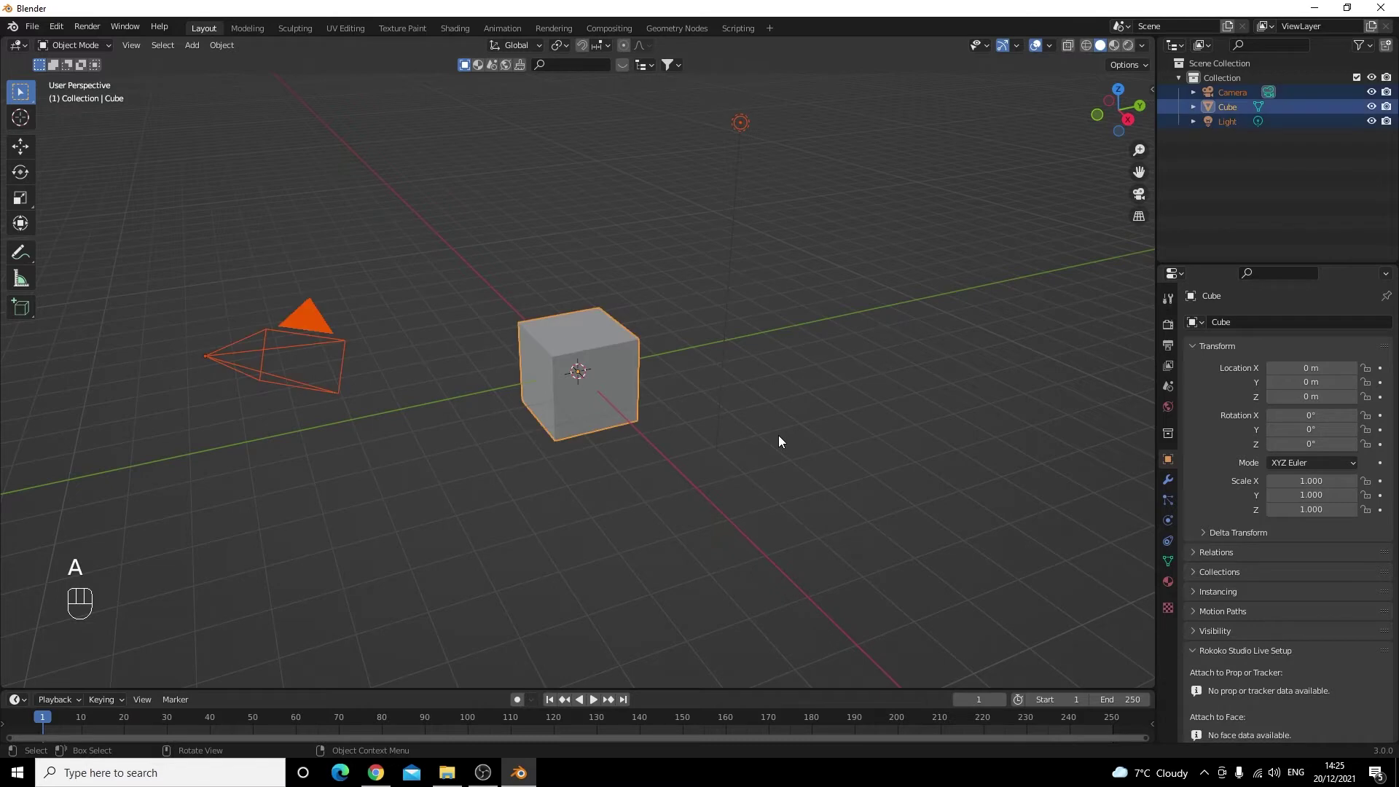
# - Delete the default camera, cube and light, and remove the empty Collection from the scene
pyautogui.press('Delete')
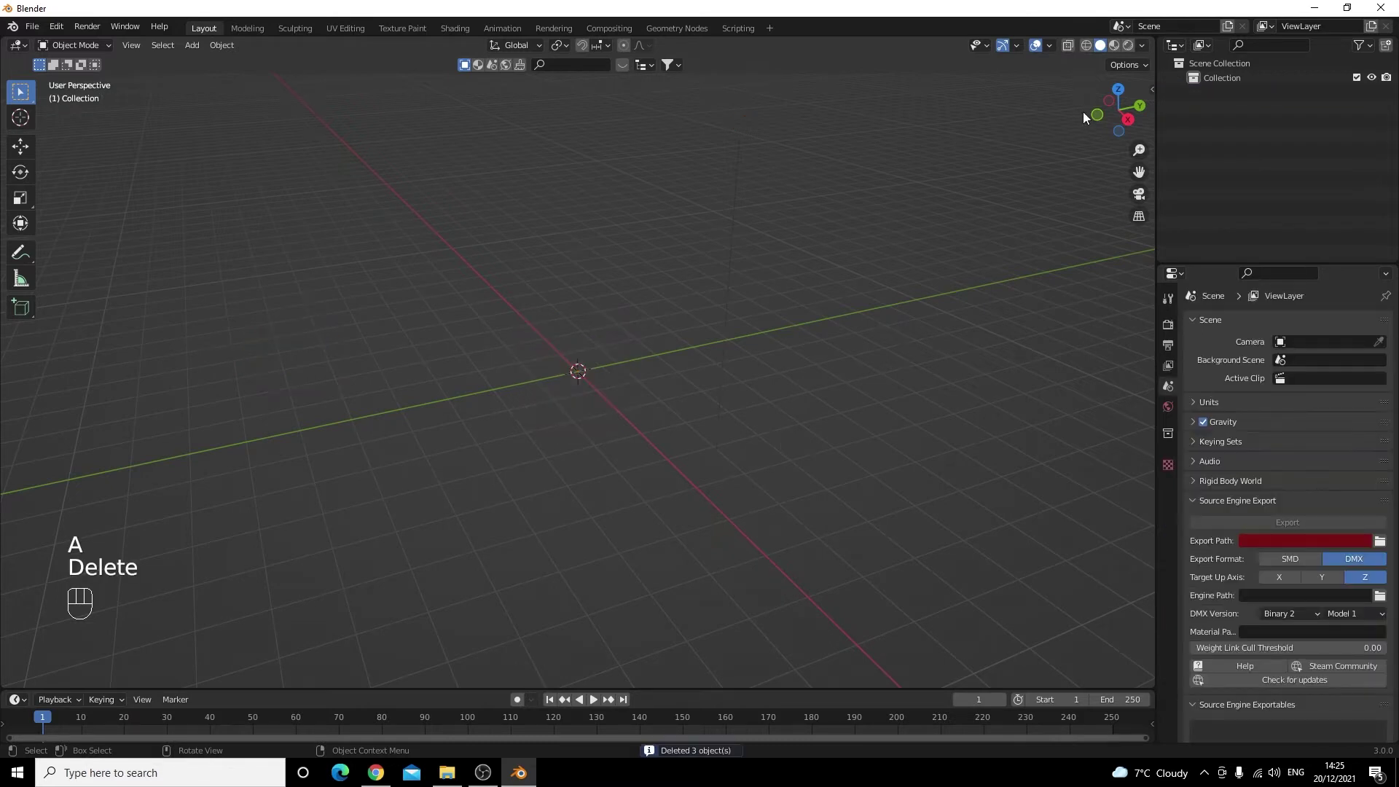
pyautogui.click(1252, 74)
pyautogui.press('Delete')
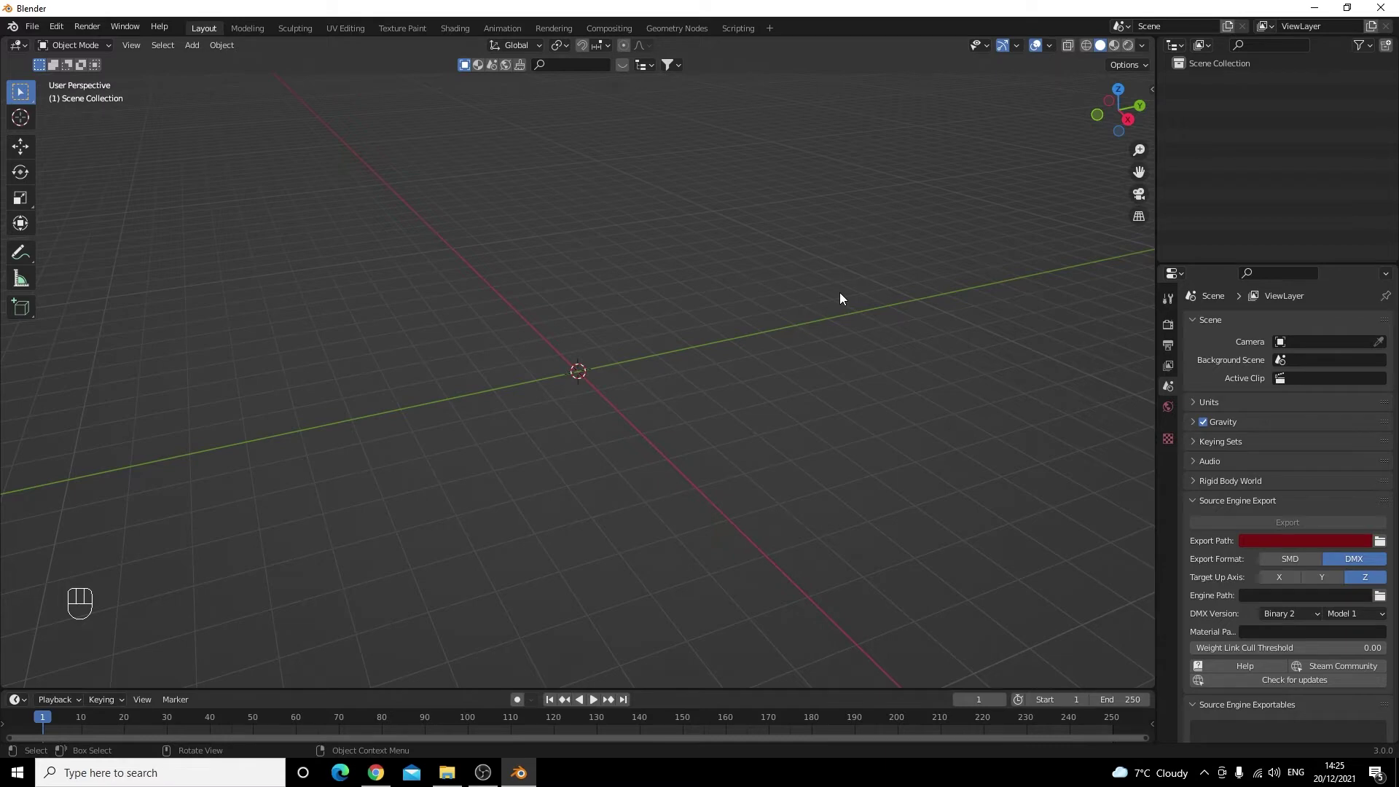
# - Start a Source Engine import and browse the decompiled CSGO models to the ctm_sas_variantf folder under Player\Custom_Player\Legacy
pyautogui.click(32, 27)
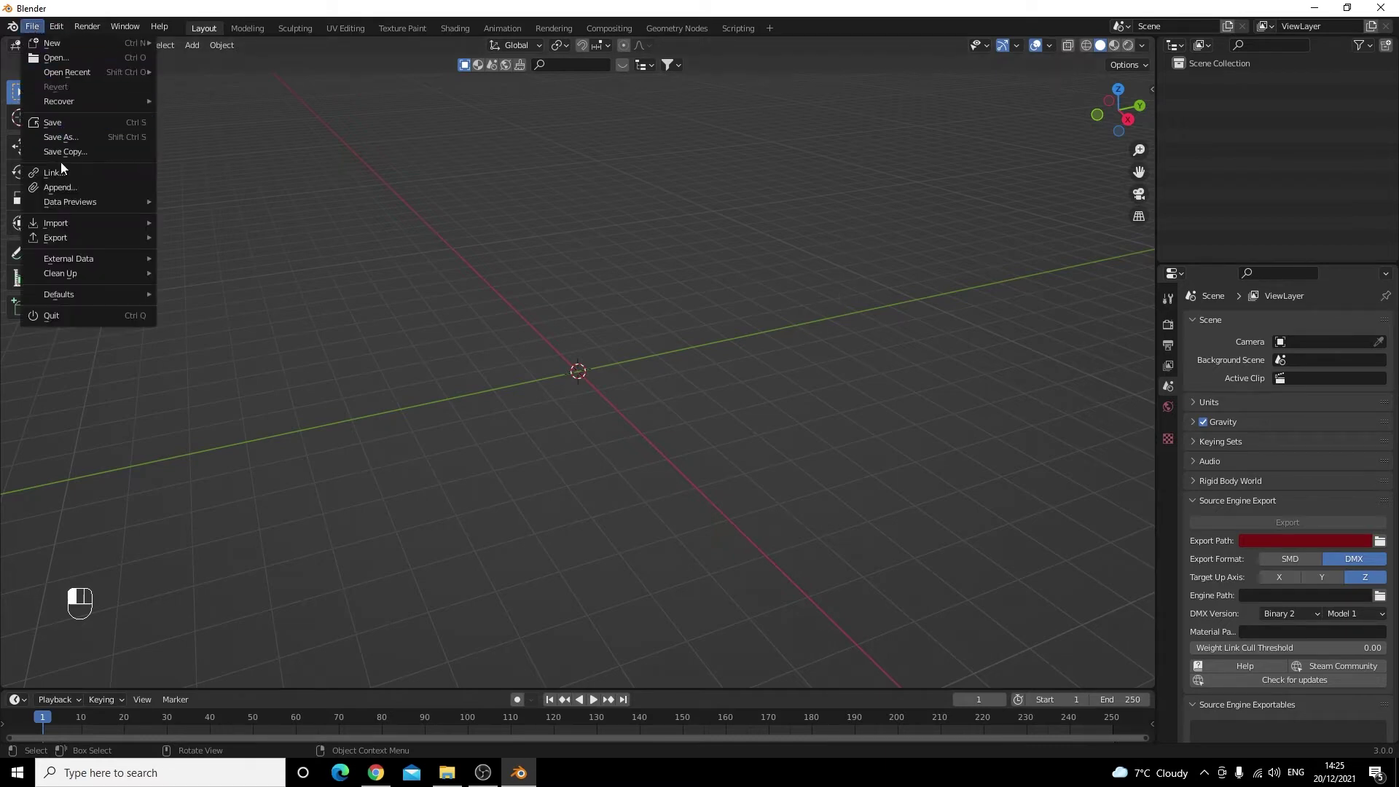
pyautogui.moveTo(68, 225)
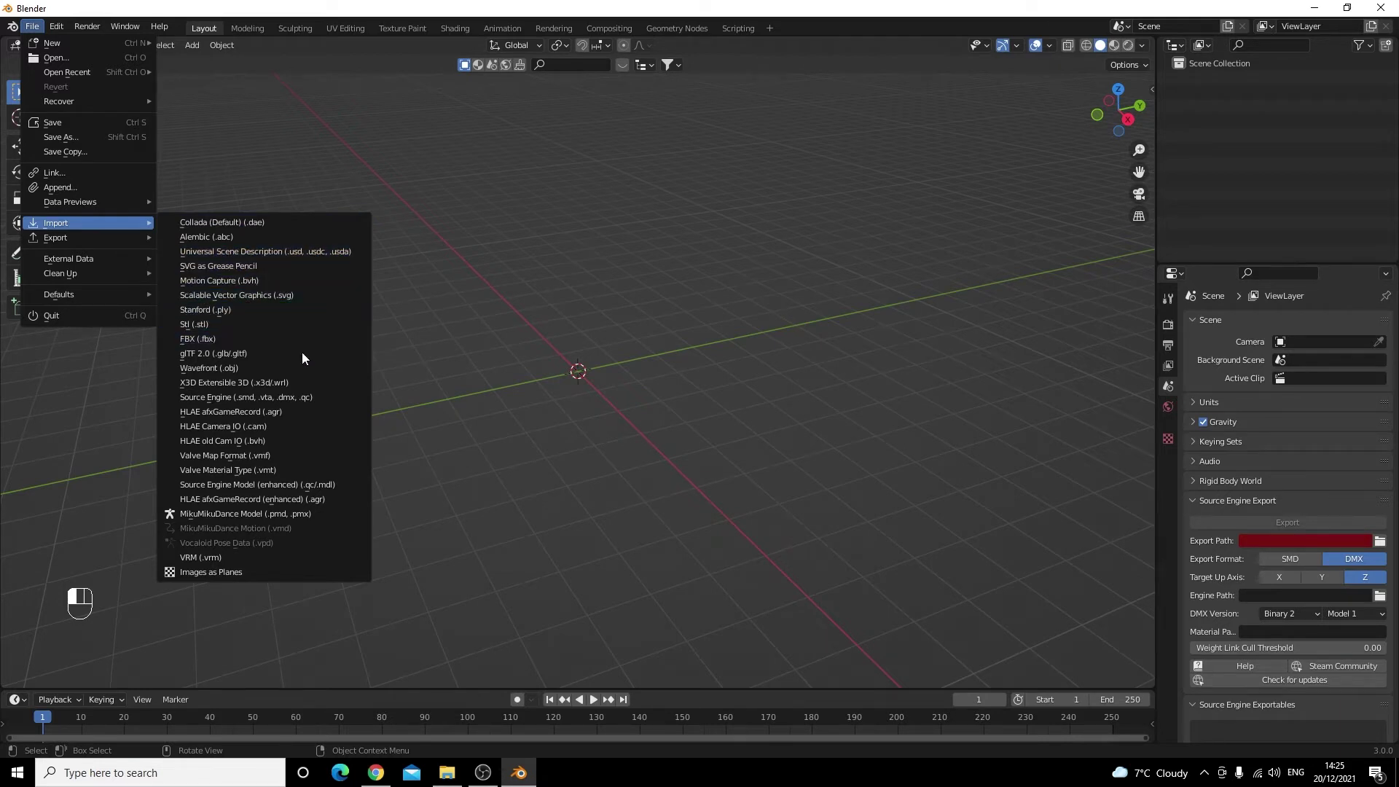
pyautogui.click(300, 401)
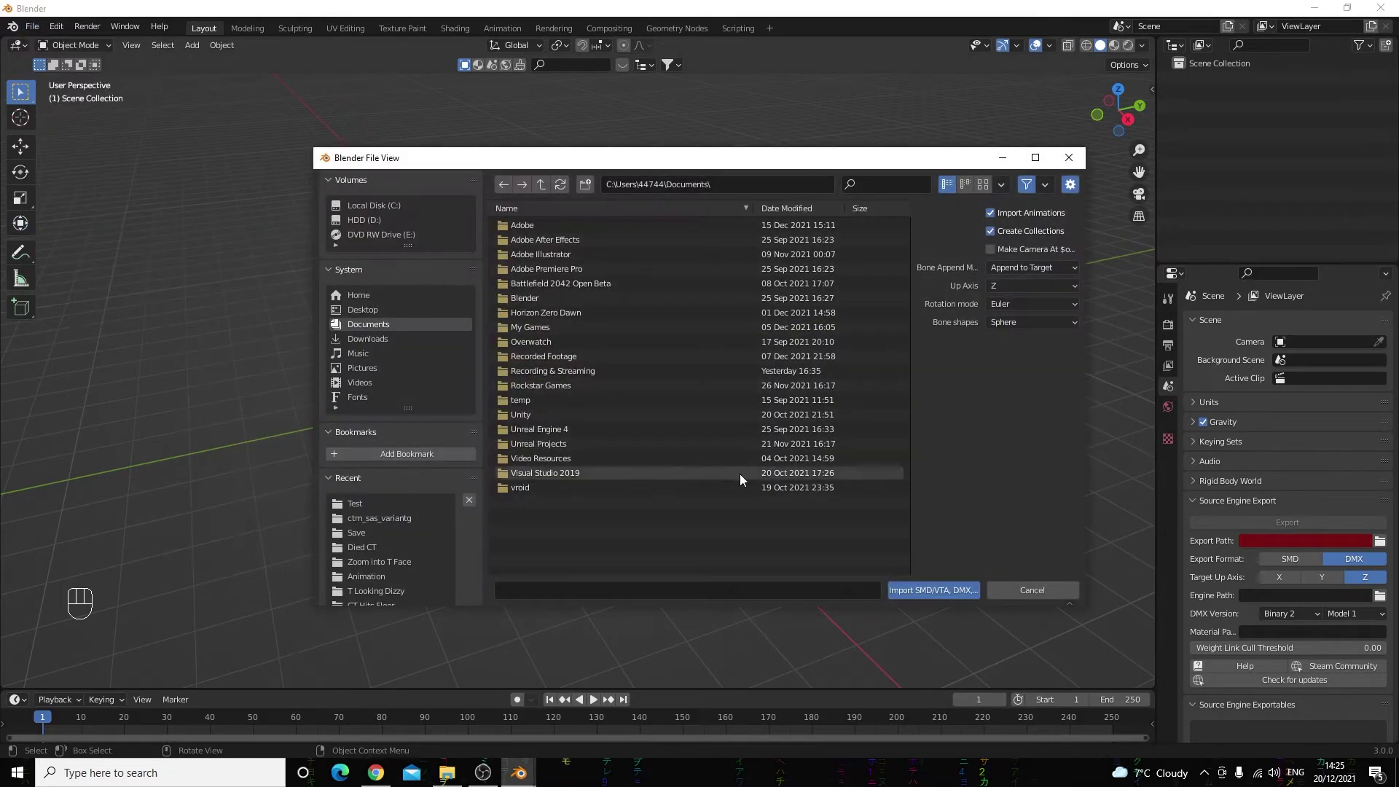
pyautogui.doubleClick(577, 302)
pyautogui.doubleClick(574, 265)
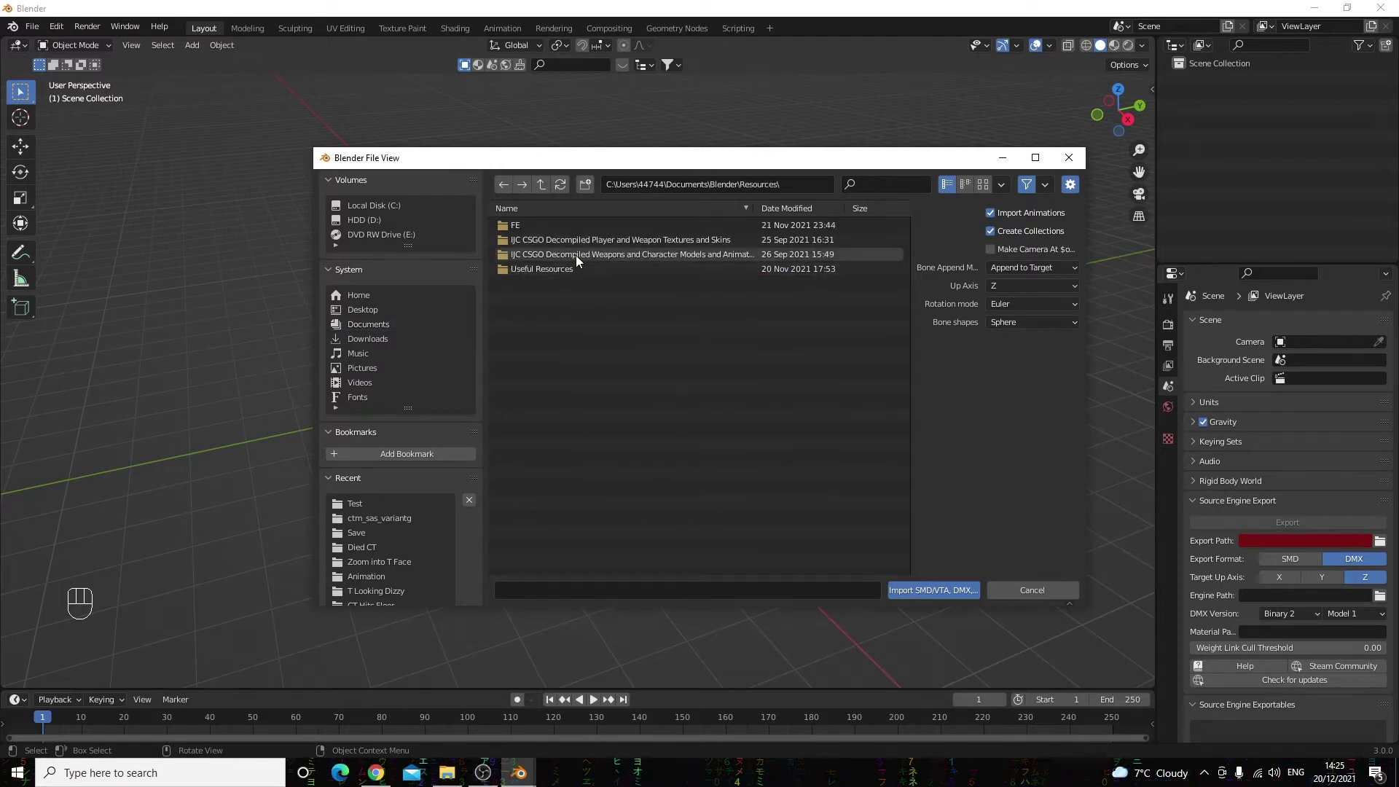
pyautogui.doubleClick(576, 256)
pyautogui.doubleClick(576, 226)
pyautogui.doubleClick(554, 299)
pyautogui.click(614, 371)
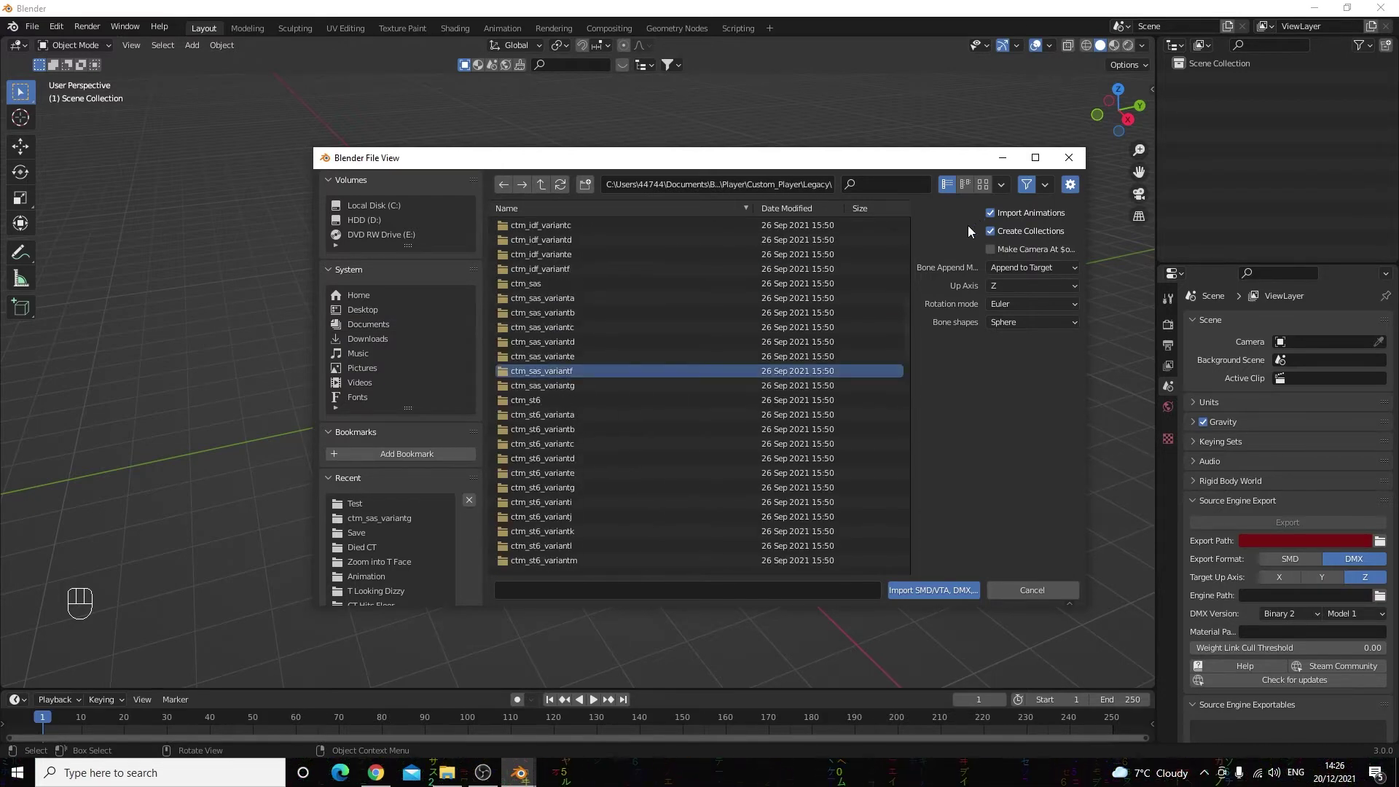
# - Import ctm_sas_variantf.qc with Import Animations and Create Collections turned off
pyautogui.click(992, 214)
pyautogui.click(991, 231)
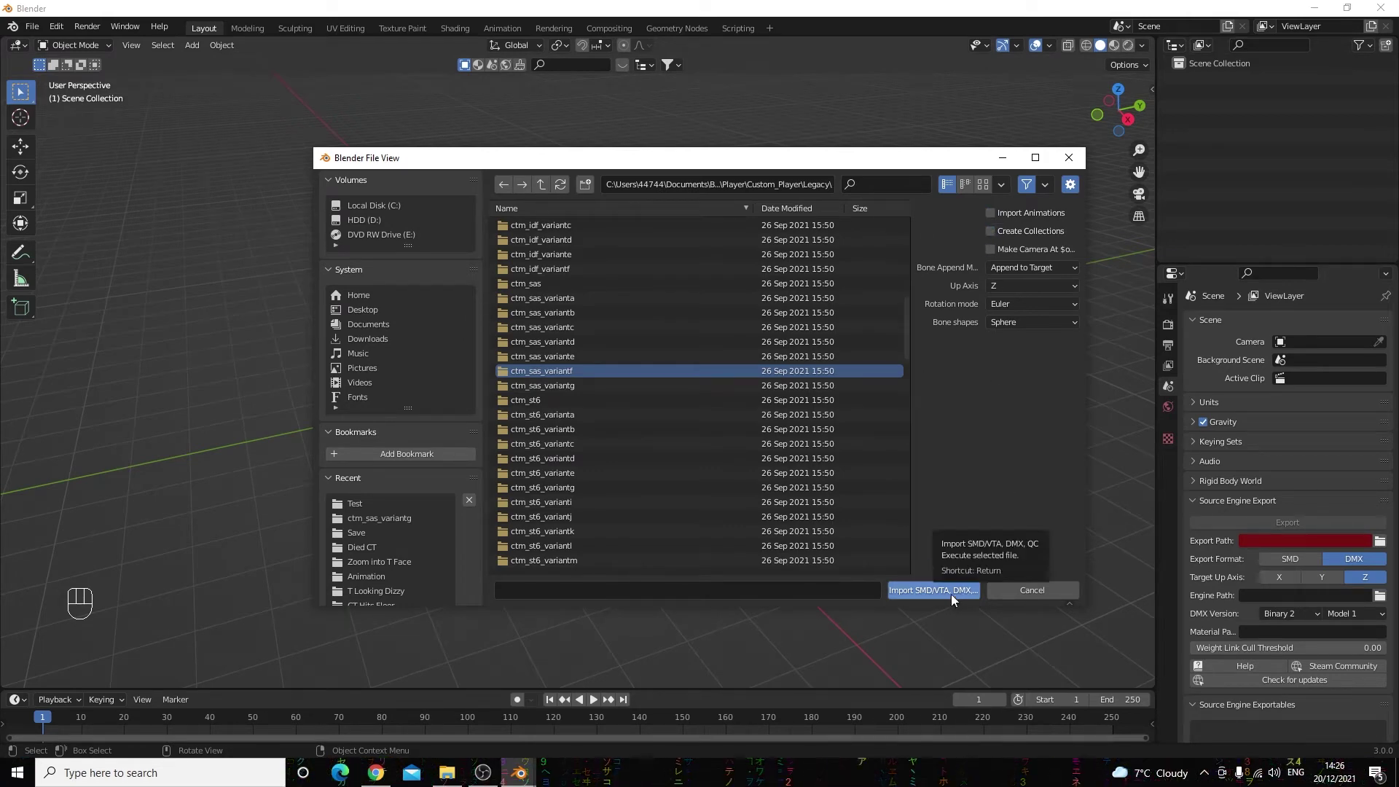
pyautogui.doubleClick(781, 371)
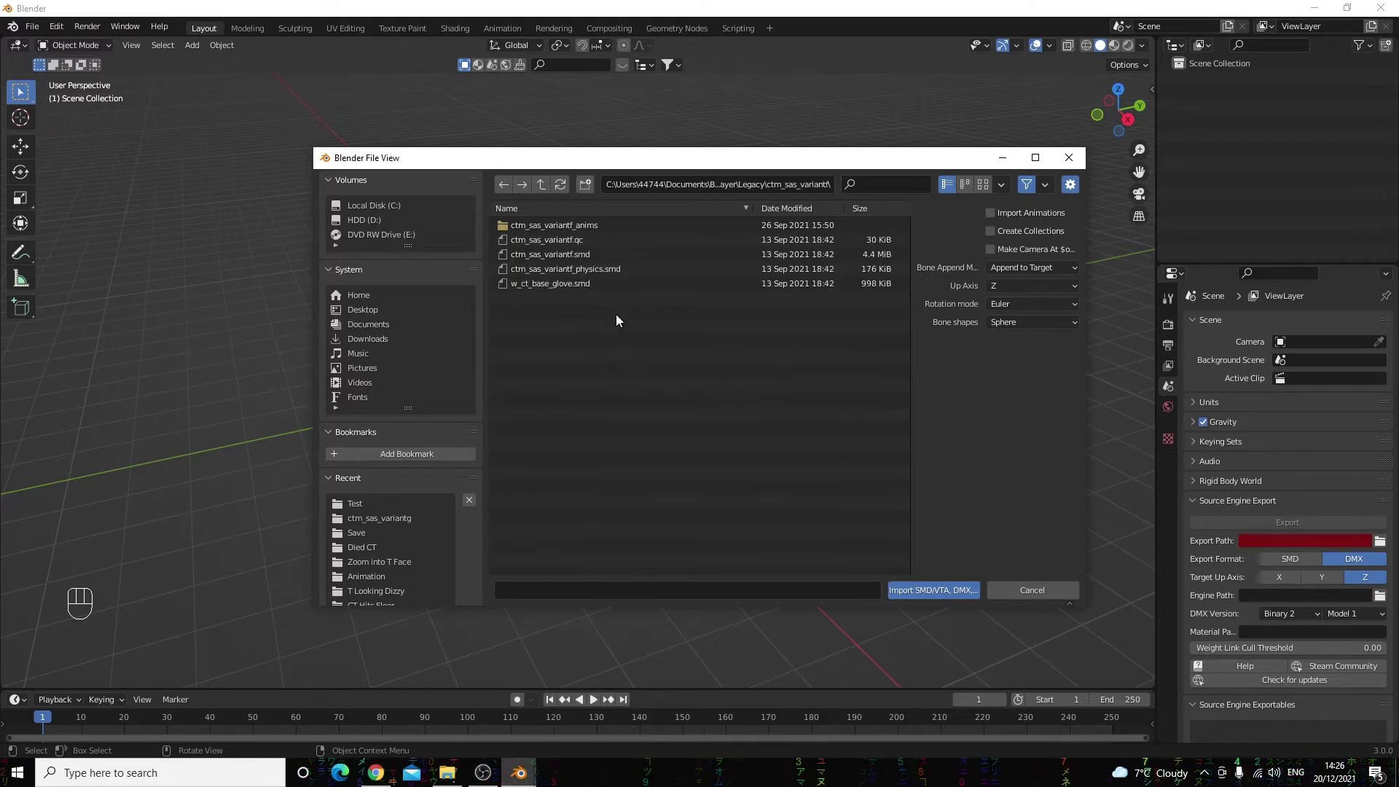
pyautogui.click(593, 245)
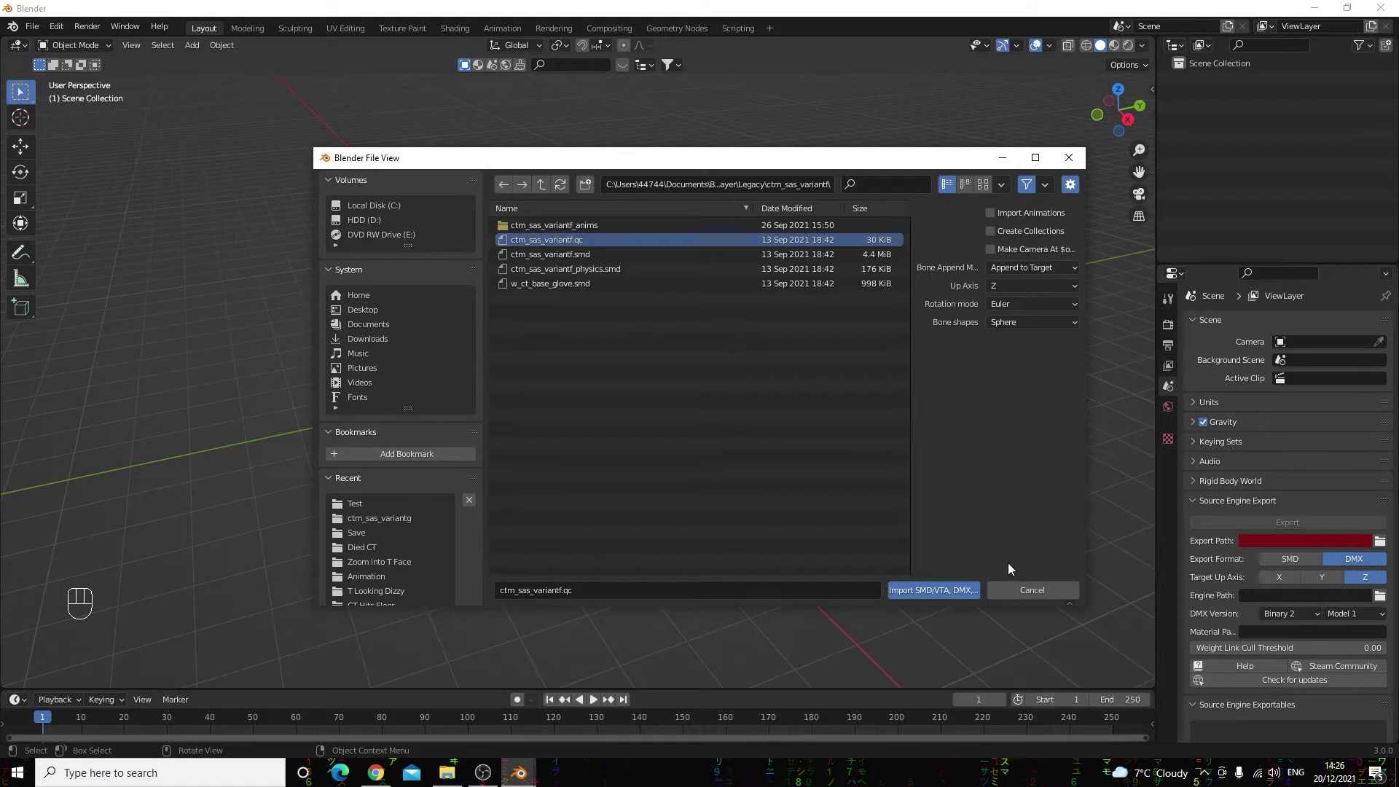
pyautogui.click(944, 592)
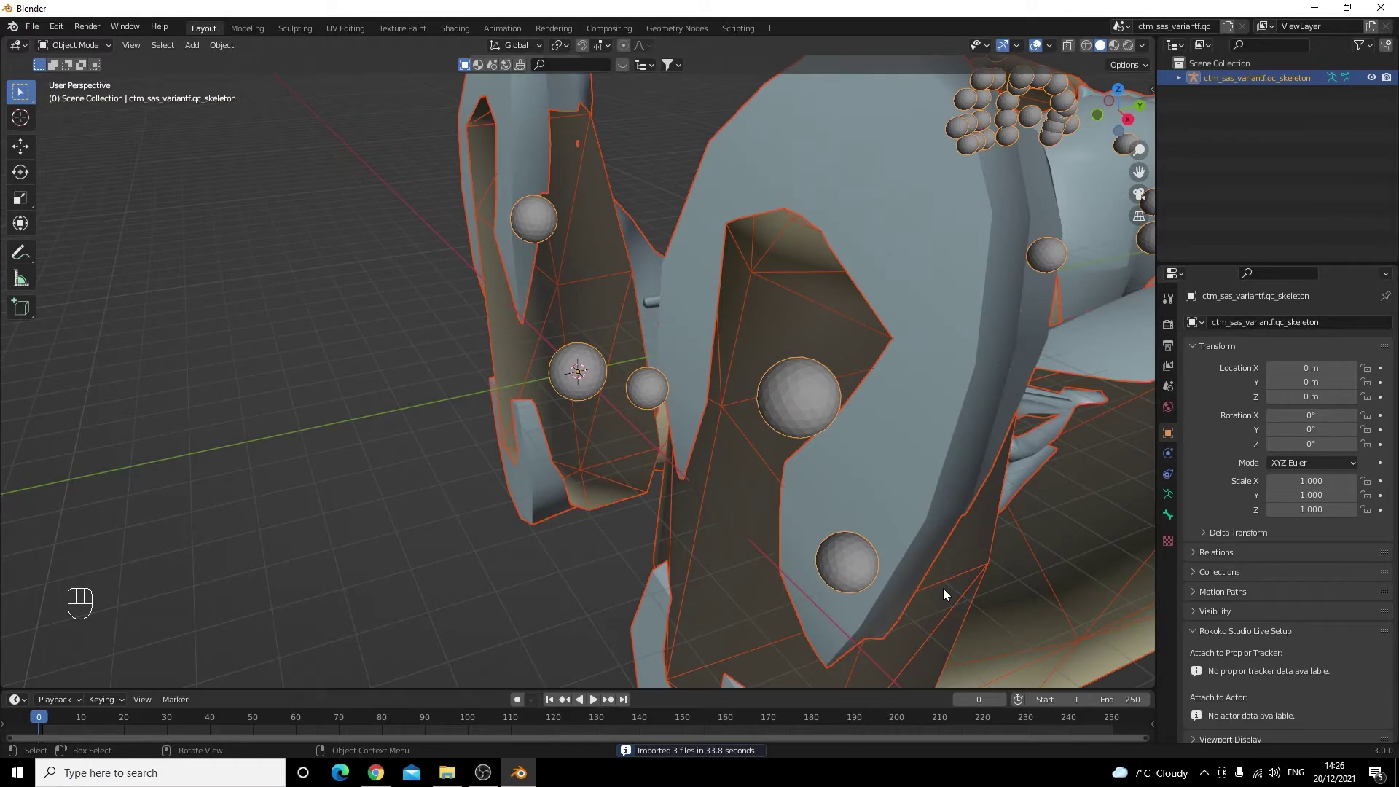
# - Delete the ctm_sas_variantf_physics mesh surrounding the imported character
pyautogui.scroll(-6, 943, 588)
pyautogui.moveTo(1045, 447); pyautogui.dragTo(701, 500, button='middle')
pyautogui.click(701, 500)
pyautogui.moveTo(618, 453)
pyautogui.mouseDown(button='middle')
pyautogui.moveTo(661, 476)
pyautogui.moveTo(641, 491)
pyautogui.moveTo(627, 473)
pyautogui.mouseUp(button='middle')
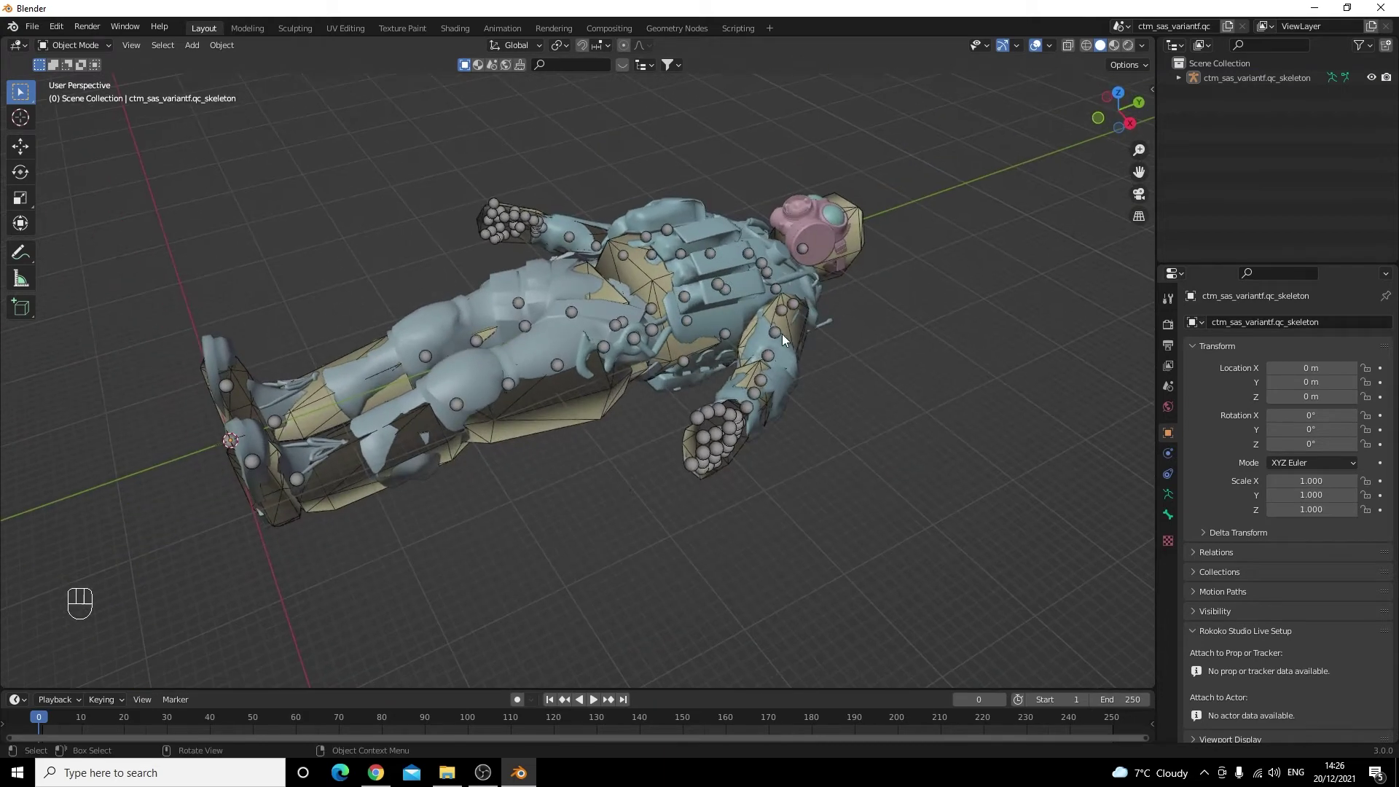
pyautogui.click(859, 213)
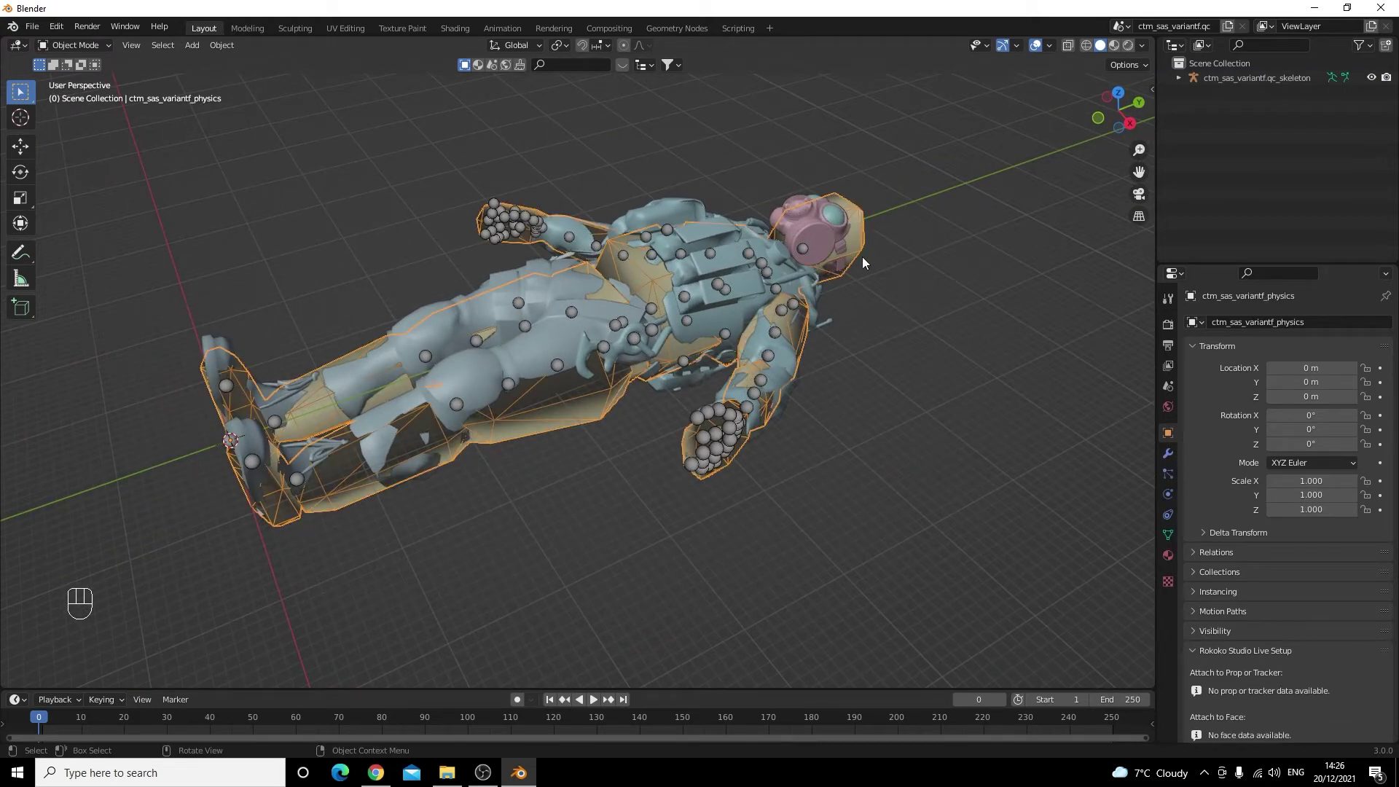
pyautogui.press('Delete')
pyautogui.click(849, 355)
# - Select the whole character and set up an FBX export to Test.fbx in the Test folder on the Desktop
pyautogui.scroll(-3, 873, 448)
pyautogui.press('a')
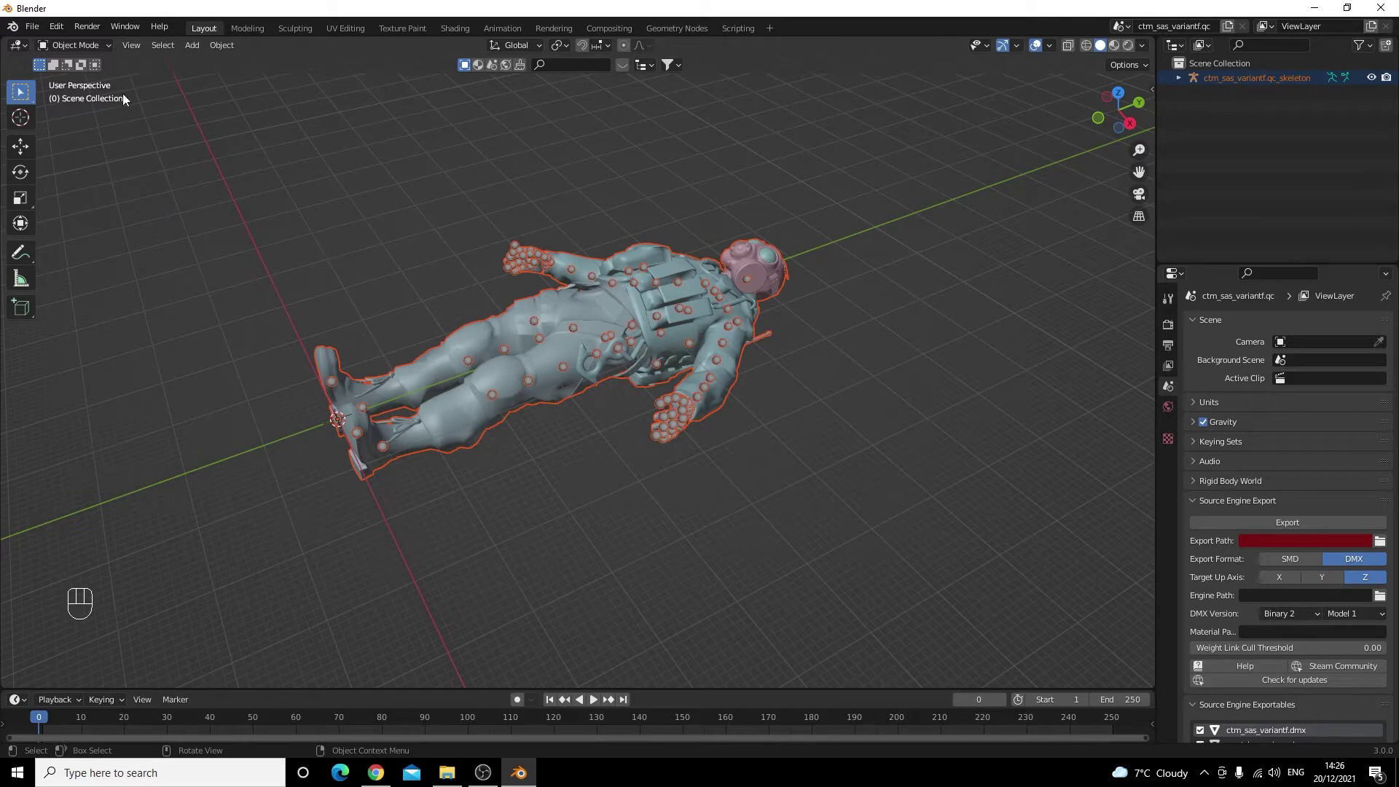
pyautogui.click(34, 29)
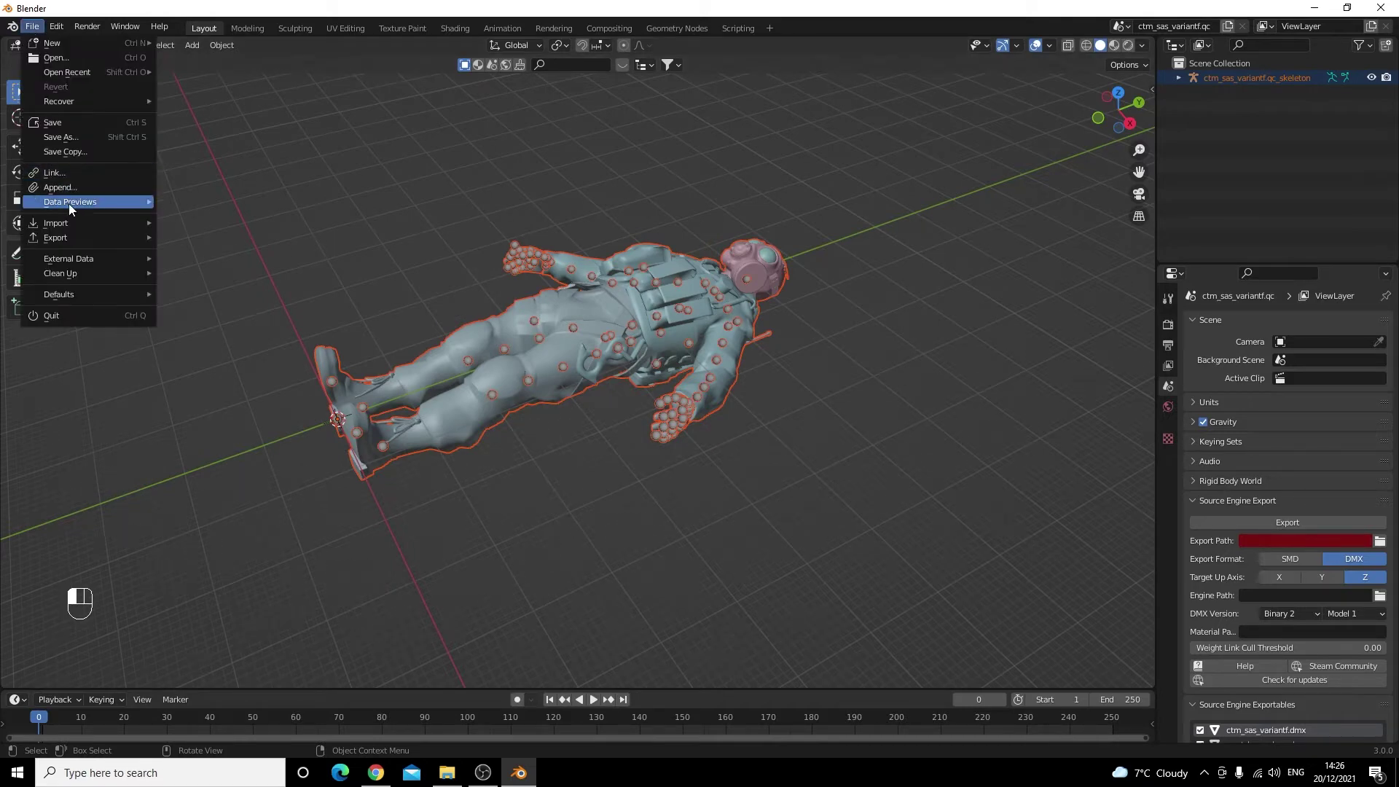
pyautogui.moveTo(72, 240)
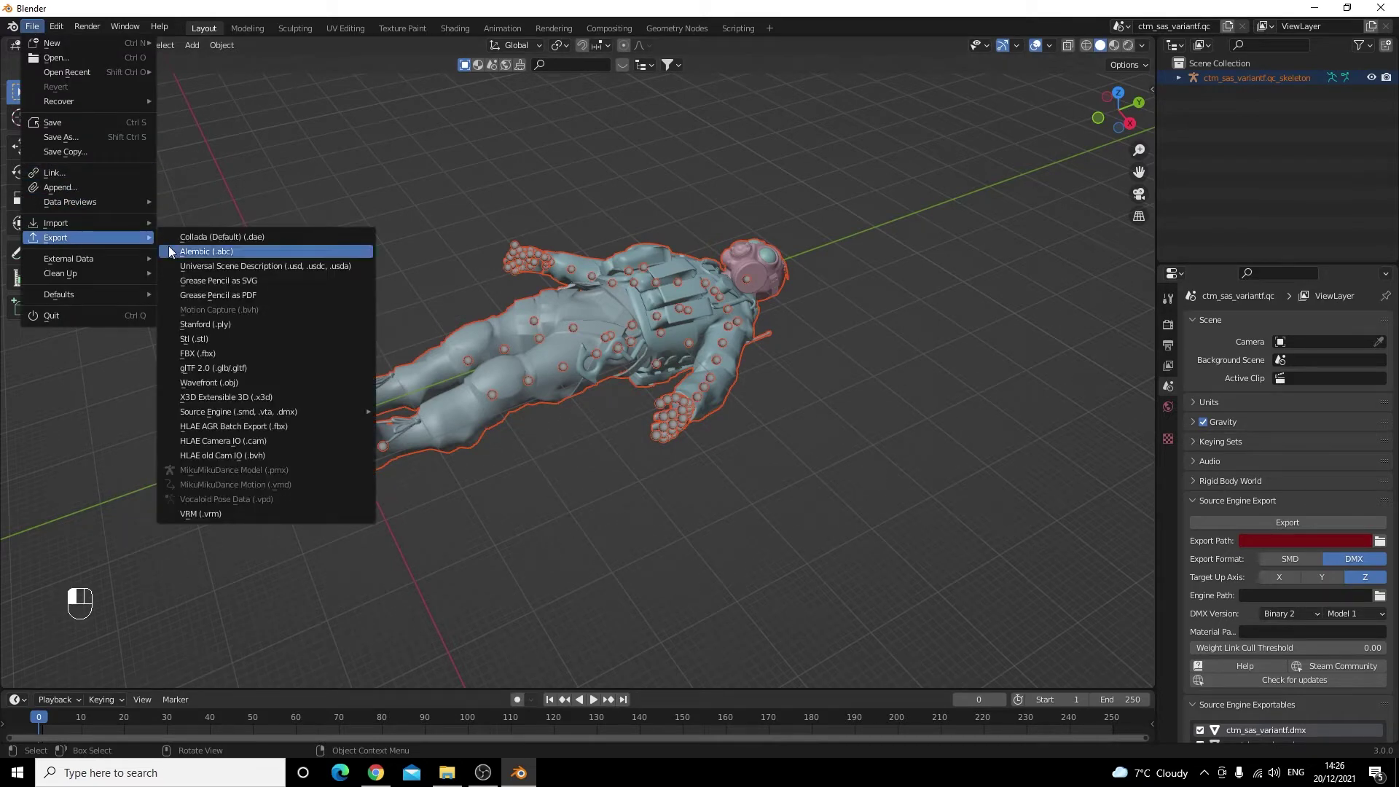
pyautogui.click(207, 355)
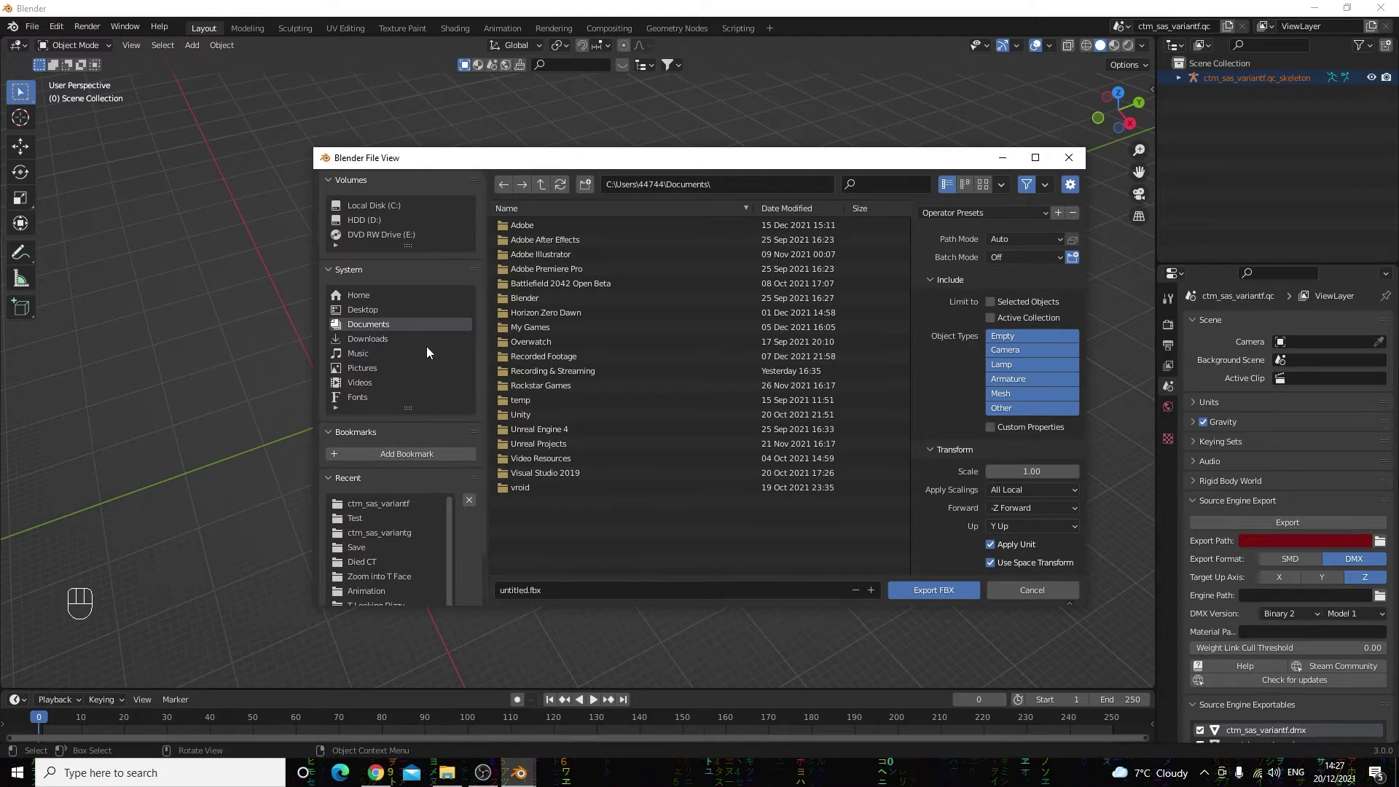
pyautogui.click(368, 311)
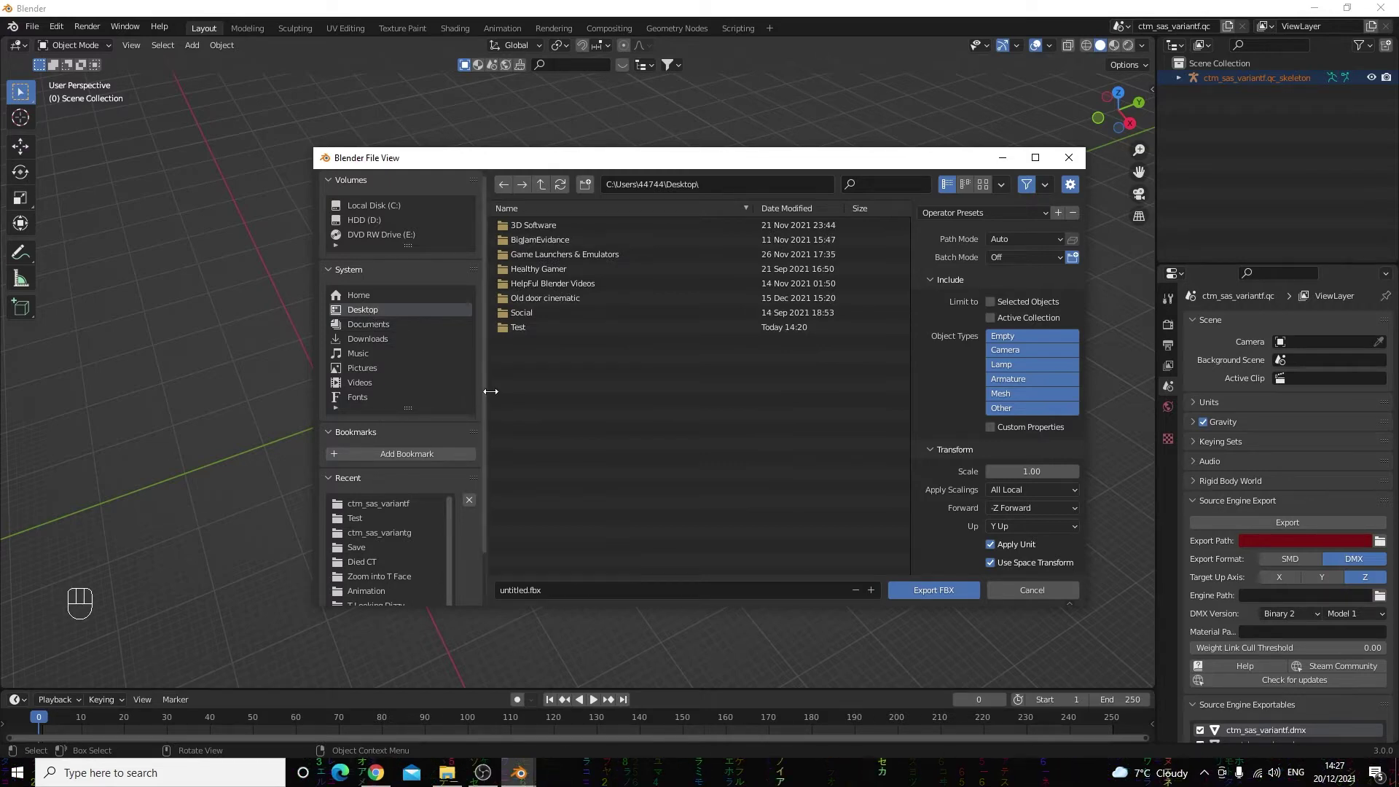
pyautogui.doubleClick(541, 328)
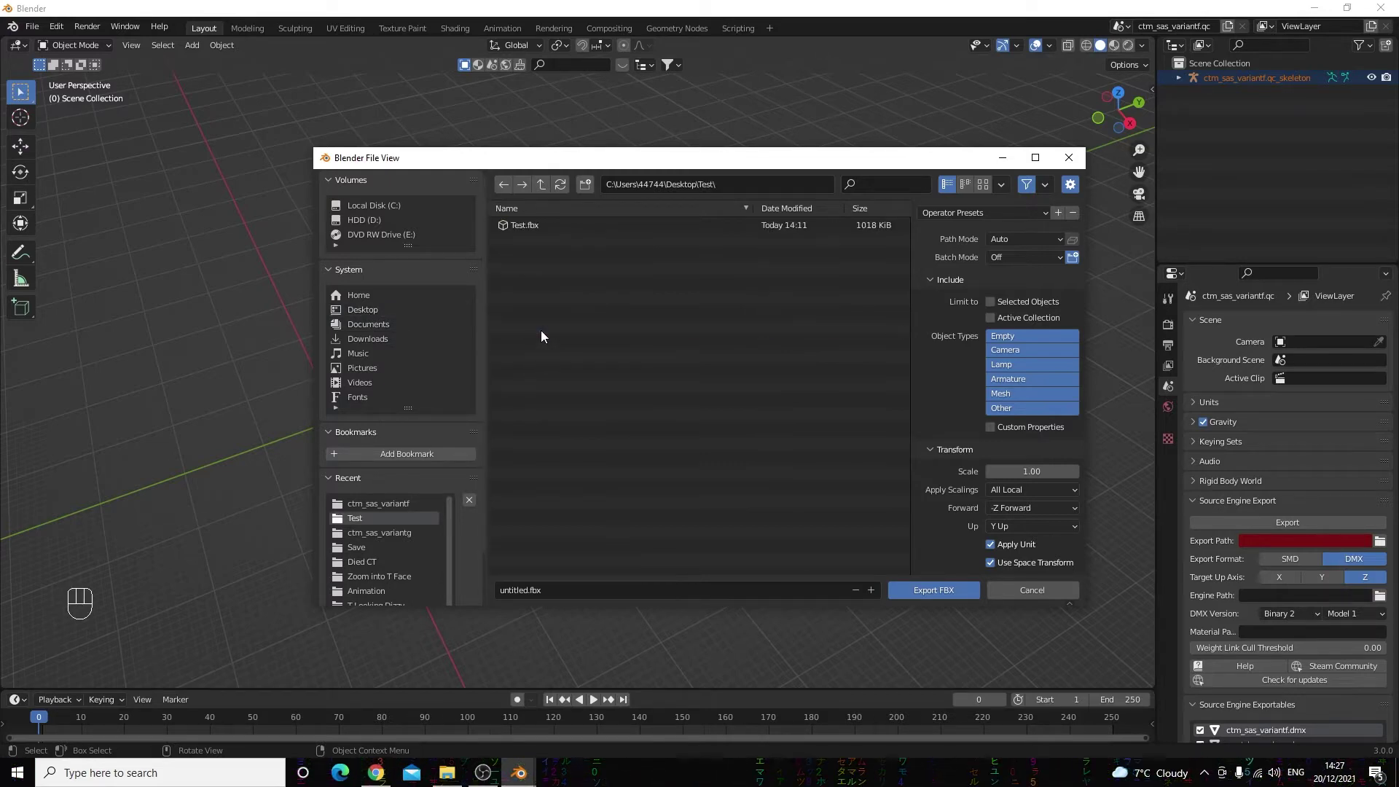
pyautogui.click(839, 226)
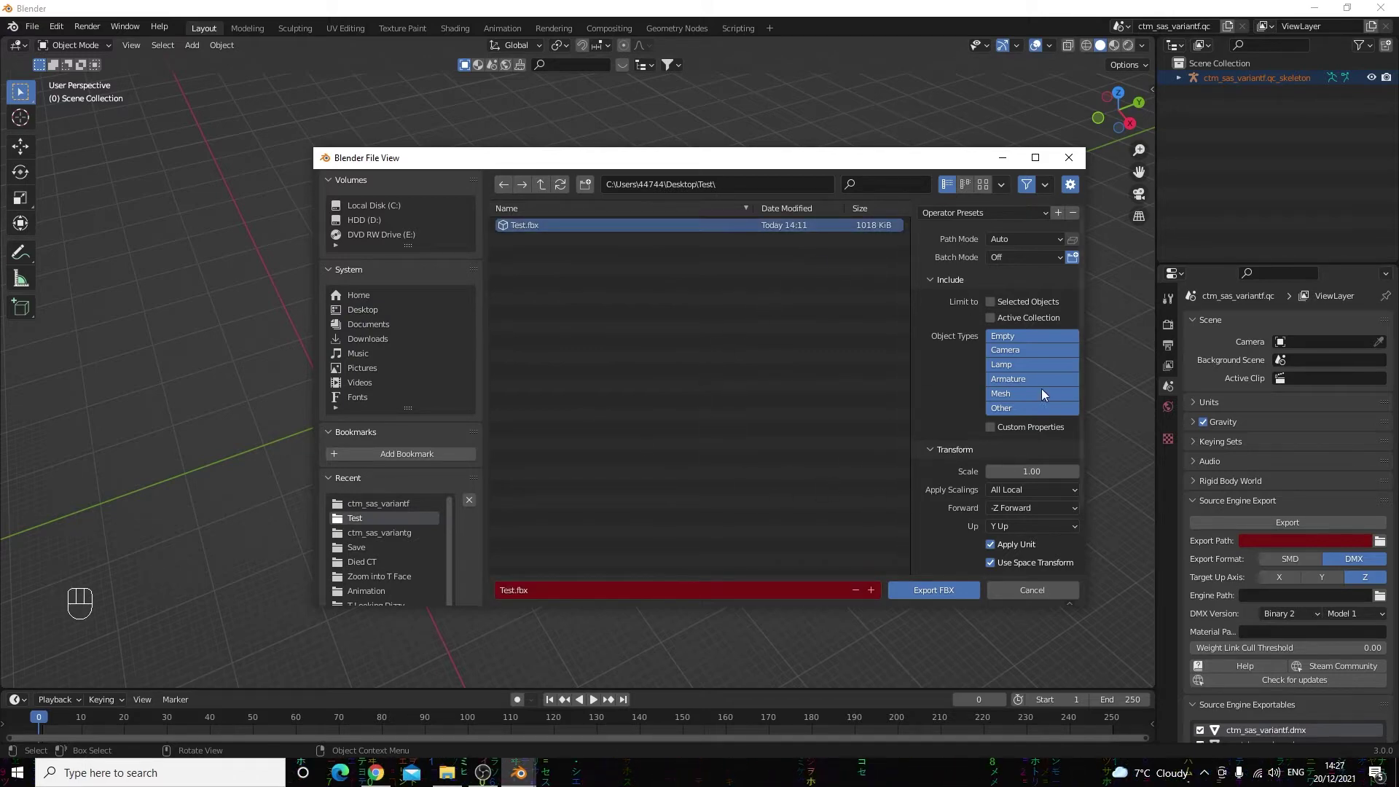
# - Limit the export to Selected Objects and export the FBX over the existing file
pyautogui.click(991, 302)
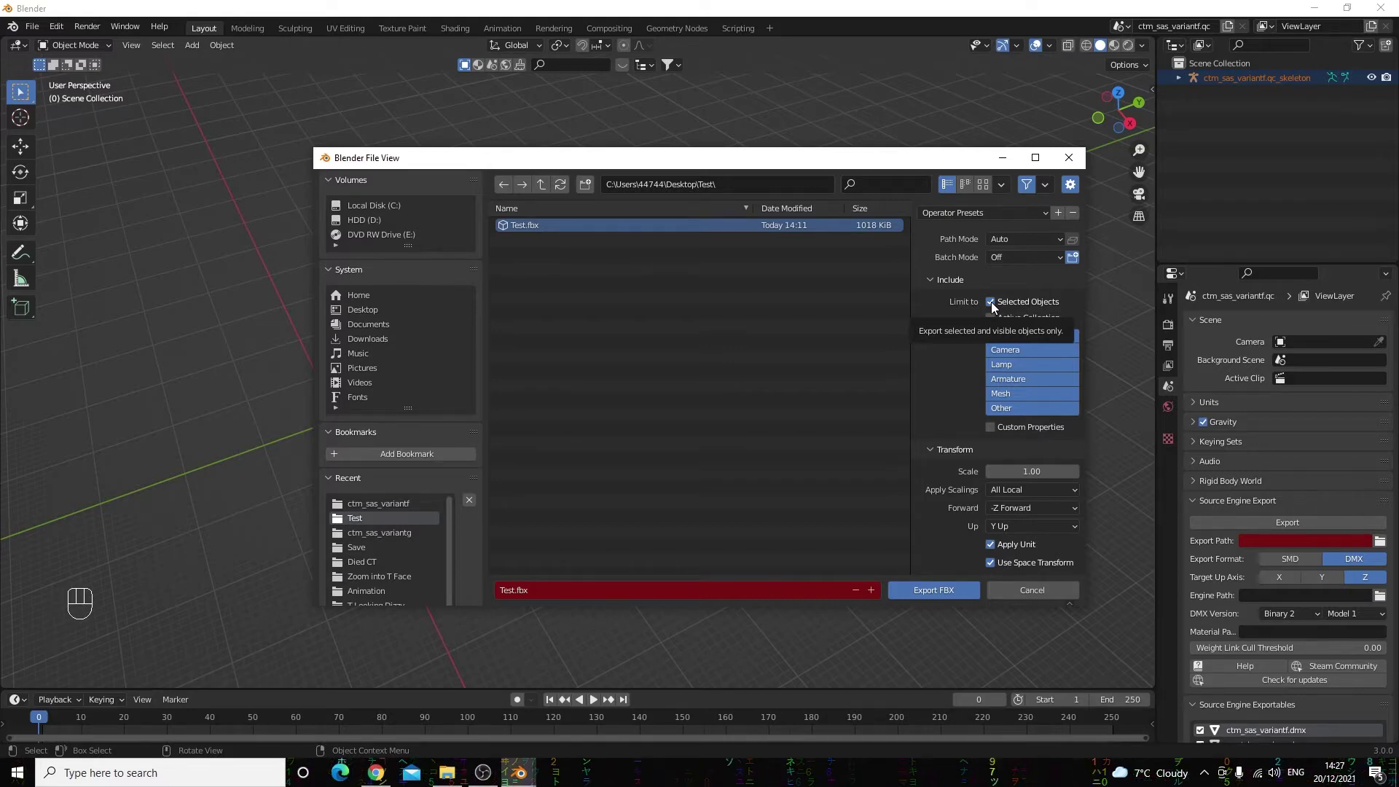
pyautogui.scroll(-3, 927, 355)
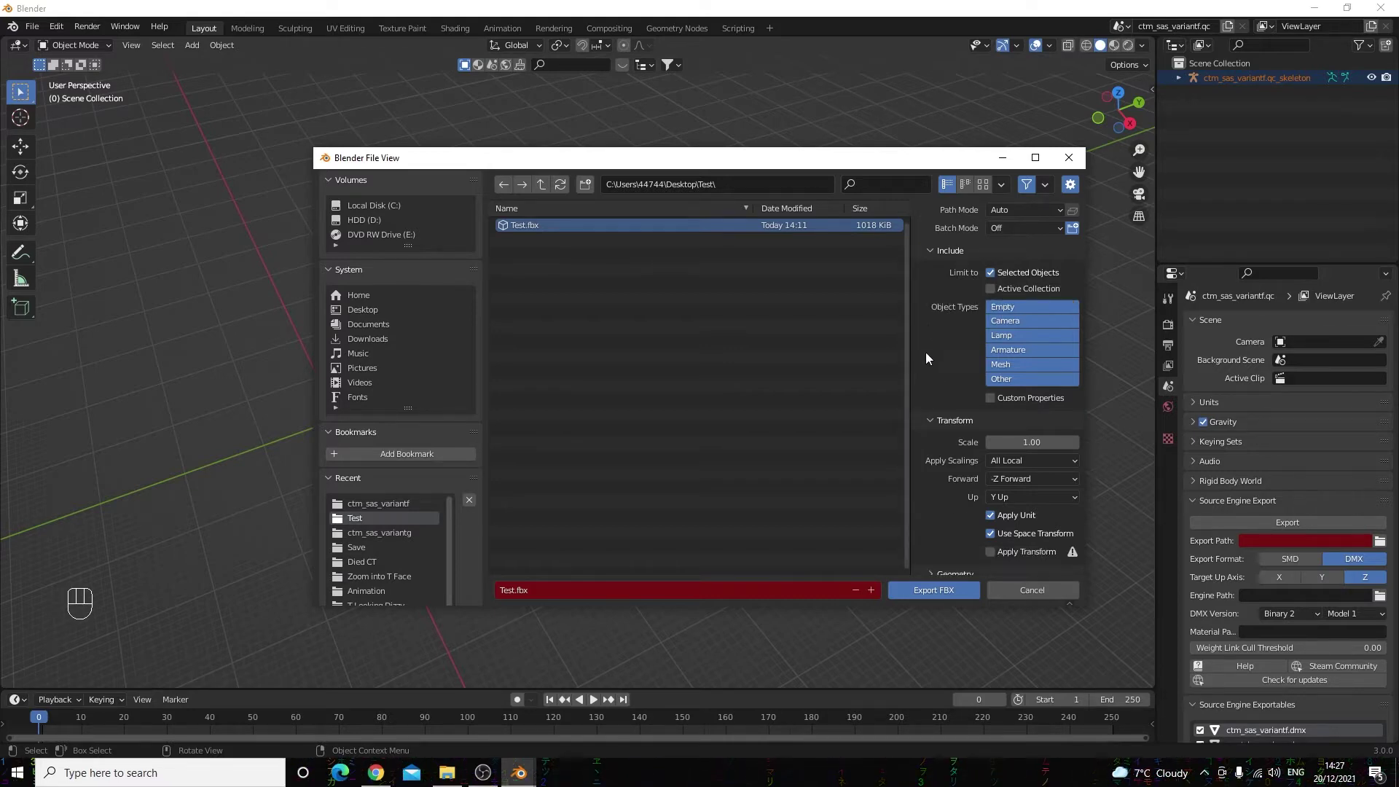
pyautogui.scroll(-1, 926, 353)
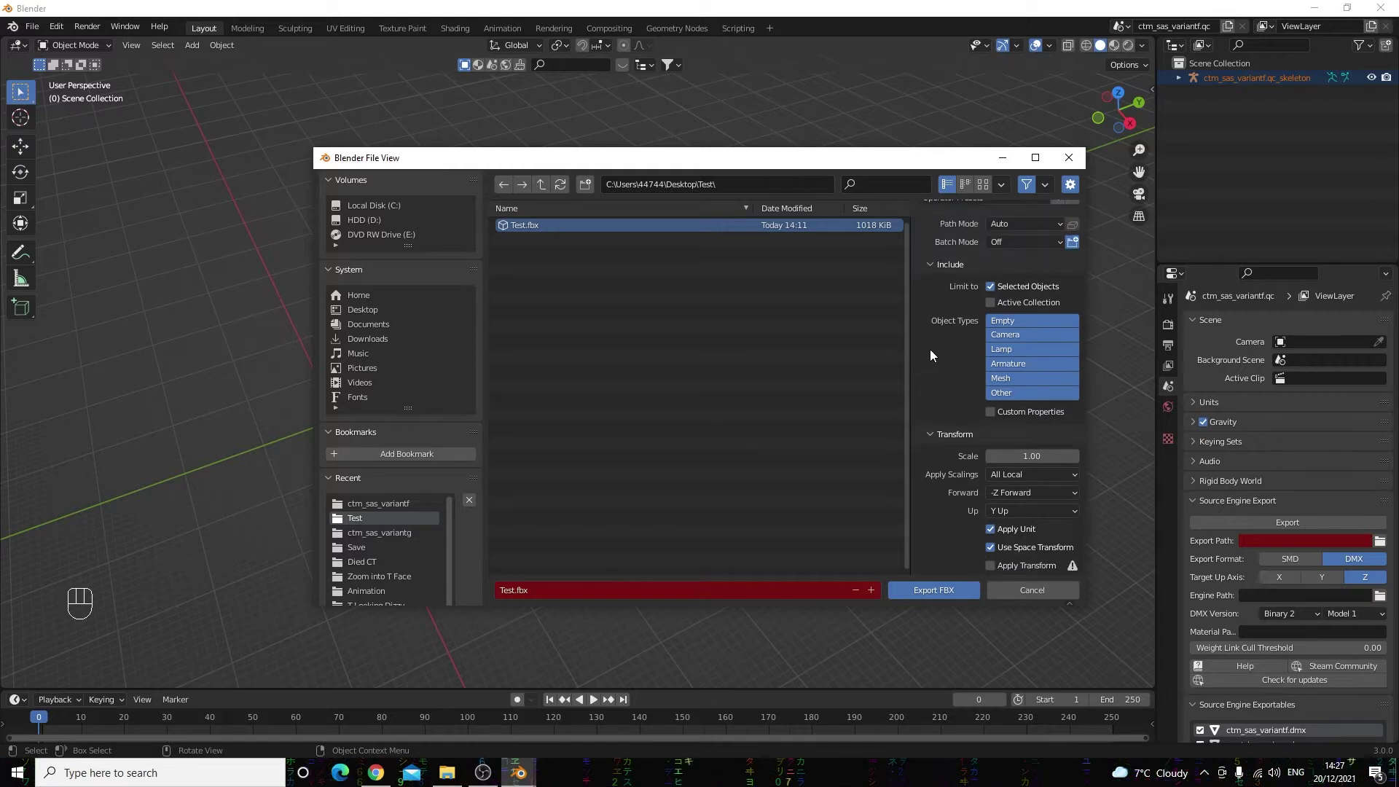
pyautogui.click(935, 592)
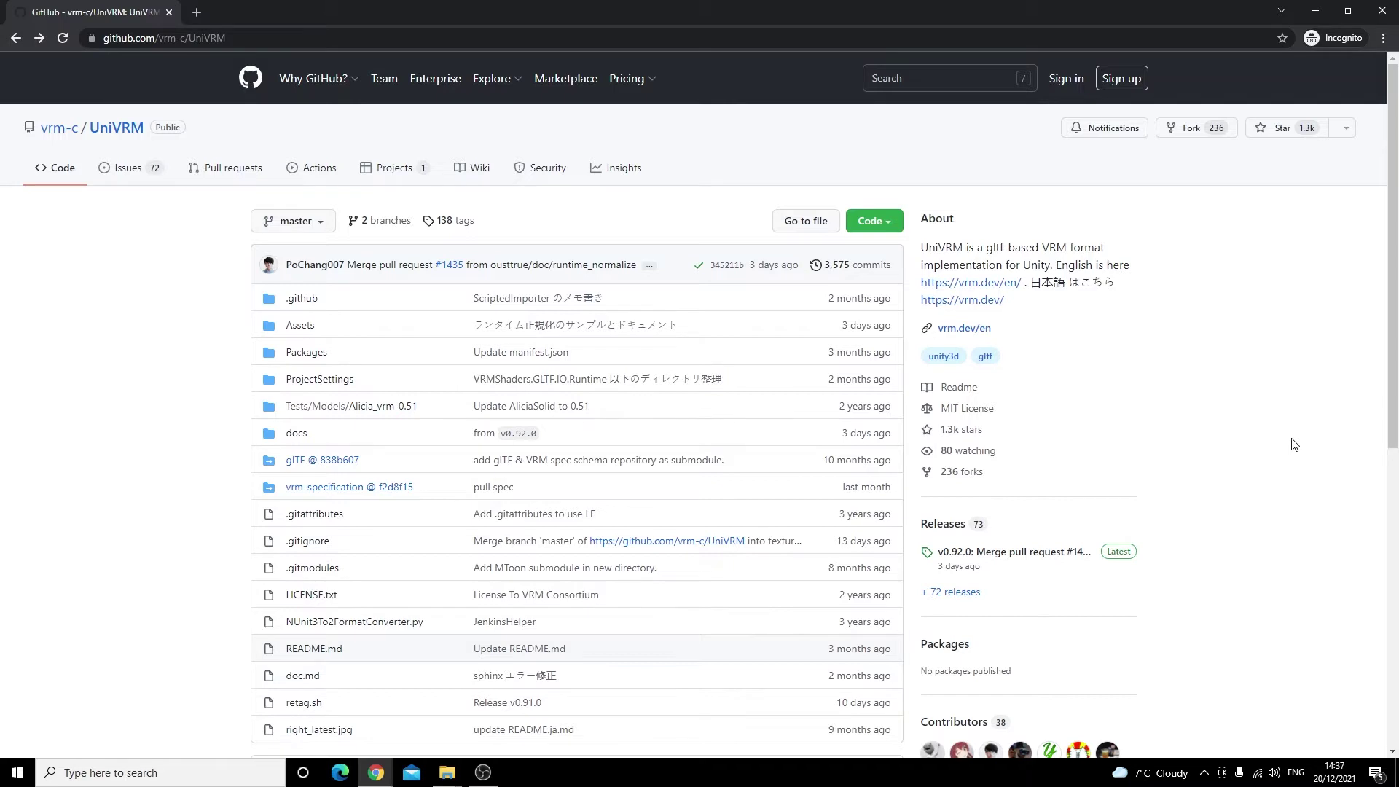
# - In the browser, open the UniVRM repository's releases and download UniVRM-0.92.0_2487.unitypackage
pyautogui.click(958, 529)
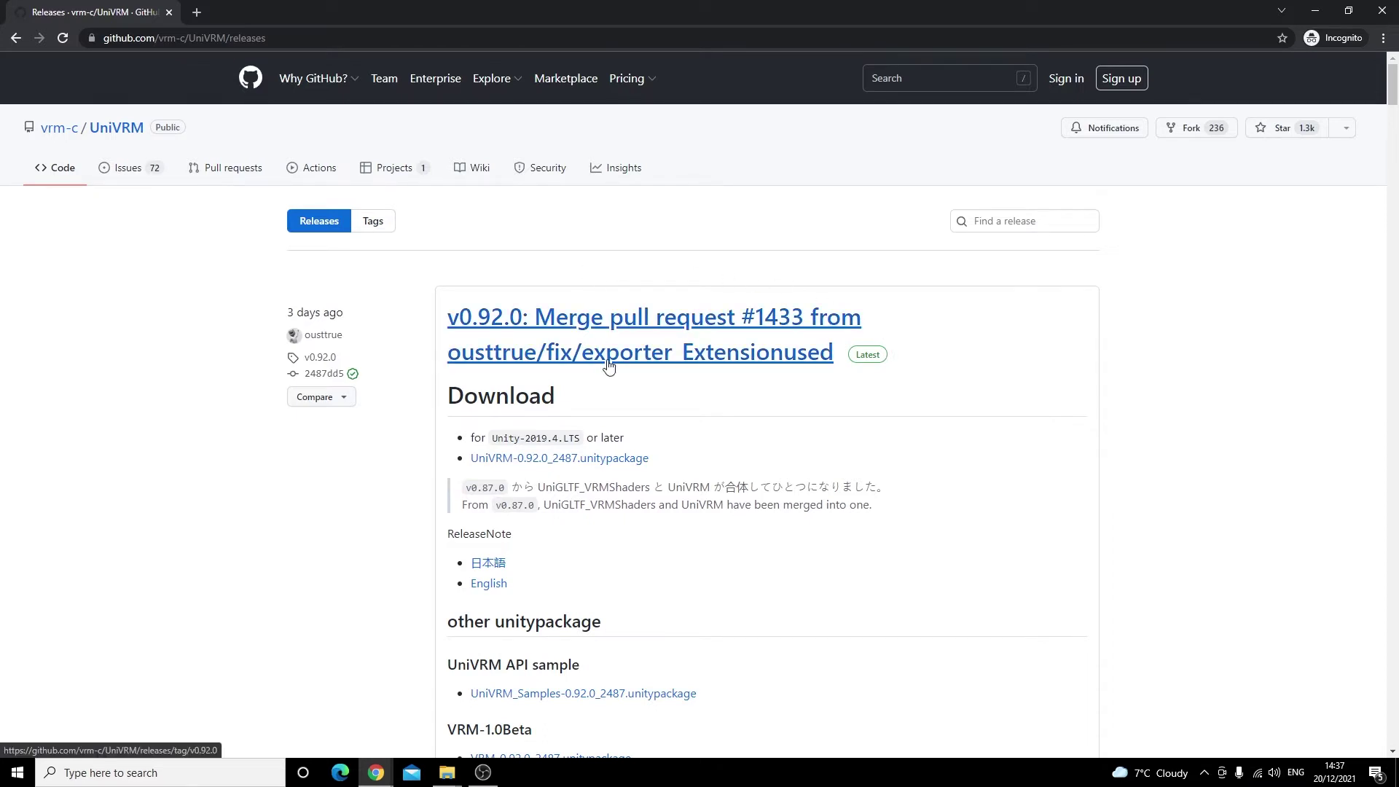
pyautogui.click(619, 459)
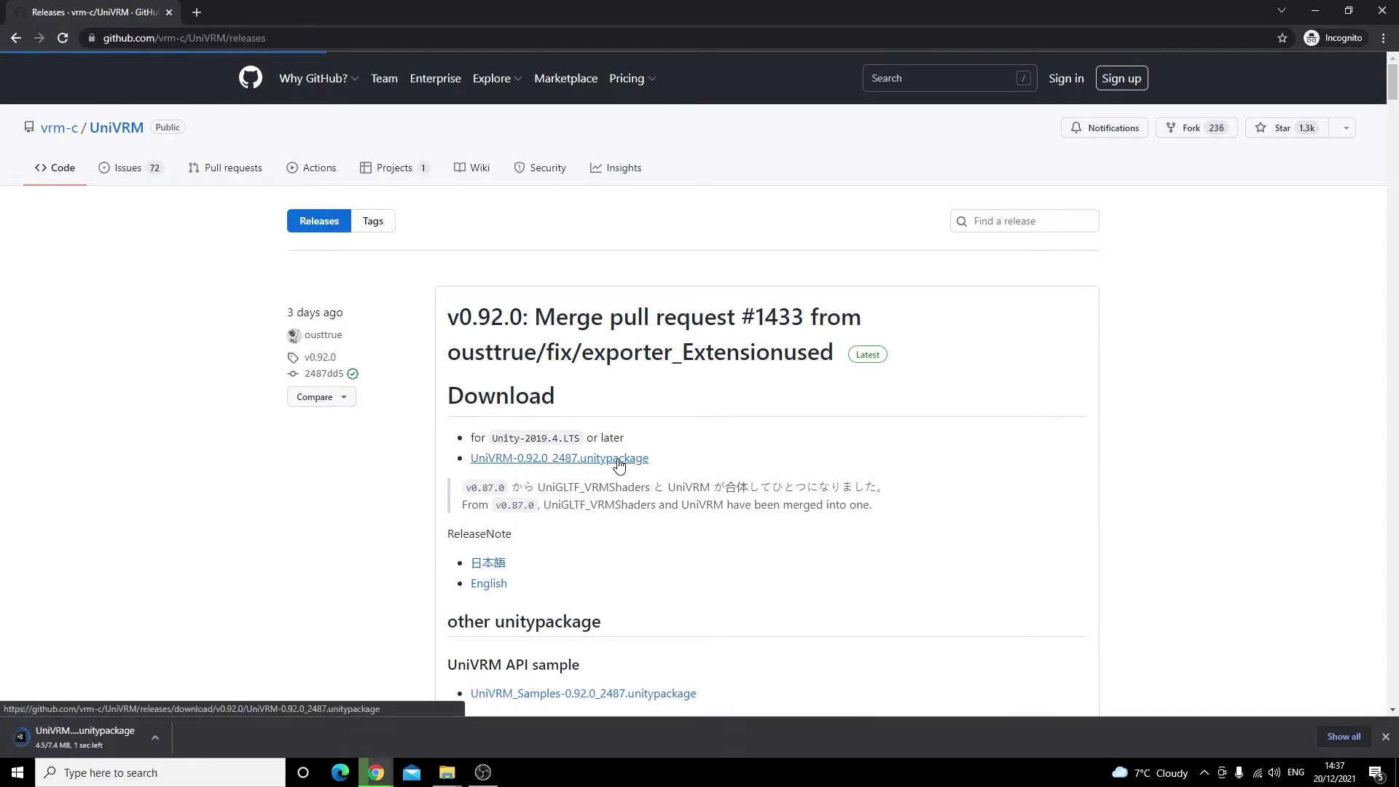
# - Switch to File Explorer and create a folder named Addon inside Documents\Unity
pyautogui.click(461, 779)
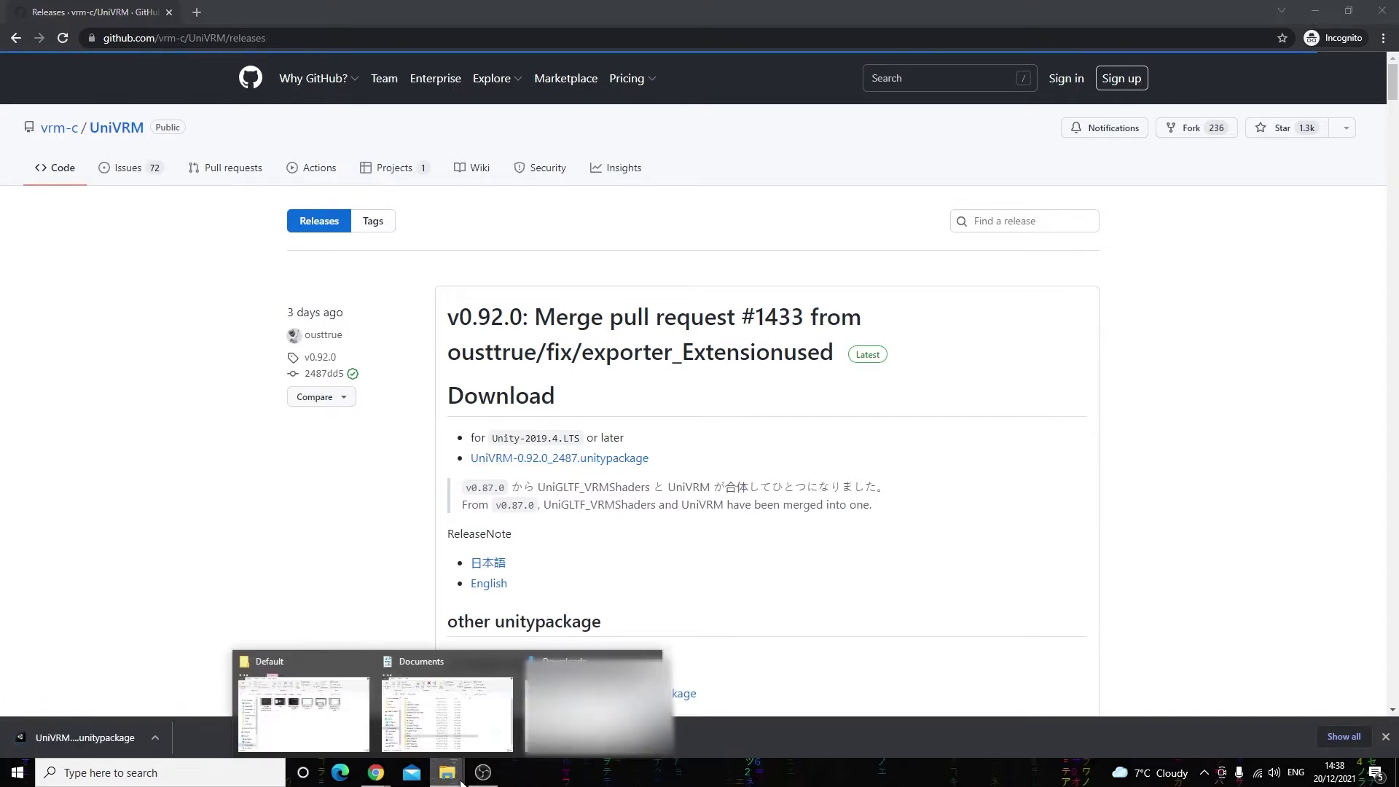
pyautogui.click(487, 718)
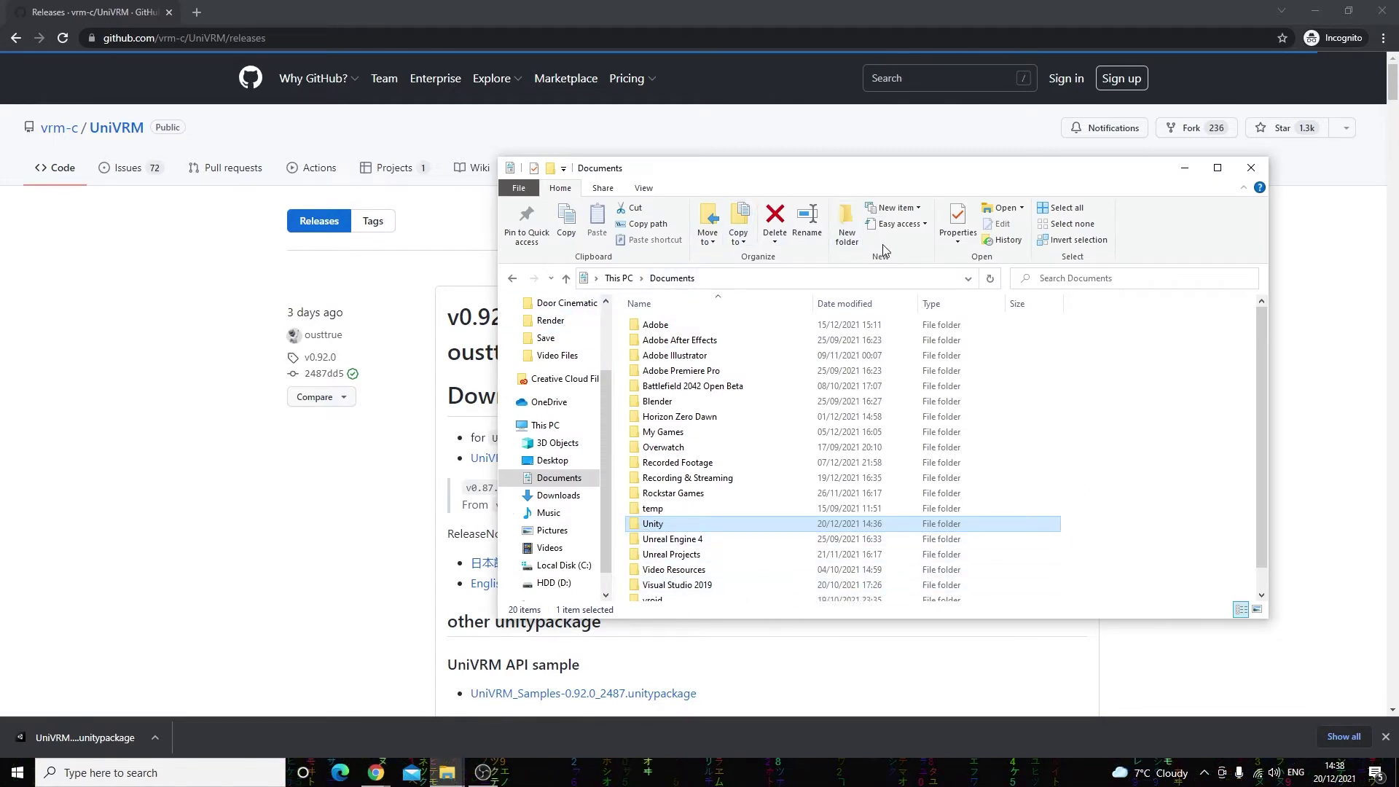
pyautogui.doubleClick(652, 526)
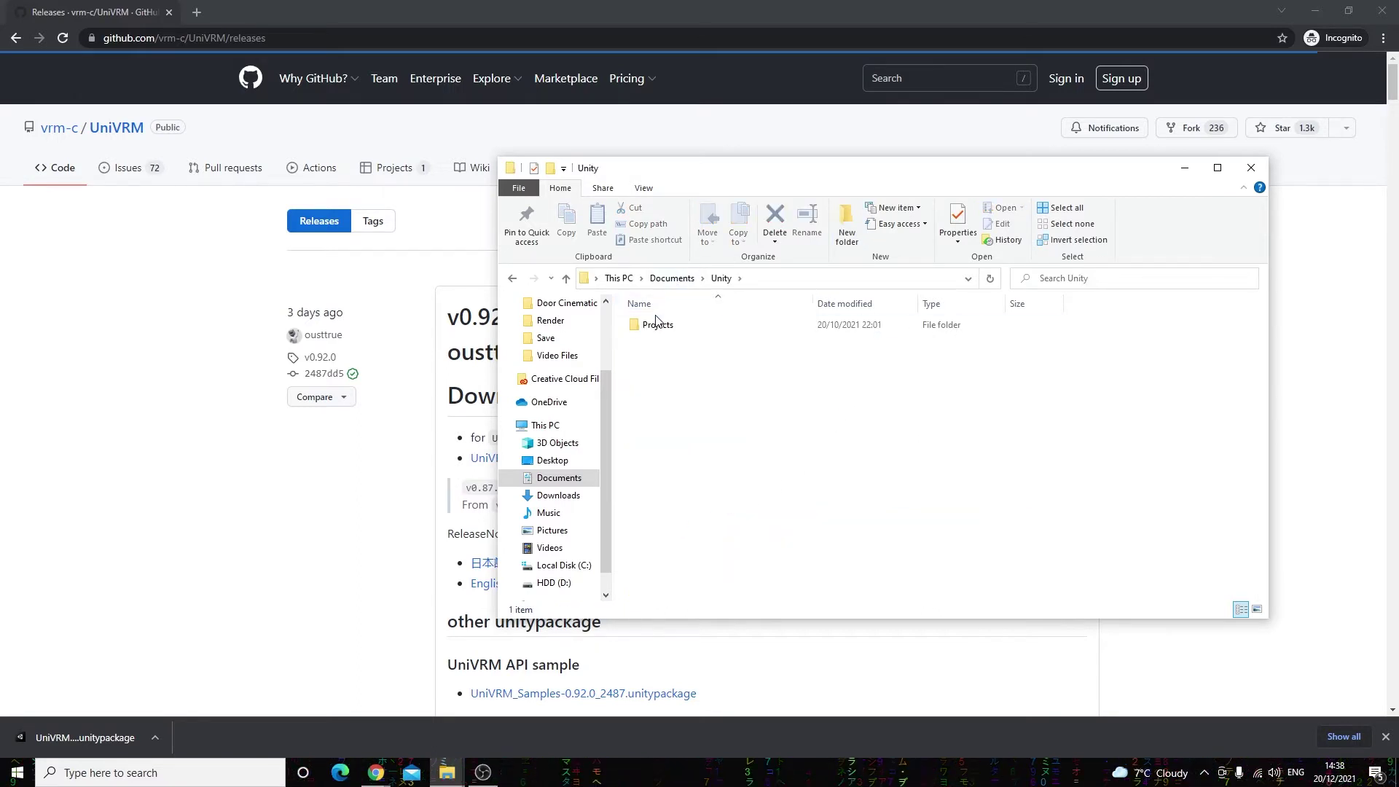
pyautogui.rightClick(699, 376)
pyautogui.click(671, 391)
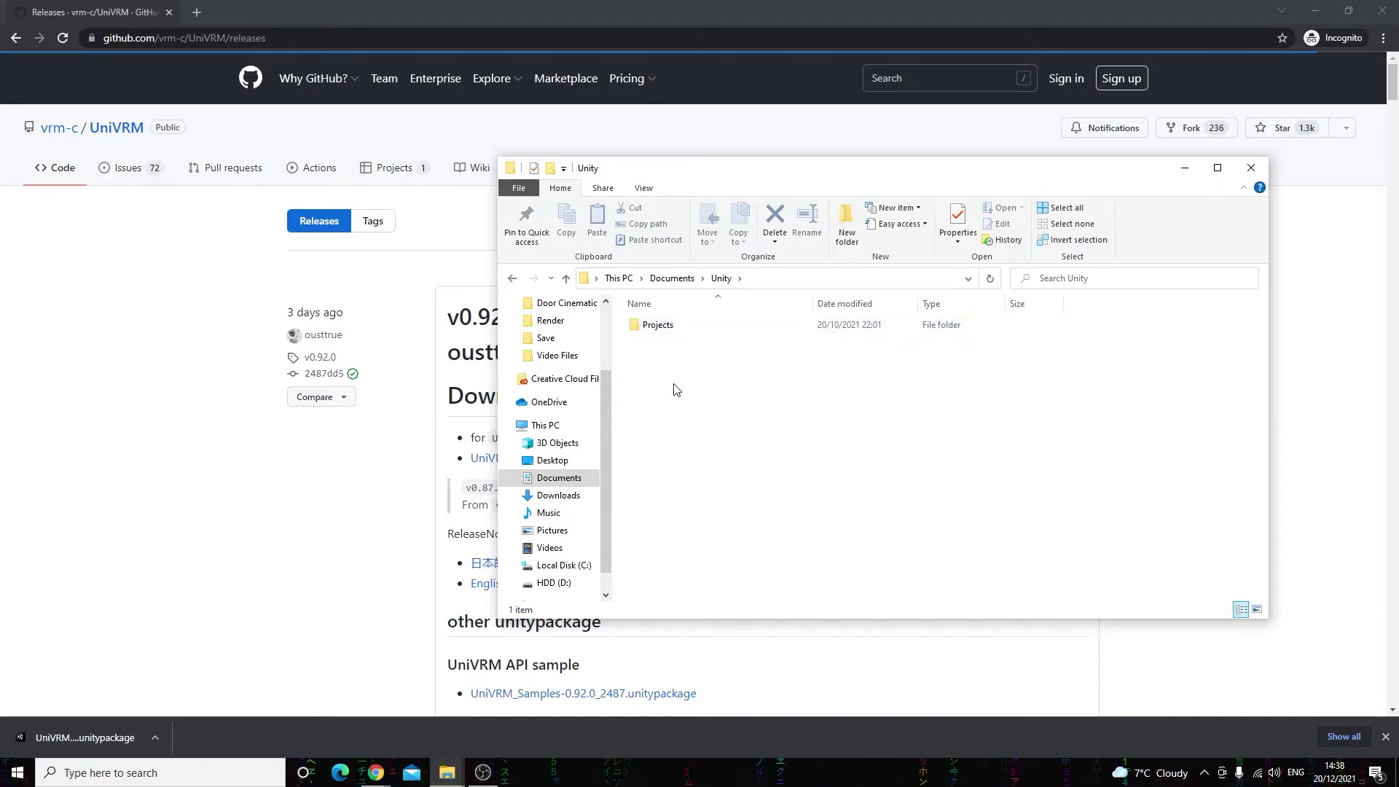
pyautogui.click(847, 222)
pyautogui.write('A')
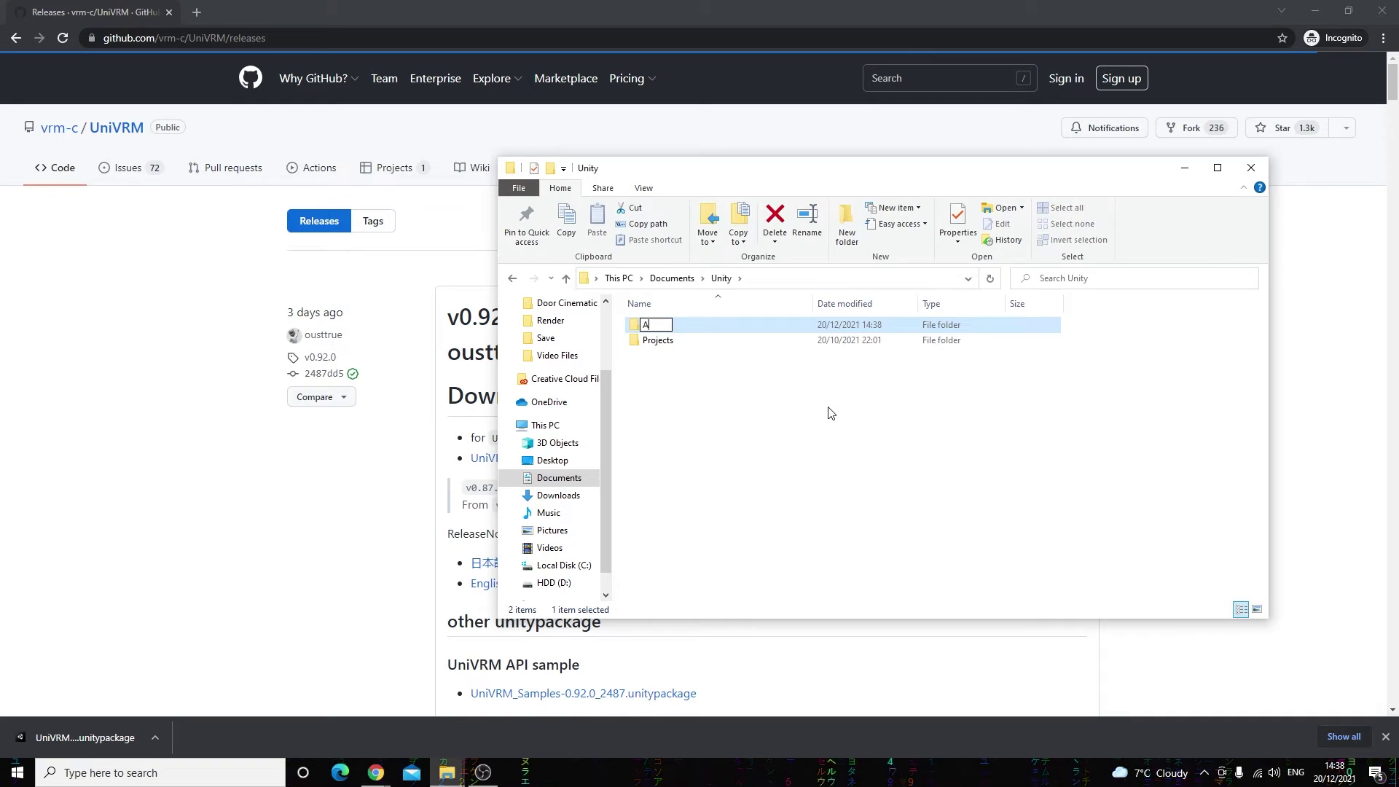
pyautogui.write('ddon')
pyautogui.press('Return')
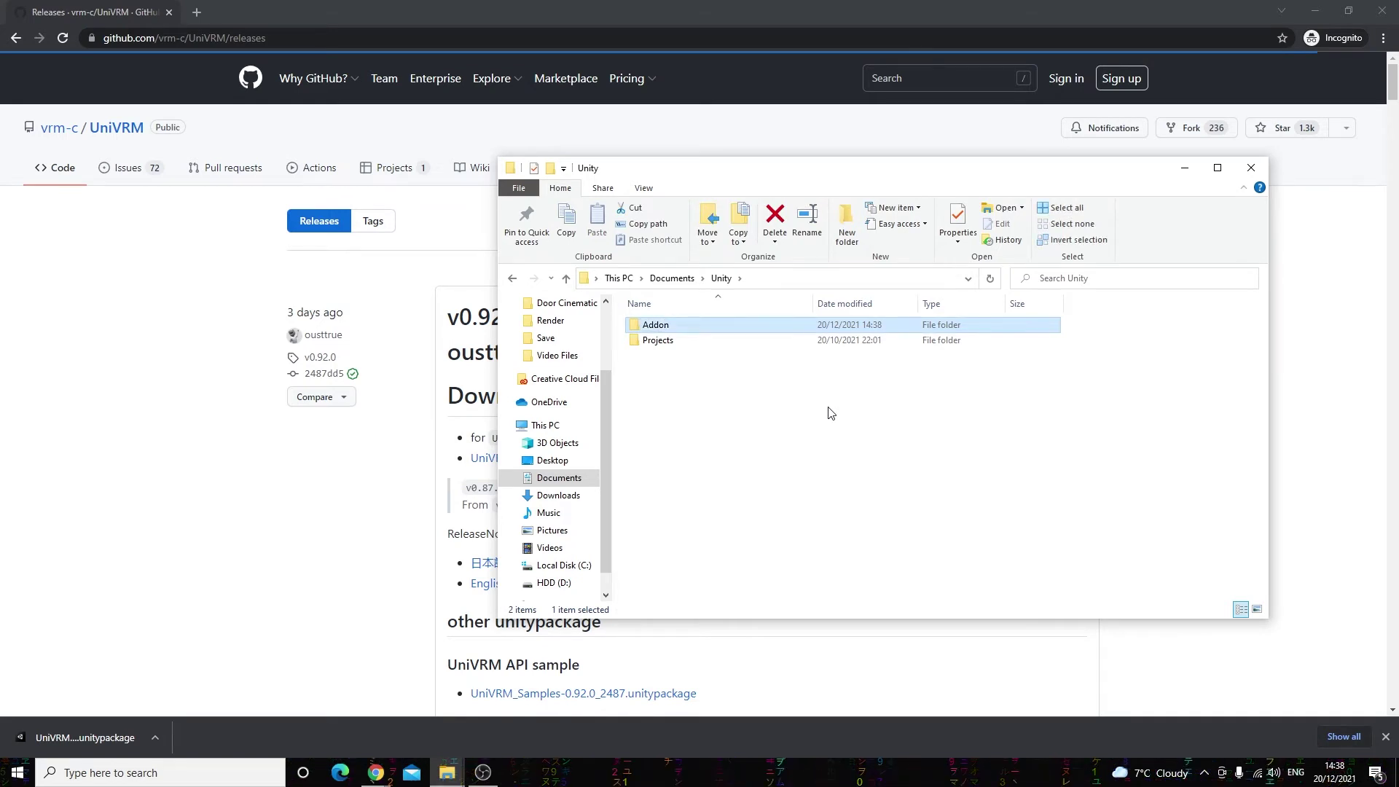
# - Move UniVRM-0.92.0_2487 from Downloads into the Documents\Unity\Addon folder and close both Explorer windows
pyautogui.doubleClick(709, 329)
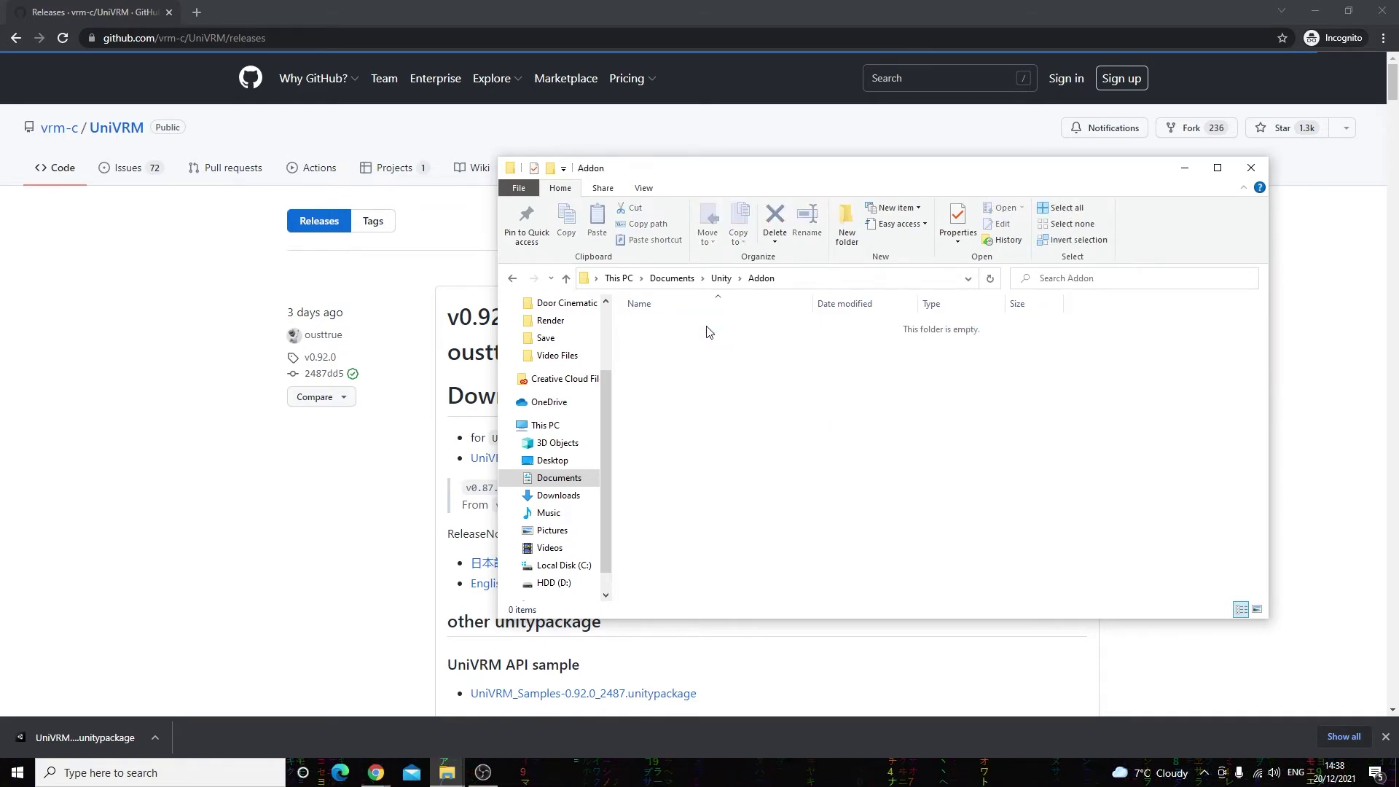
pyautogui.click(462, 780)
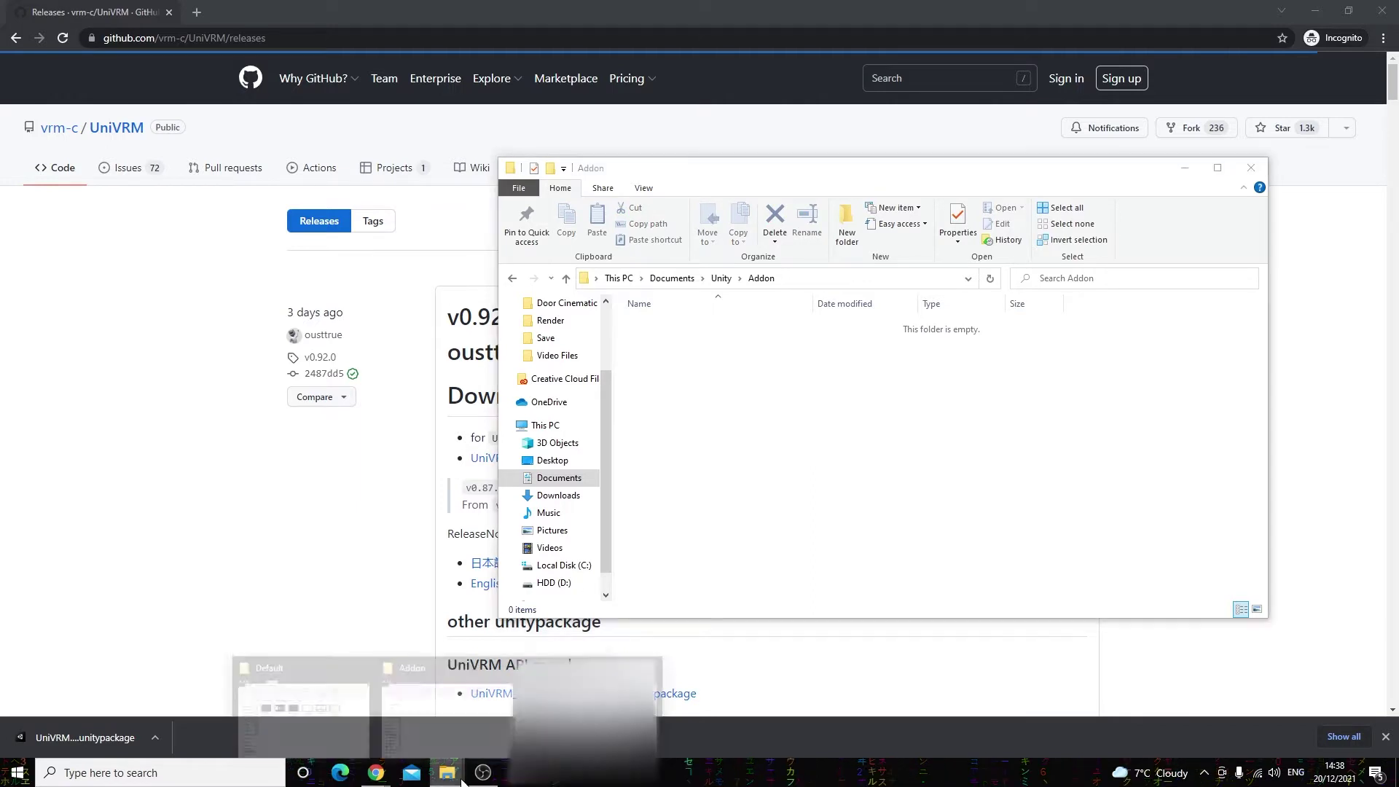
pyautogui.click(583, 700)
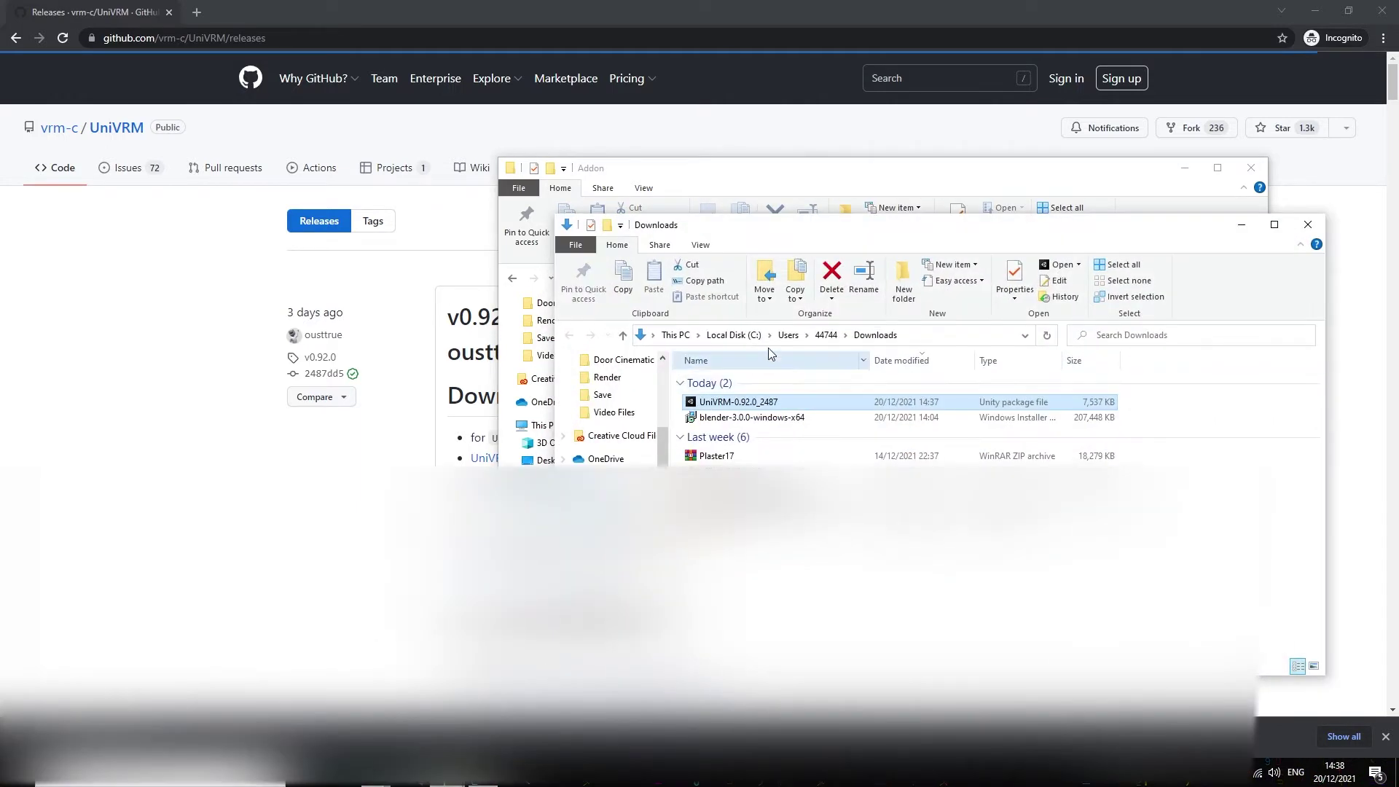
pyautogui.moveTo(777, 236); pyautogui.dragTo(182, 272)
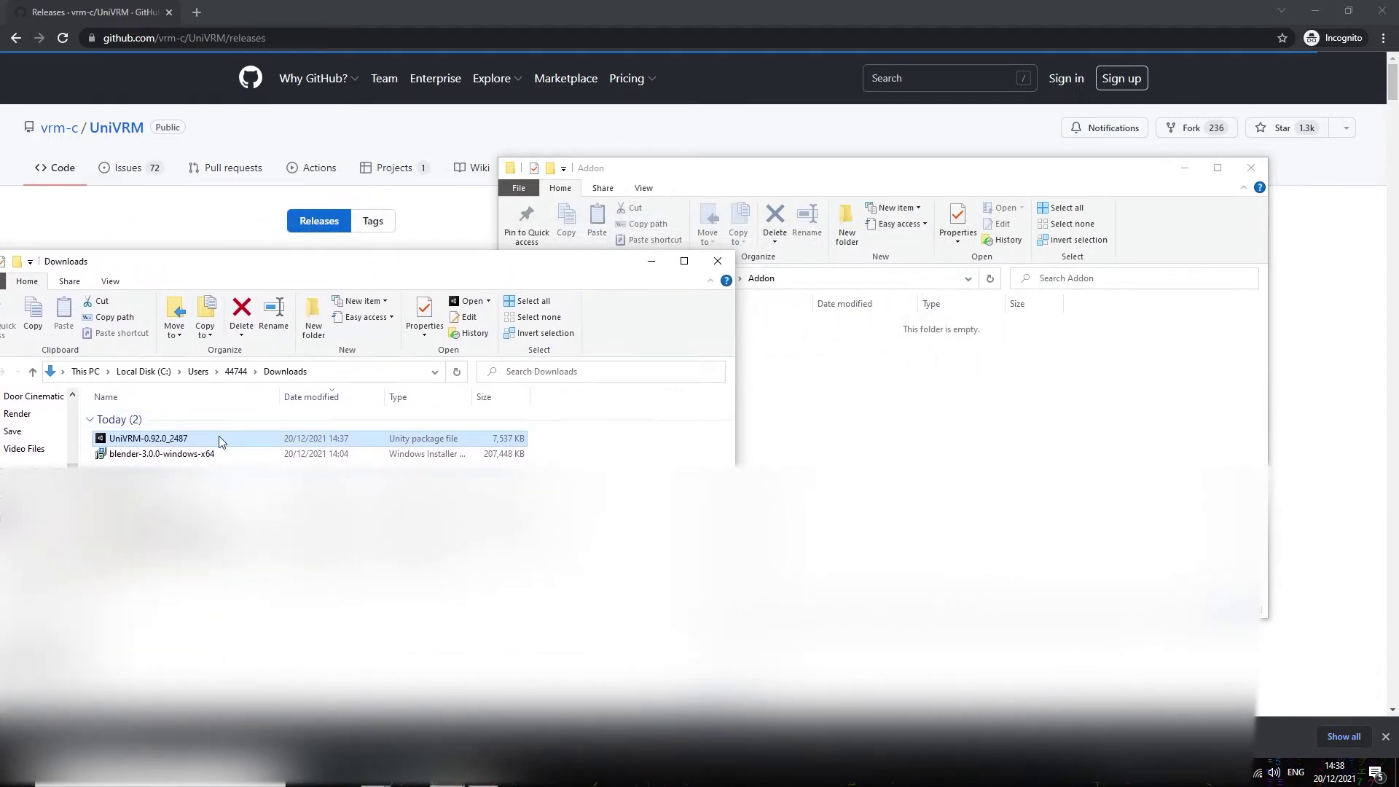
pyautogui.moveTo(221, 442); pyautogui.dragTo(873, 447)
pyautogui.click(392, 263)
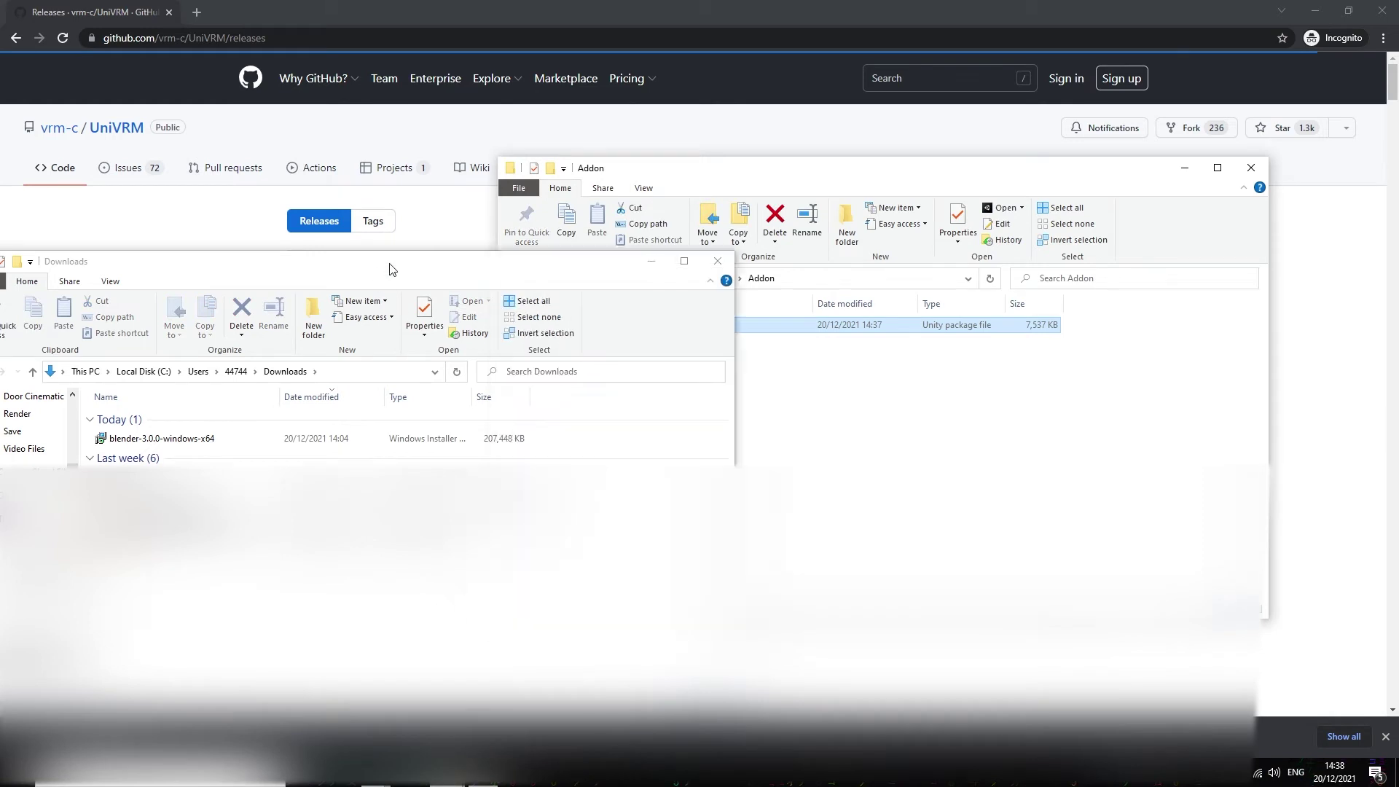
pyautogui.click(718, 262)
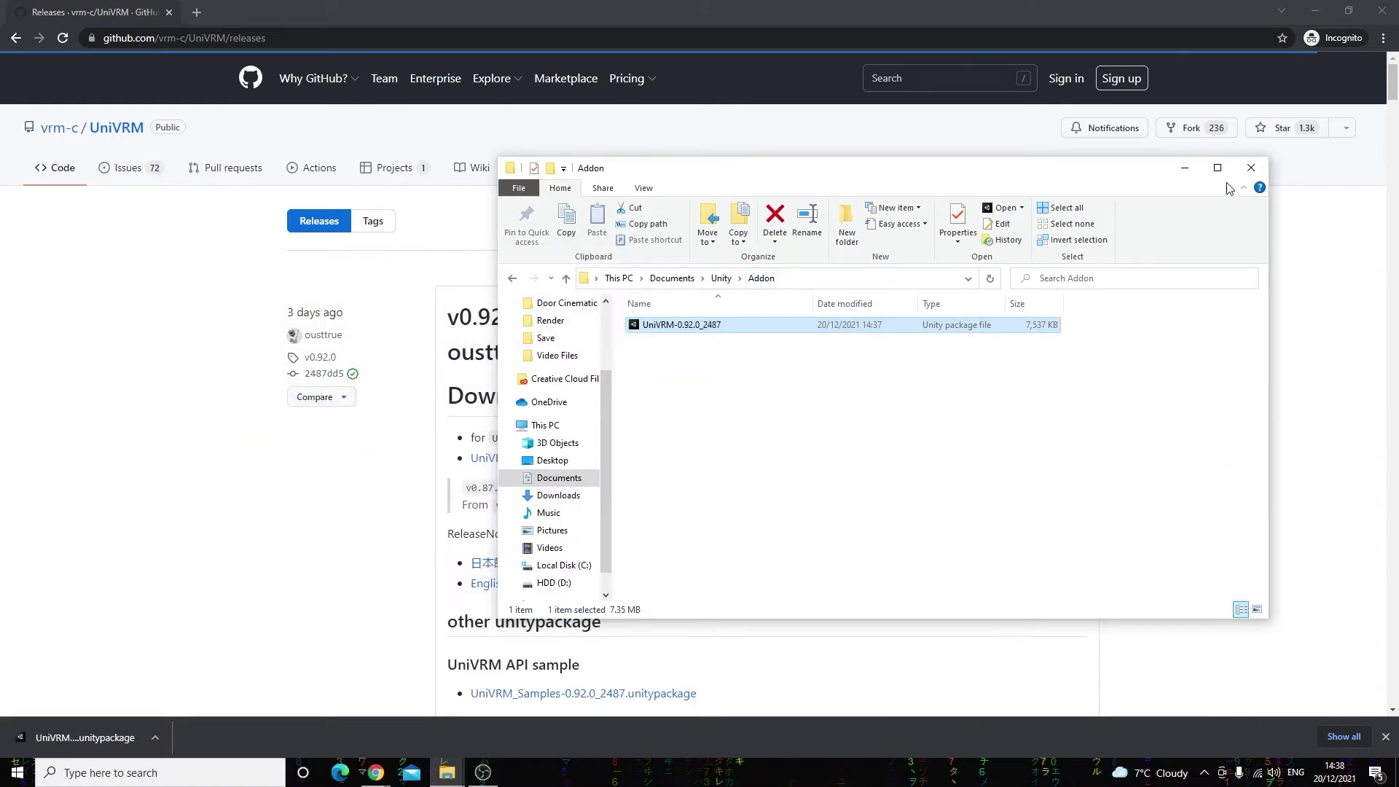
pyautogui.click(1247, 169)
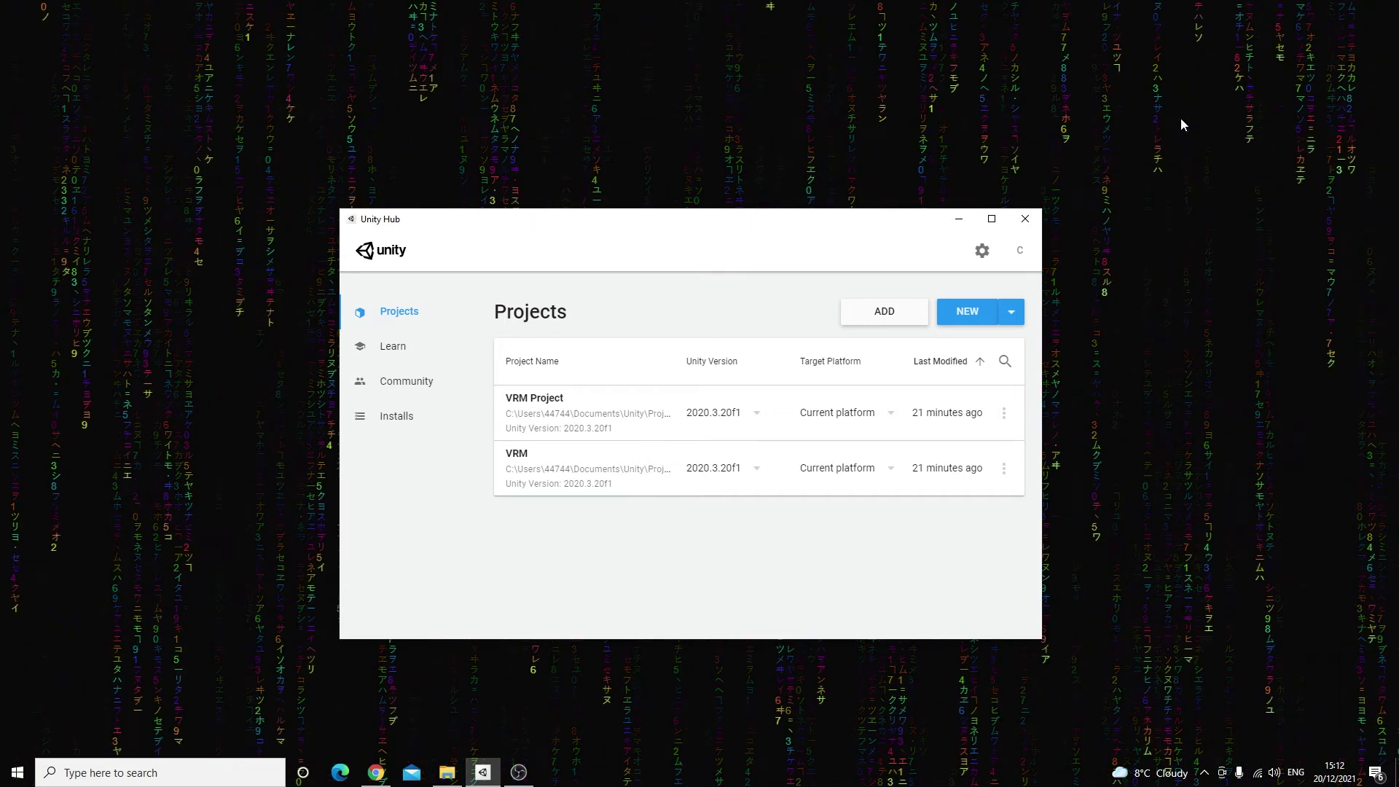
# - In Unity Hub, set up a new 3D project with Unity 2021.2.7f1 and name it VRM 1.1Test
pyautogui.click(1018, 321)
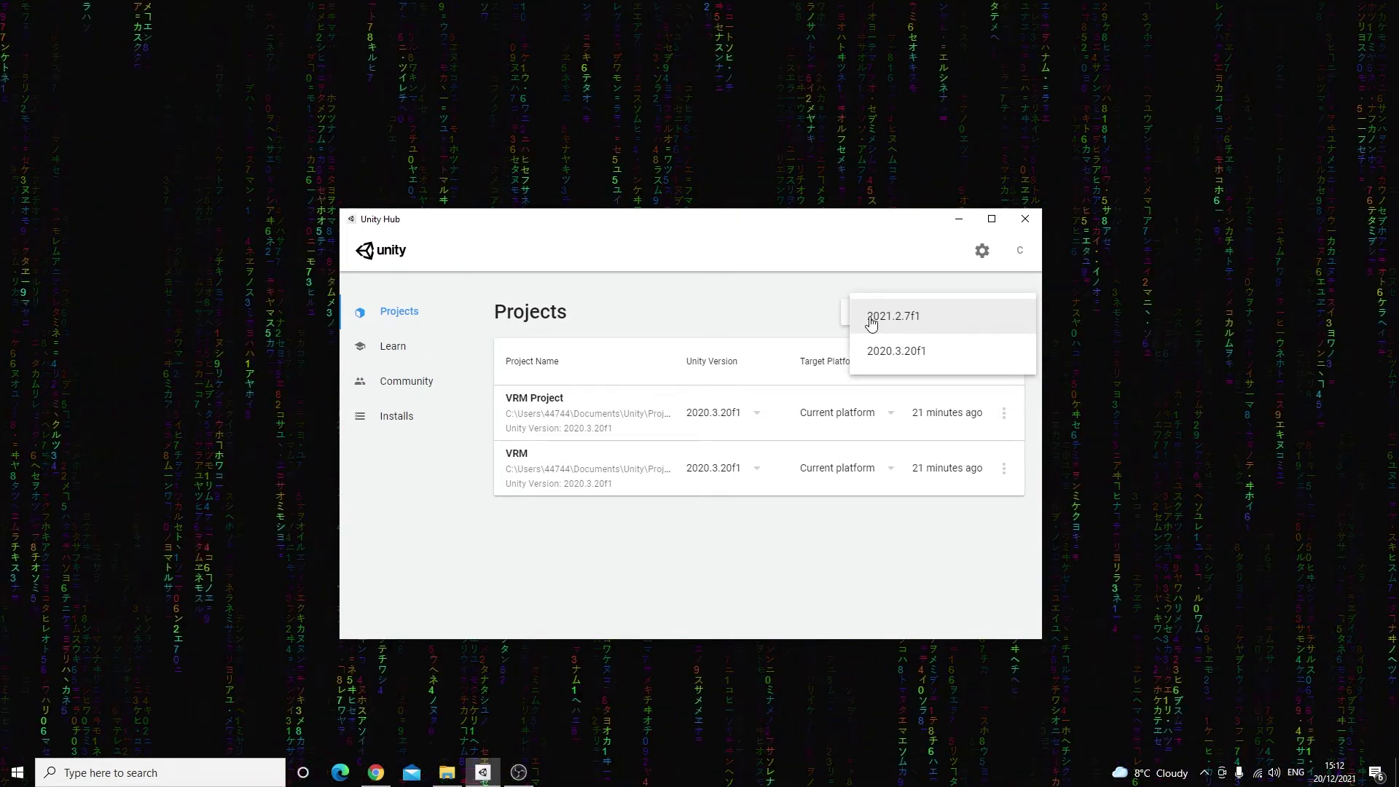
pyautogui.click(910, 318)
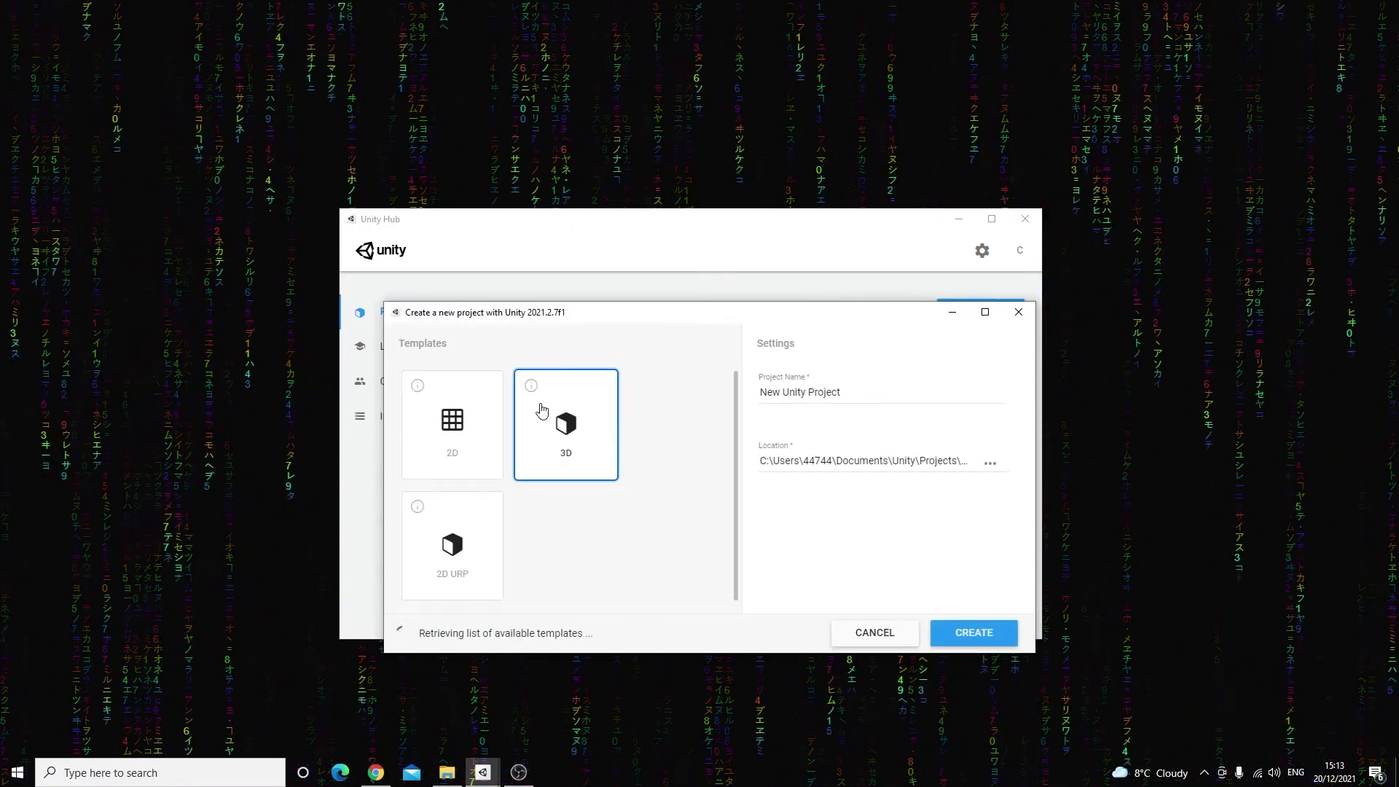
pyautogui.click(858, 392)
pyautogui.hotkey('ctrl', 'a')
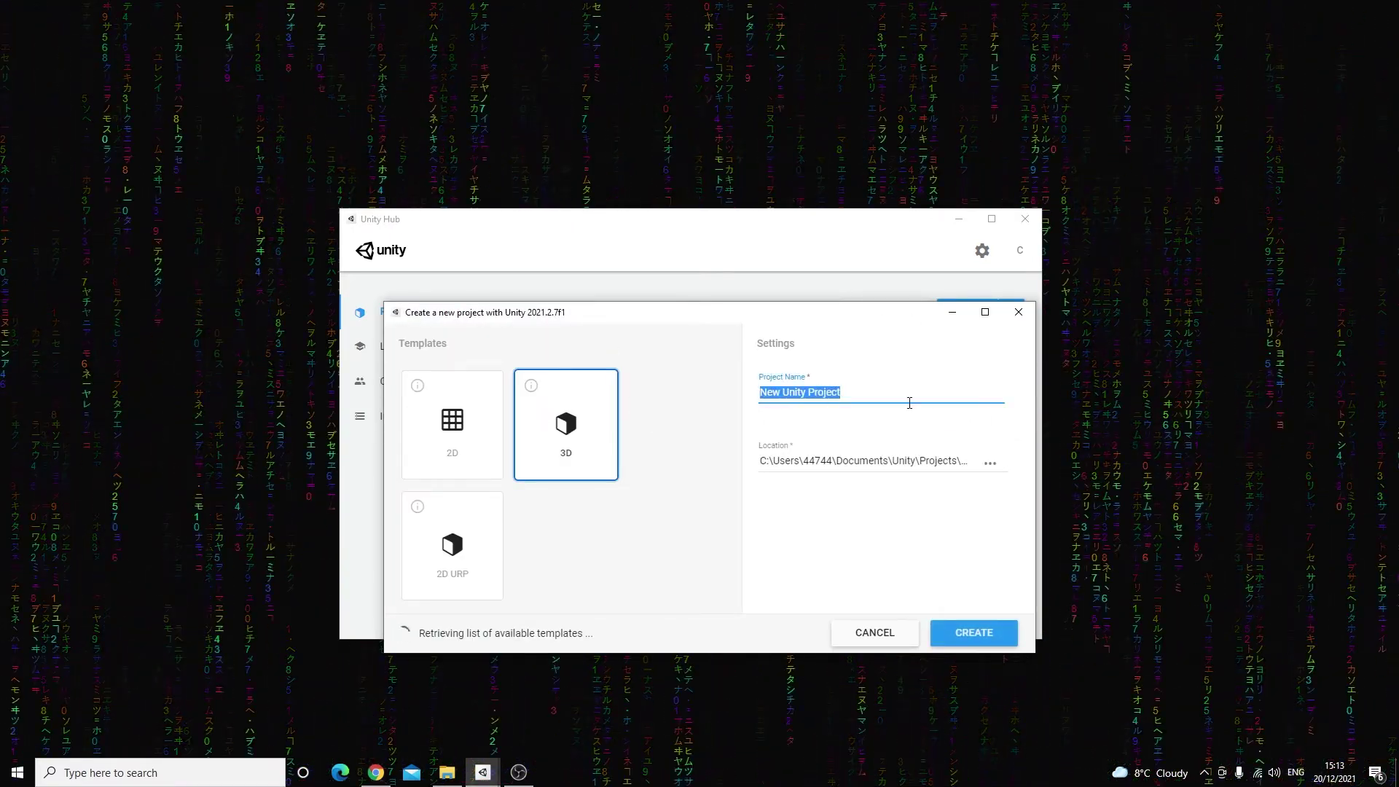
pyautogui.press('BackSpace')
pyautogui.write('VRM ')
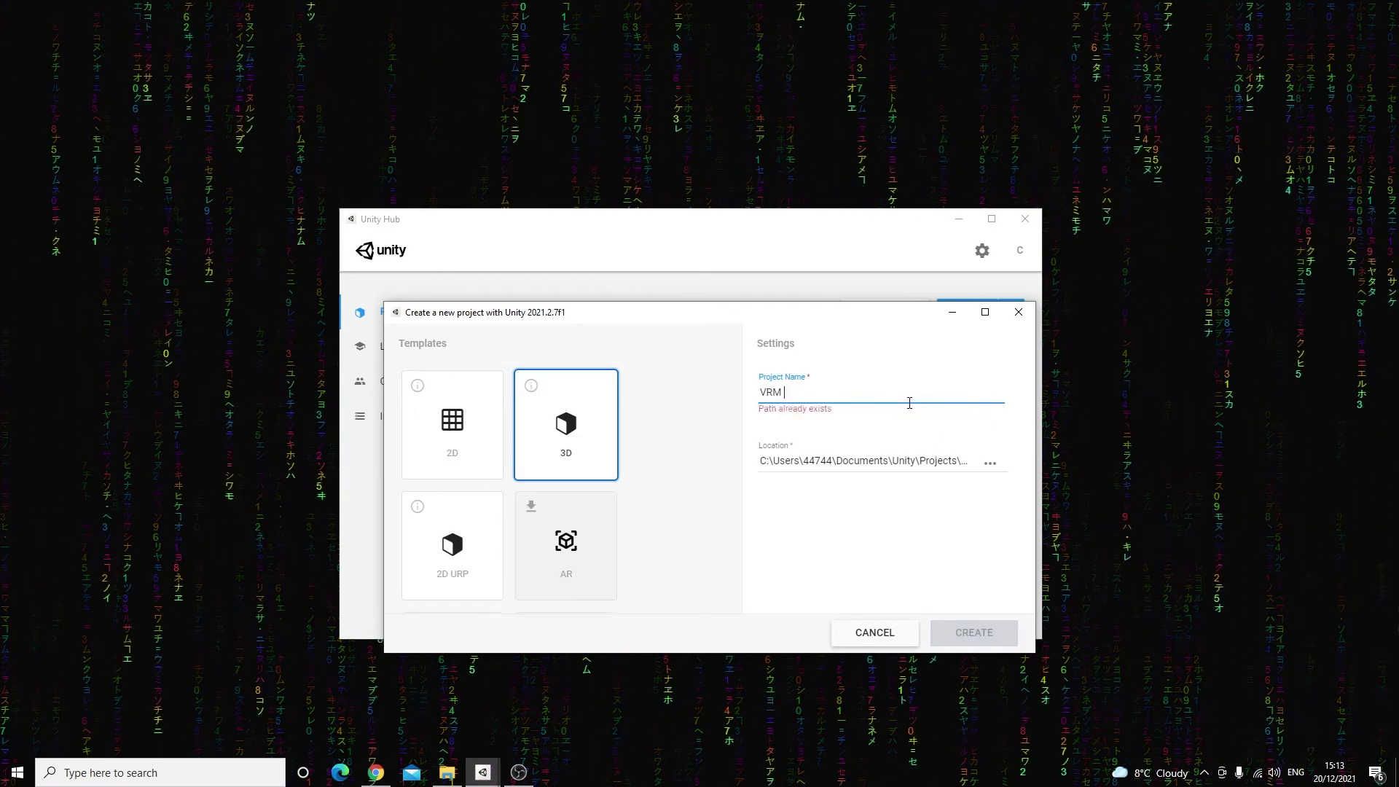
pyautogui.write('1')
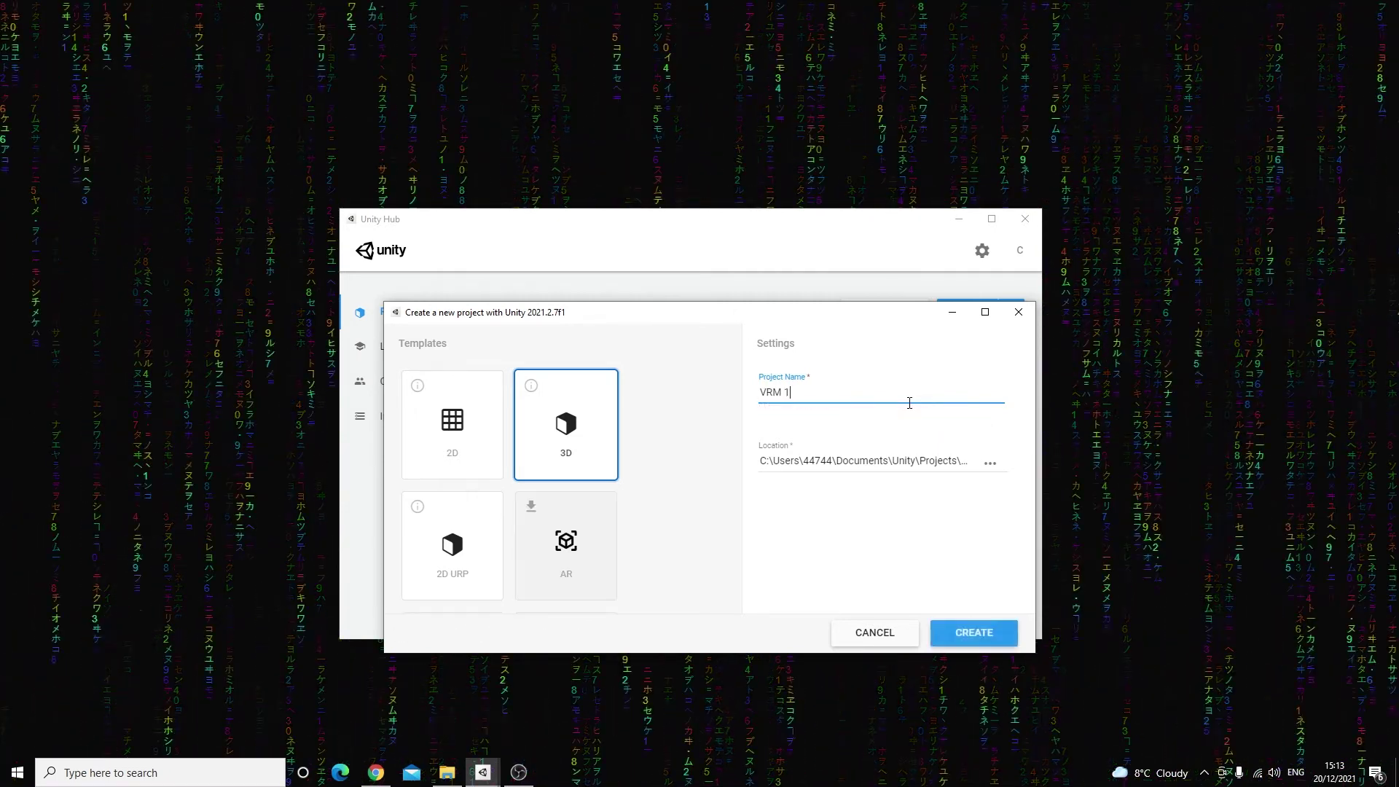
pyautogui.write('.1Test')
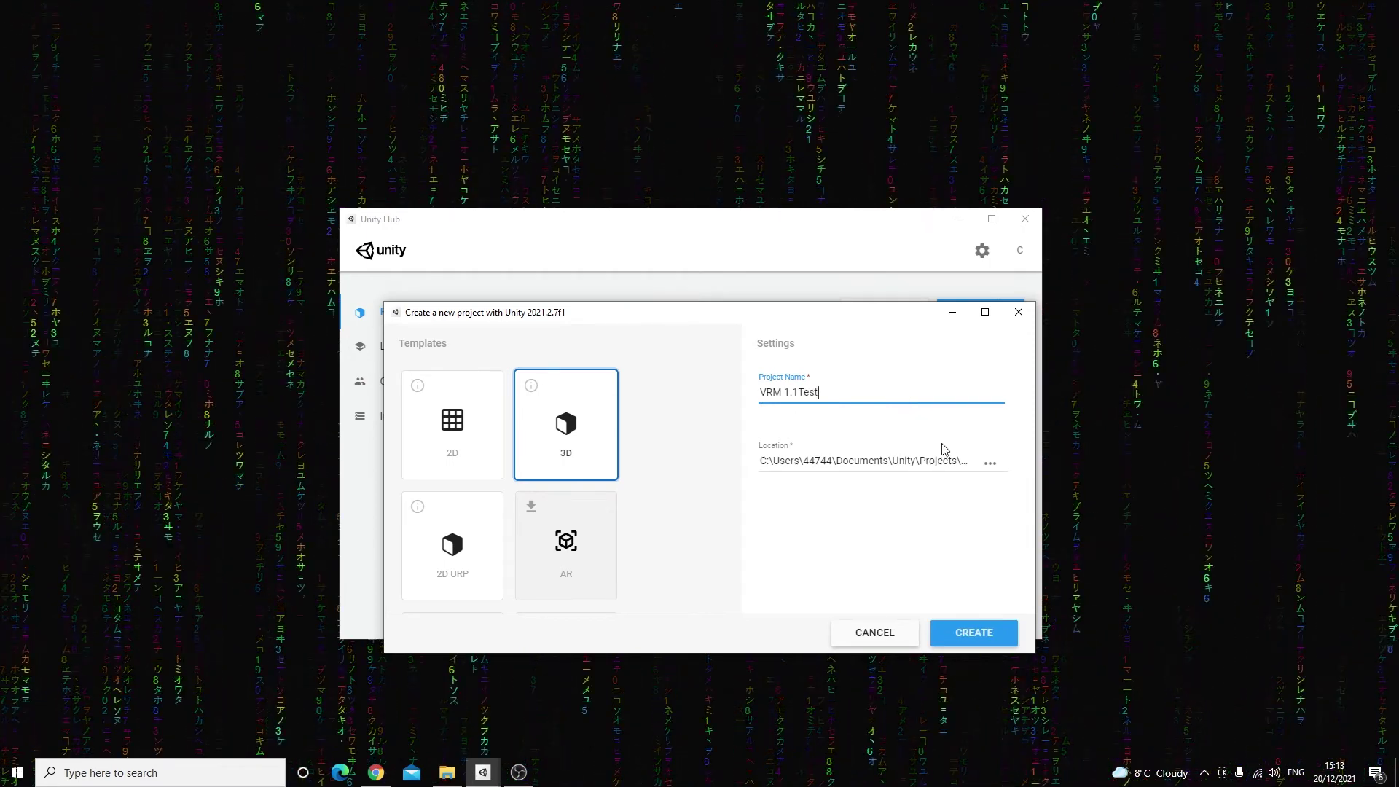
# - Browse for the project location and create a folder named TEST VRM inside Unity\Projects\Save
pyautogui.click(989, 466)
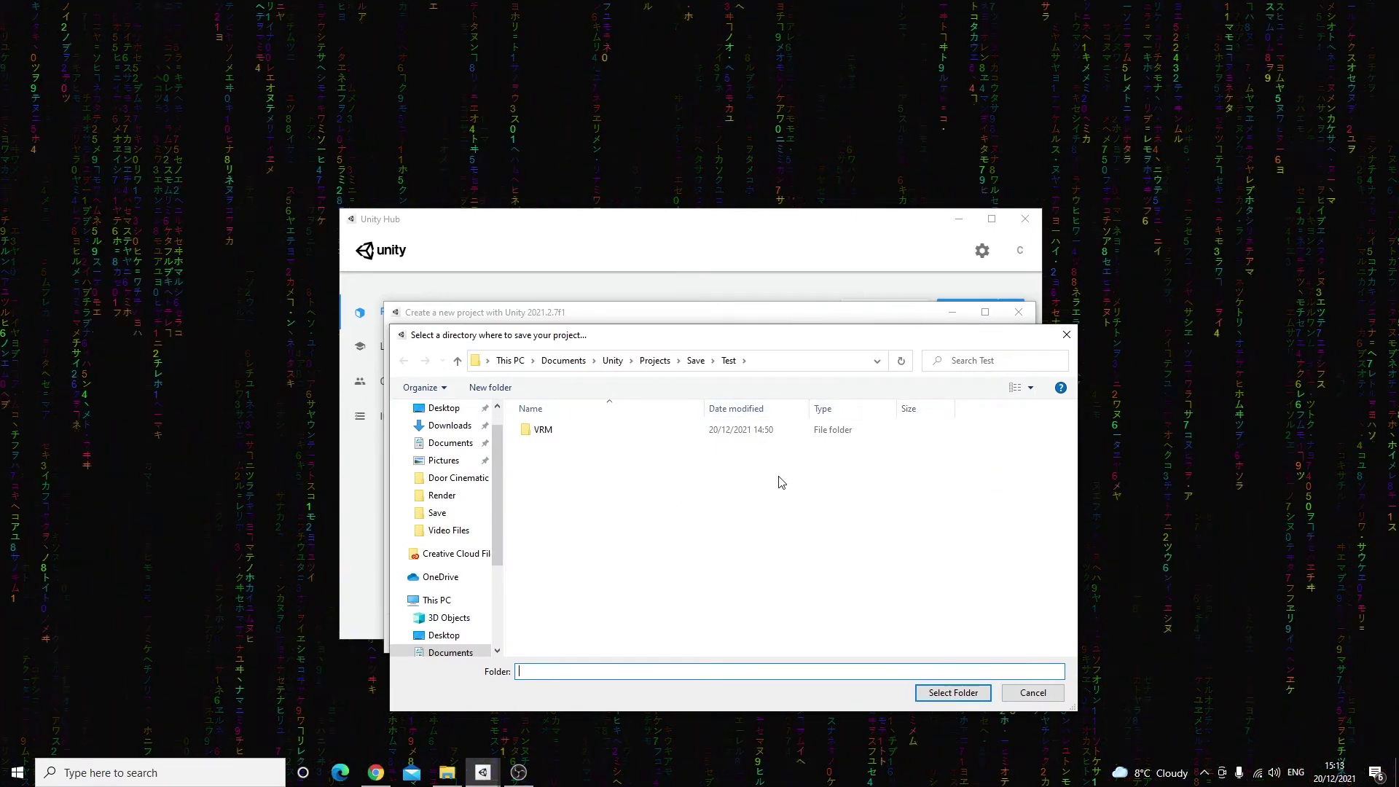
pyautogui.doubleClick(745, 435)
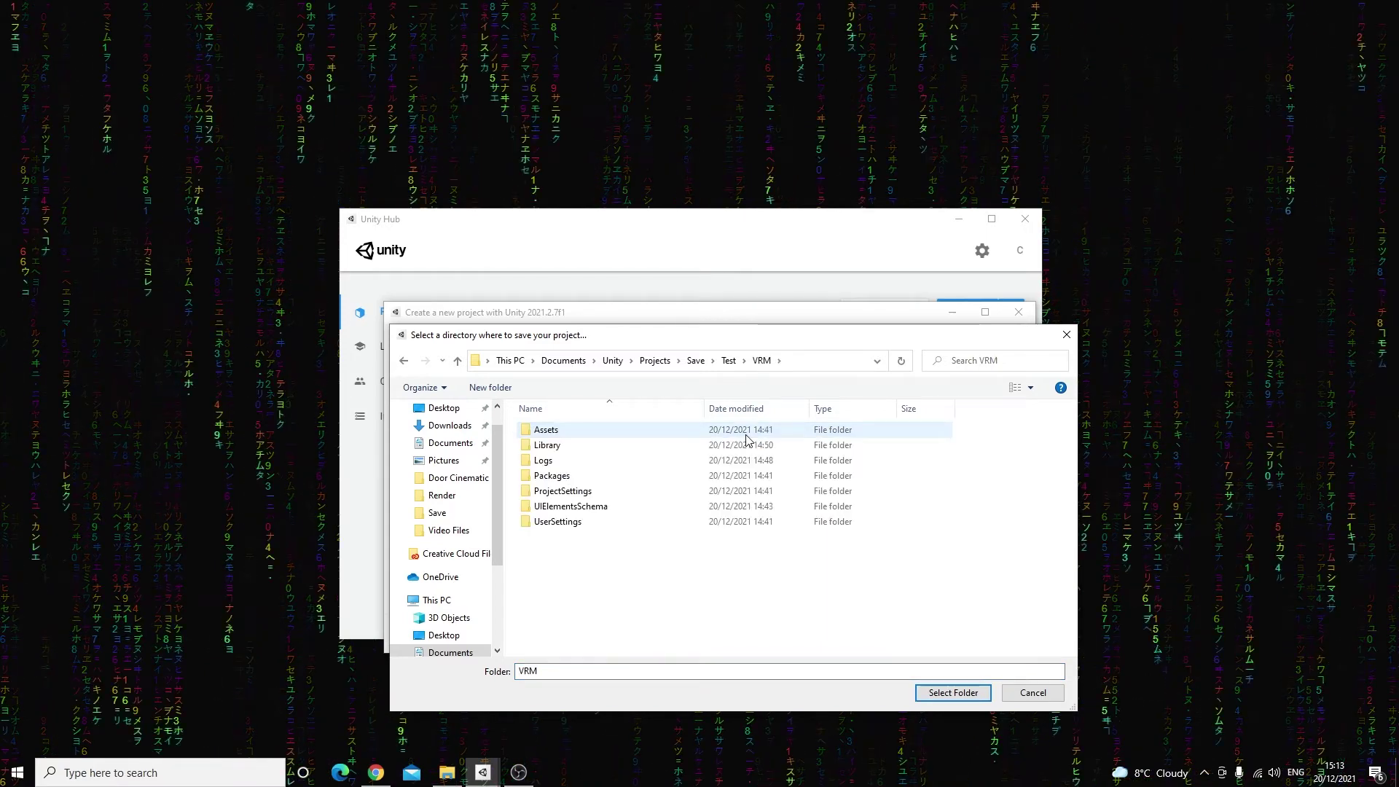
pyautogui.click(728, 361)
pyautogui.click(695, 361)
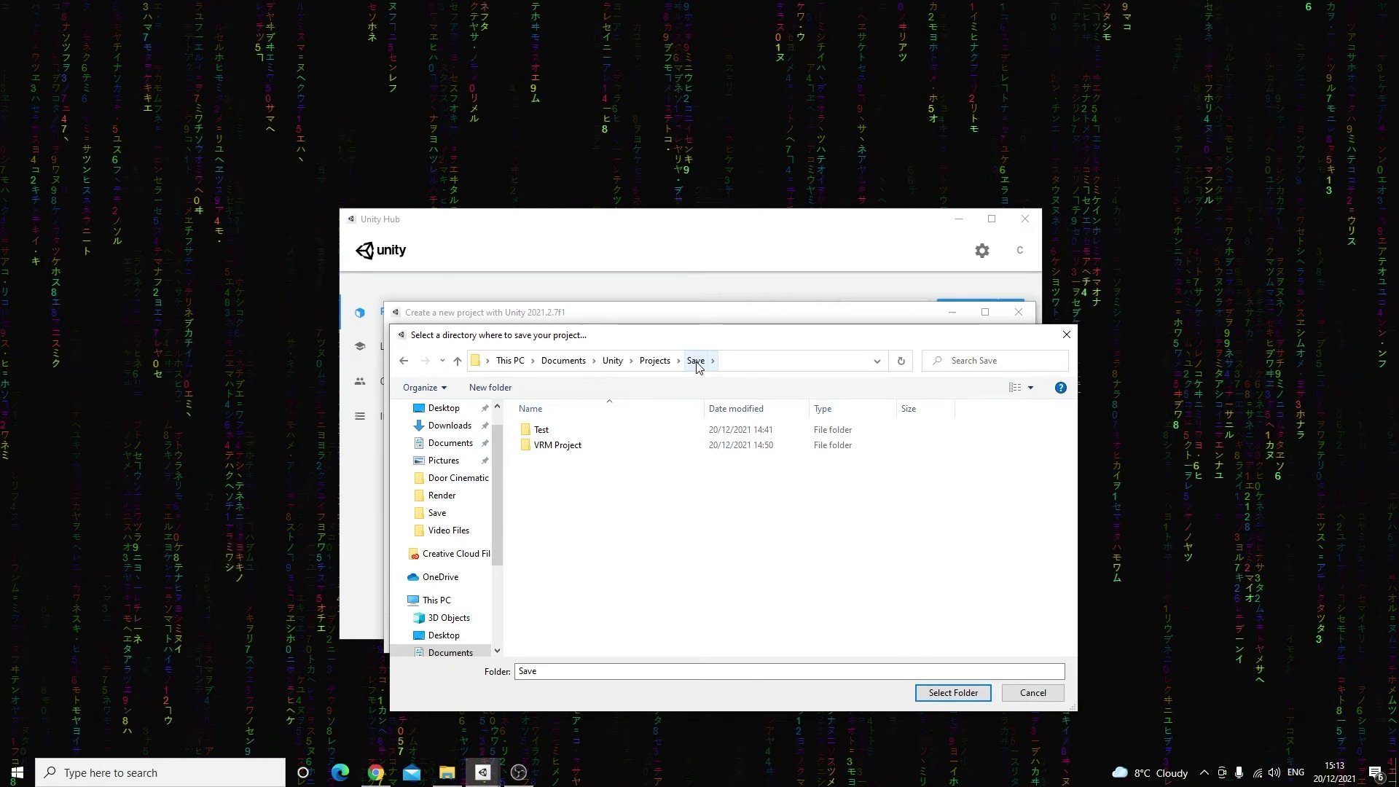
pyautogui.rightClick(687, 511)
pyautogui.moveTo(802, 677)
pyautogui.click(893, 543)
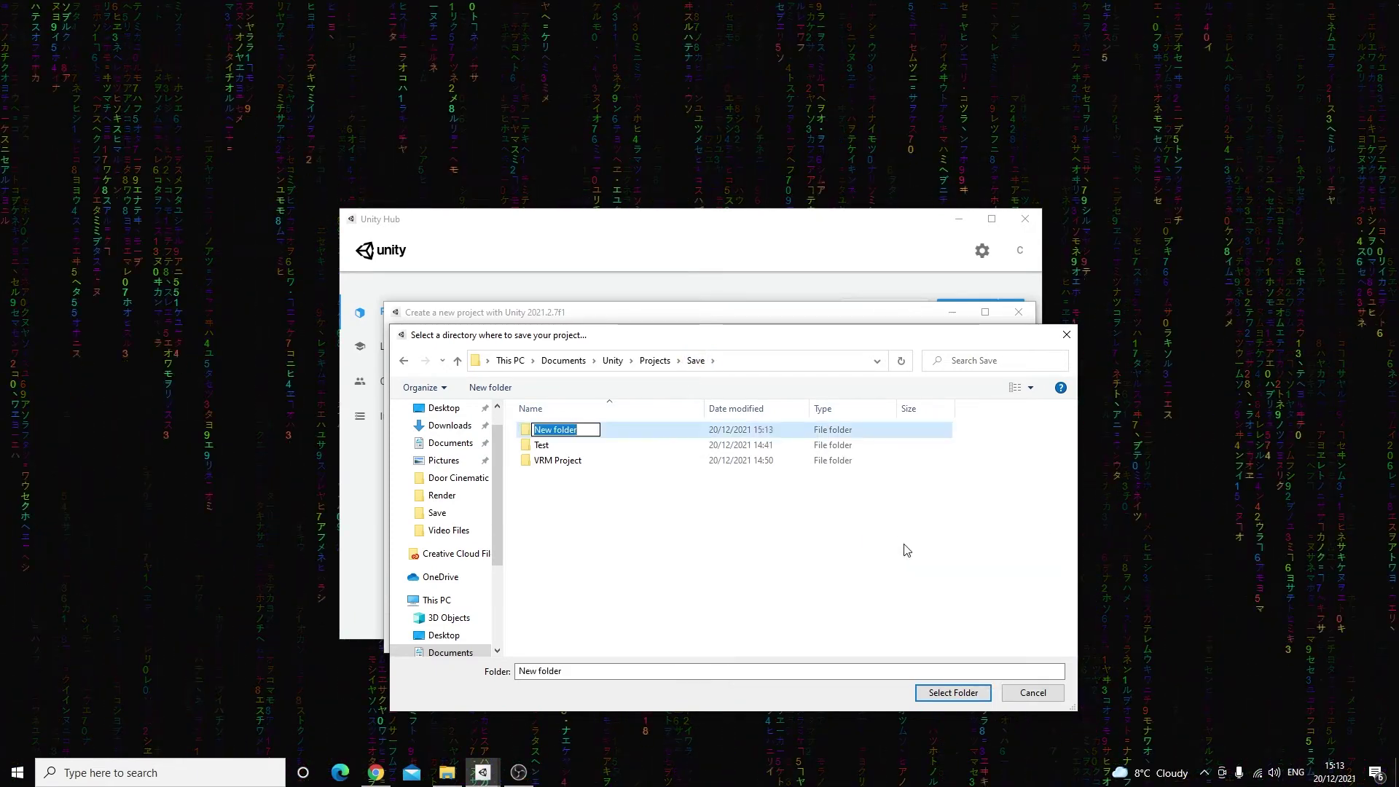
pyautogui.write('New')
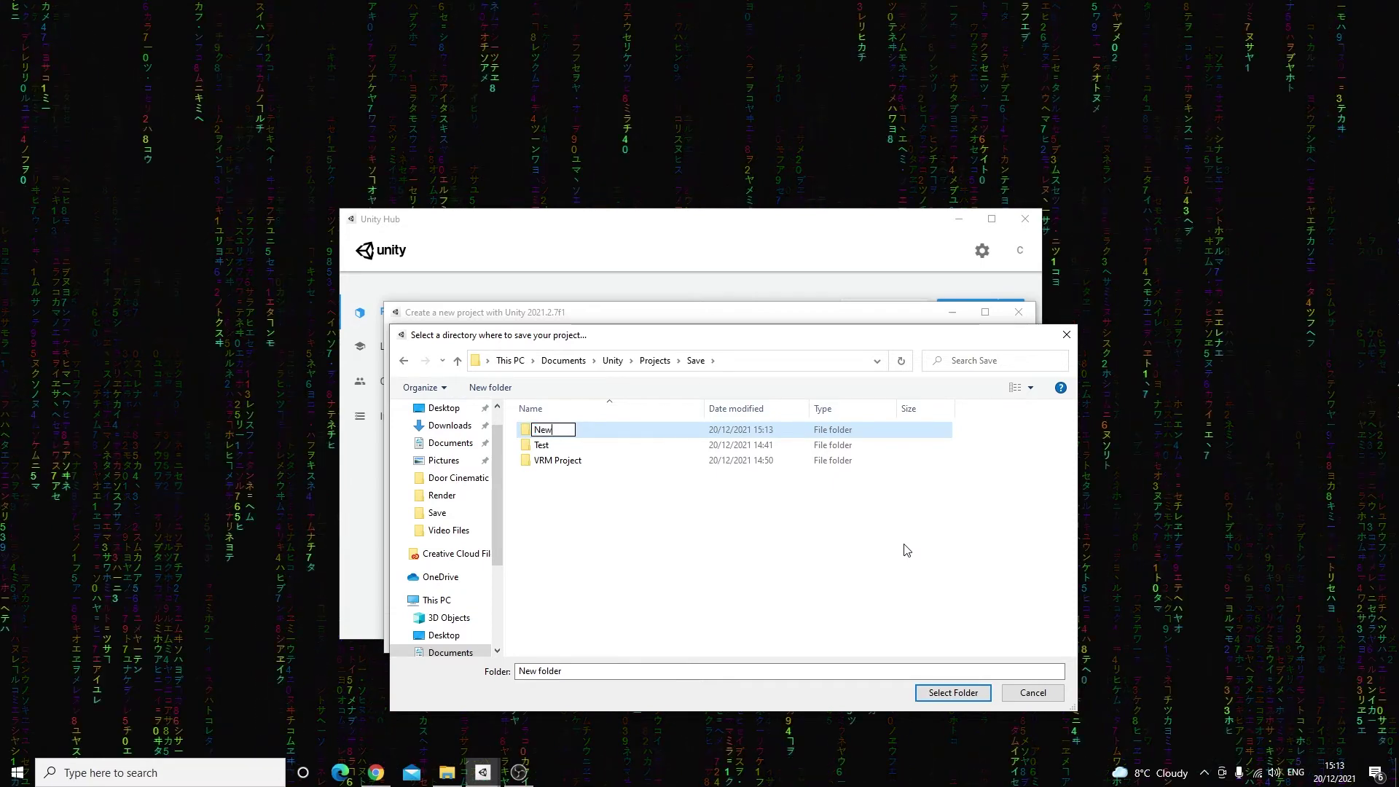
pyautogui.press('BackSpace')
pyautogui.press('BackSpace')
pyautogui.press('BackSpace')
pyautogui.write('TEST VRM')
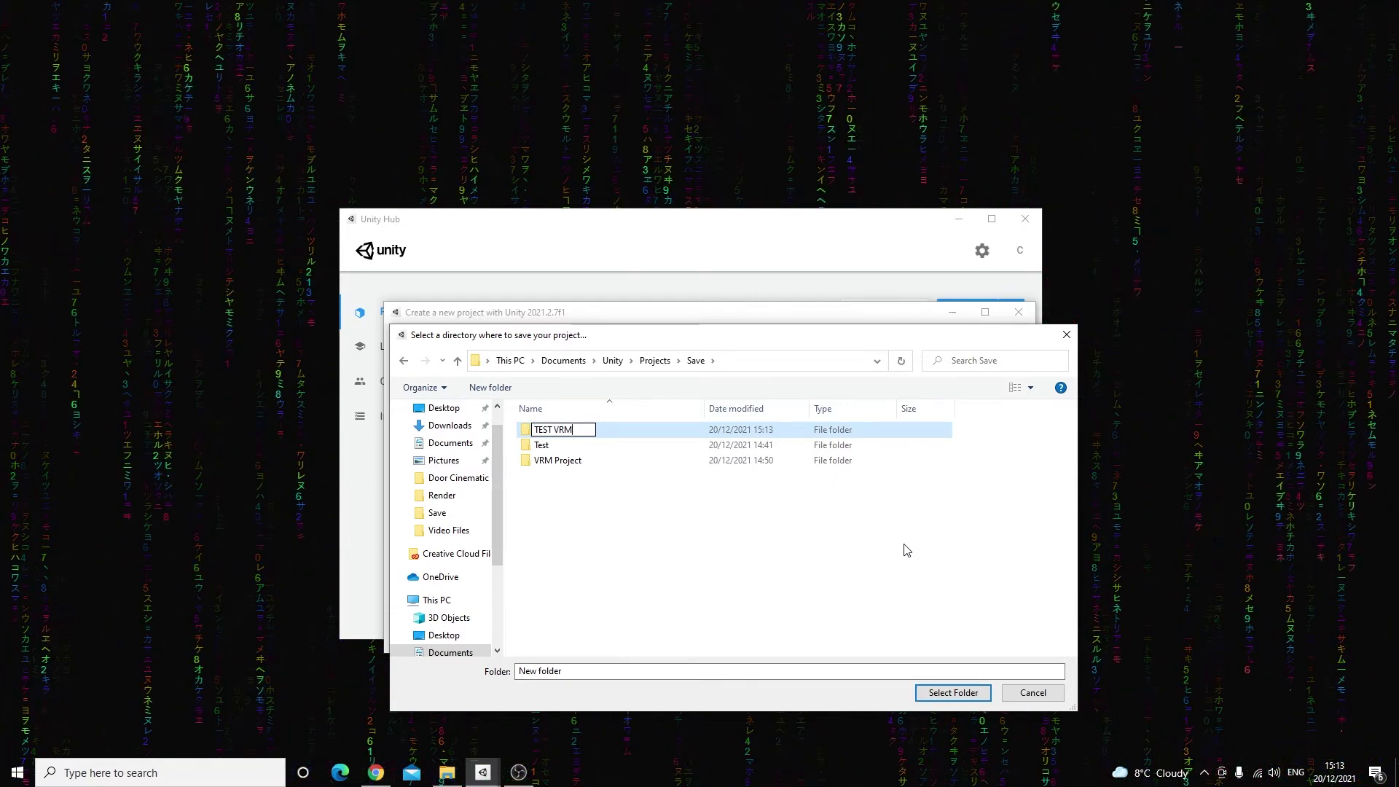
pyautogui.press('Return')
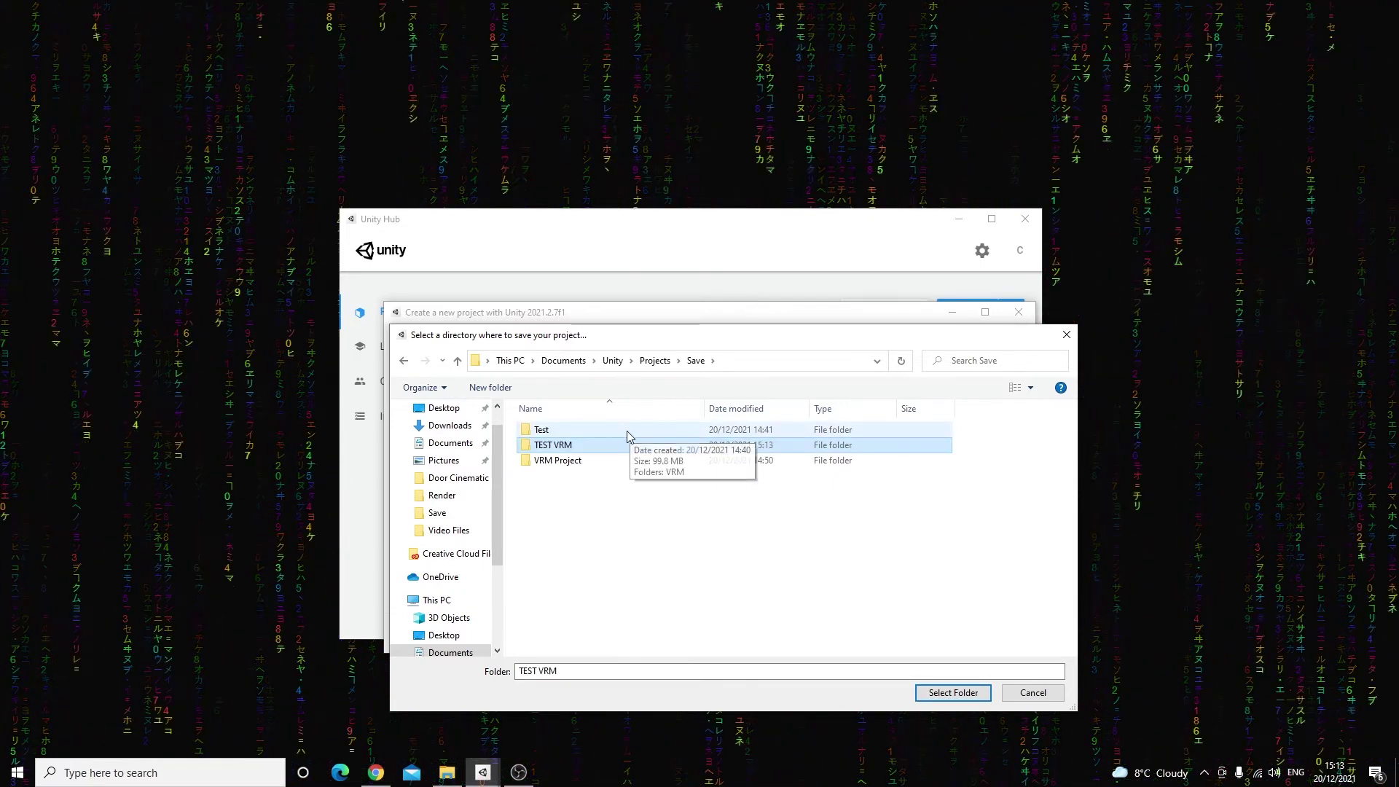
# - Use the TEST VRM folder as the project location and create the project
pyautogui.doubleClick(613, 446)
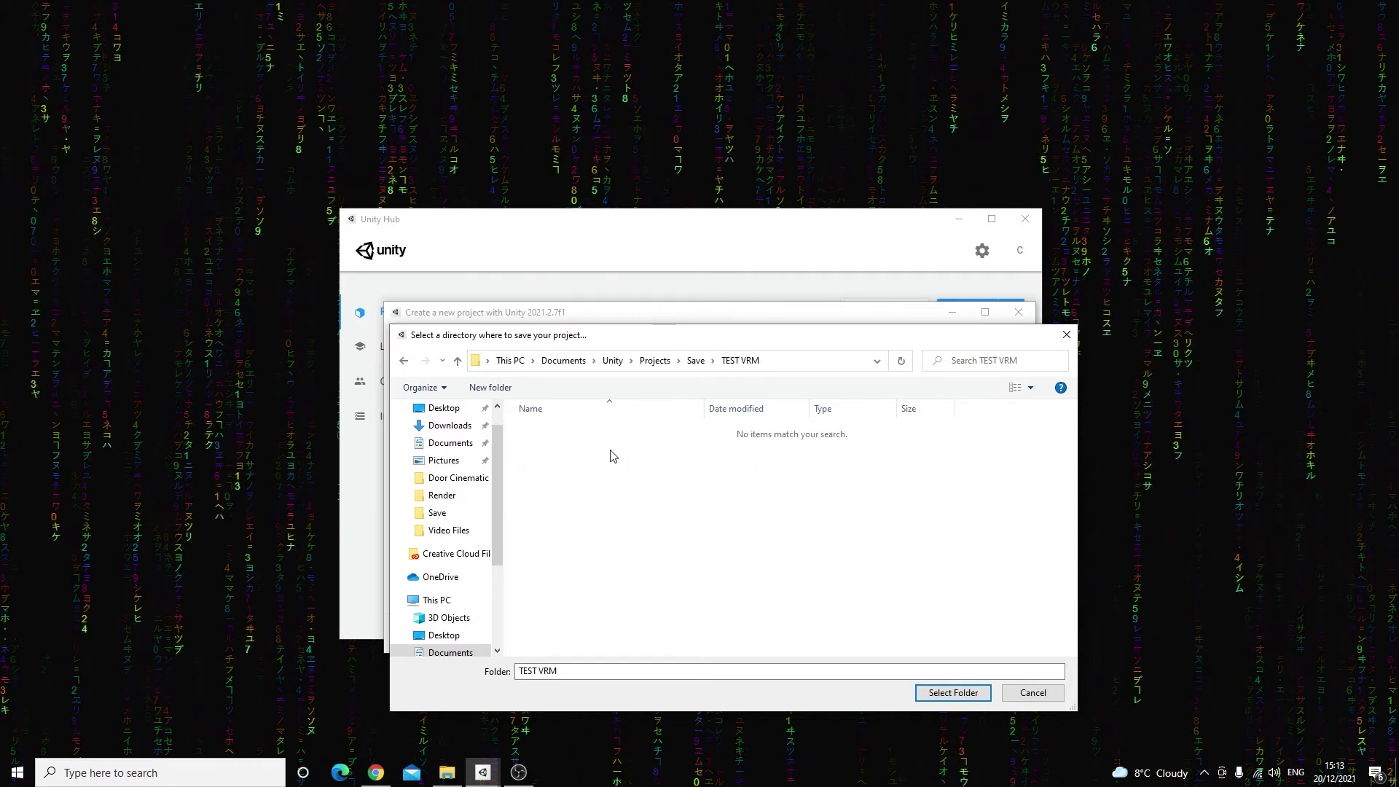
pyautogui.click(954, 693)
pyautogui.click(962, 640)
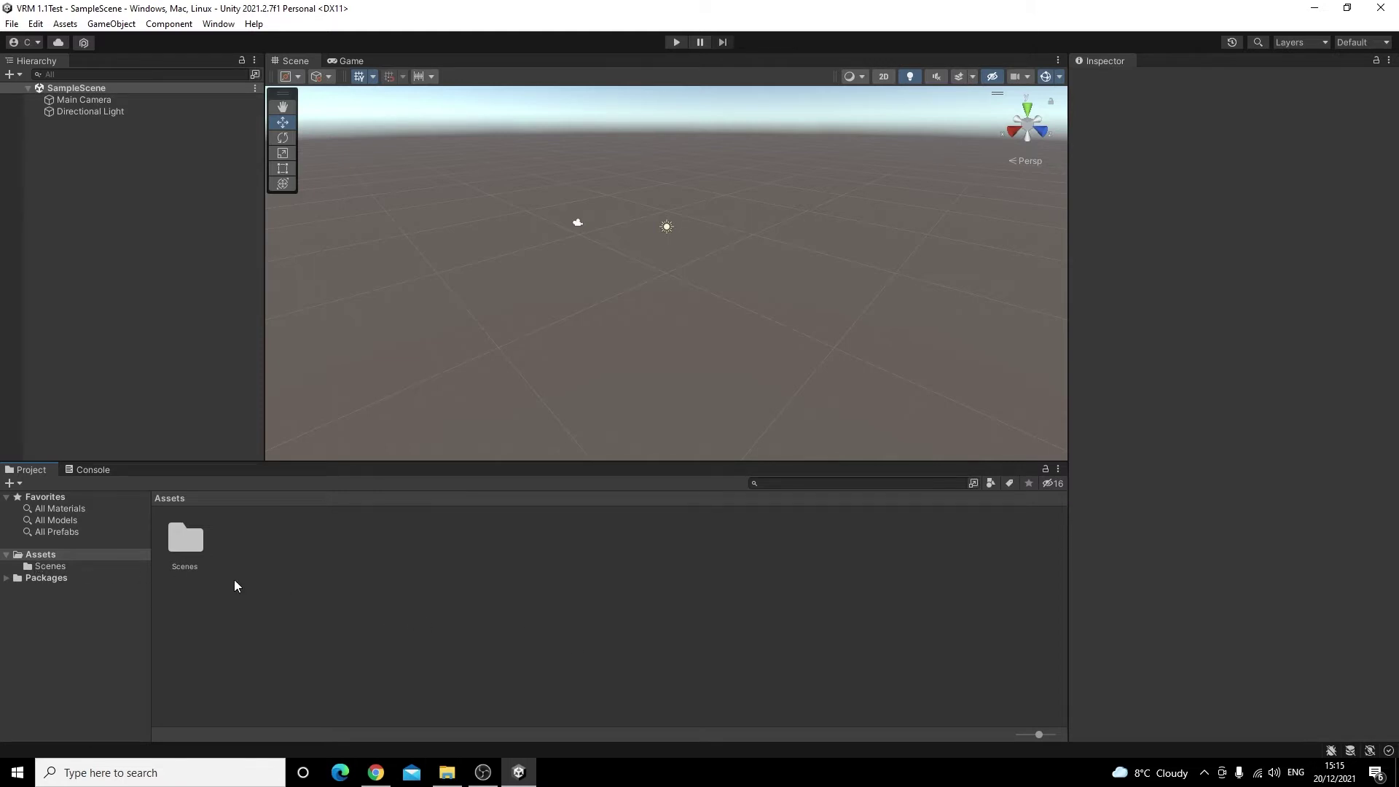
# - Load UniVRM-0.92.0_2487 from Documents\Unity\Addon as a custom package for the Assets folder
pyautogui.rightClick(45, 557)
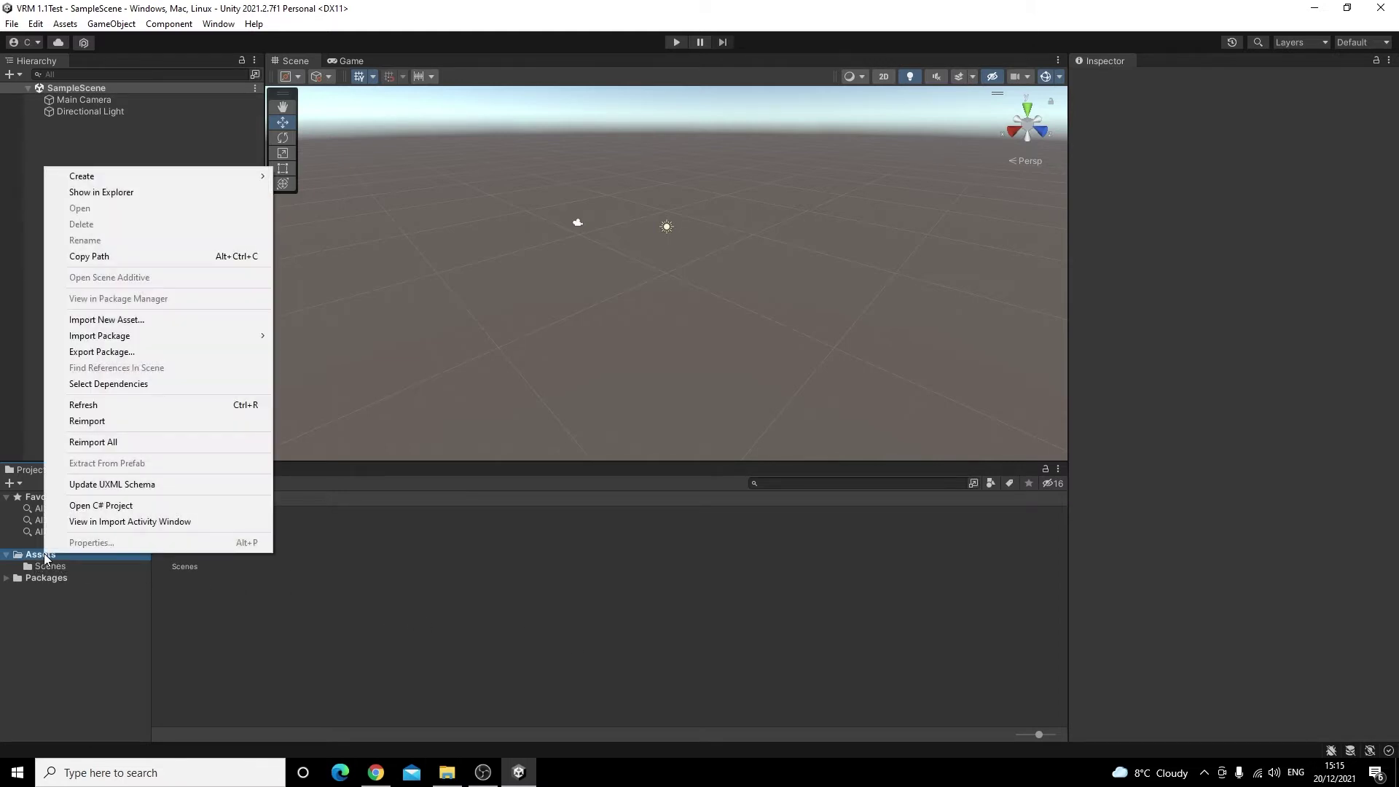
pyautogui.moveTo(184, 337)
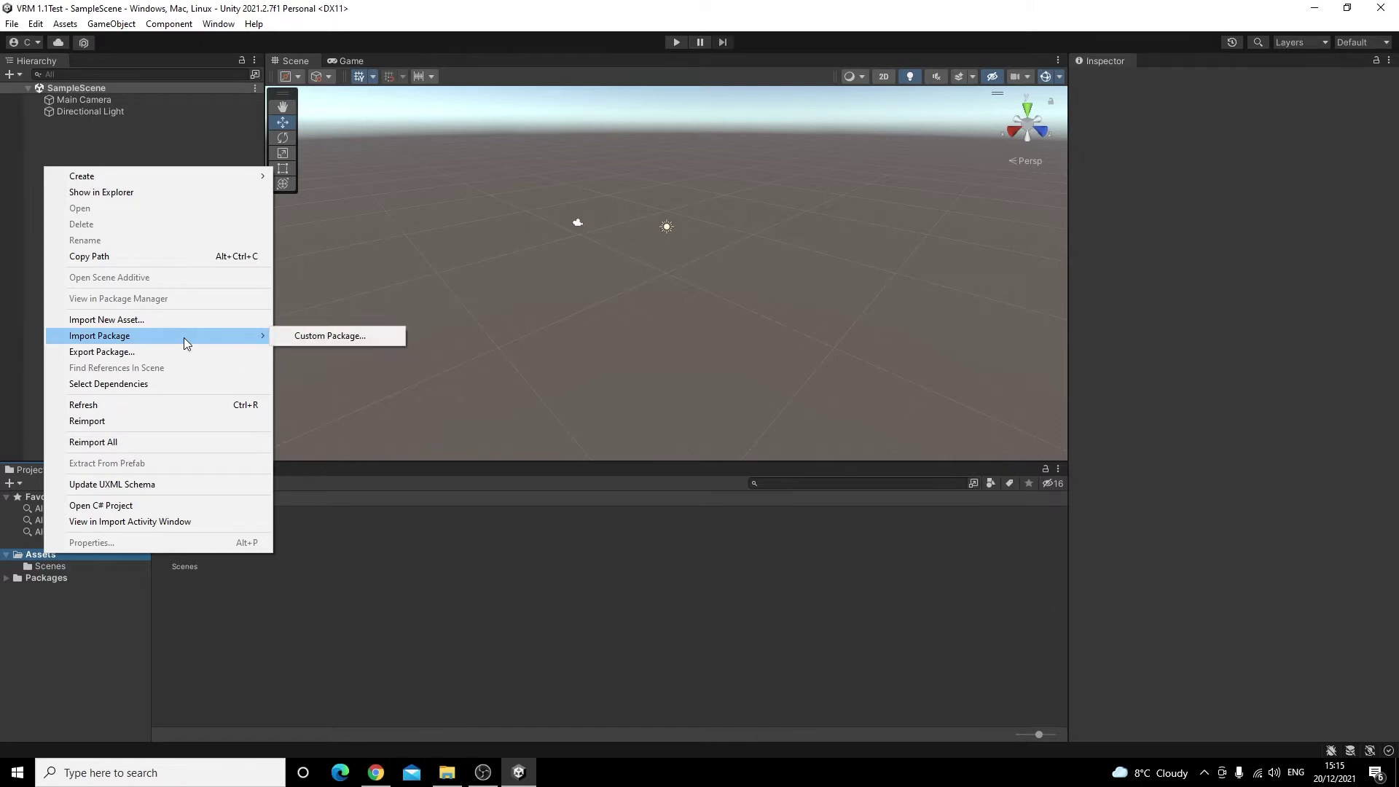
pyautogui.click(283, 339)
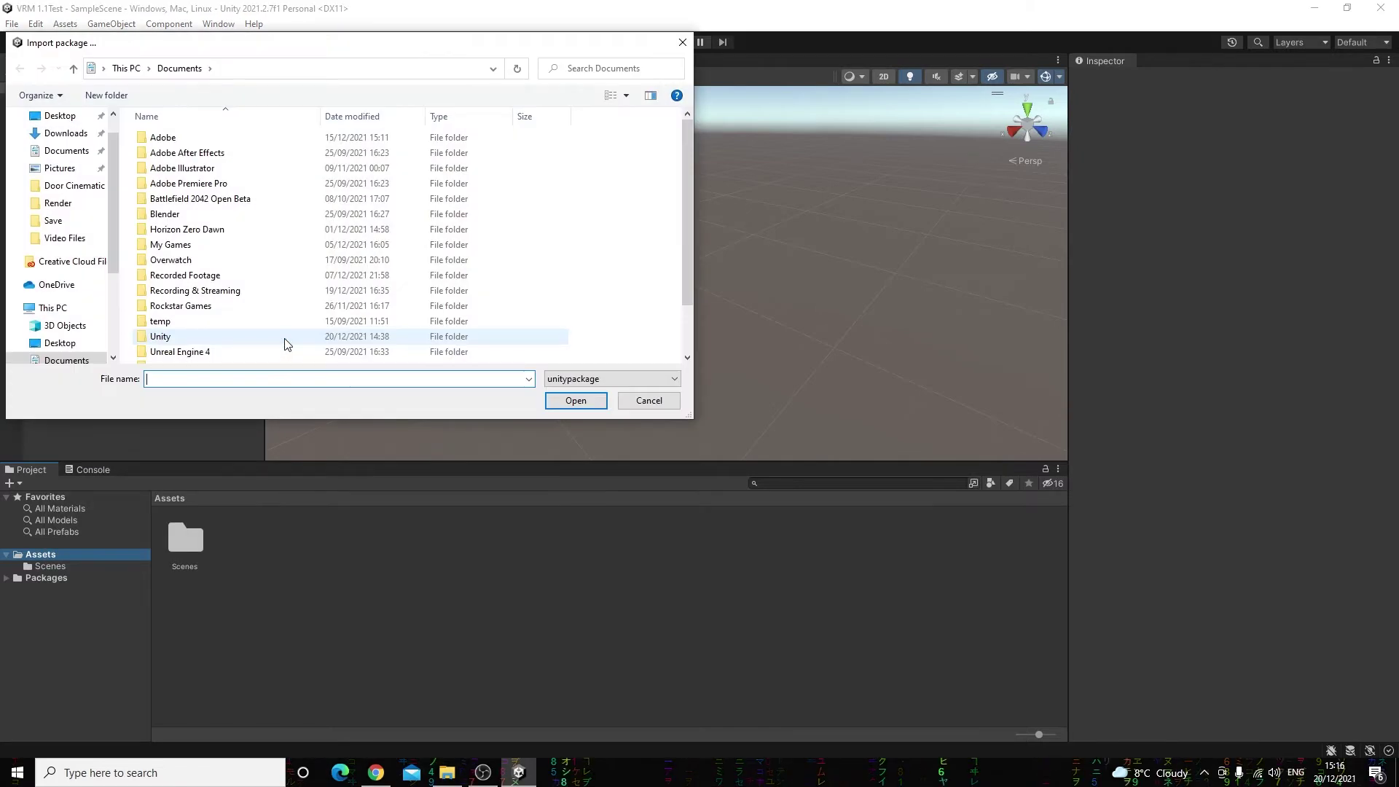
pyautogui.doubleClick(188, 338)
pyautogui.doubleClick(196, 136)
pyautogui.click(196, 142)
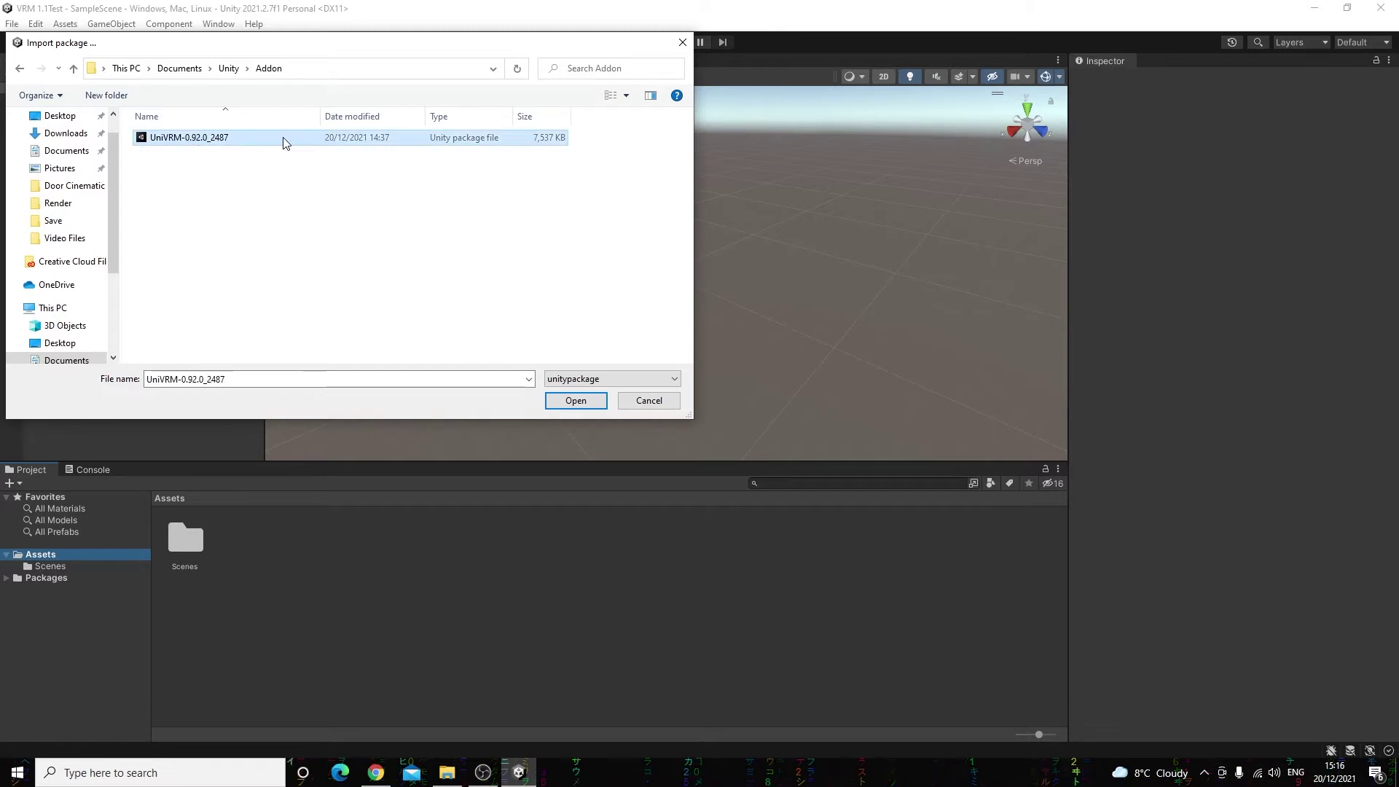
pyautogui.click(565, 401)
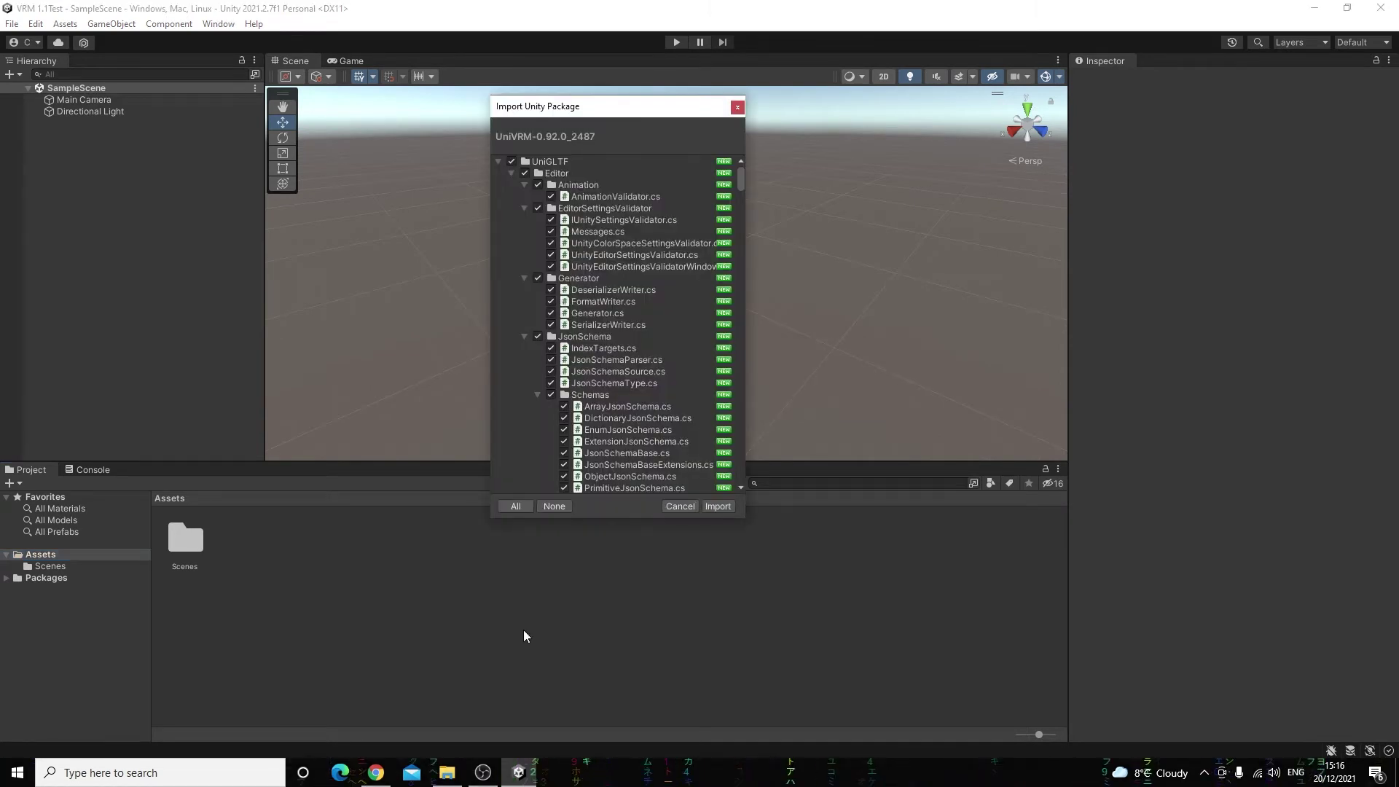
# - Import the full UniVRM package, consenting to script updates for these and other files, and accept all recommended project settings
pyautogui.click(717, 505)
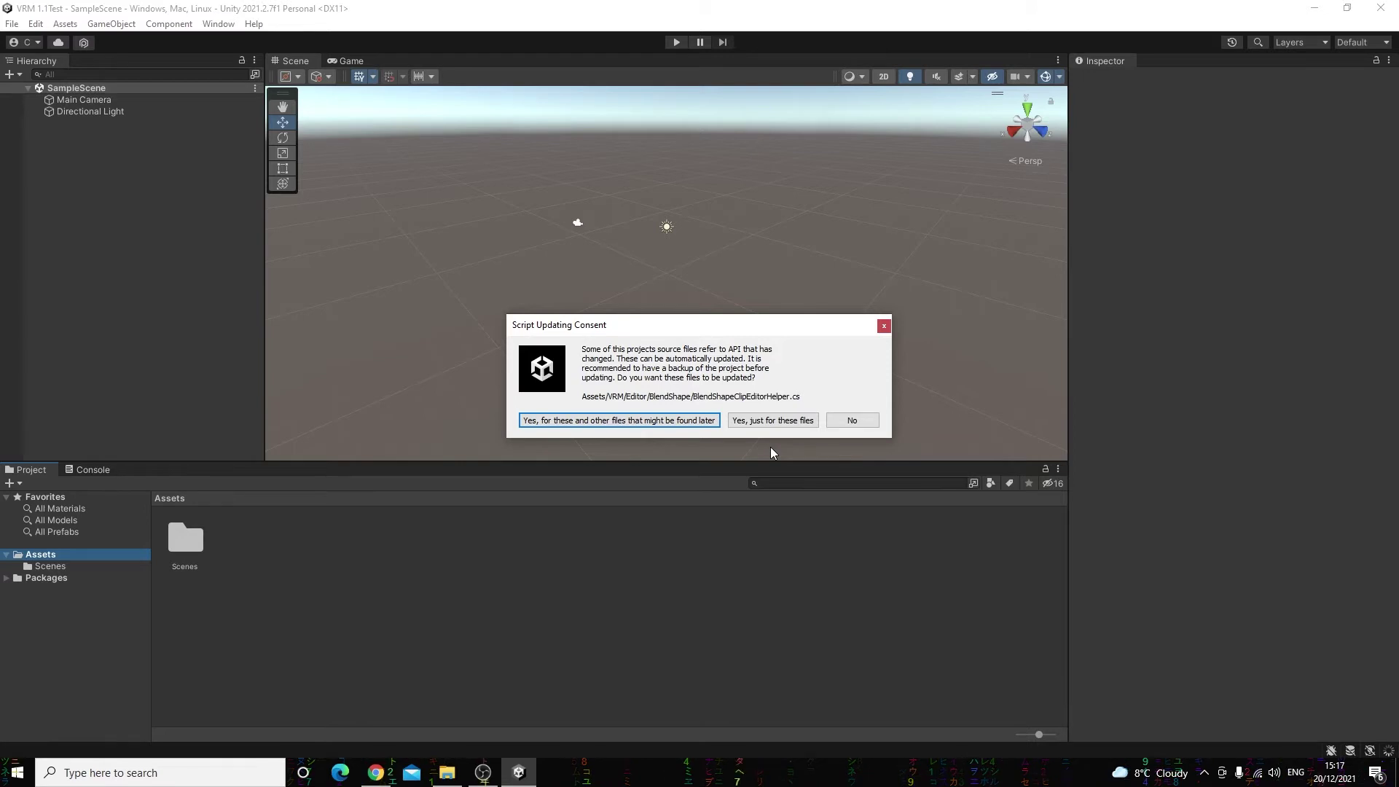
pyautogui.click(561, 426)
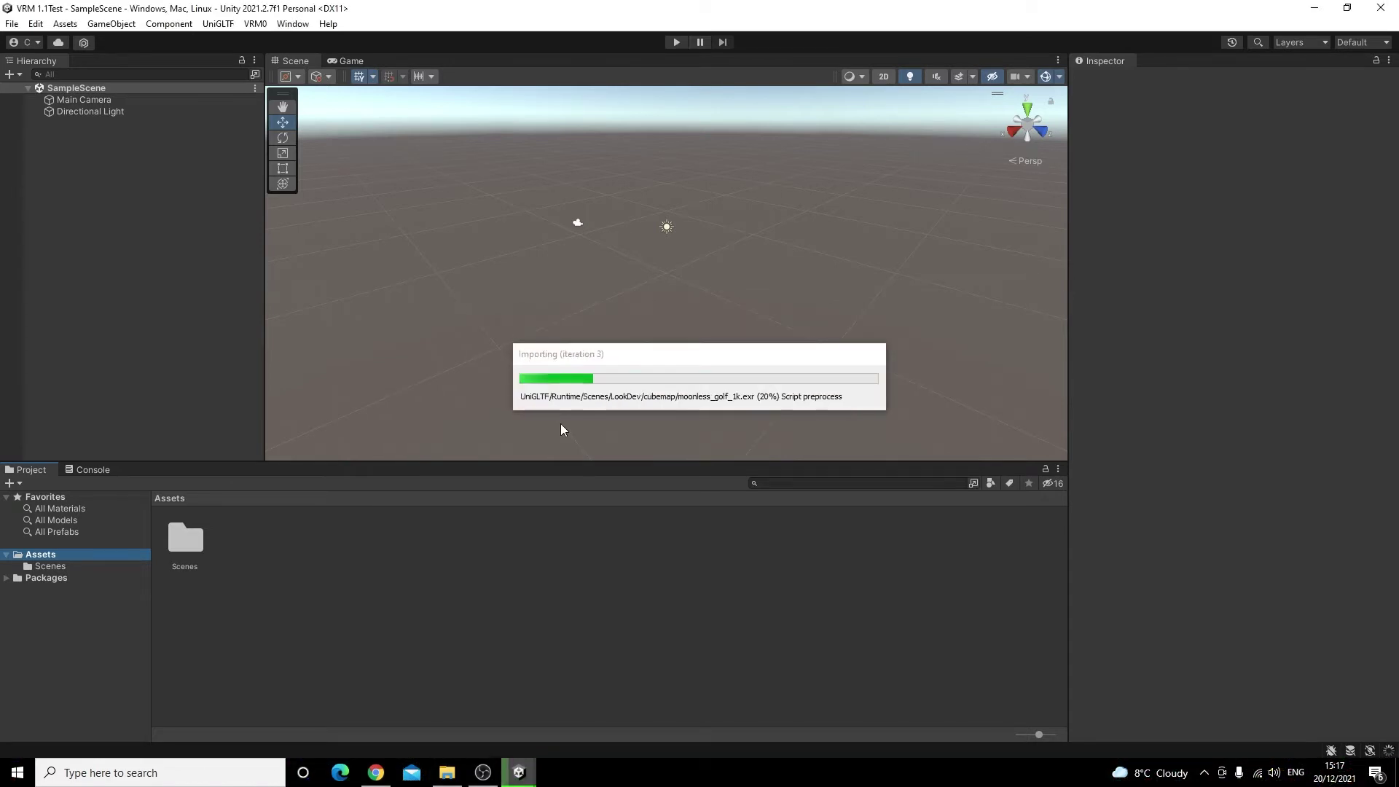
pyautogui.click(644, 684)
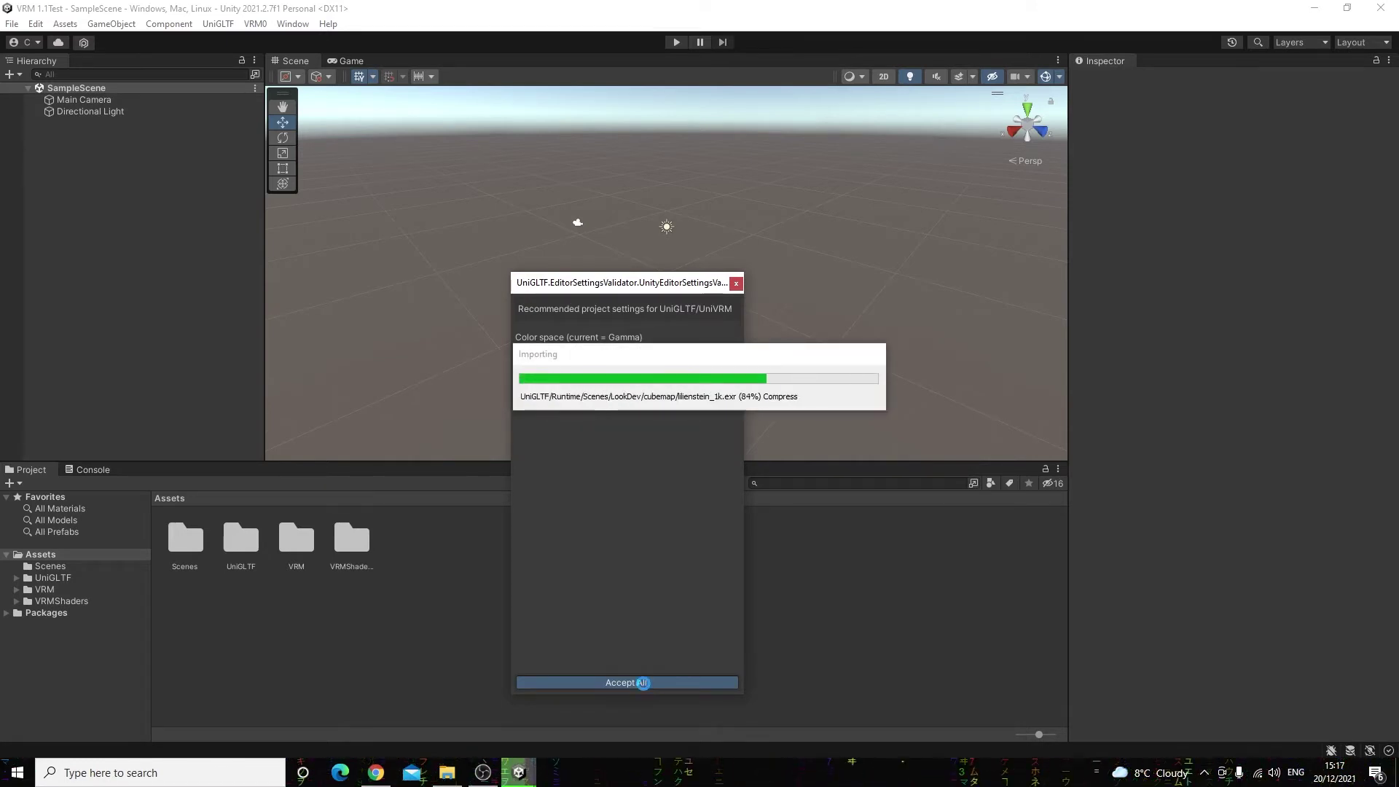
pyautogui.click(644, 684)
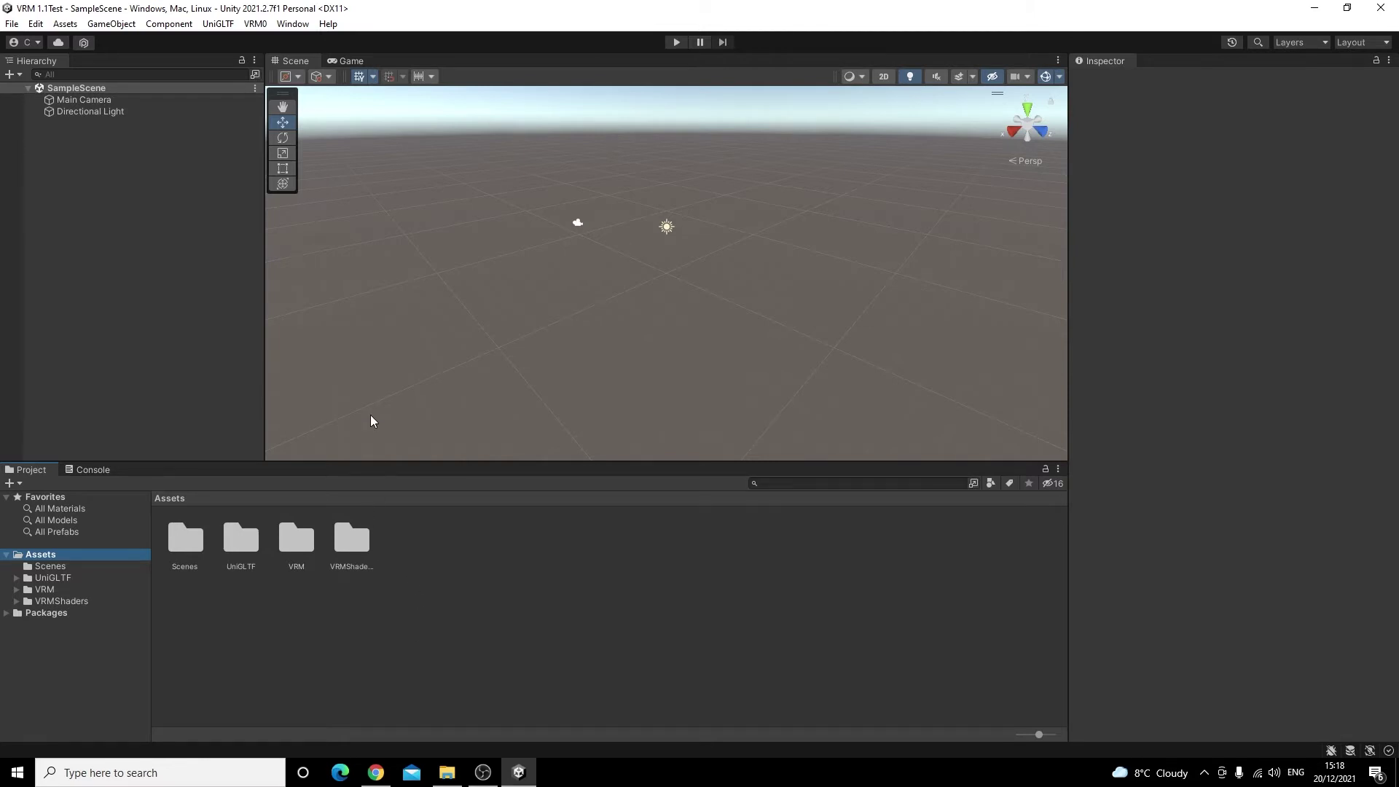
pyautogui.click(256, 24)
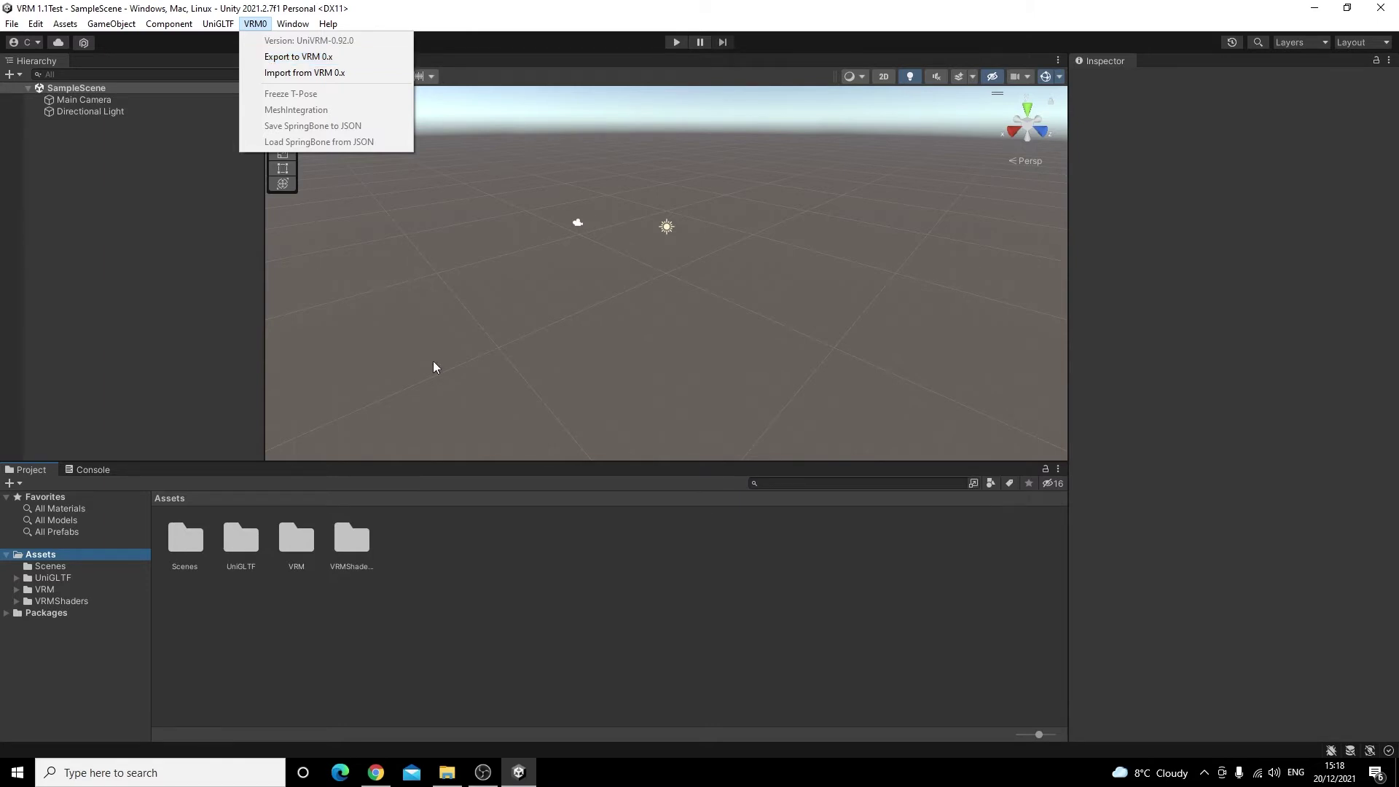
pyautogui.click(491, 593)
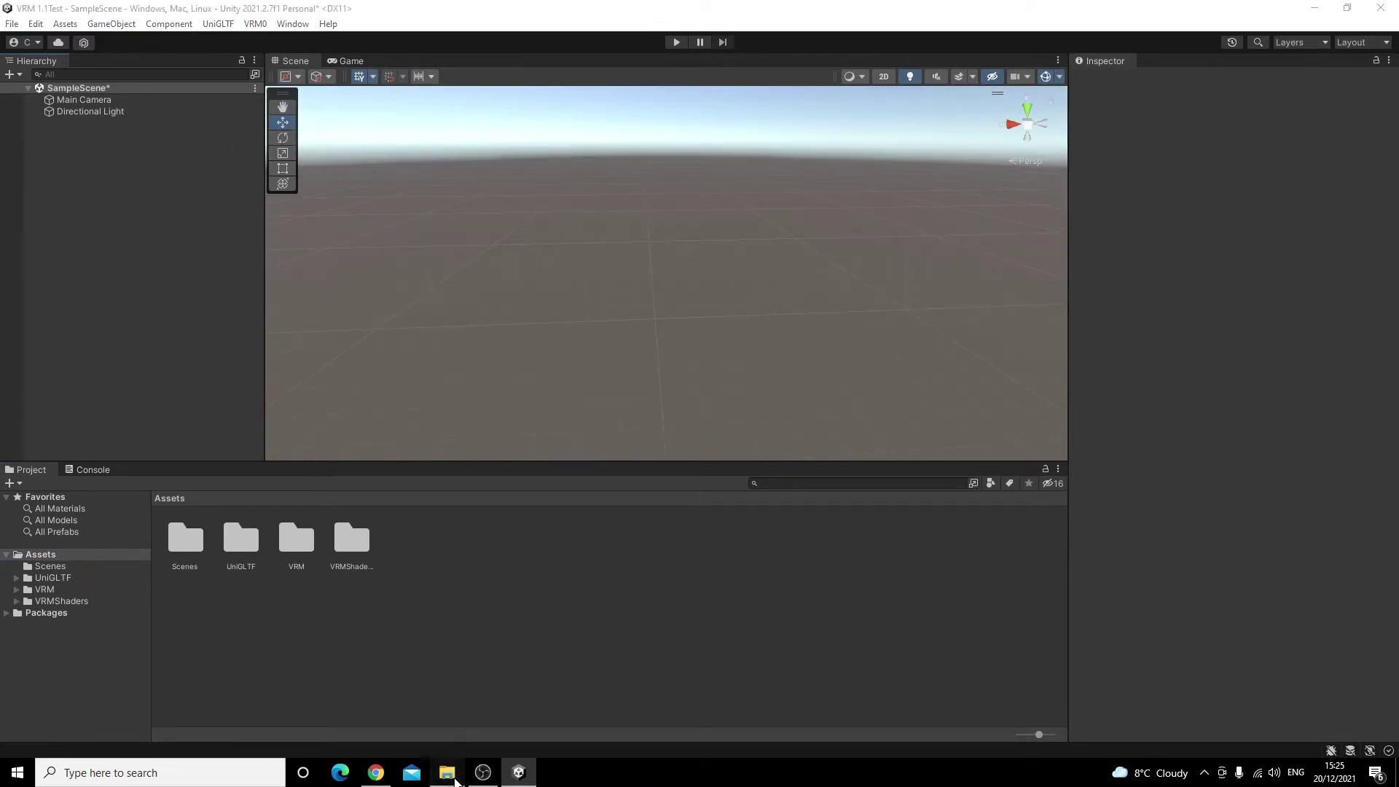
# - Switch to File Explorer, add the Test model from Desktop\Test to the Unity project's Assets folder, and close Explorer
pyautogui.moveTo(447, 772)
pyautogui.click(532, 718)
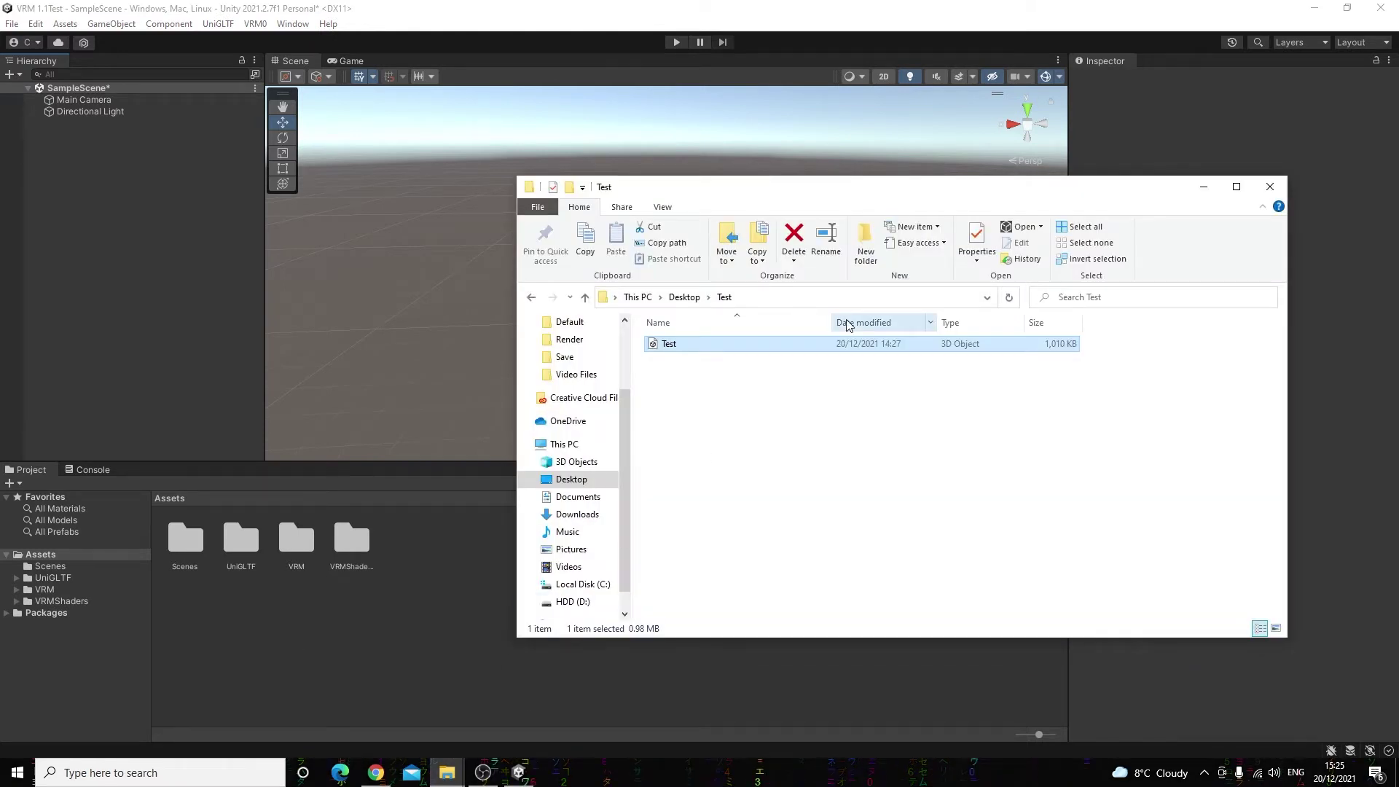
pyautogui.moveTo(871, 197); pyautogui.dragTo(992, 172)
pyautogui.moveTo(1040, 326); pyautogui.dragTo(233, 601)
pyautogui.click(1324, 163)
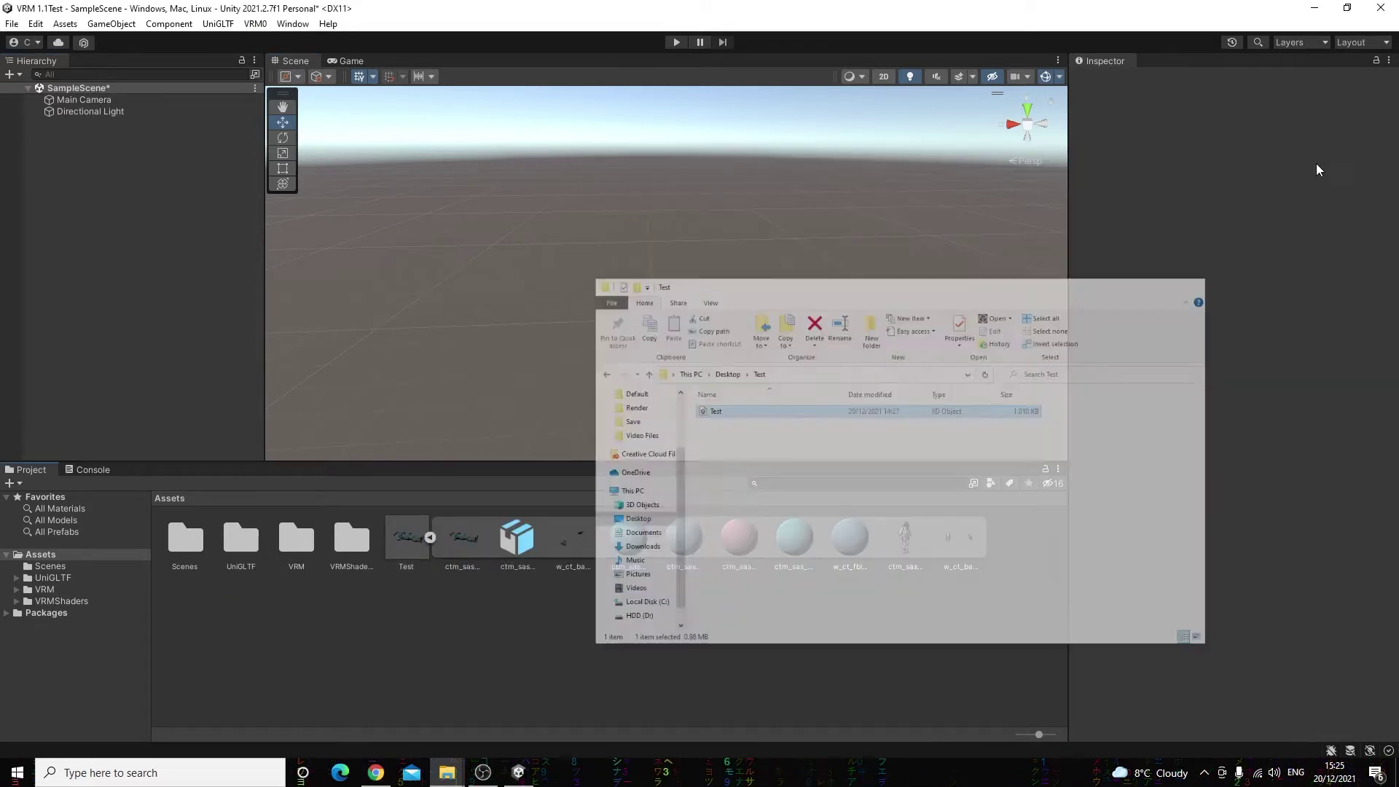
# - Expand the Test asset's contents in the Assets folder and place the Test model in the scene
pyautogui.click(430, 539)
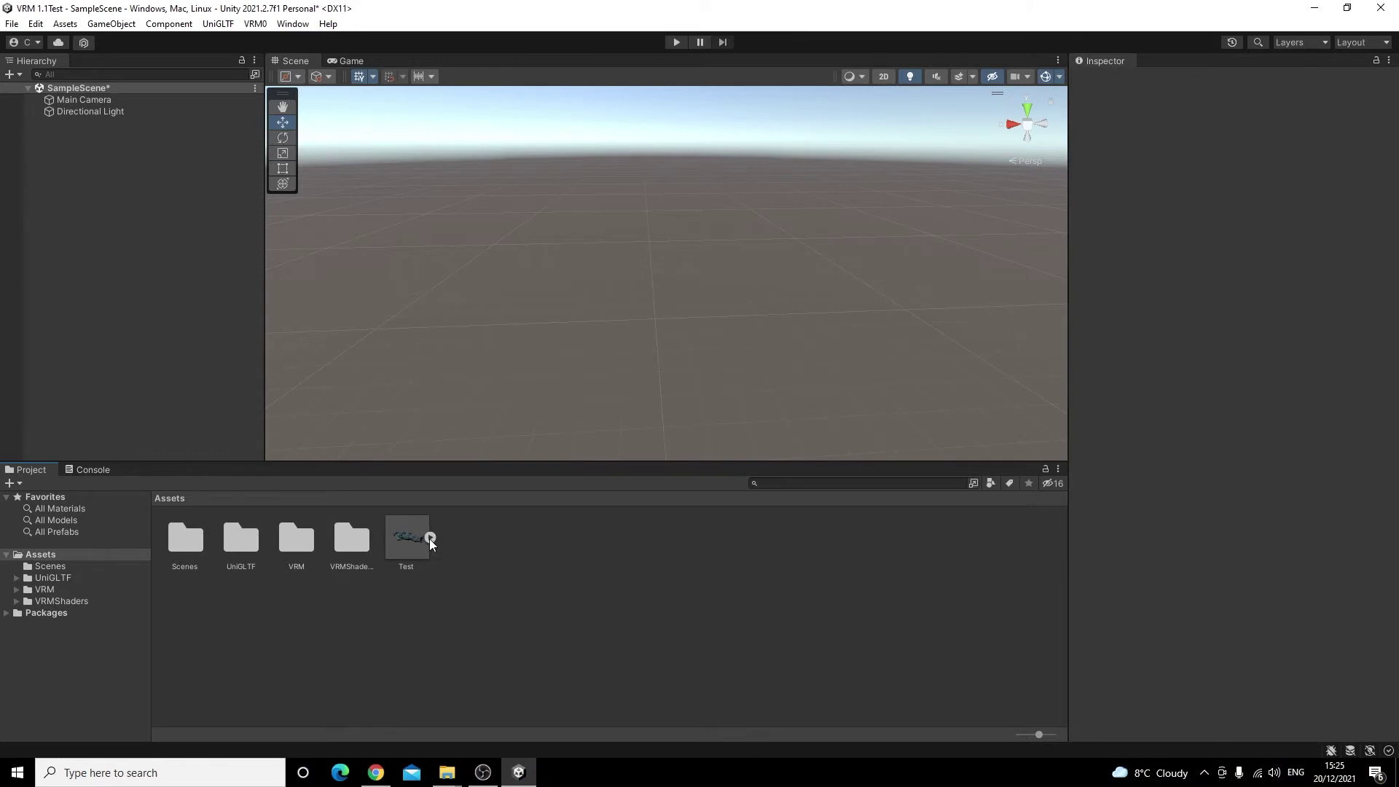
pyautogui.click(430, 537)
pyautogui.click(430, 538)
pyautogui.click(430, 538)
pyautogui.click(430, 539)
pyautogui.click(430, 538)
pyautogui.moveTo(413, 543); pyautogui.dragTo(650, 377)
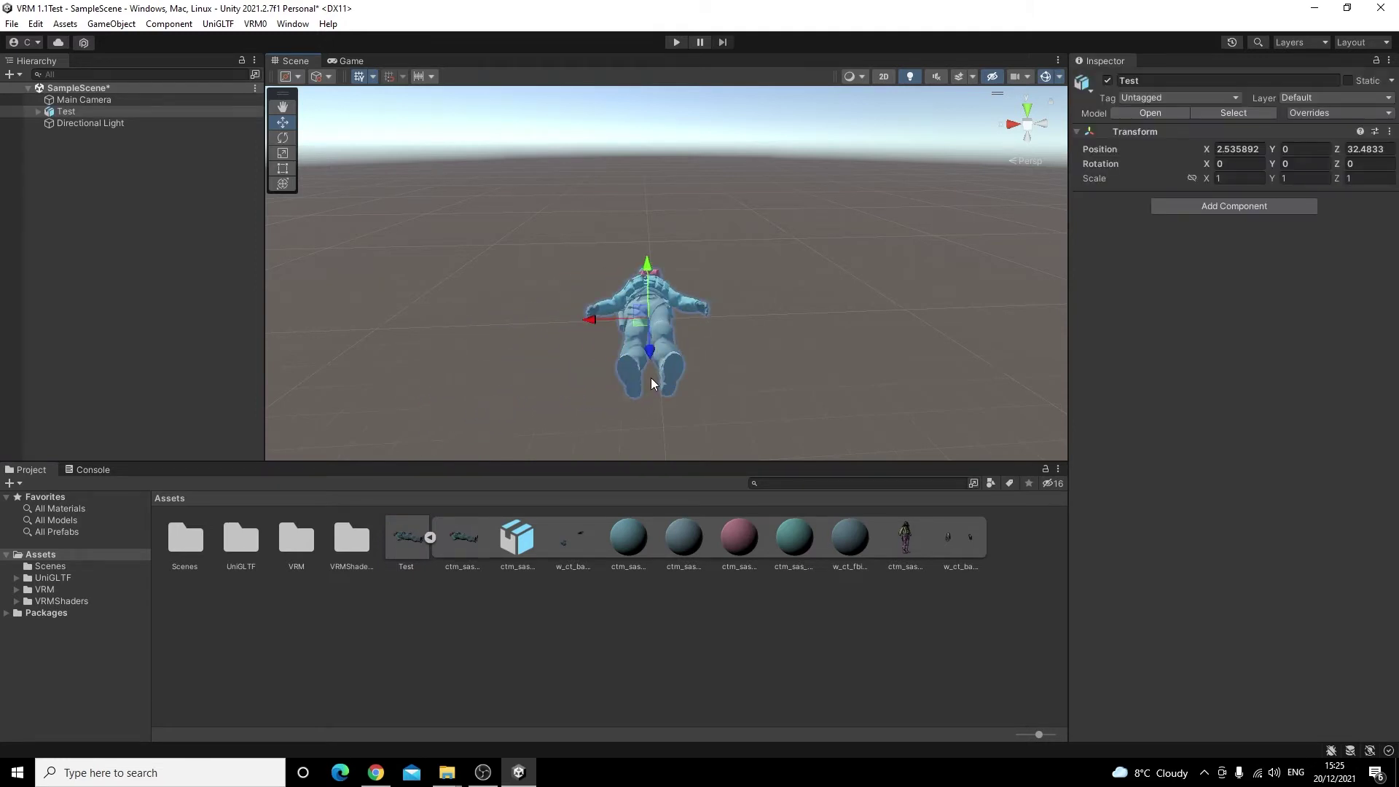
# - Set the Test model's X and Z position to 0 and deselect it
pyautogui.click(1225, 150)
pyautogui.write('0')
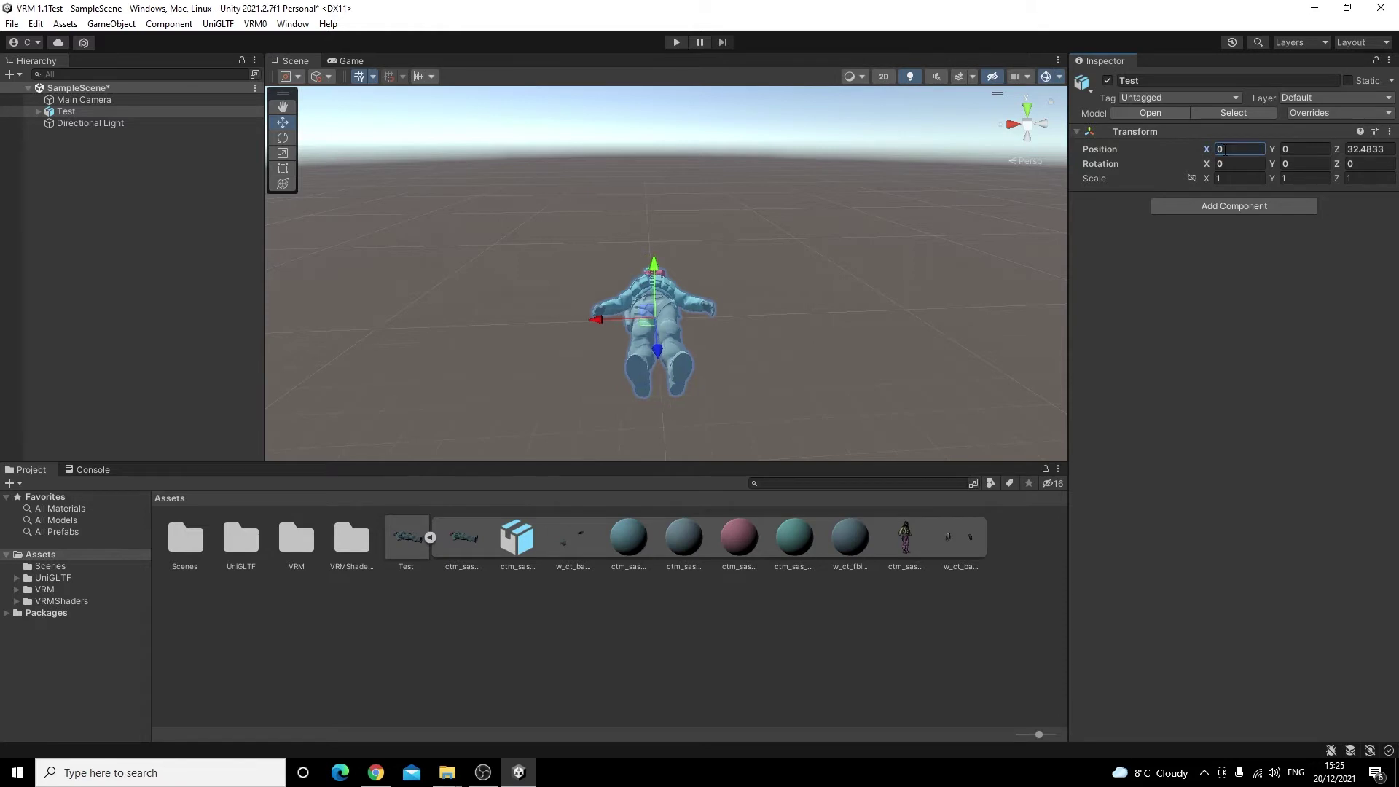
pyautogui.click(1374, 149)
pyautogui.write('0')
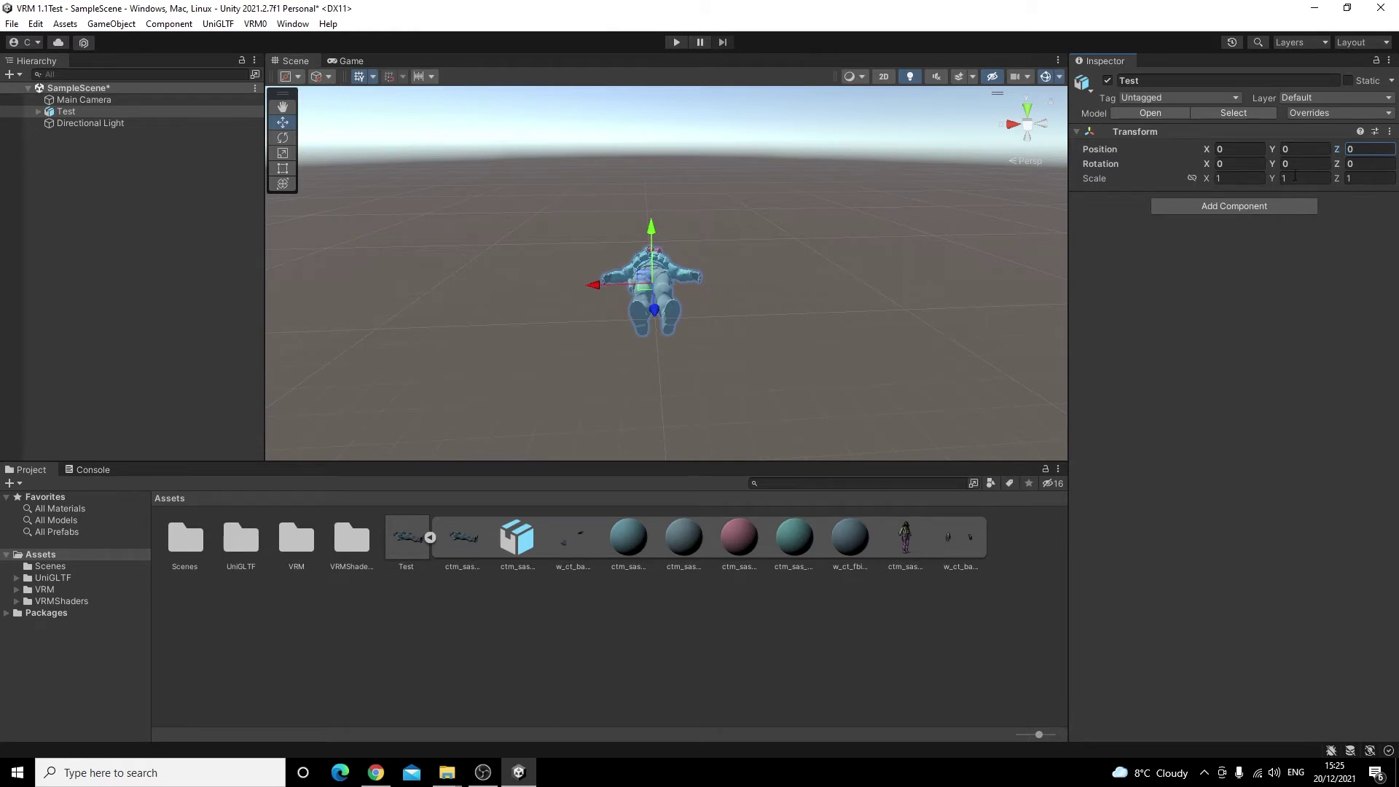
pyautogui.click(709, 629)
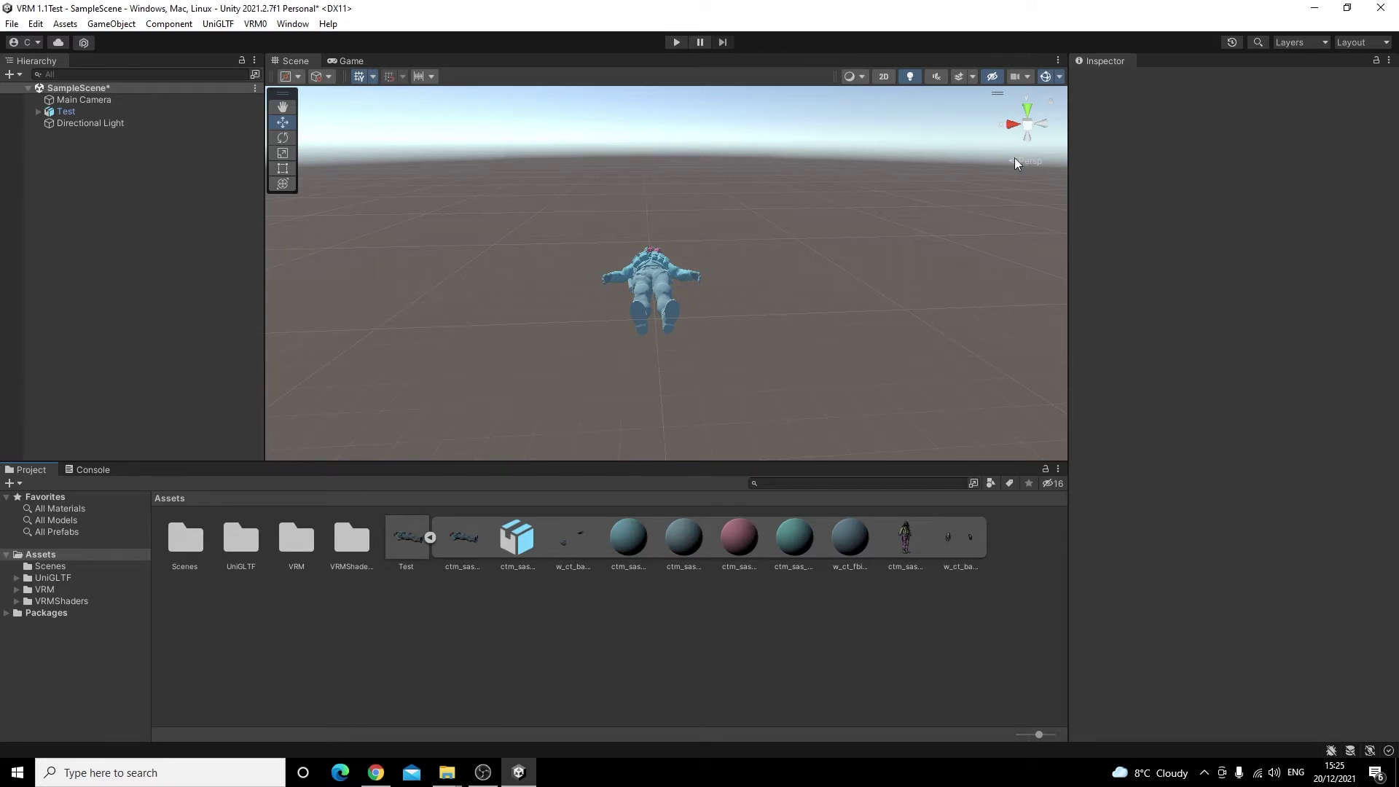
pyautogui.click(664, 273)
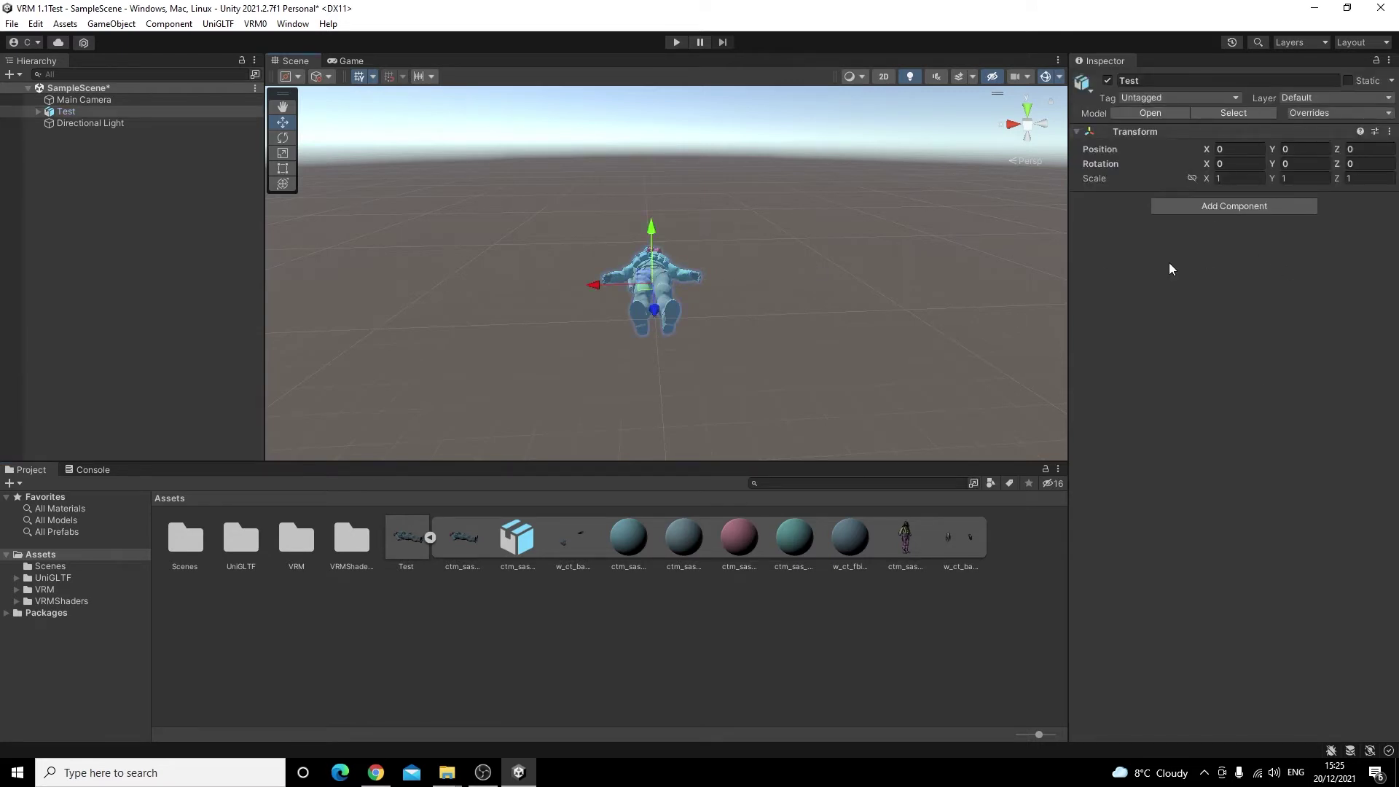
pyautogui.click(765, 326)
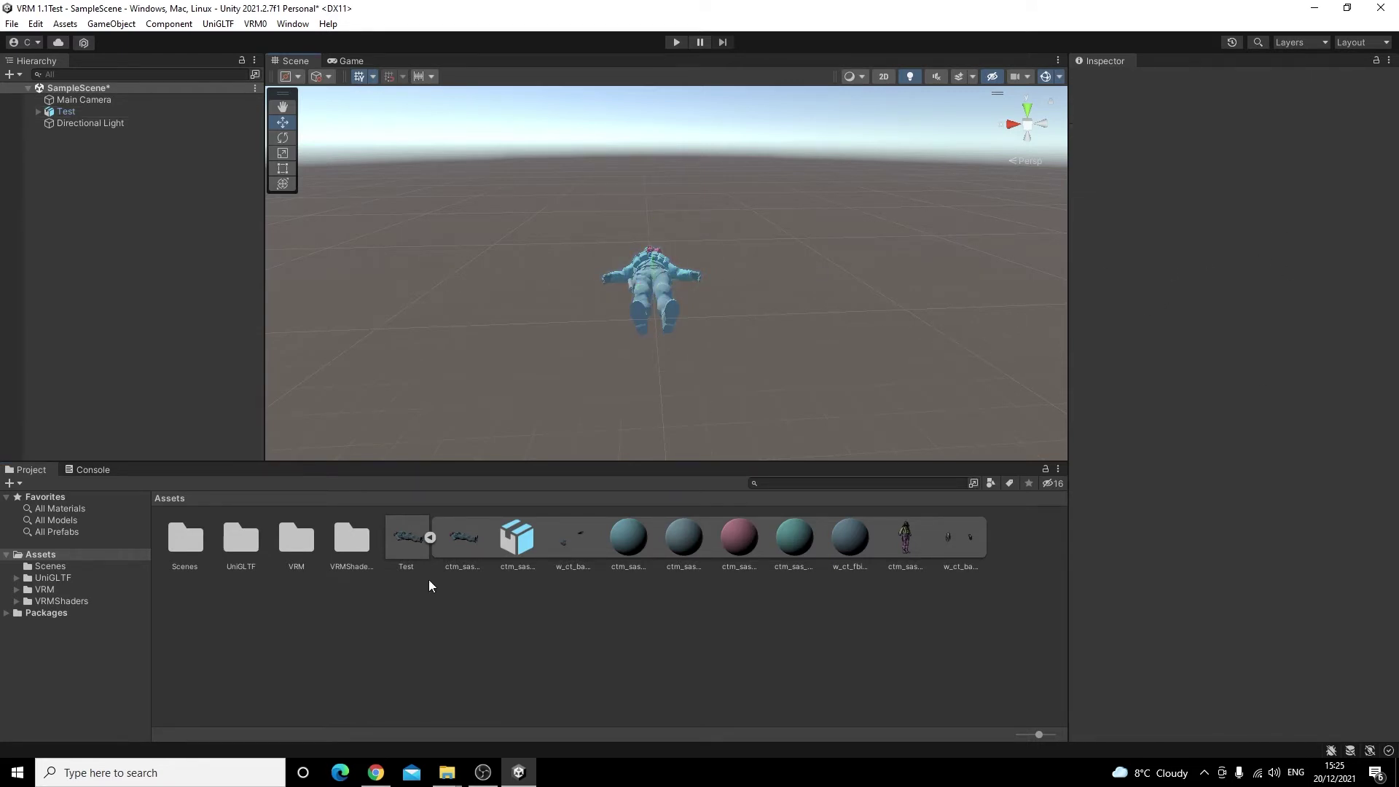
# - Open the Test asset's properties and set its rig animation type to Humanoid
pyautogui.click(409, 552)
pyautogui.rightClick(409, 552)
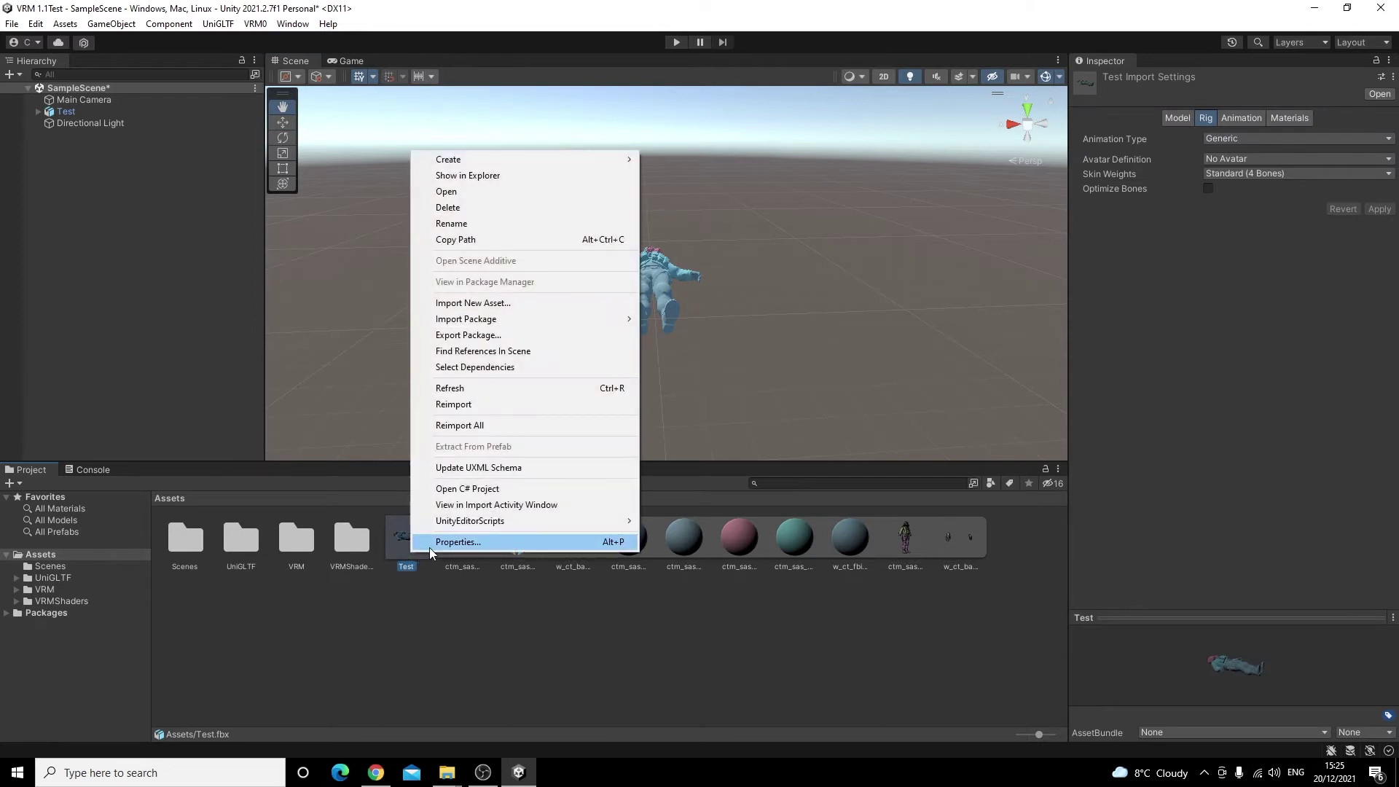
pyautogui.click(430, 543)
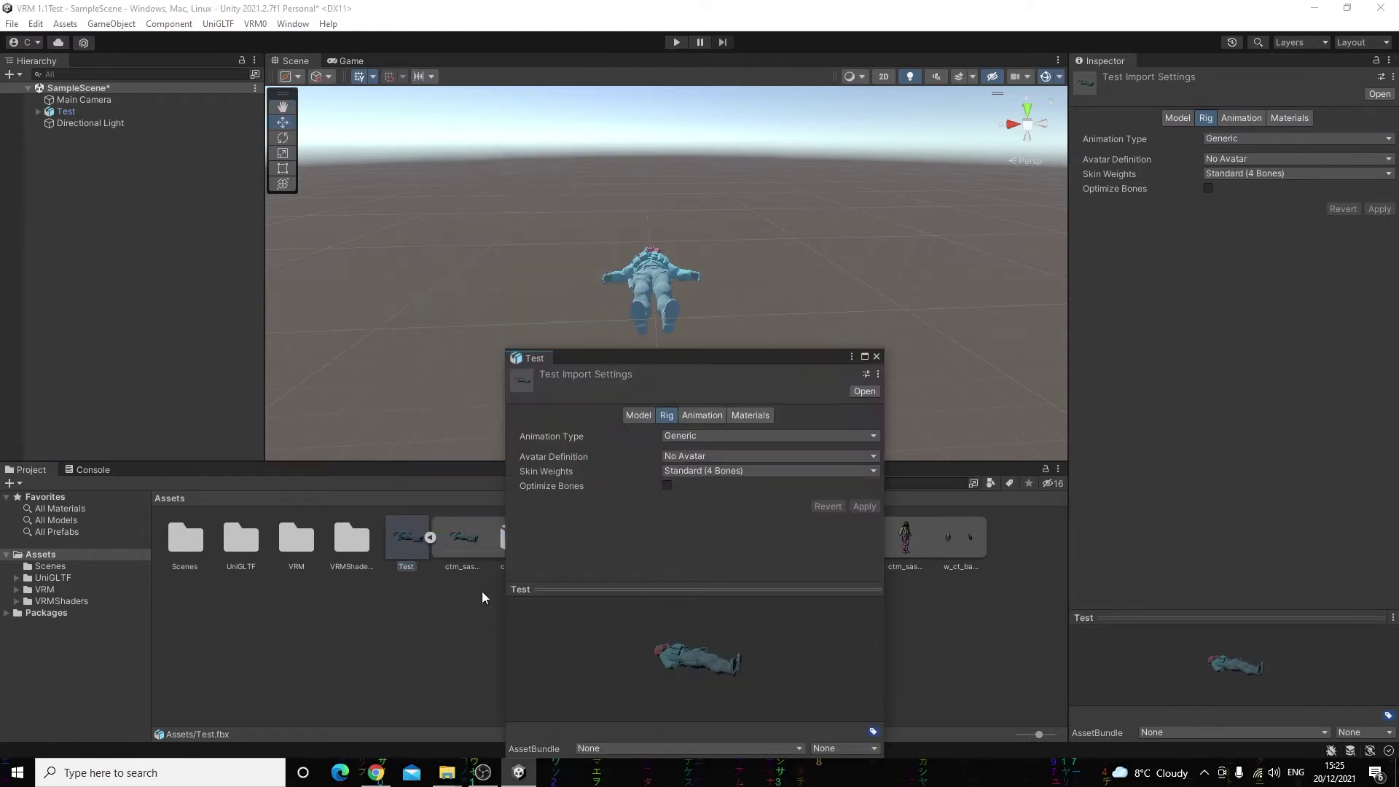
pyautogui.click(650, 417)
pyautogui.click(663, 416)
pyautogui.click(762, 438)
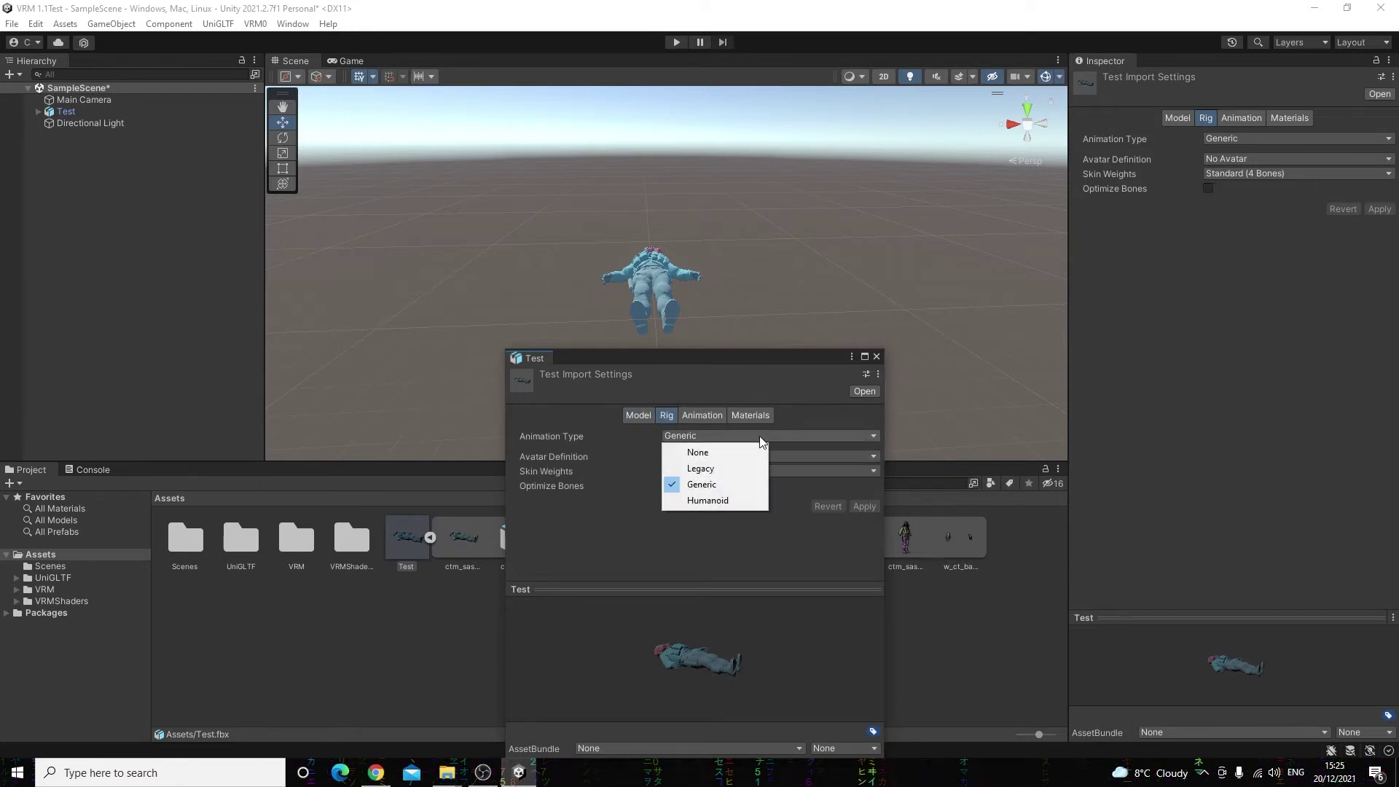
pyautogui.click(734, 501)
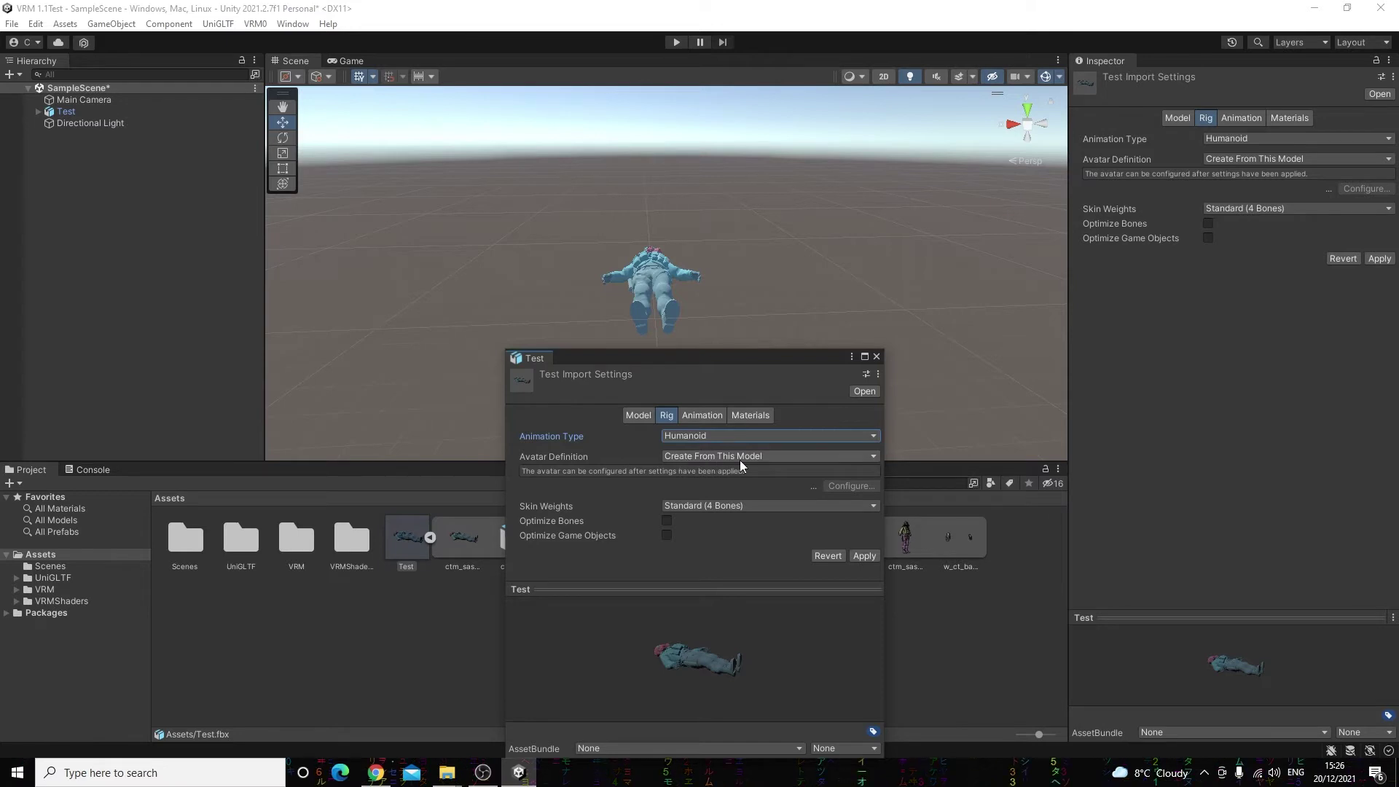
# - Keep the avatar definition as Create From This Model and apply the rig import settings
pyautogui.click(810, 456)
pyautogui.click(810, 457)
pyautogui.click(810, 456)
pyautogui.click(793, 490)
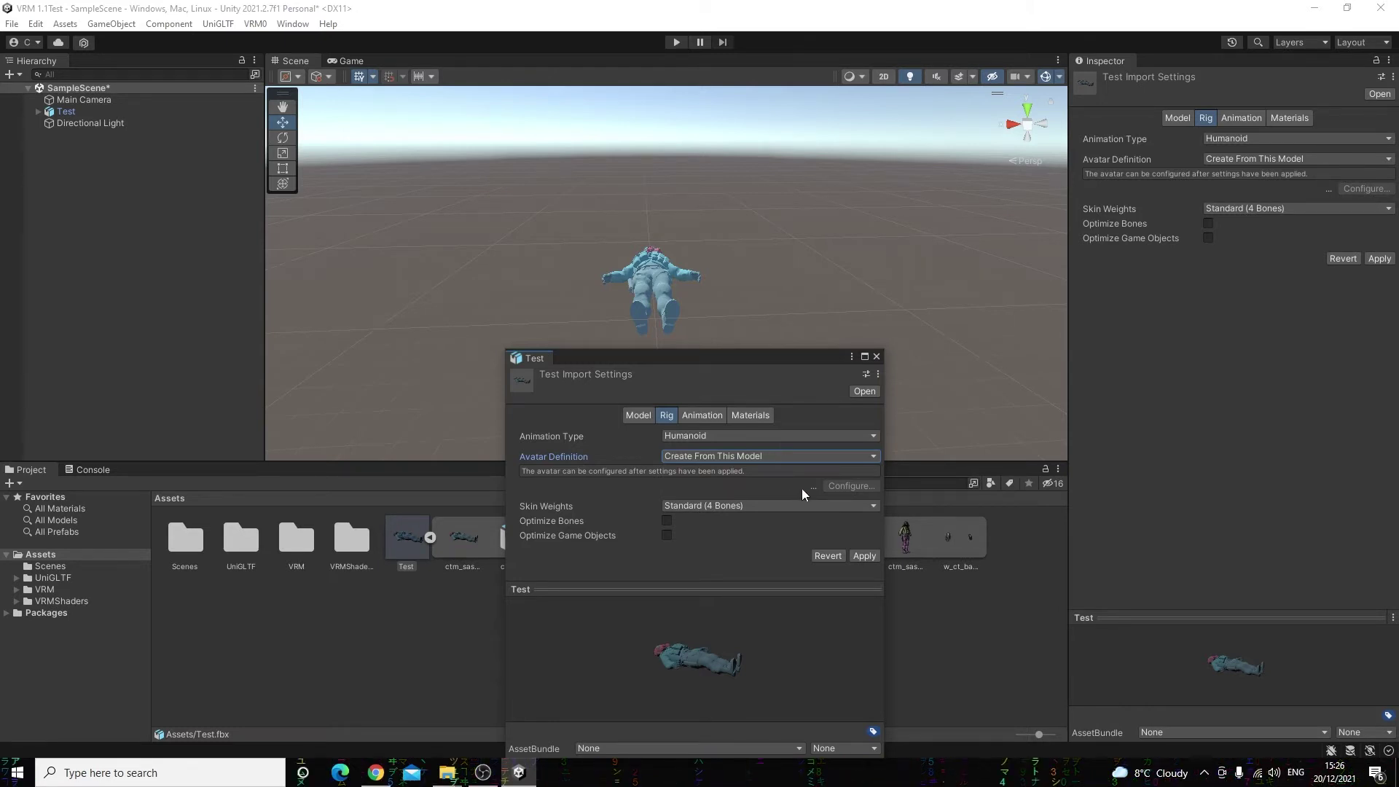
pyautogui.click(863, 556)
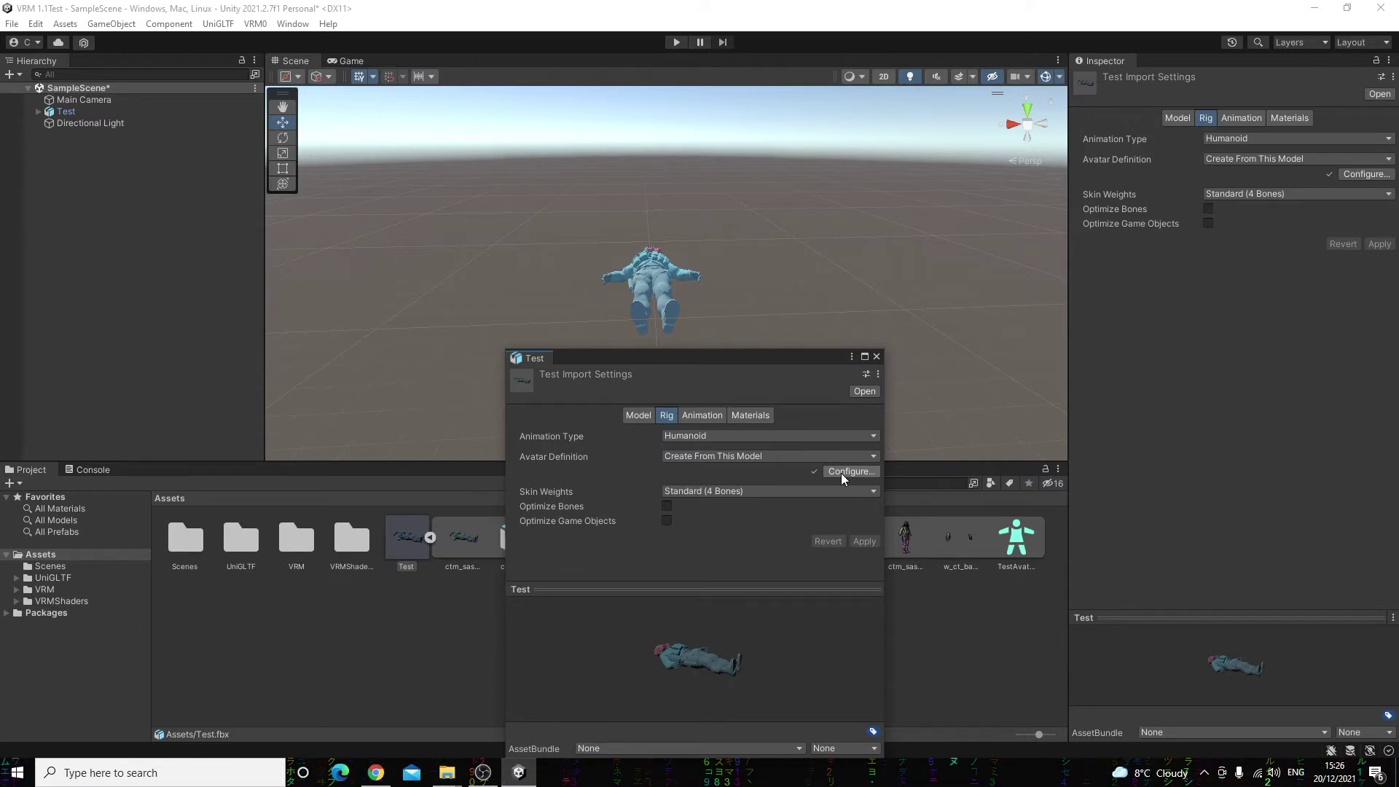
# - Check the Test avatar's body, arm and leg bone mapping, finish the configuration and close the import settings
pyautogui.click(841, 474)
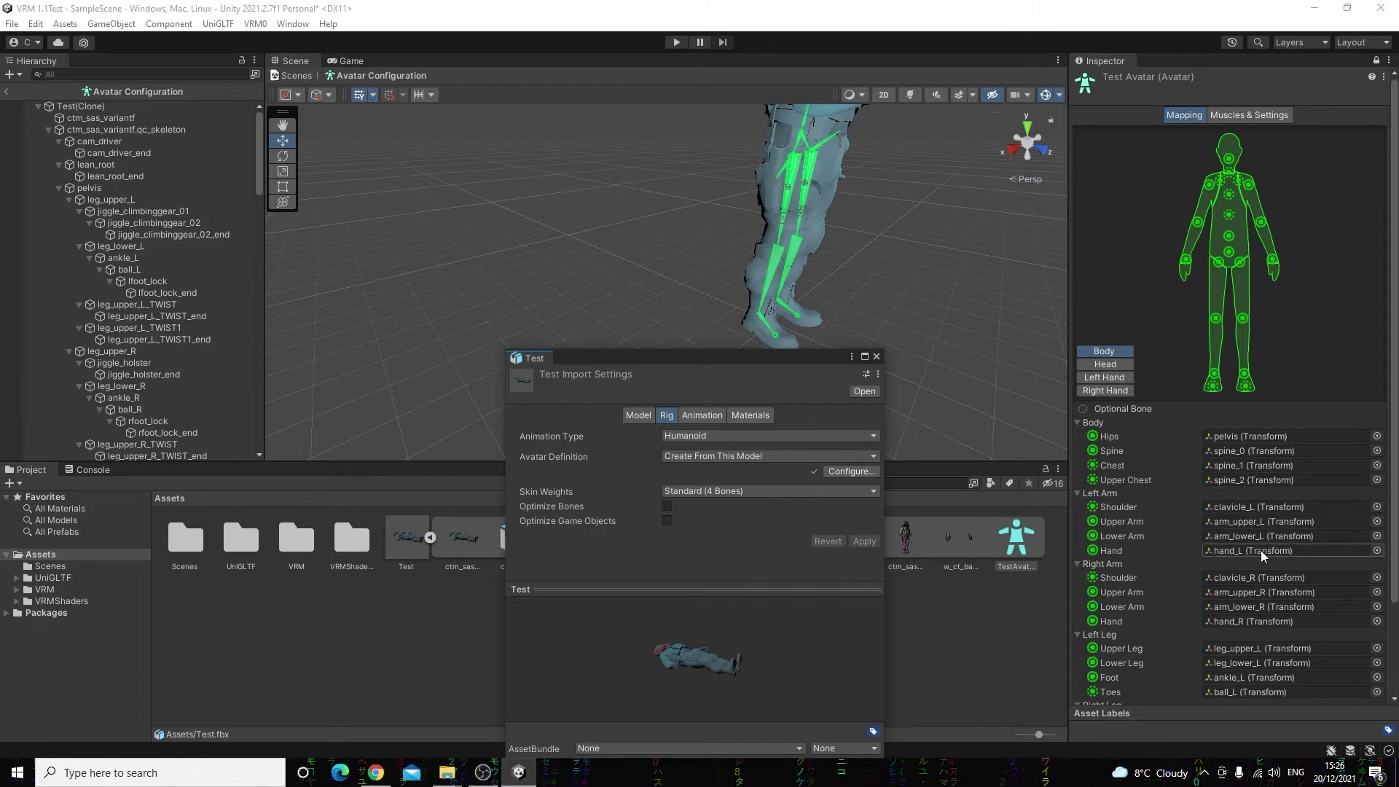
pyautogui.scroll(-1, 1261, 553)
pyautogui.scroll(-2, 1261, 549)
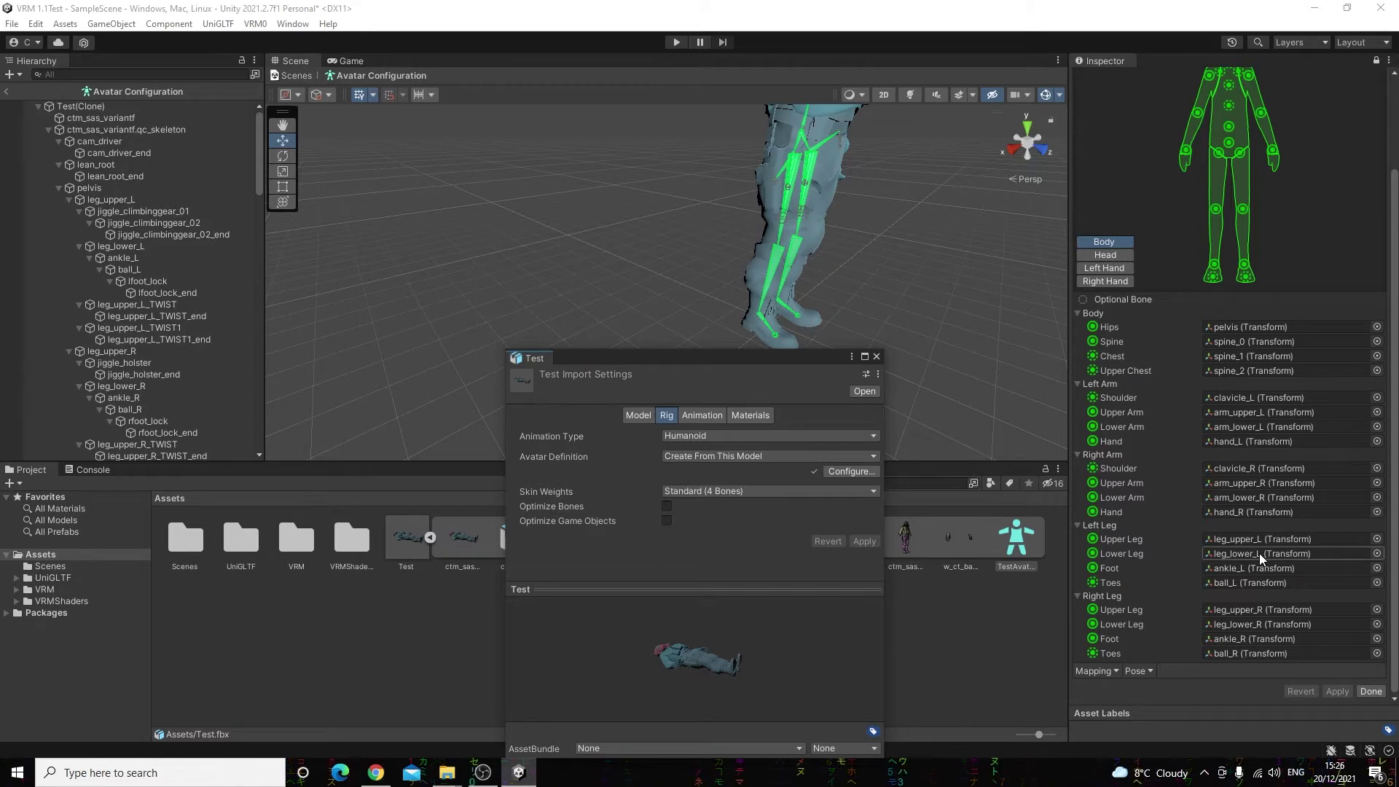
pyautogui.click(1371, 626)
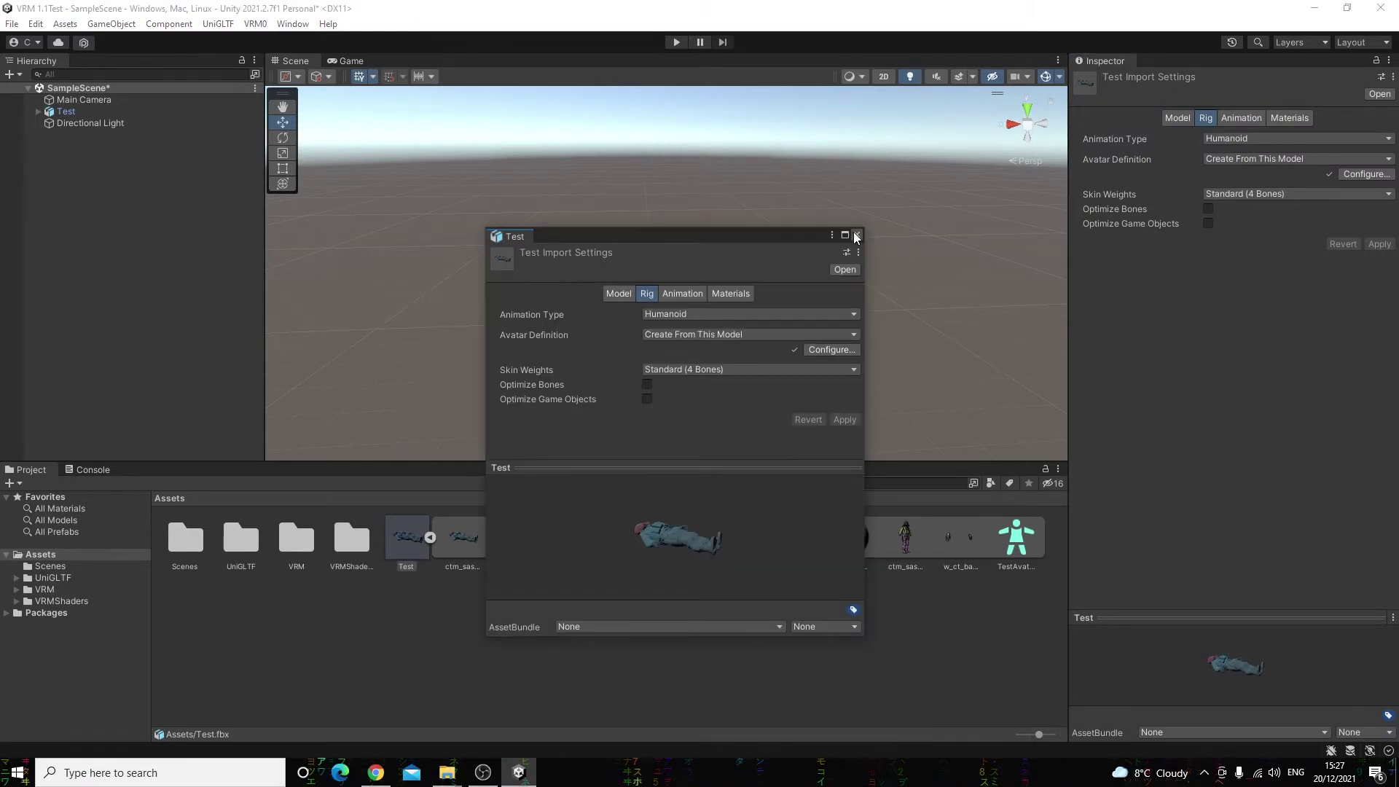
pyautogui.click(856, 235)
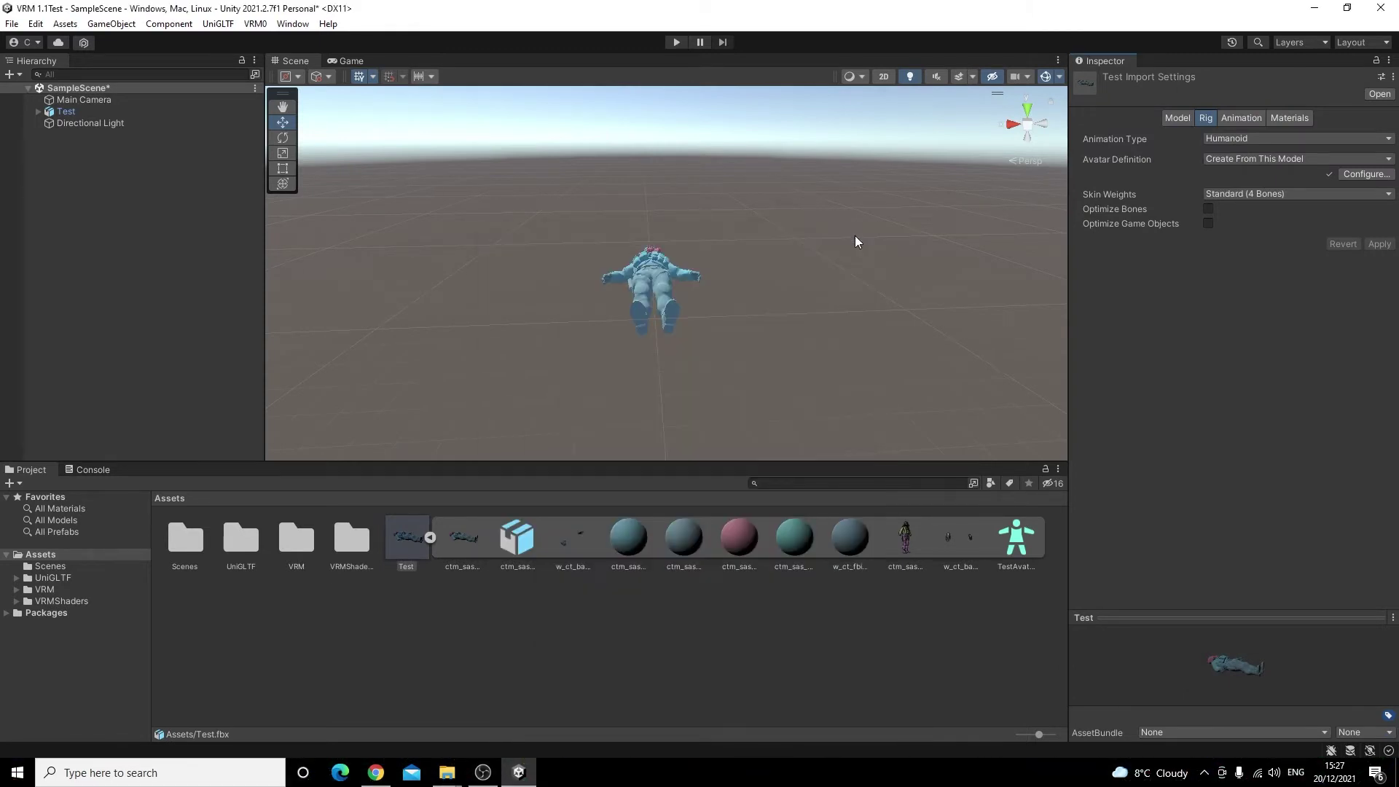
# - Start a VRM 0.x export of the scene's Test model and put it into a T-pose with Make T-Pose
pyautogui.click(656, 270)
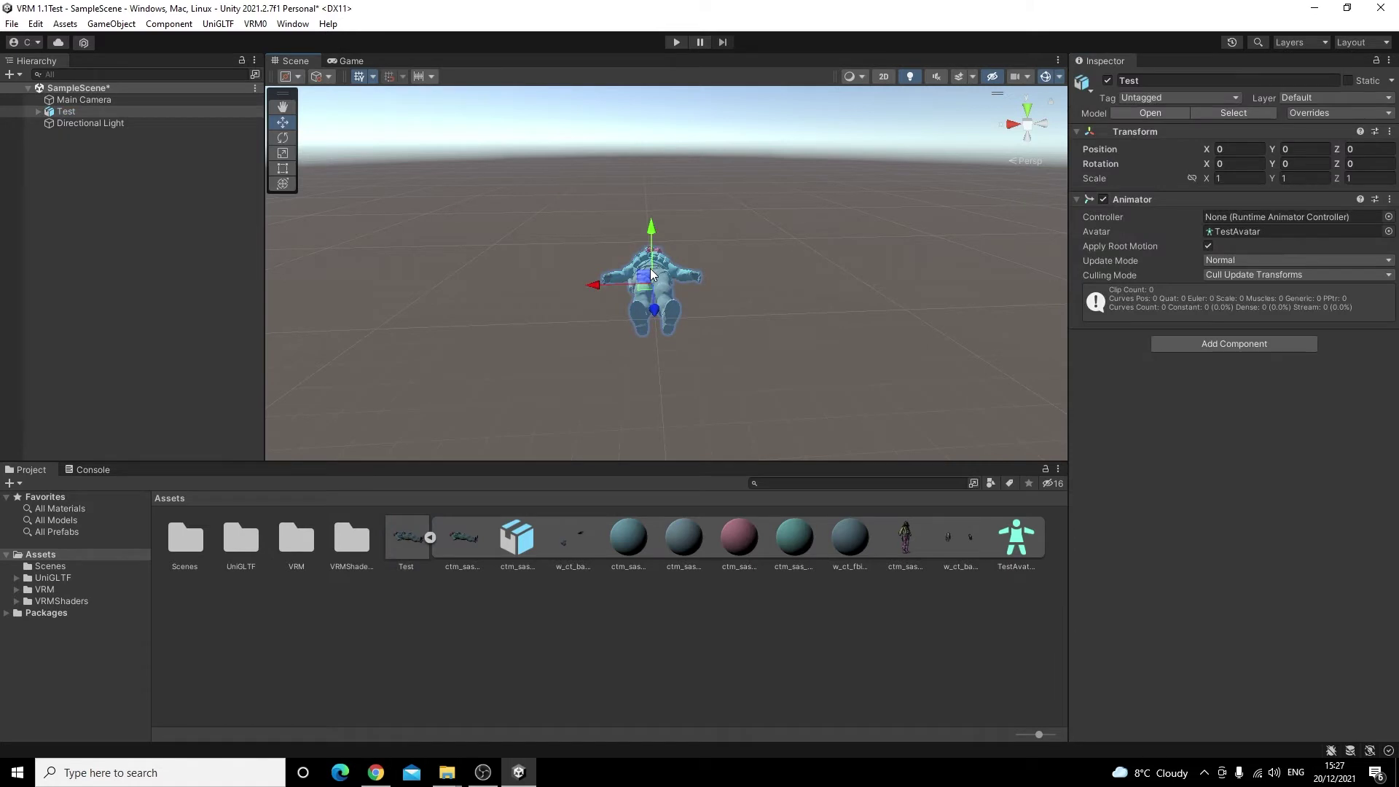
pyautogui.click(255, 24)
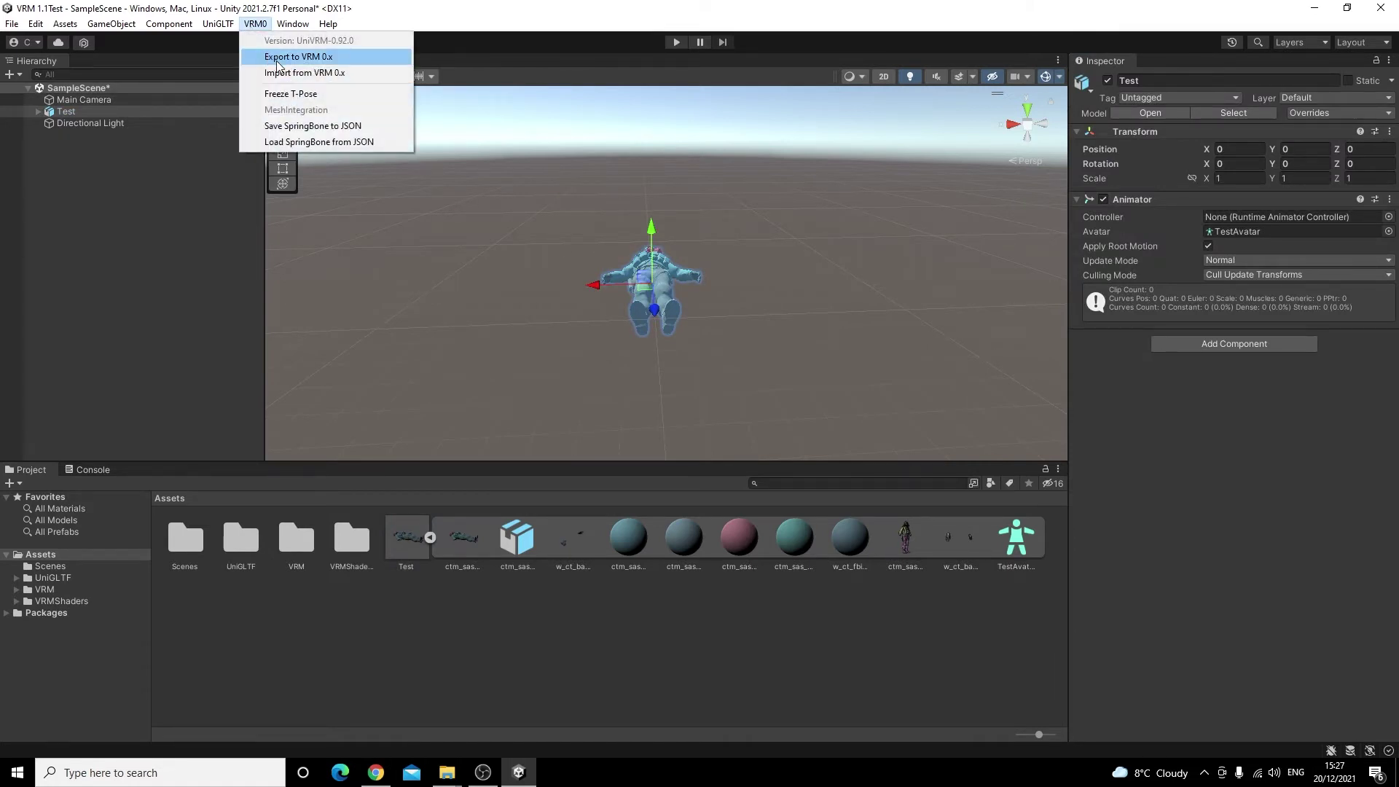
pyautogui.click(311, 60)
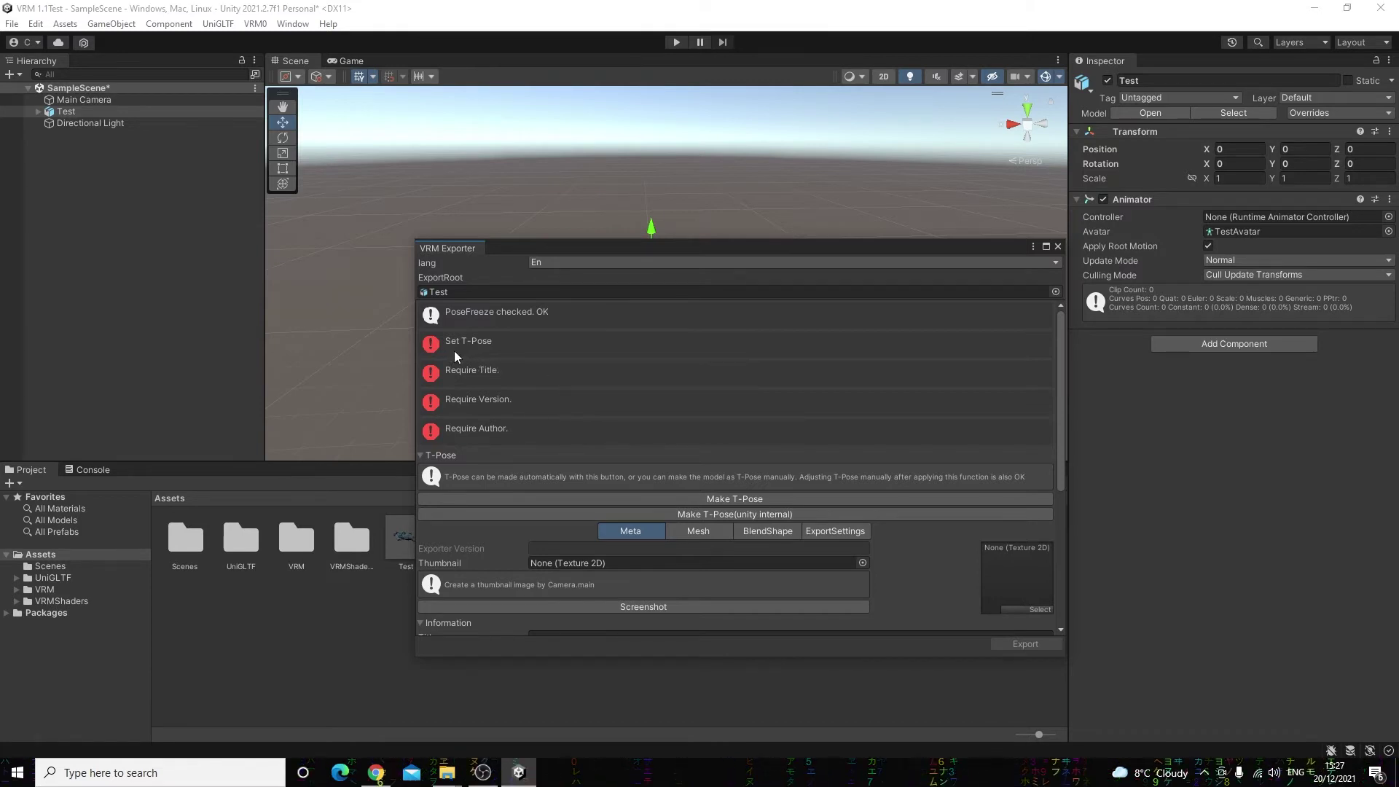
pyautogui.click(759, 498)
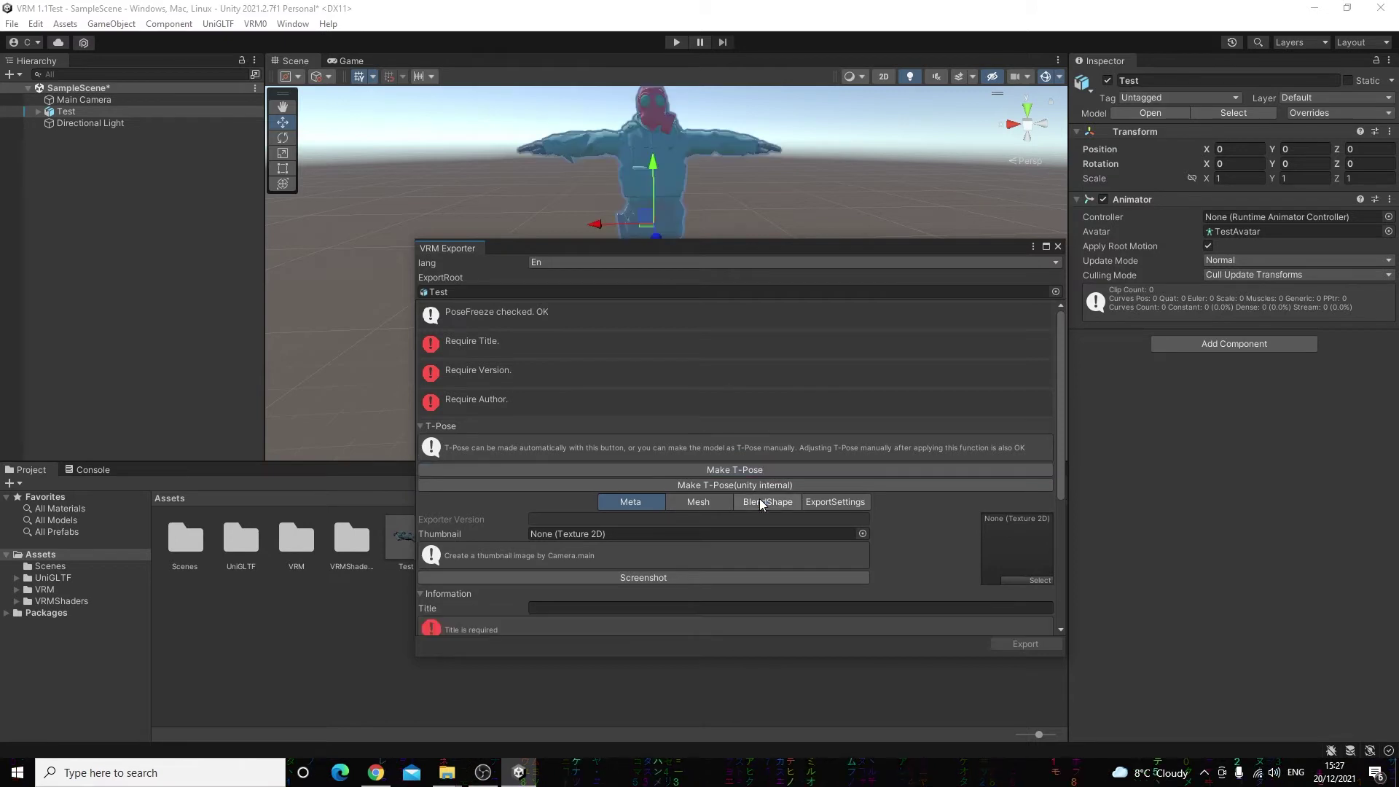
pyautogui.moveTo(772, 252); pyautogui.dragTo(732, 309)
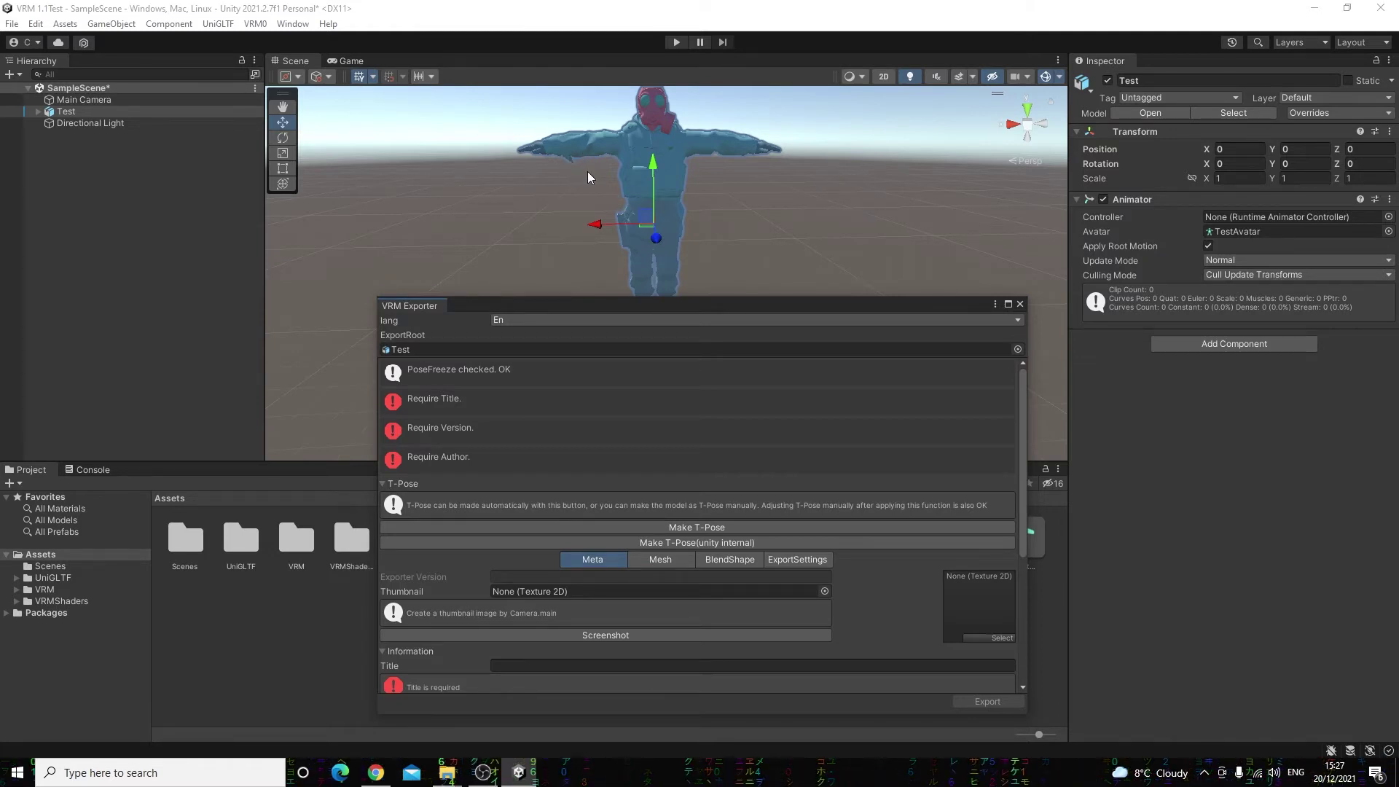
pyautogui.moveTo(680, 308); pyautogui.dragTo(687, 193)
# - Fill in the VRM metadata with title CSGO VRM, version 1.0 and the author's name
pyautogui.scroll(-4, 611, 322)
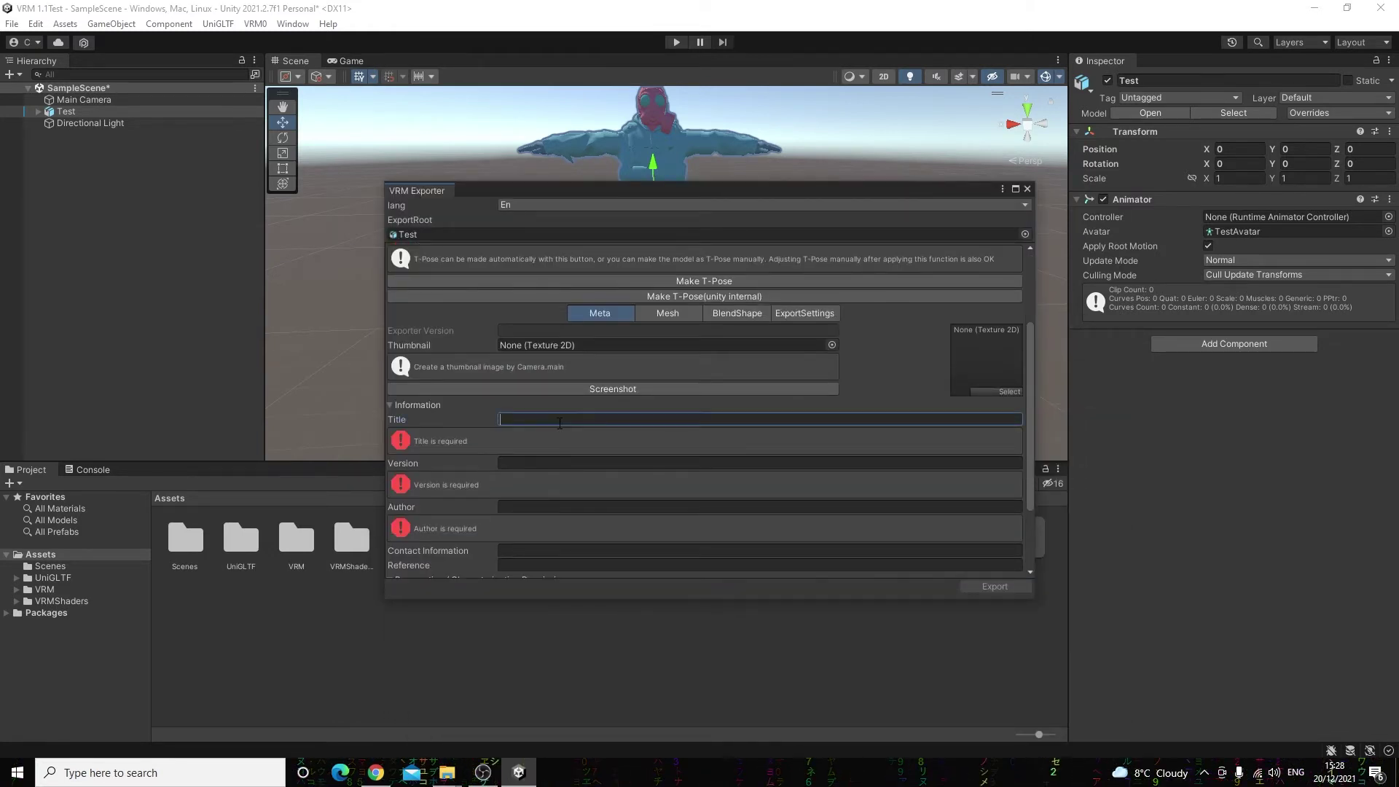
pyautogui.write('CSGO VRM')
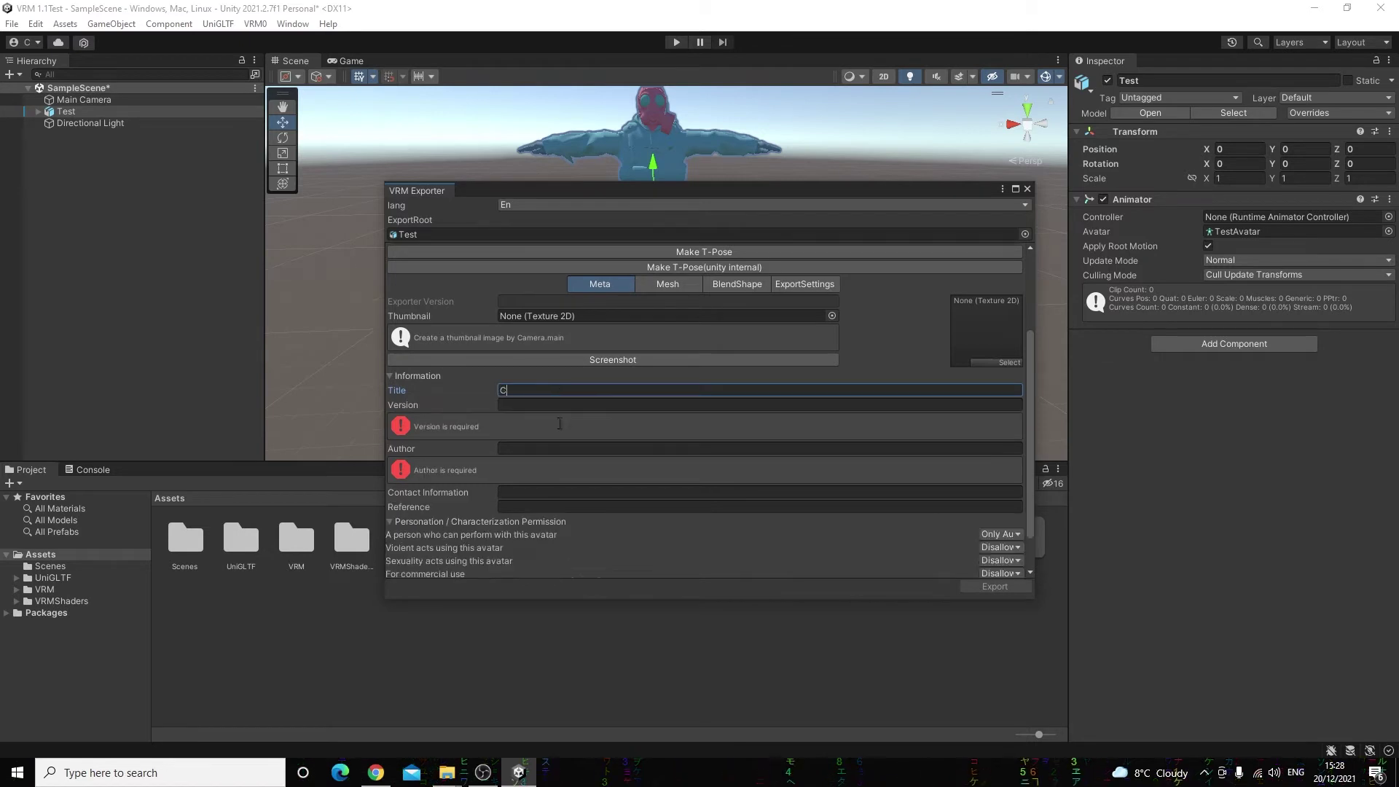
pyautogui.click(526, 447)
pyautogui.click(515, 406)
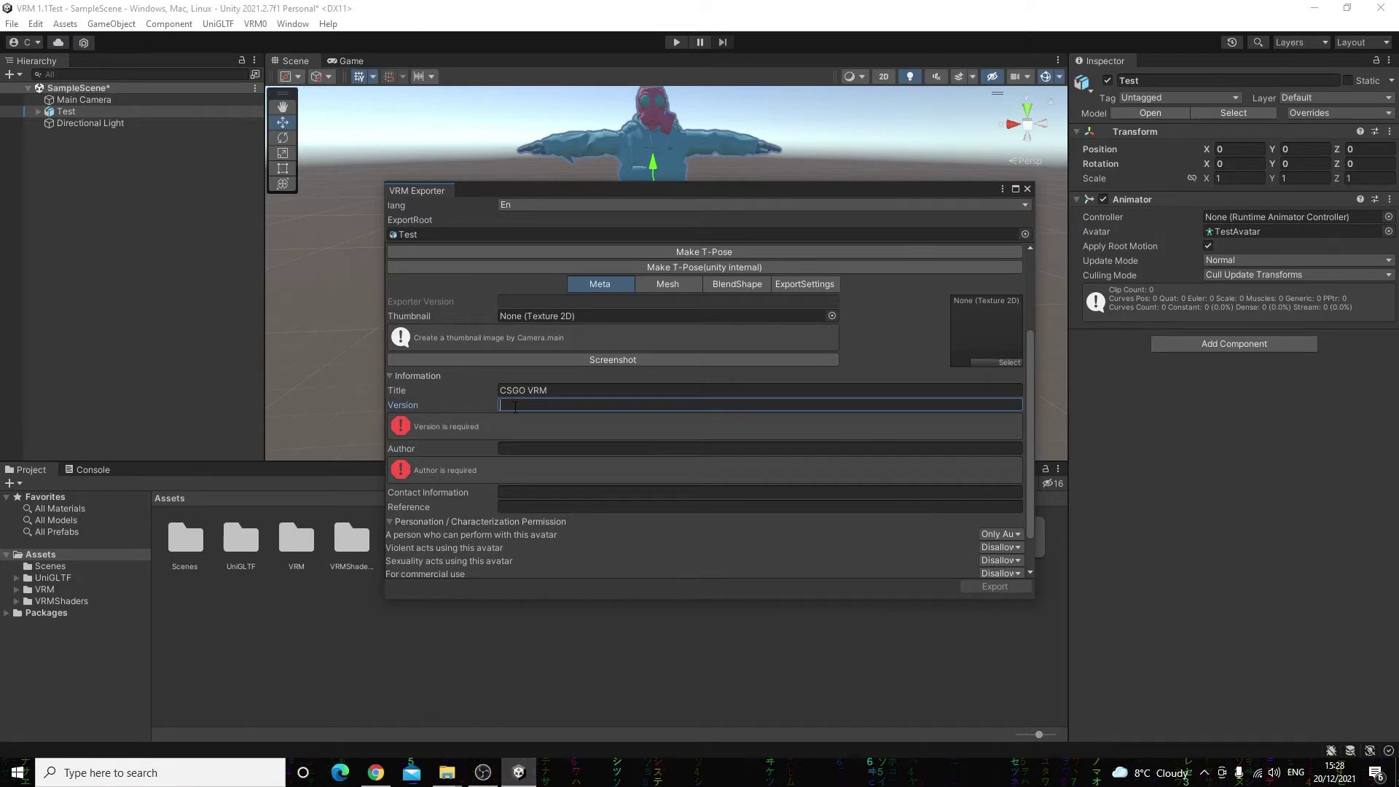
pyautogui.write('1.0')
pyautogui.press('Tab')
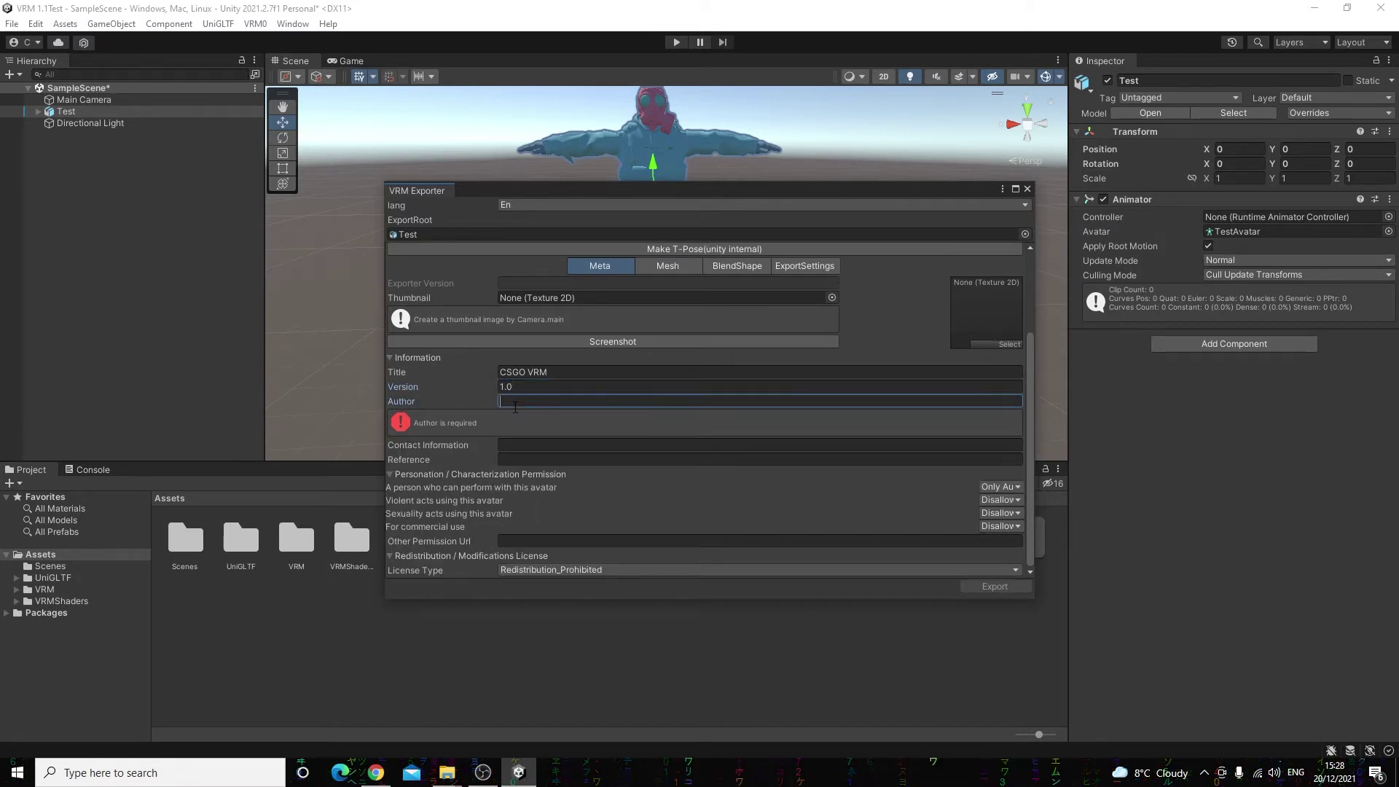
pyautogui.write('IJC')
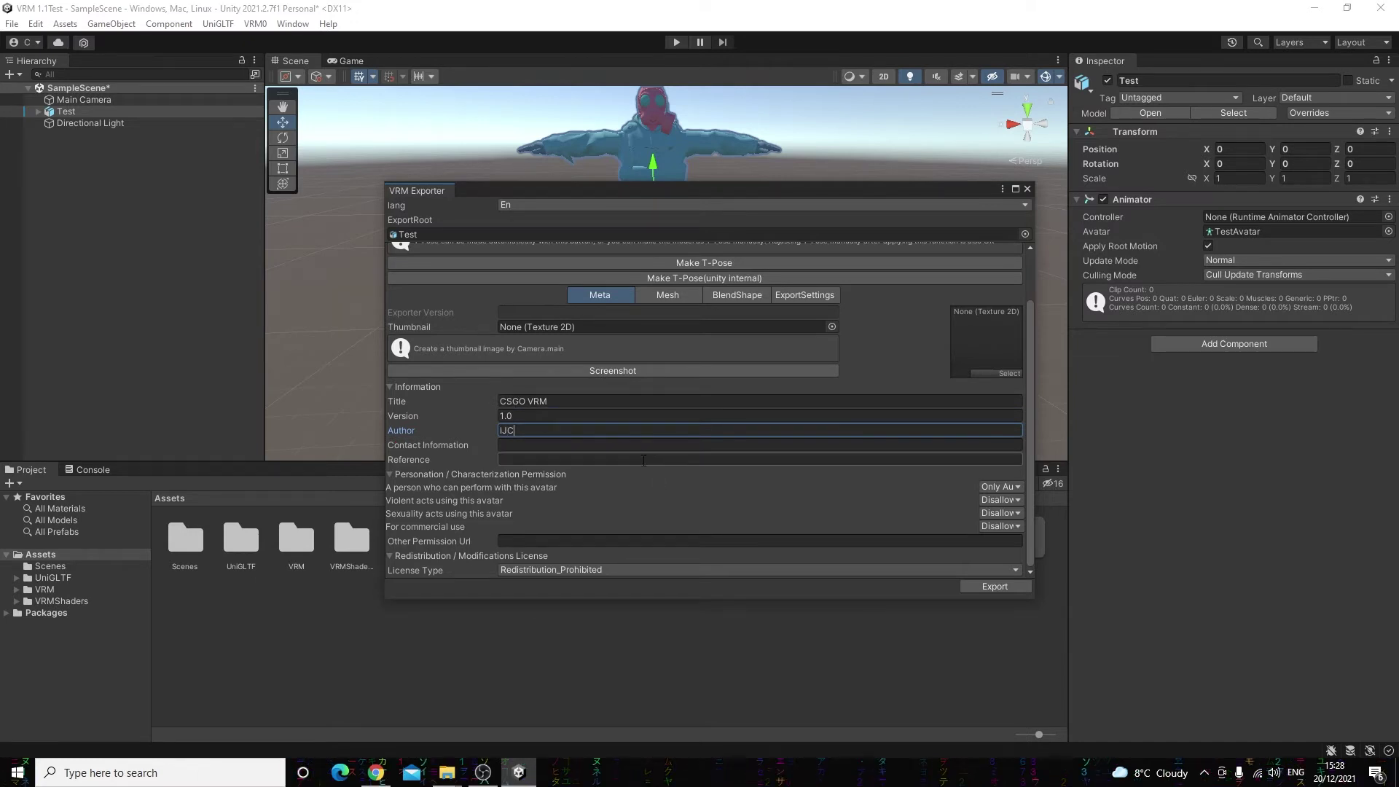
pyautogui.click(626, 446)
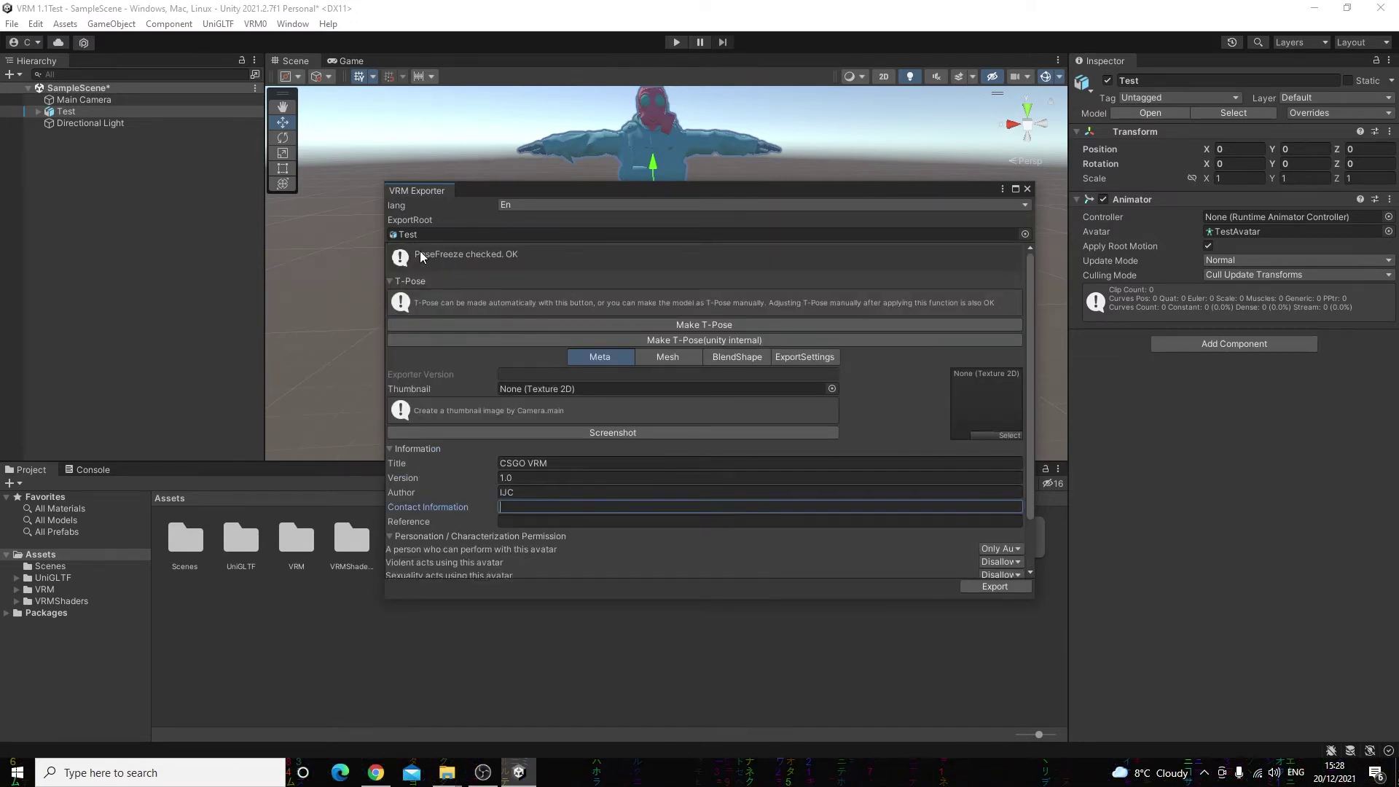
pyautogui.scroll(-2, 426, 342)
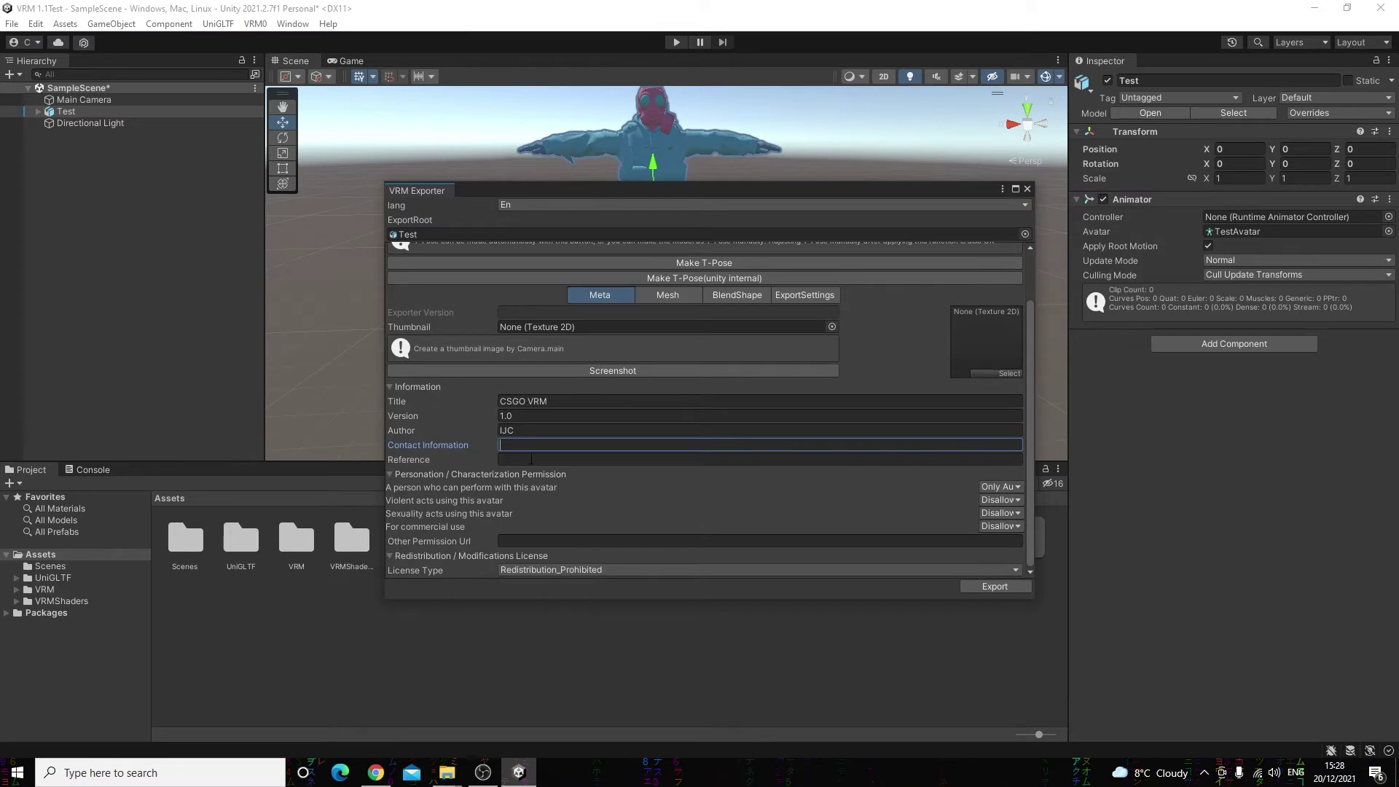
# - Export the model as a vrm file named VRM TEST in the Desktop\Test folder
pyautogui.click(985, 586)
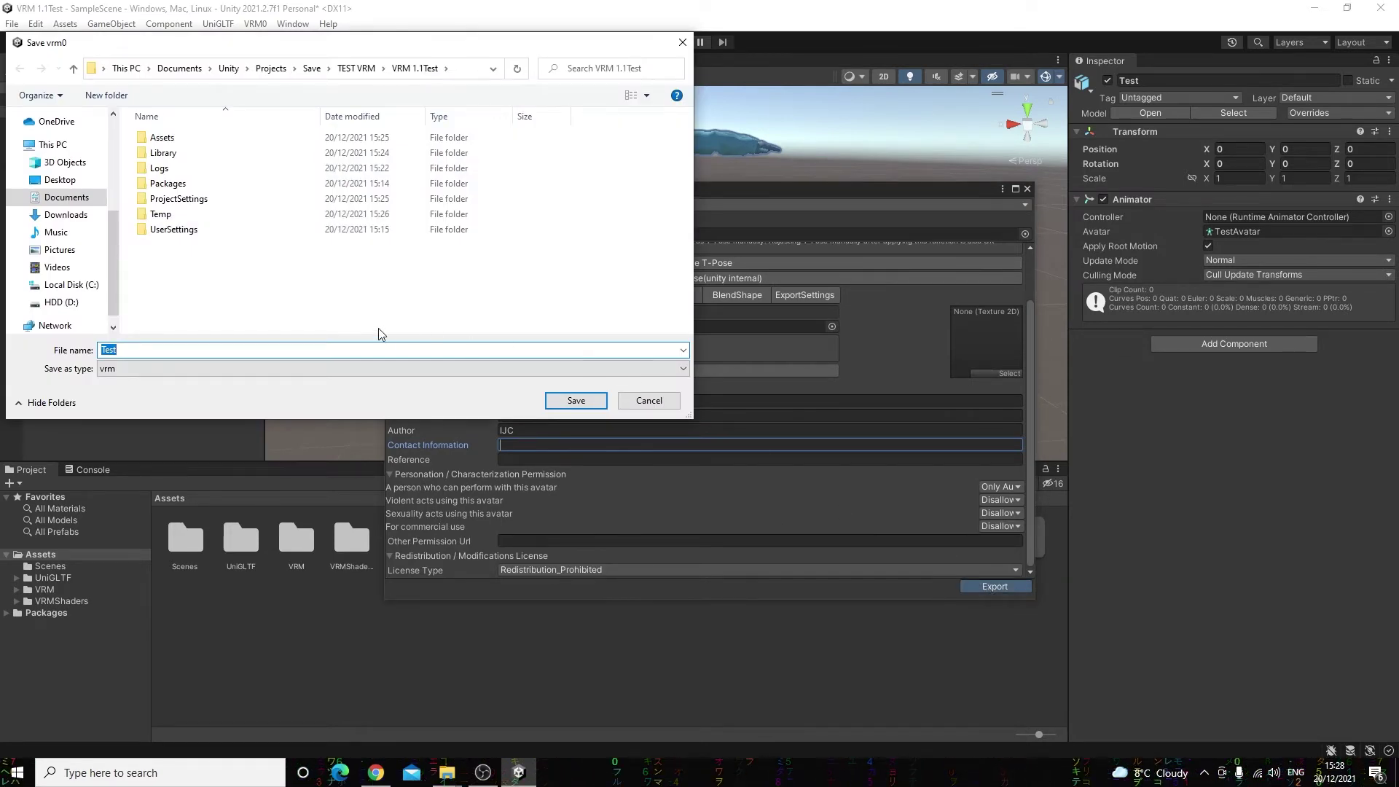
pyautogui.click(73, 180)
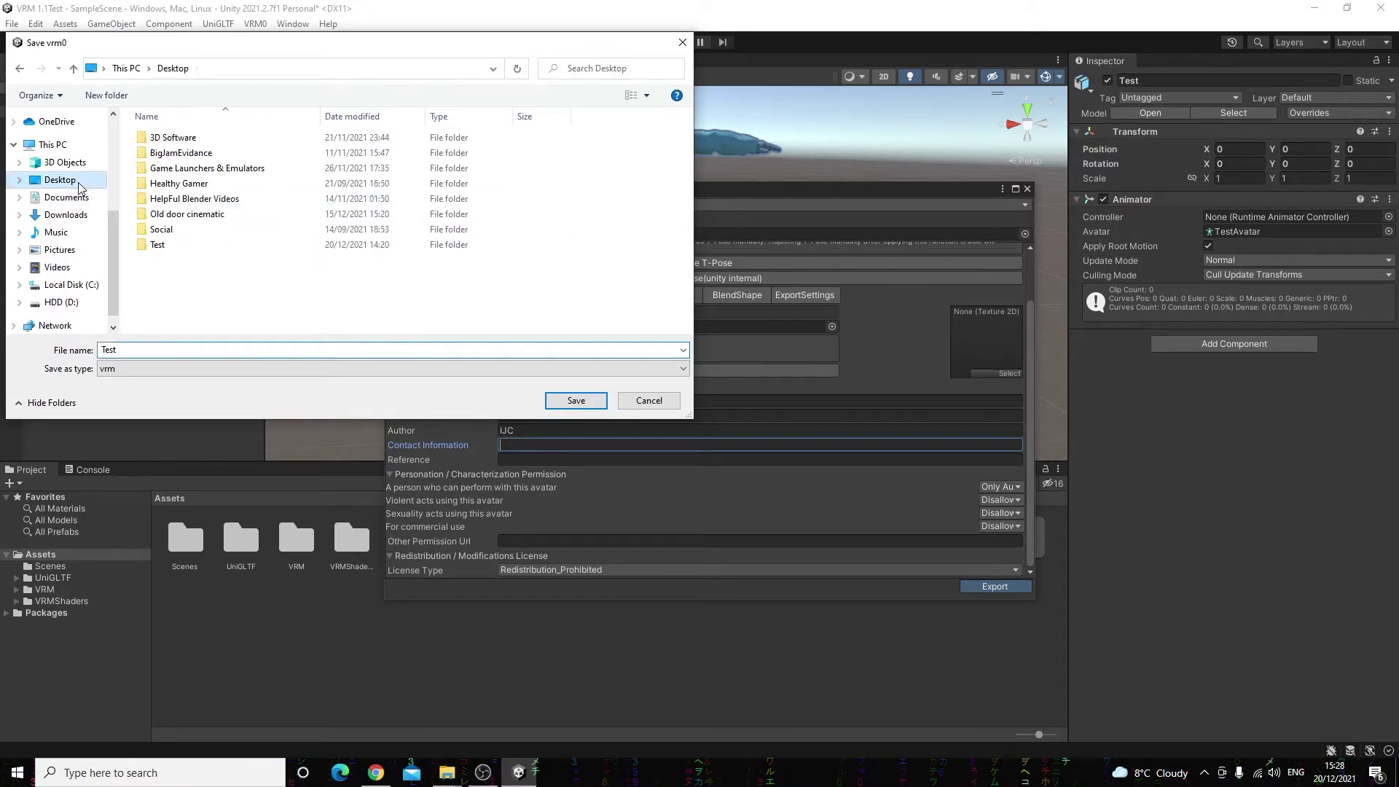
pyautogui.doubleClick(234, 251)
pyautogui.click(175, 349)
pyautogui.write('VRM TE')
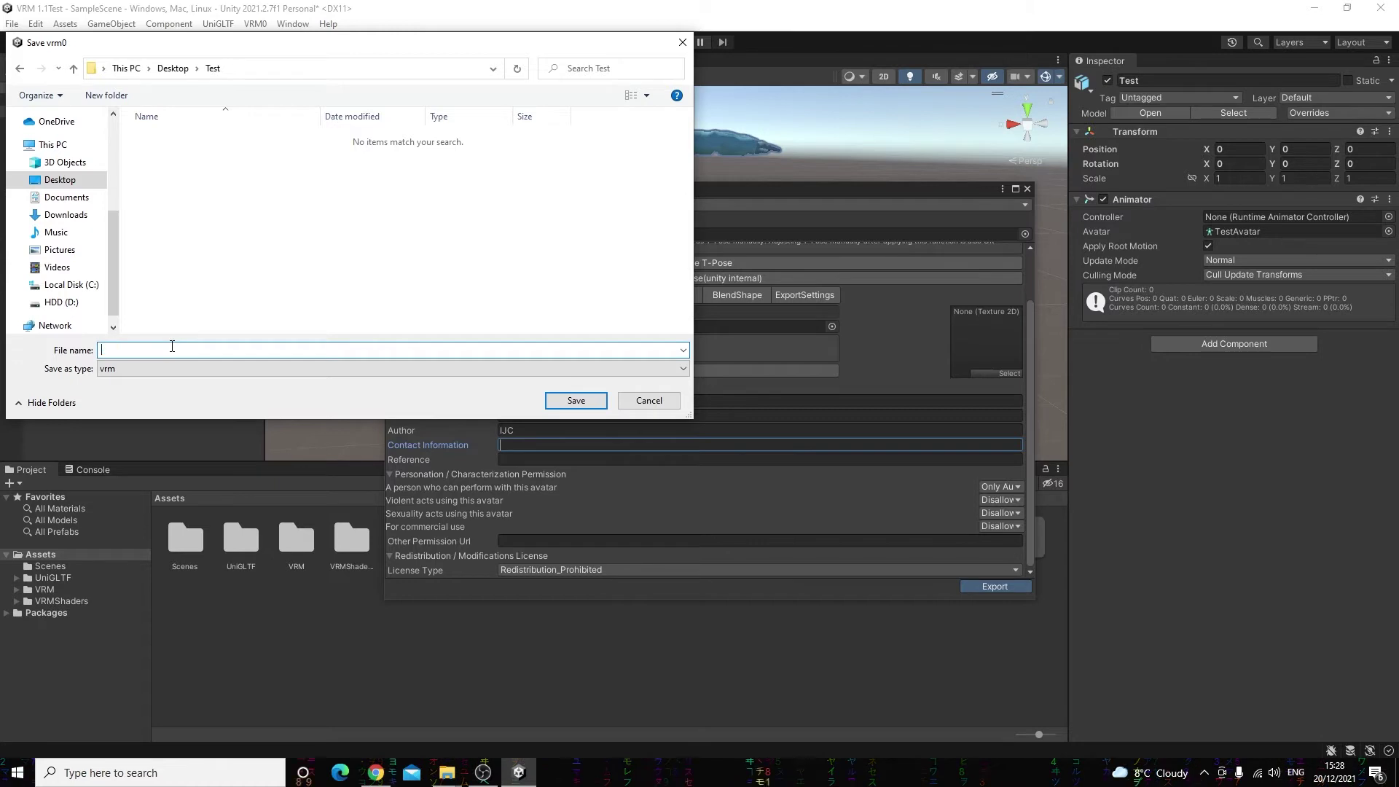
pyautogui.write('ST')
pyautogui.click(575, 412)
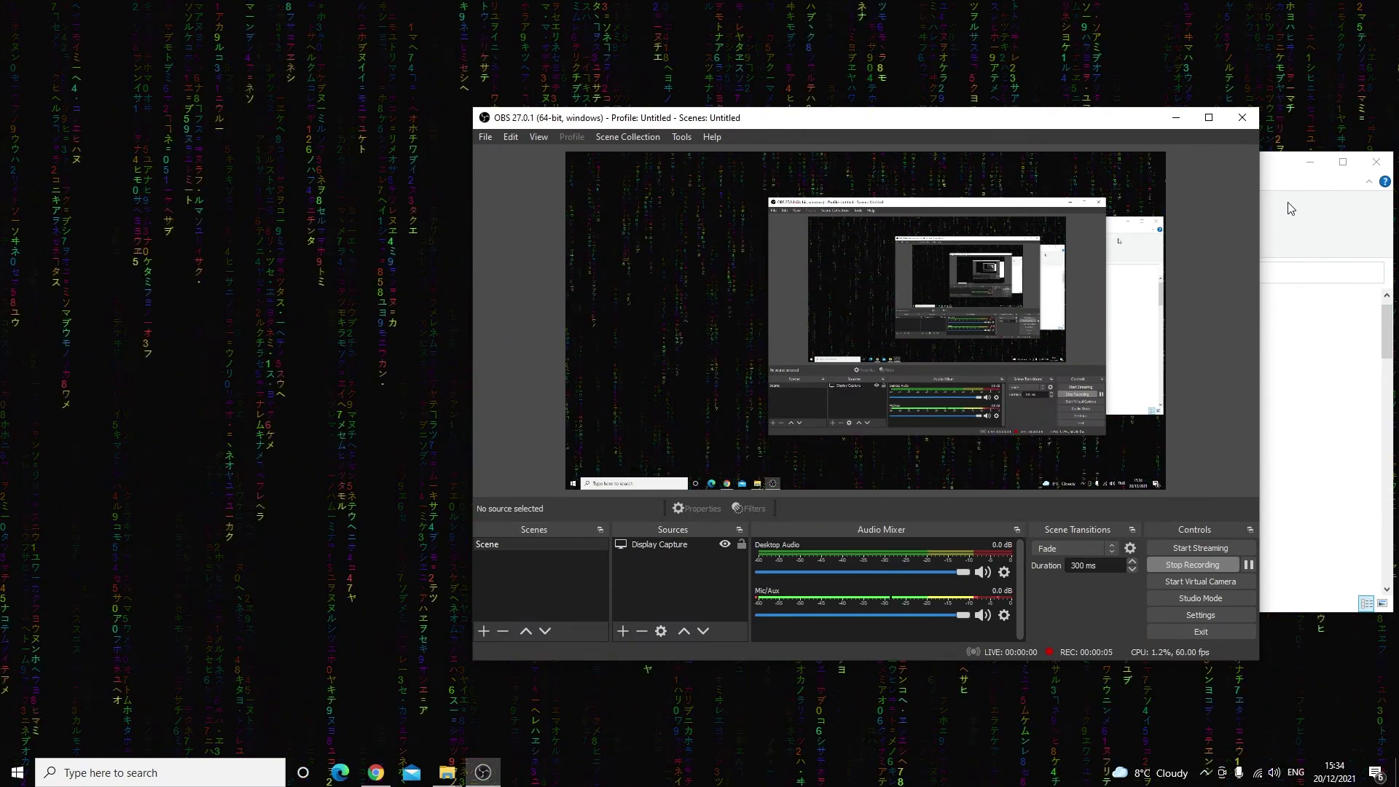
# - Launch the ThreeDPoseTracker application from the ThreeDPoseTracker_Win_x64_v0_4_2 folder in HDD (D:)\ThreeDPoseTracker
pyautogui.click(1281, 172)
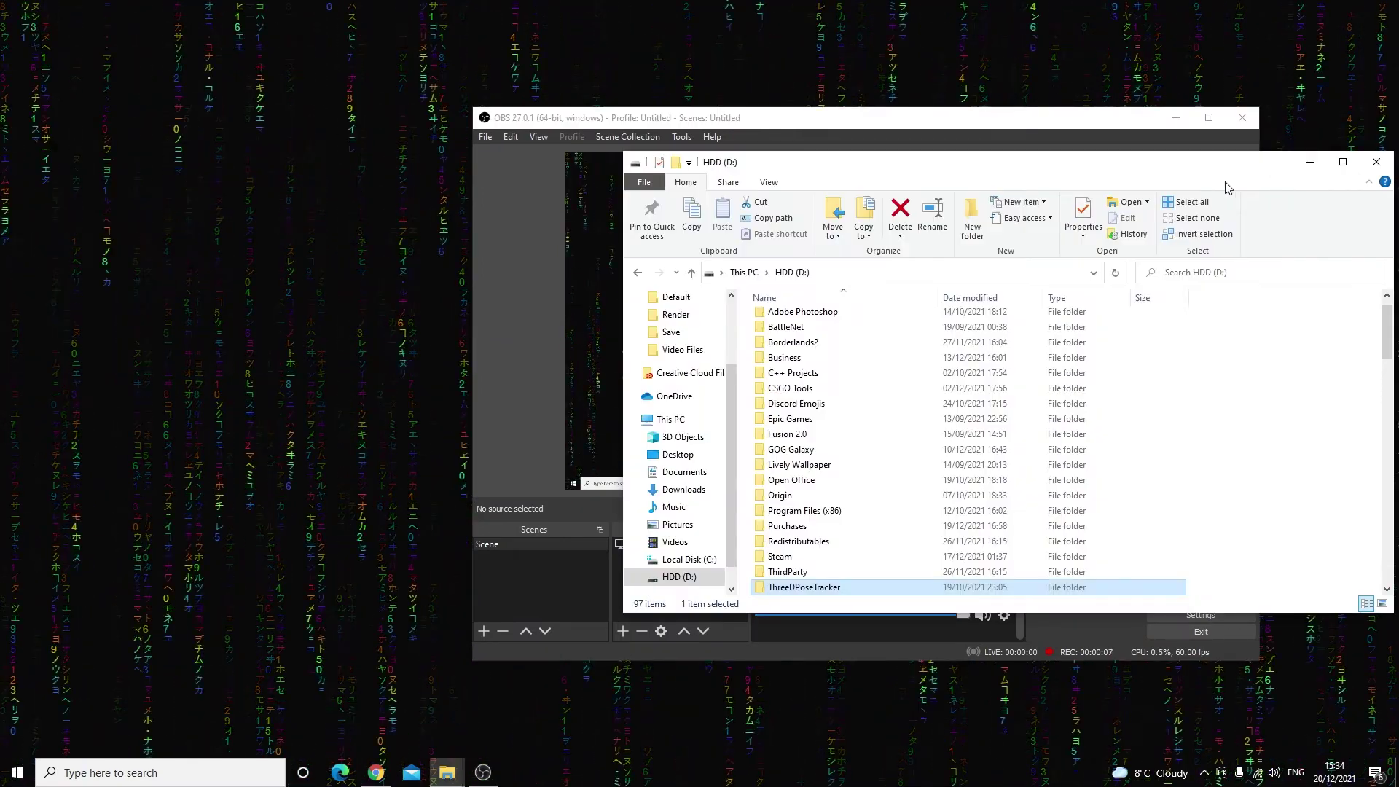
pyautogui.moveTo(1204, 174); pyautogui.dragTo(986, 143)
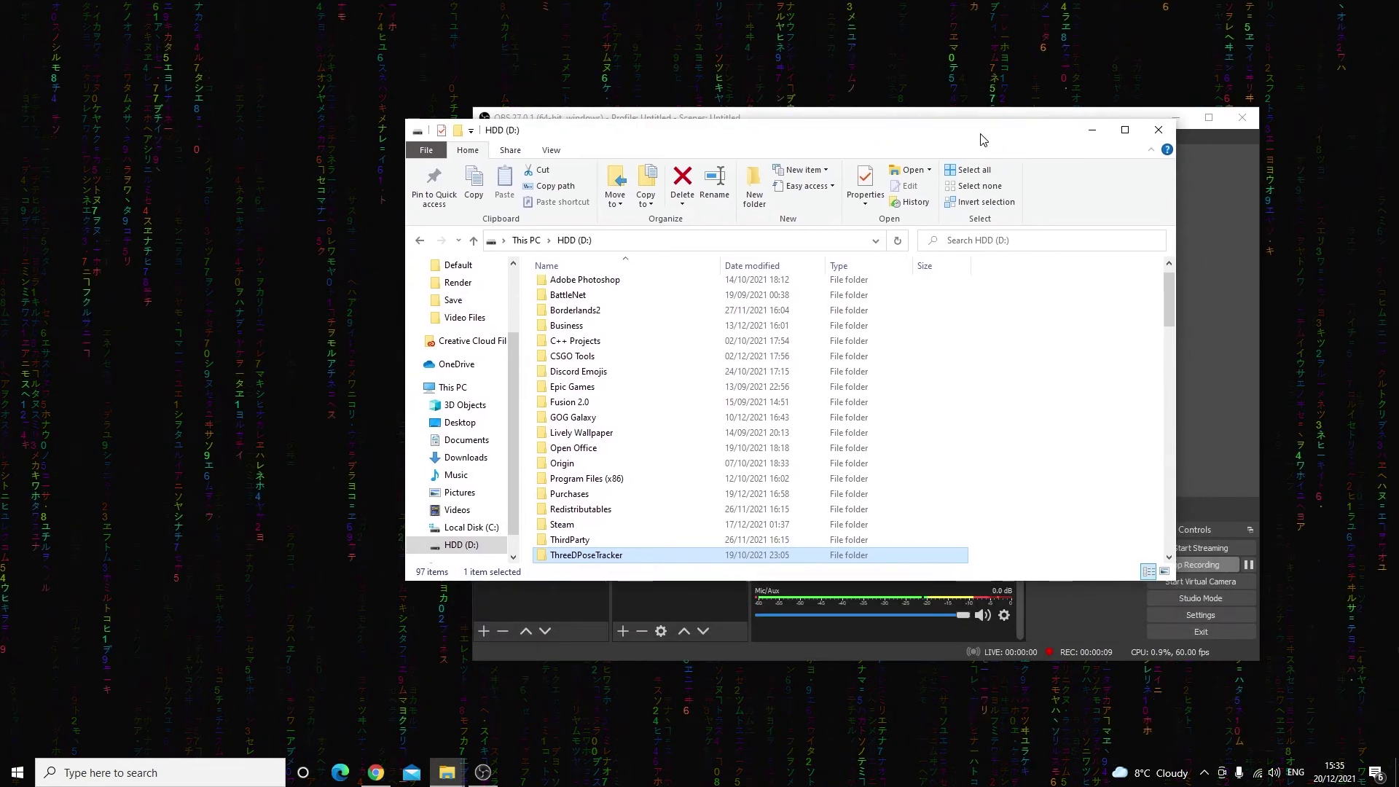
pyautogui.scroll(-1, 758, 445)
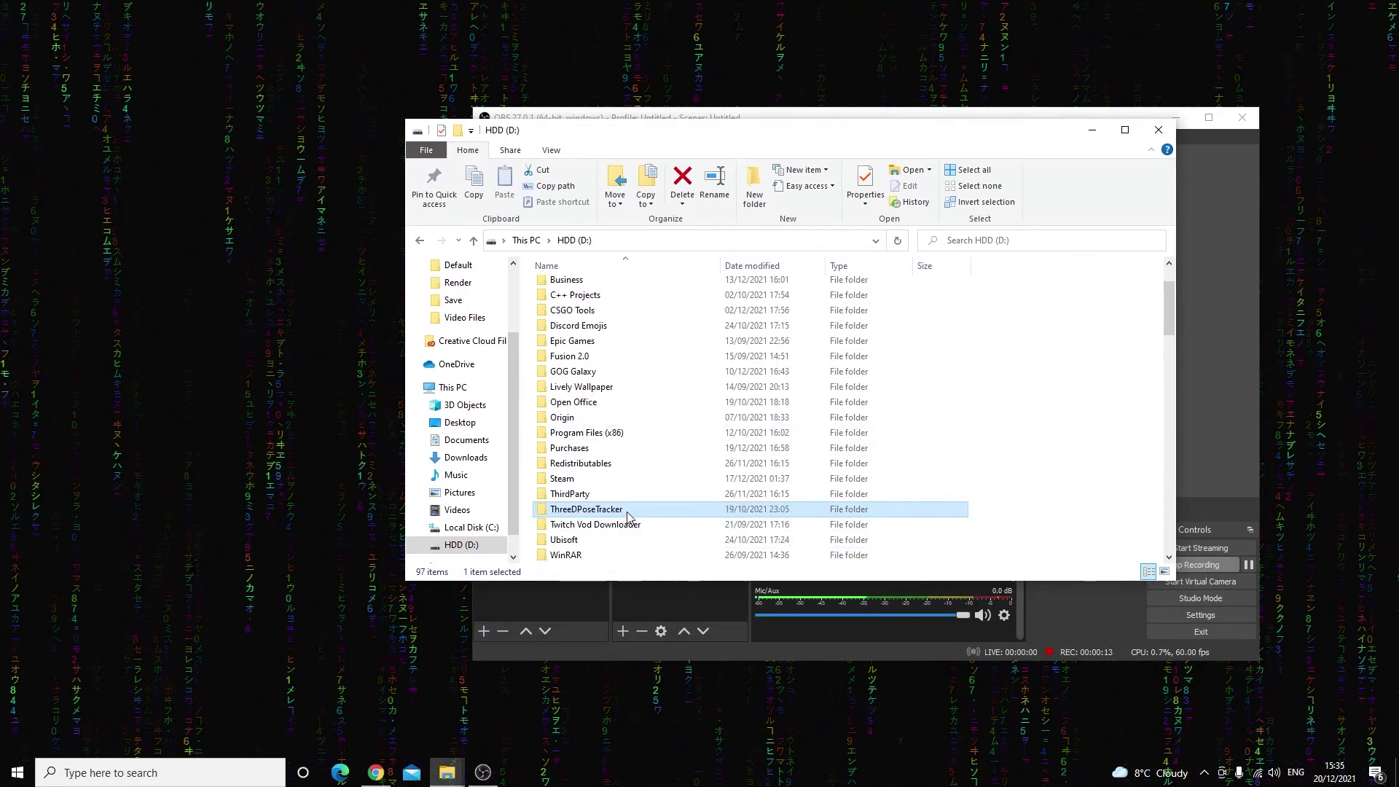
pyautogui.doubleClick(605, 509)
pyautogui.doubleClick(602, 287)
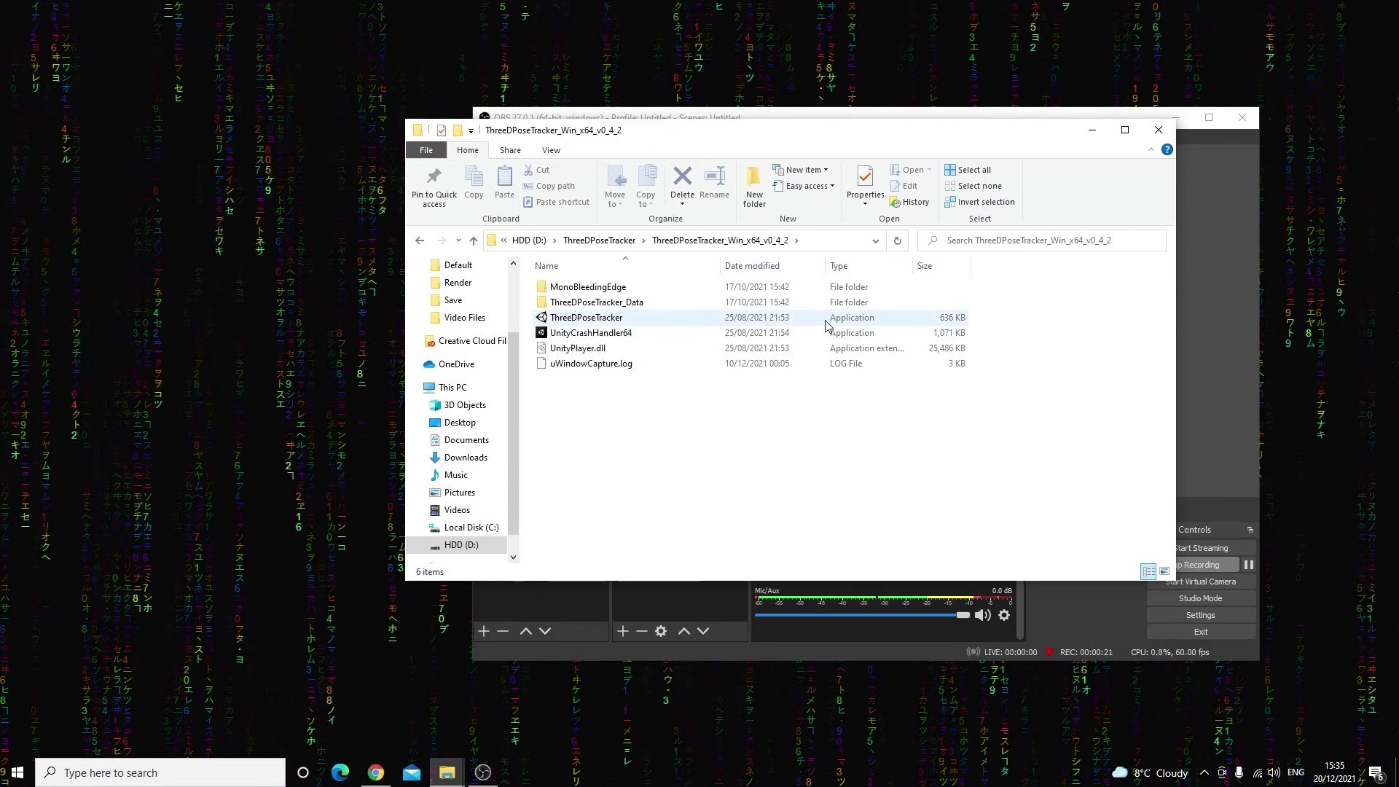
pyautogui.doubleClick(803, 321)
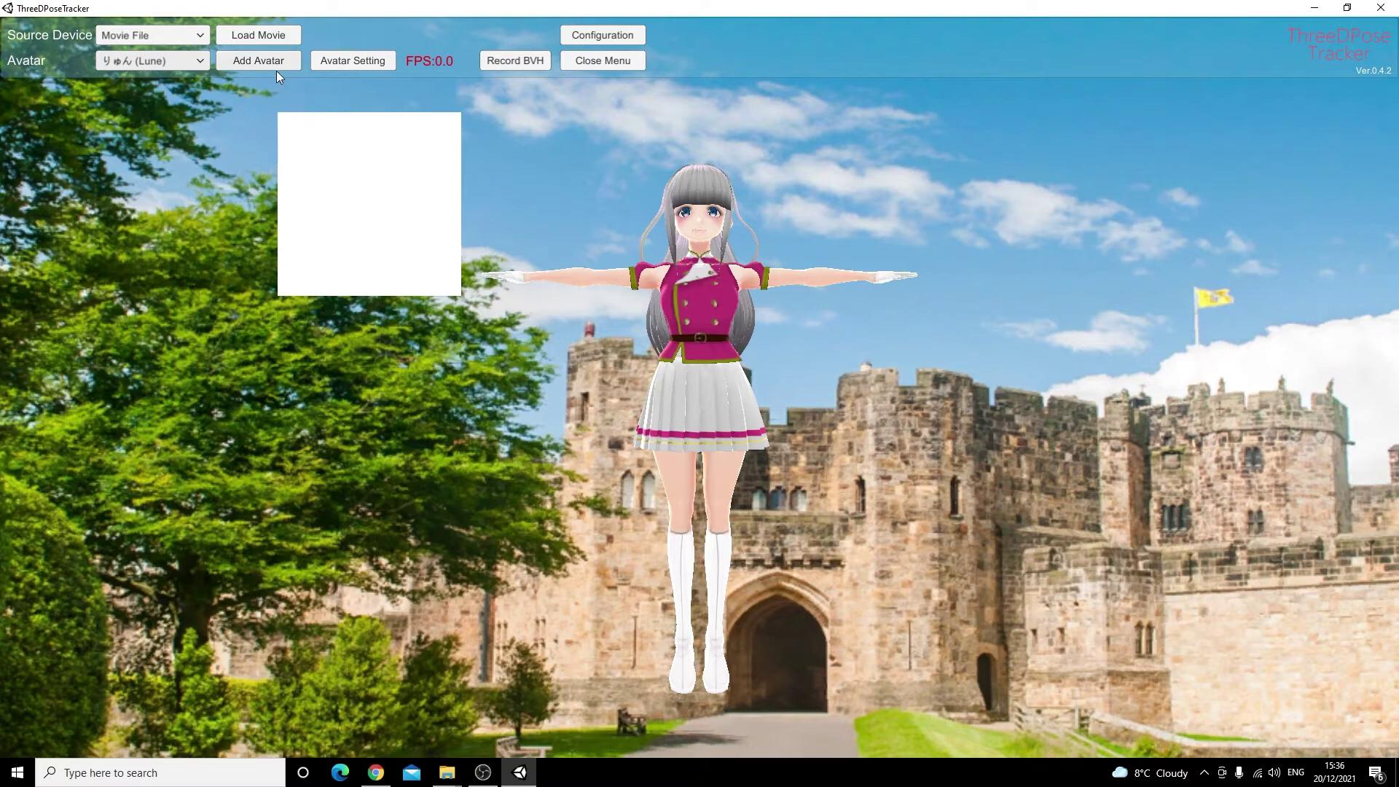
# - Add VRM TEST.vrm from the Desktop\Test folder as a new avatar with the default avatar values
pyautogui.click(257, 62)
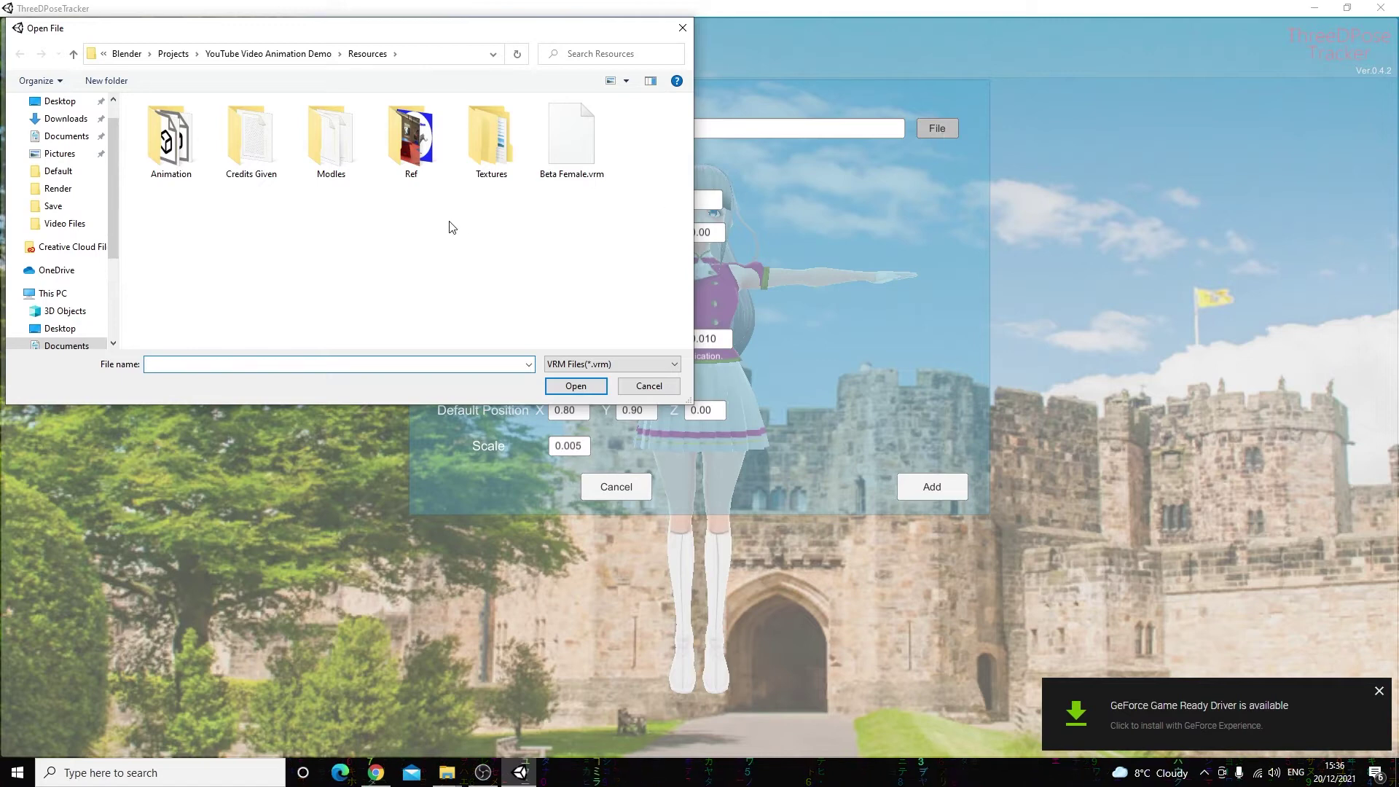
pyautogui.click(80, 119)
pyautogui.click(43, 101)
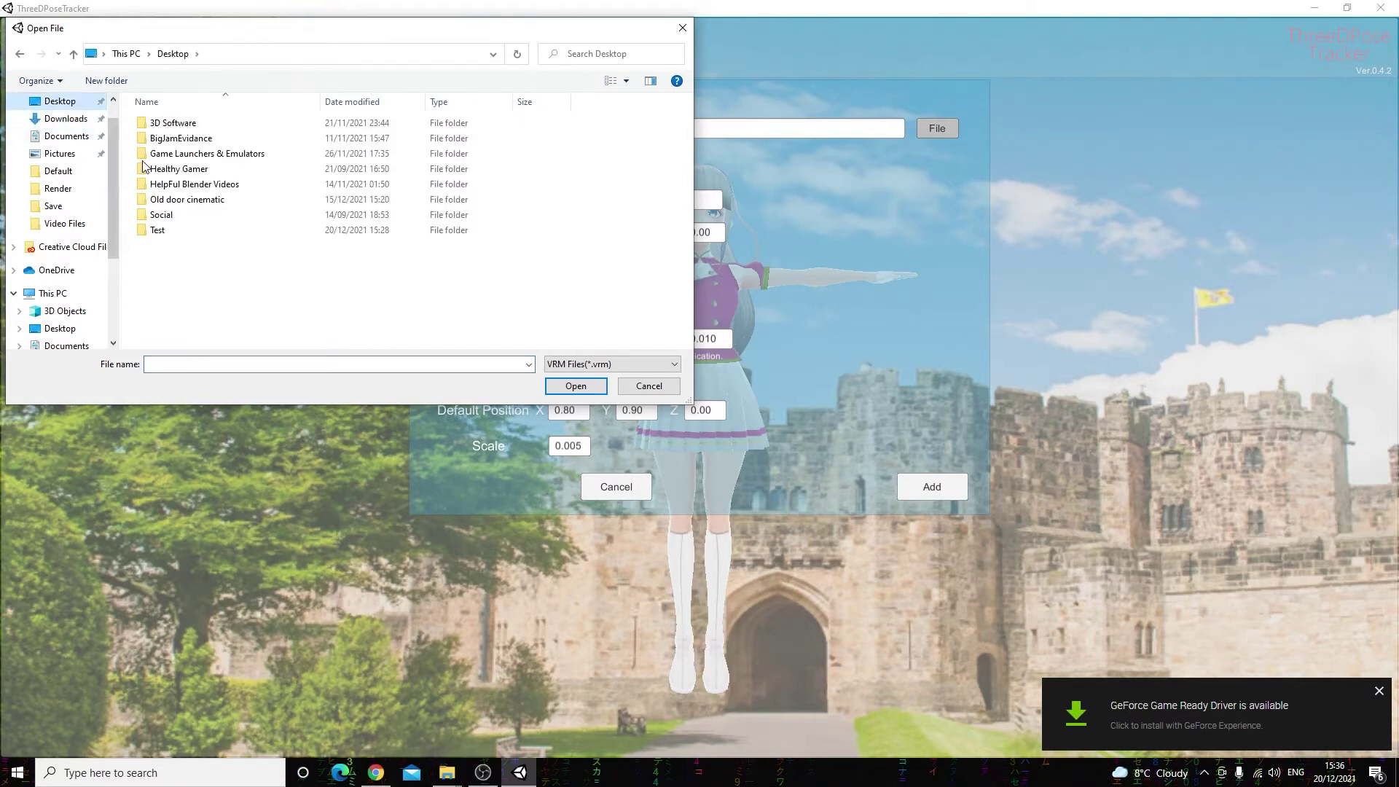
pyautogui.doubleClick(168, 228)
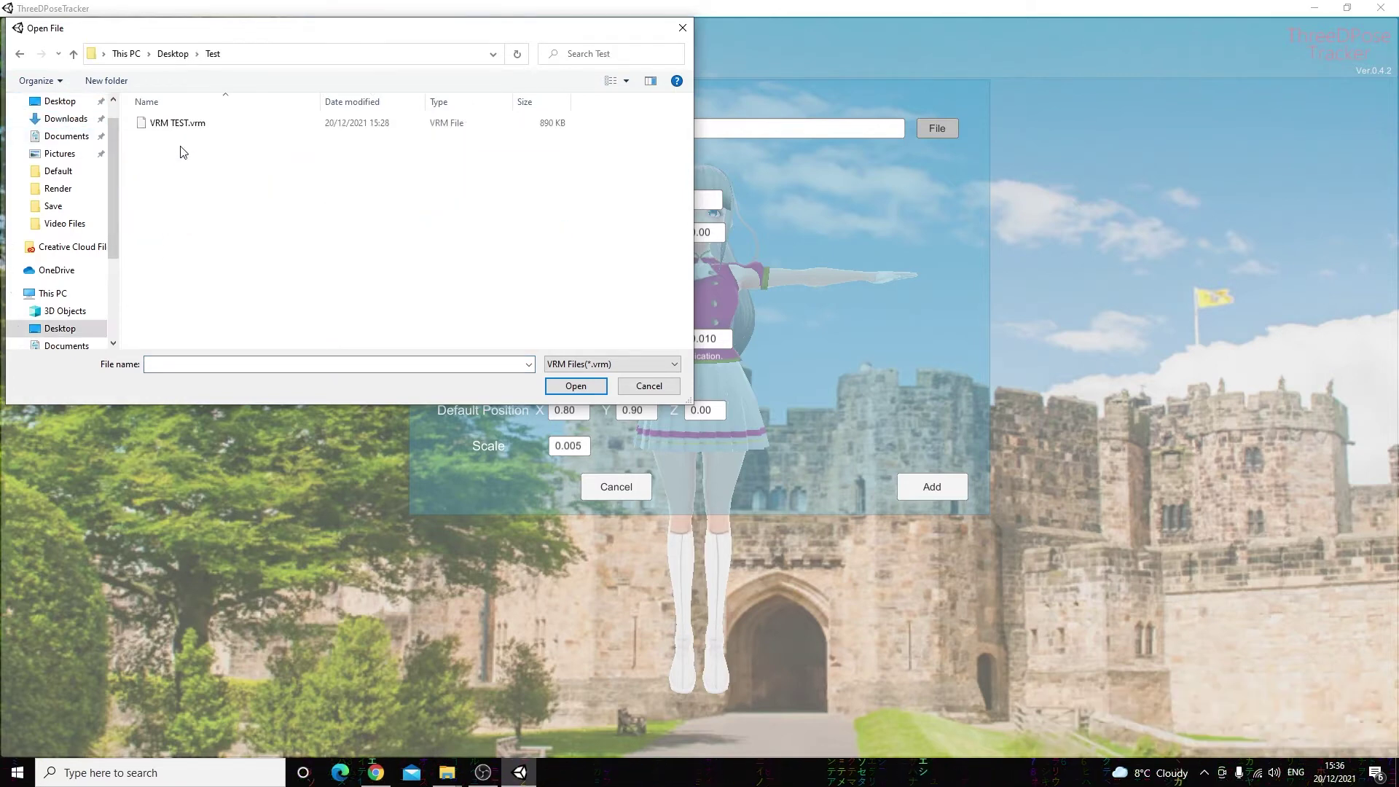
pyautogui.click(149, 124)
pyautogui.click(579, 387)
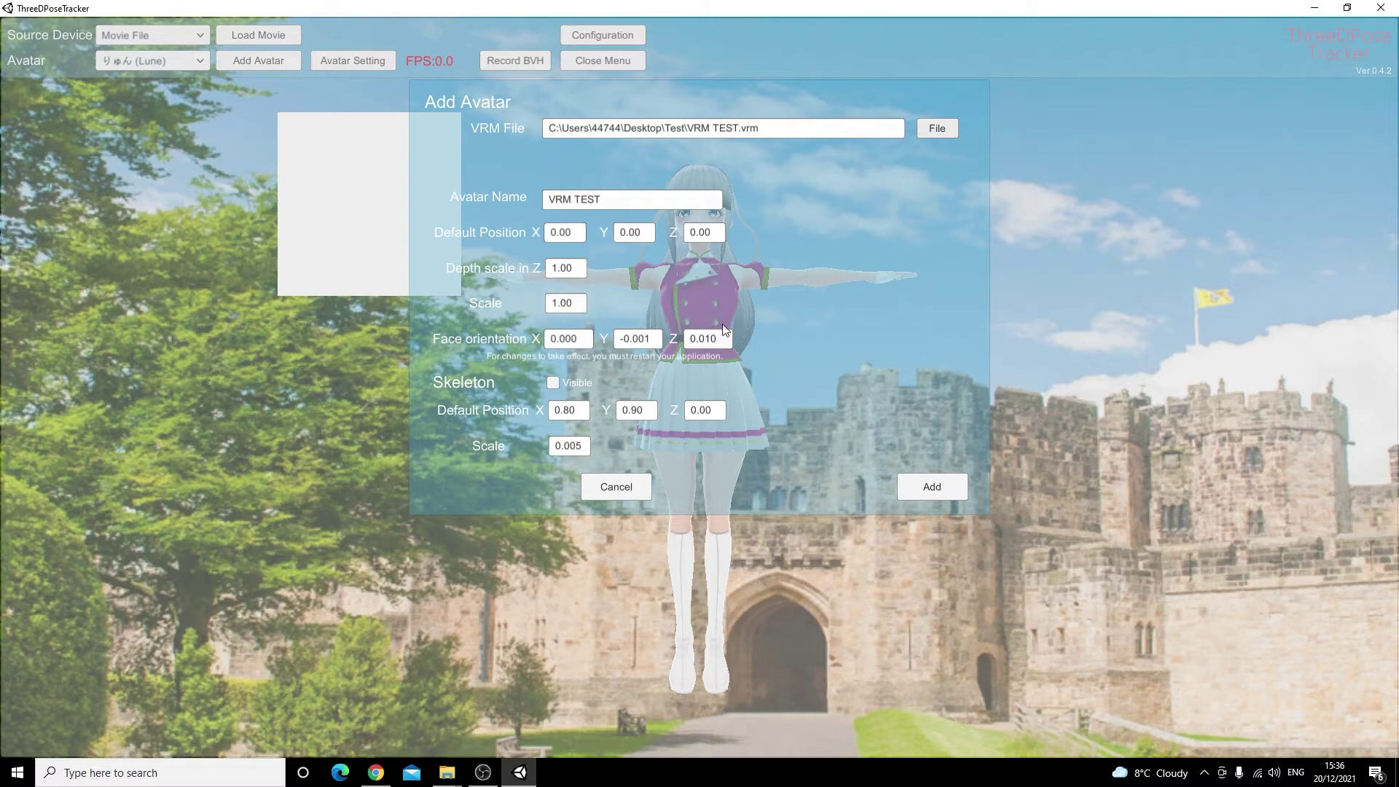
pyautogui.click(930, 488)
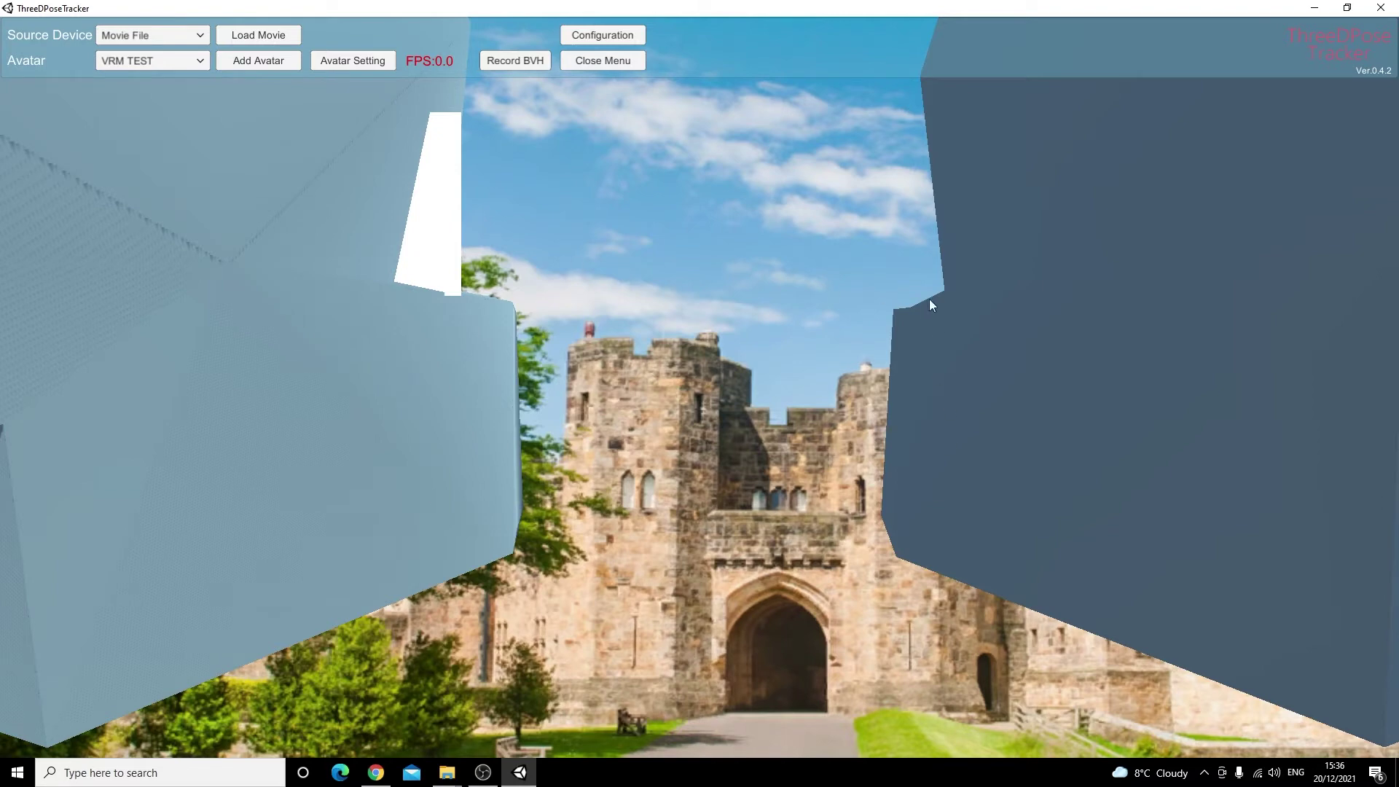
# - Try the VRM TEST avatar at scales 0.25, 0.005 and 0.025, and set its final scale to 0.020
pyautogui.click(352, 60)
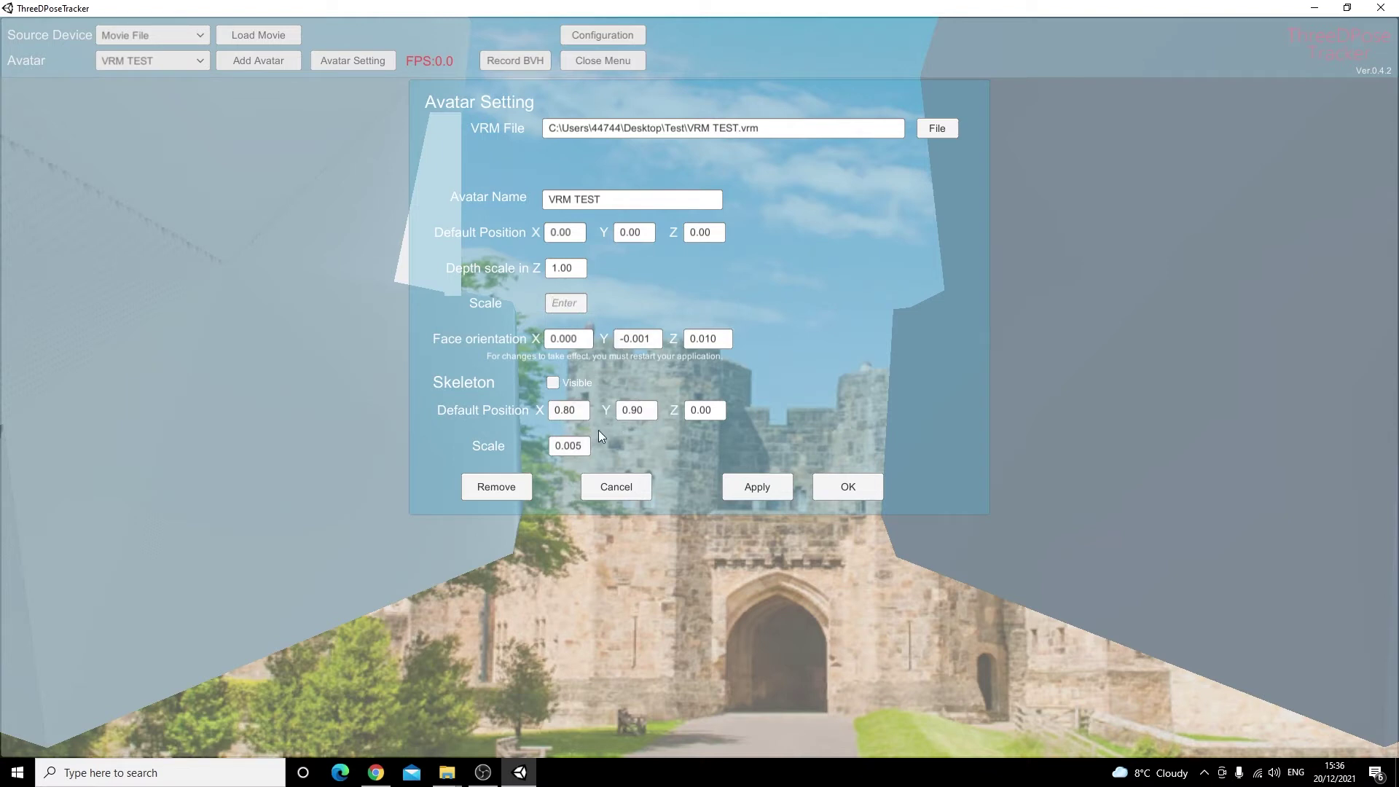
pyautogui.write('0.25')
pyautogui.click(767, 496)
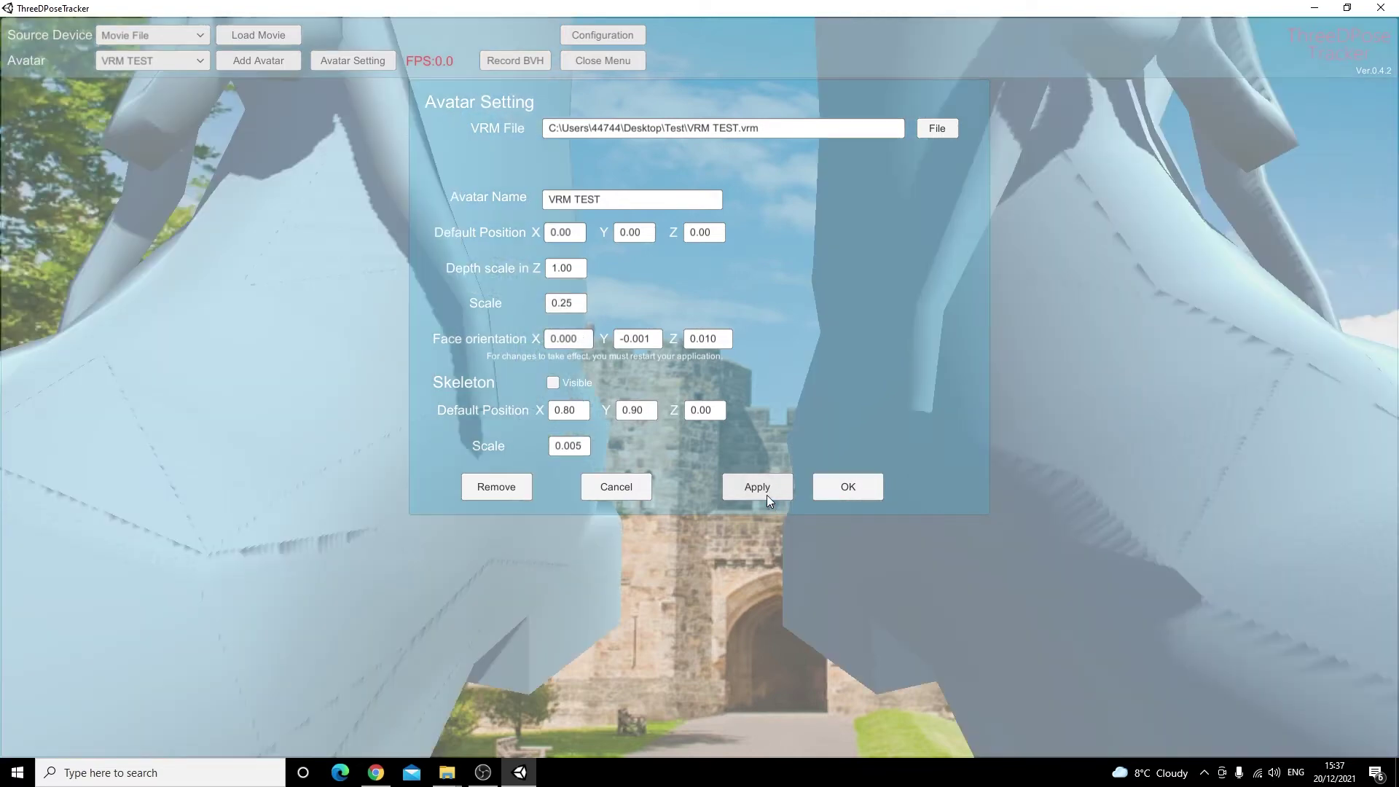
pyautogui.click(575, 303)
pyautogui.click(773, 486)
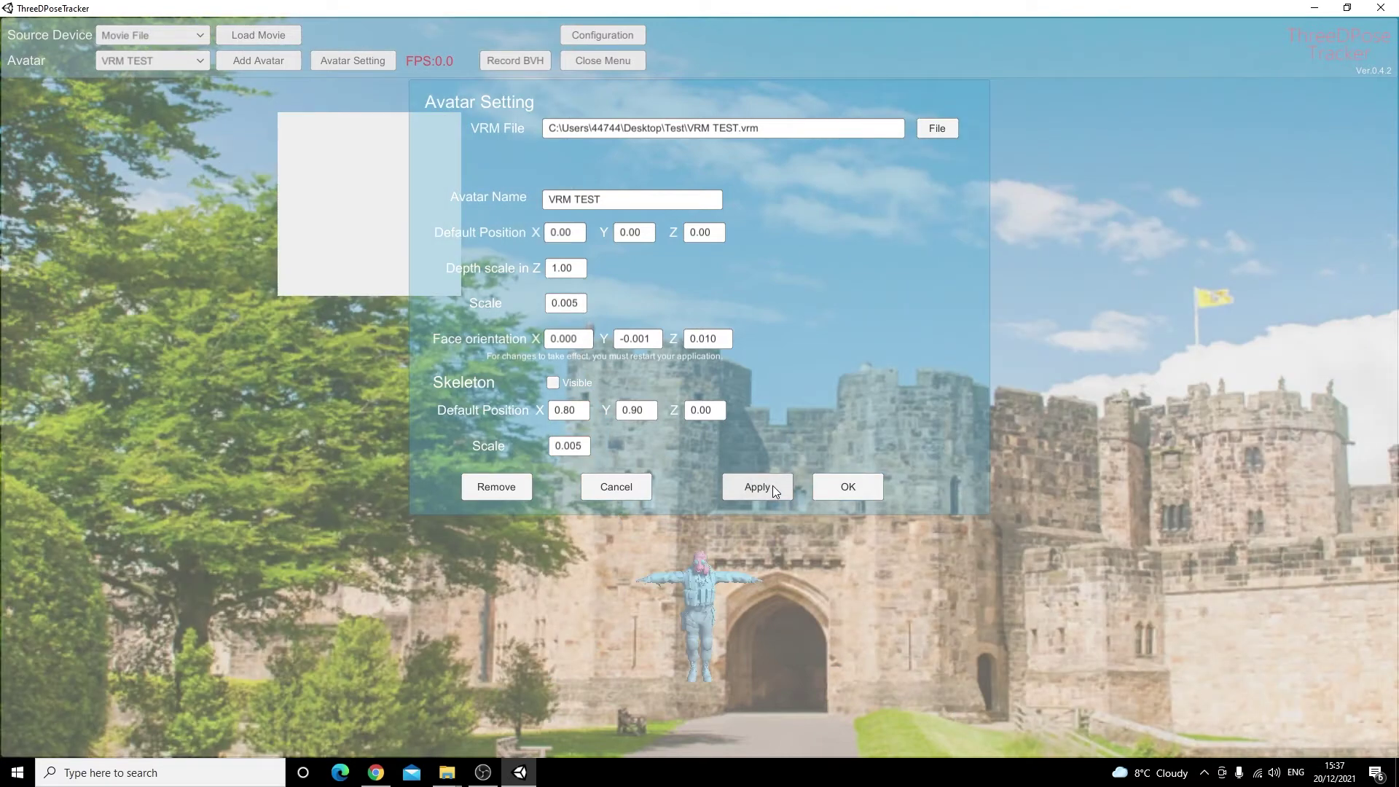
pyautogui.click(571, 306)
pyautogui.click(773, 493)
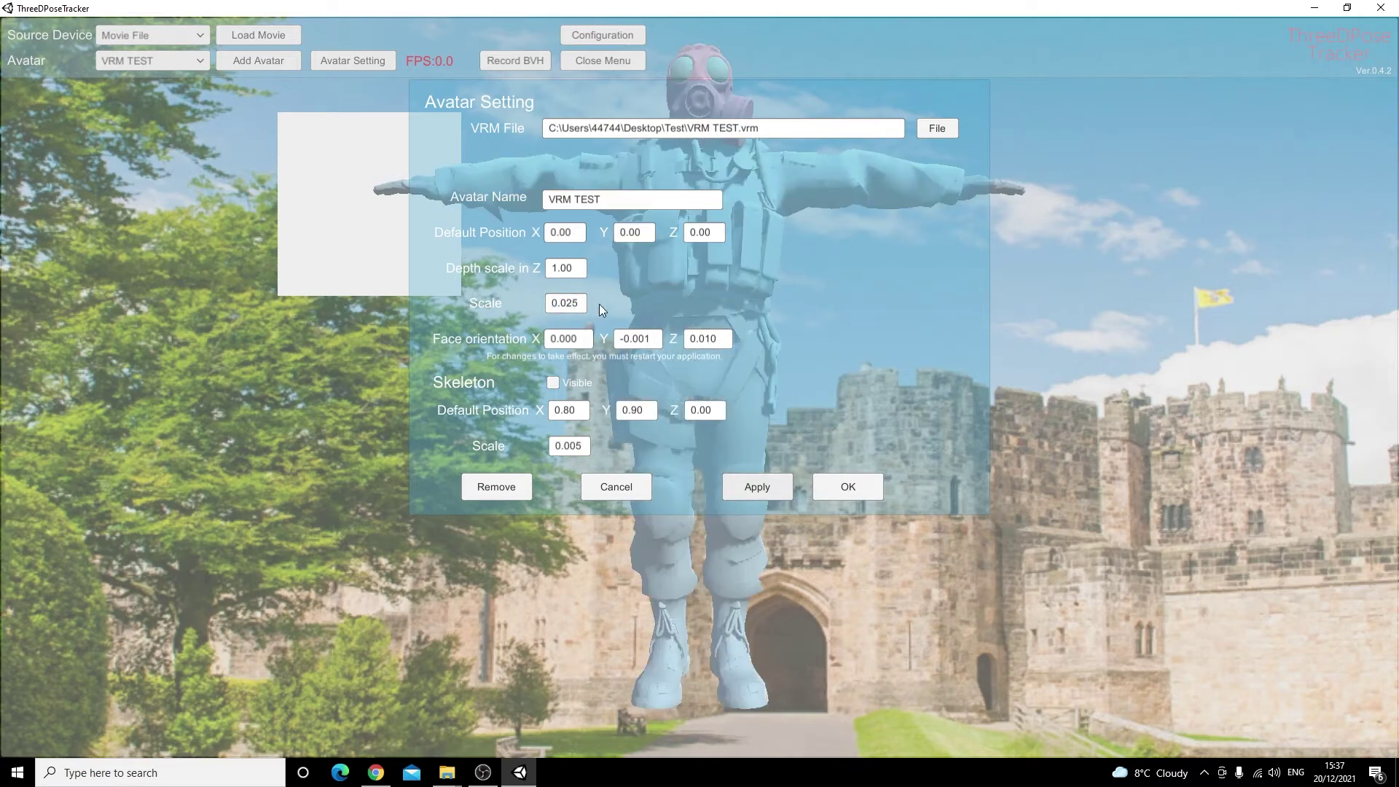
pyautogui.click(580, 305)
pyautogui.write('0.020')
pyautogui.click(745, 487)
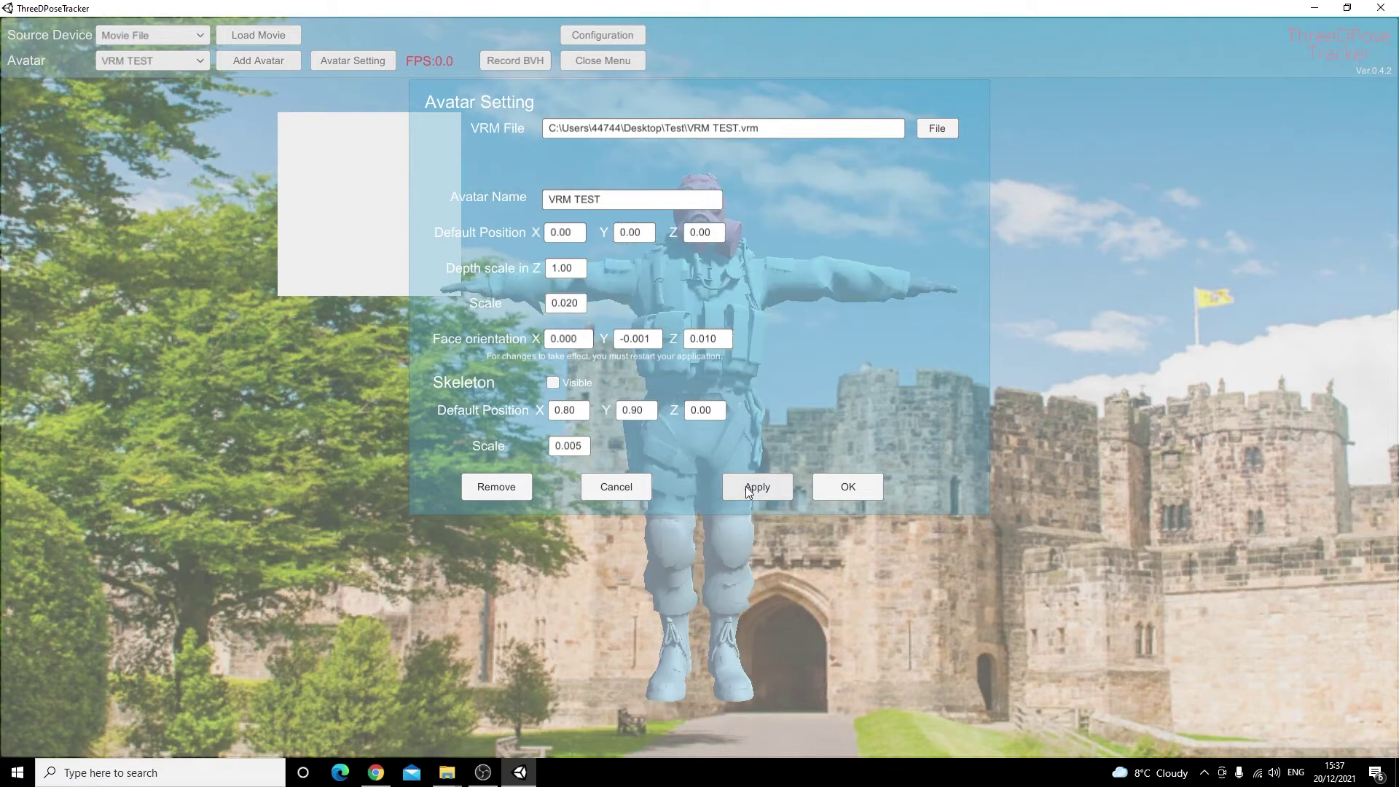
pyautogui.click(848, 488)
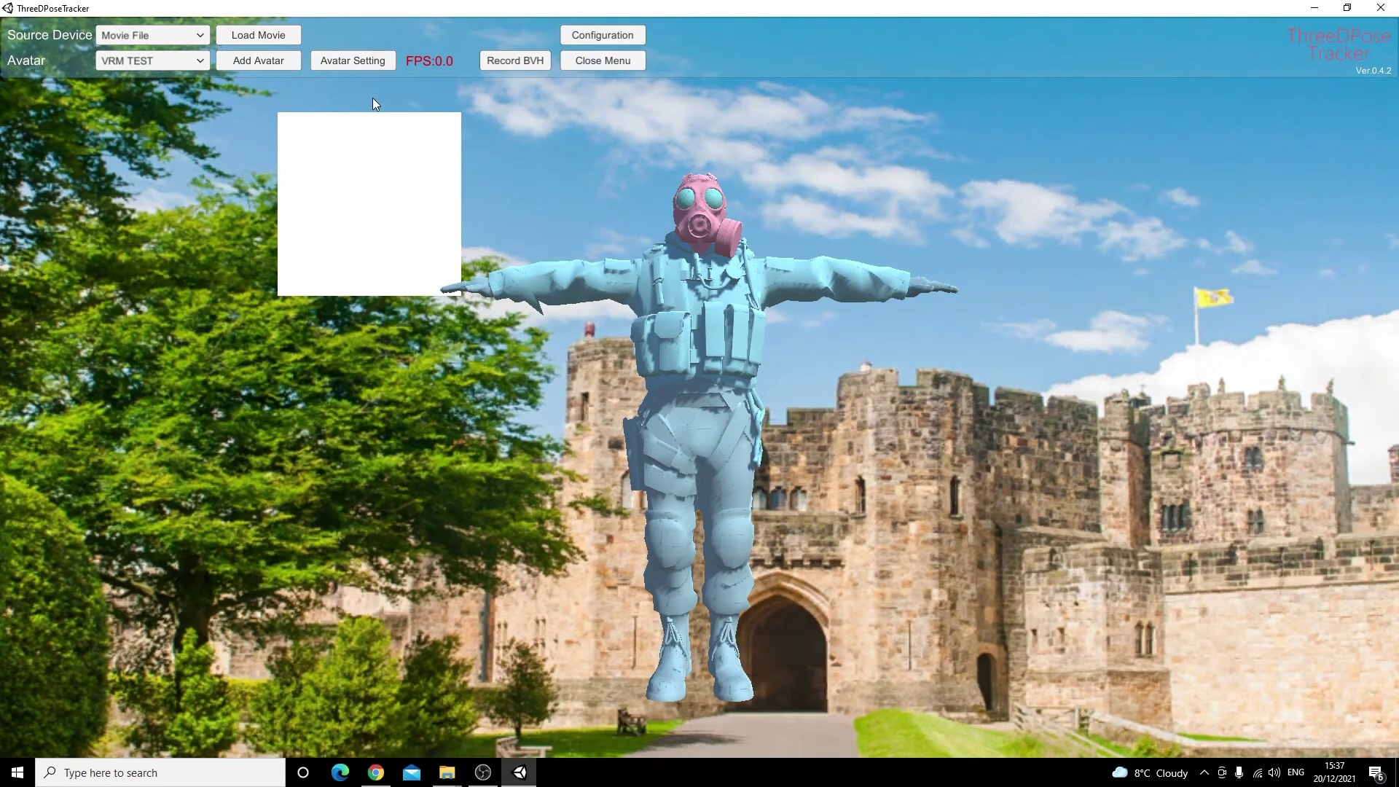
# - Review the Images, Predict, Record, LipSync, Room, WindowCapture and Others configuration pages and close the configuration without changing anything
pyautogui.click(595, 36)
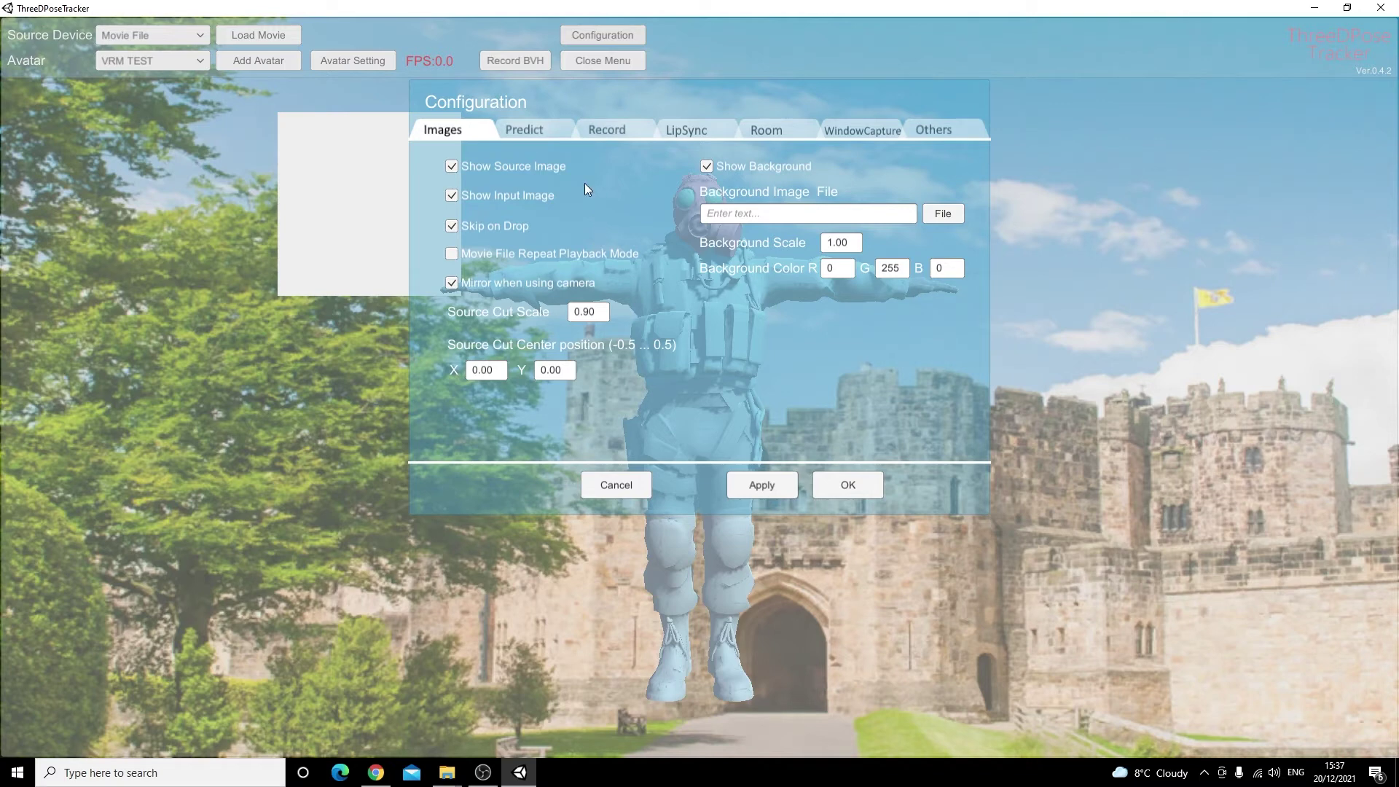
pyautogui.click(529, 130)
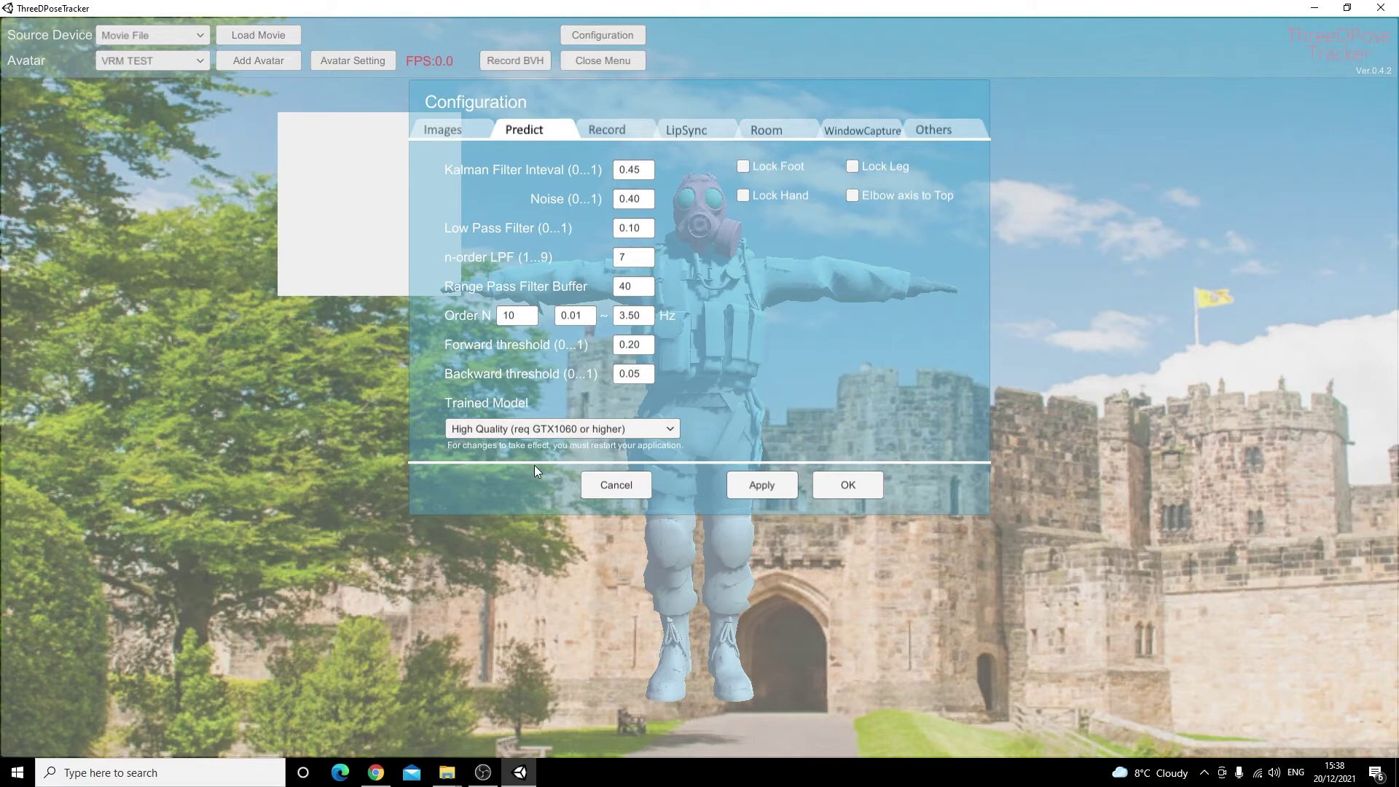
pyautogui.click(607, 130)
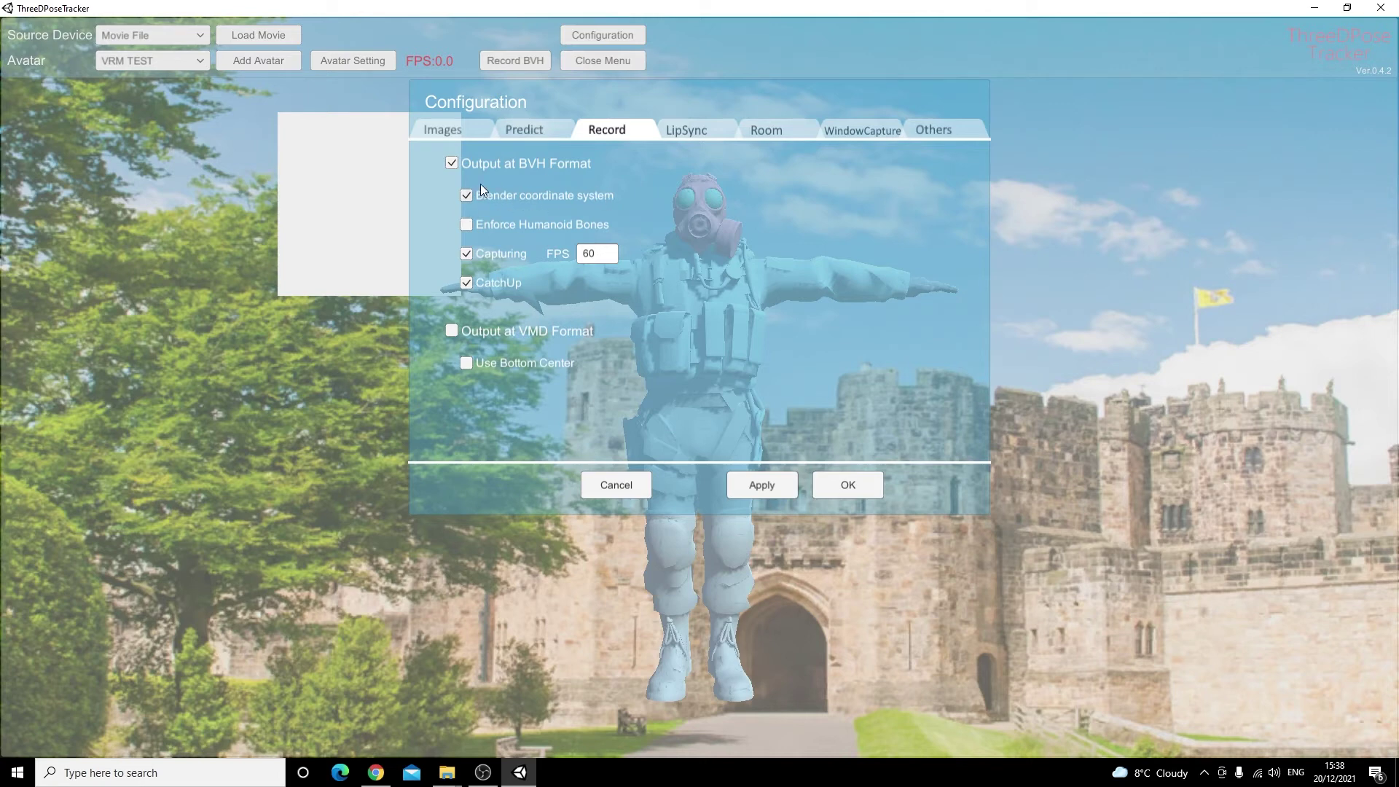
pyautogui.click(685, 131)
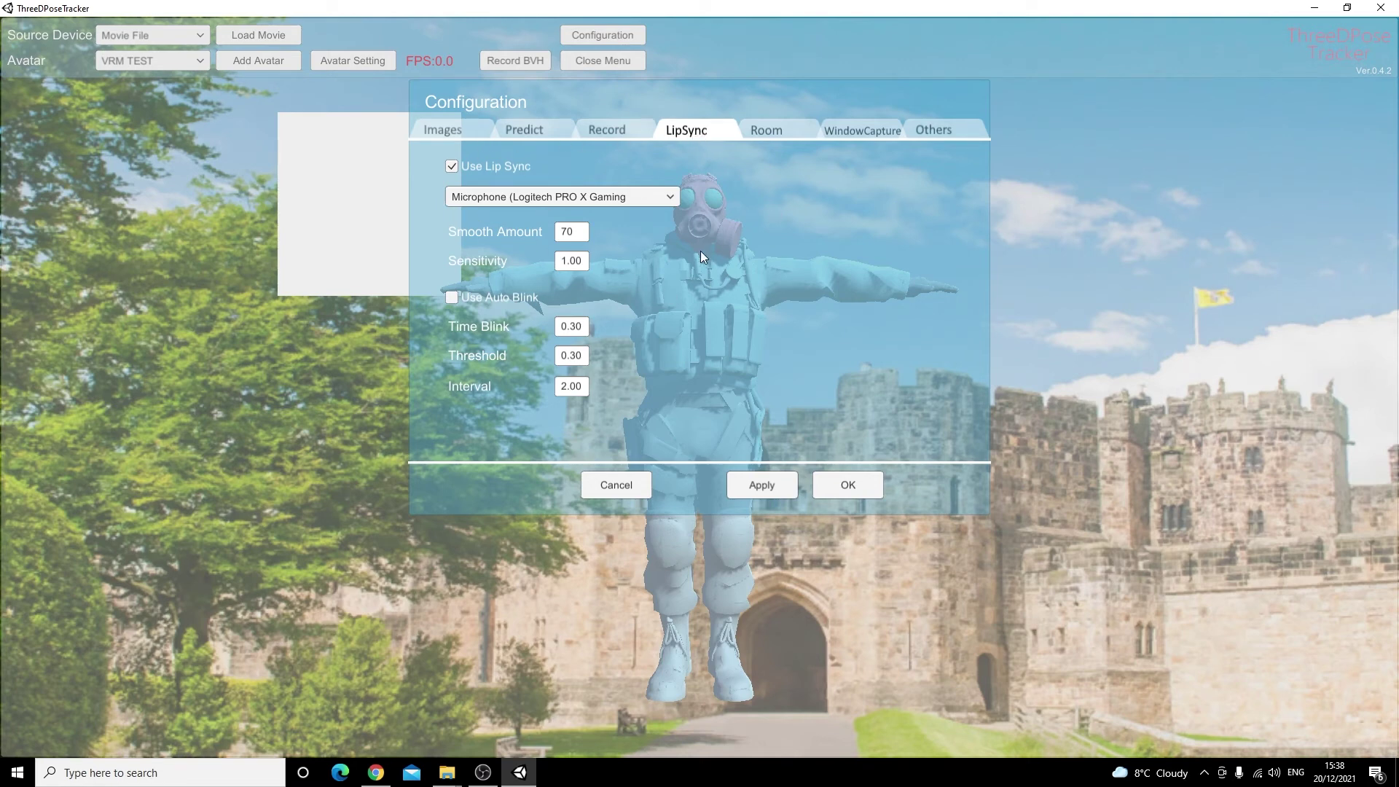
pyautogui.click(750, 130)
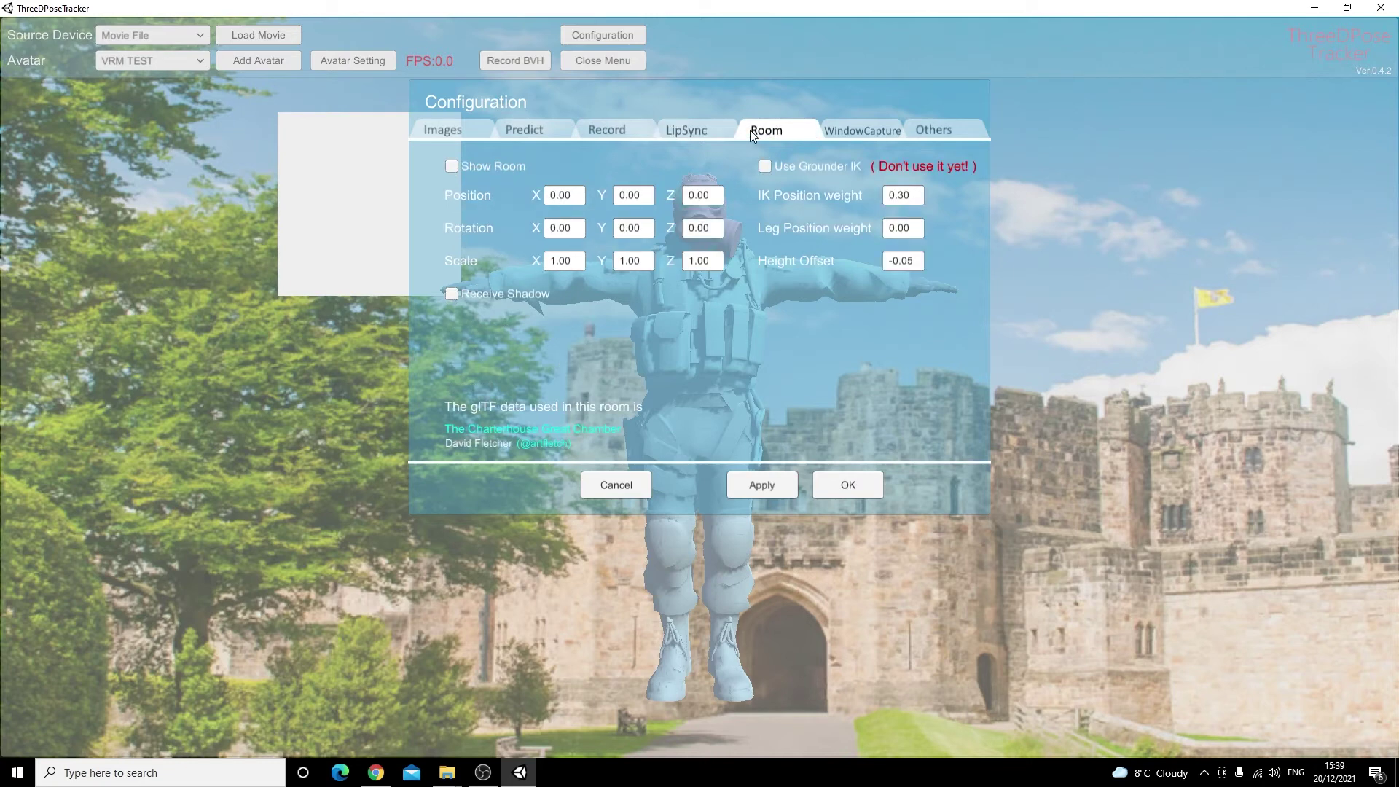
pyautogui.click(838, 134)
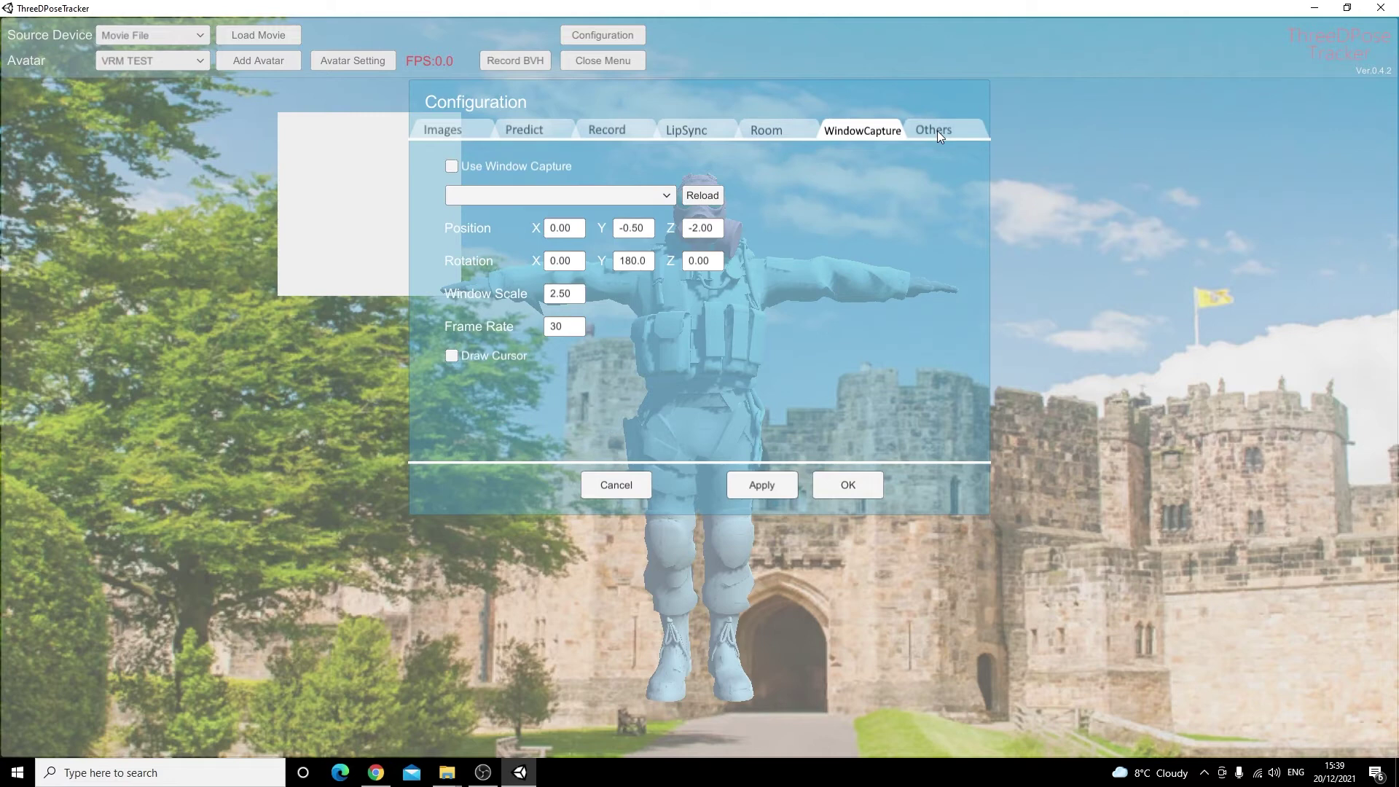
pyautogui.click(937, 130)
pyautogui.click(442, 130)
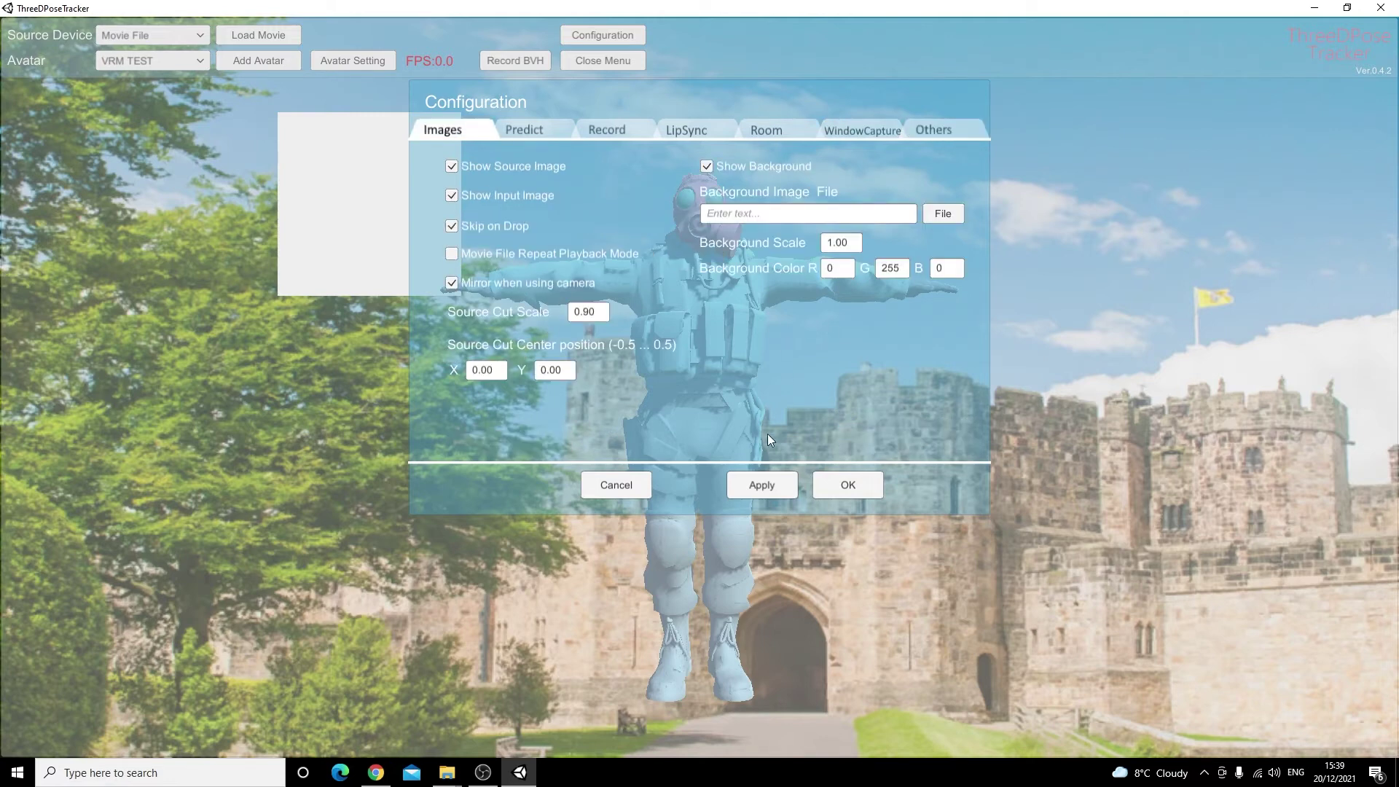
pyautogui.click(843, 492)
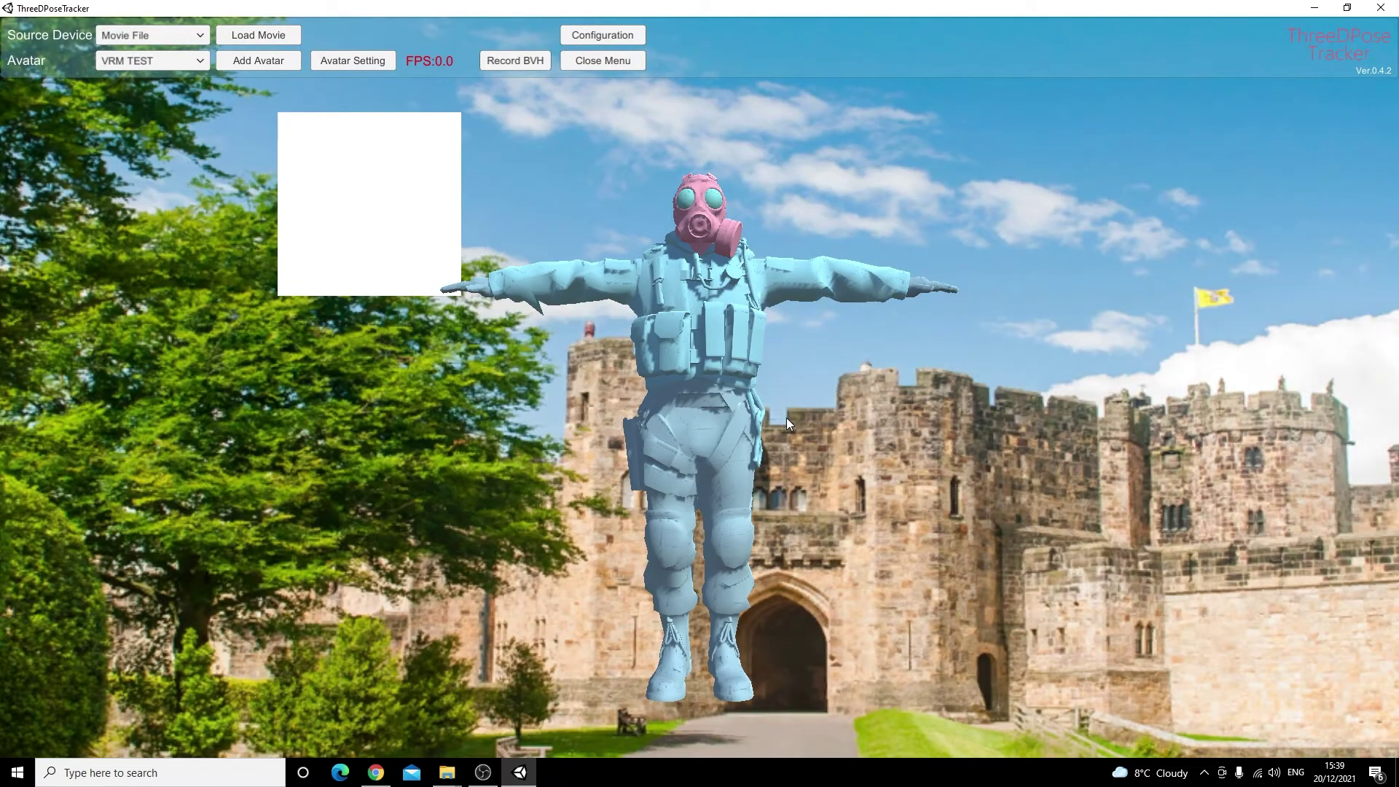
# - Load the Running Jumping Front Kick movie from Motion Capture\Resources to drive the avatar
pyautogui.click(270, 35)
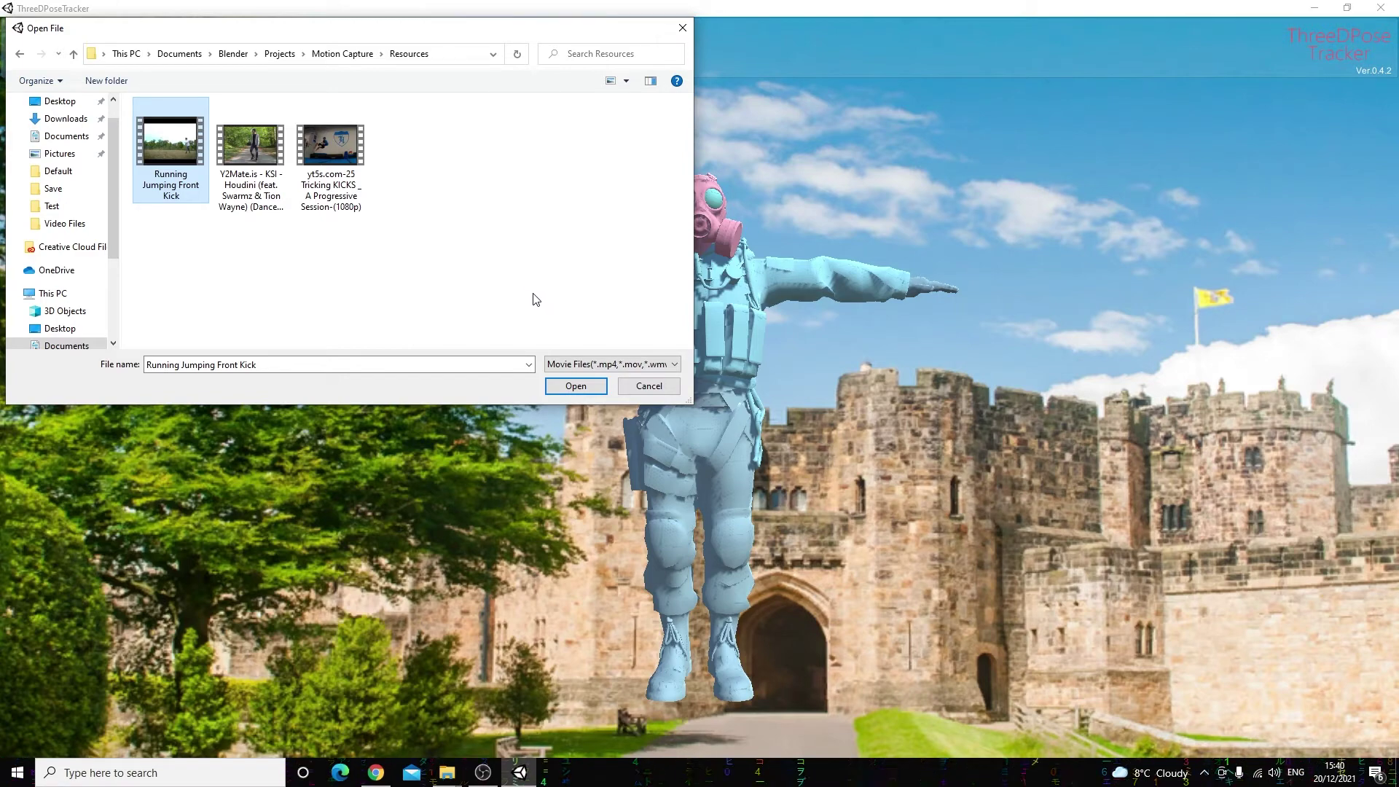
pyautogui.click(575, 386)
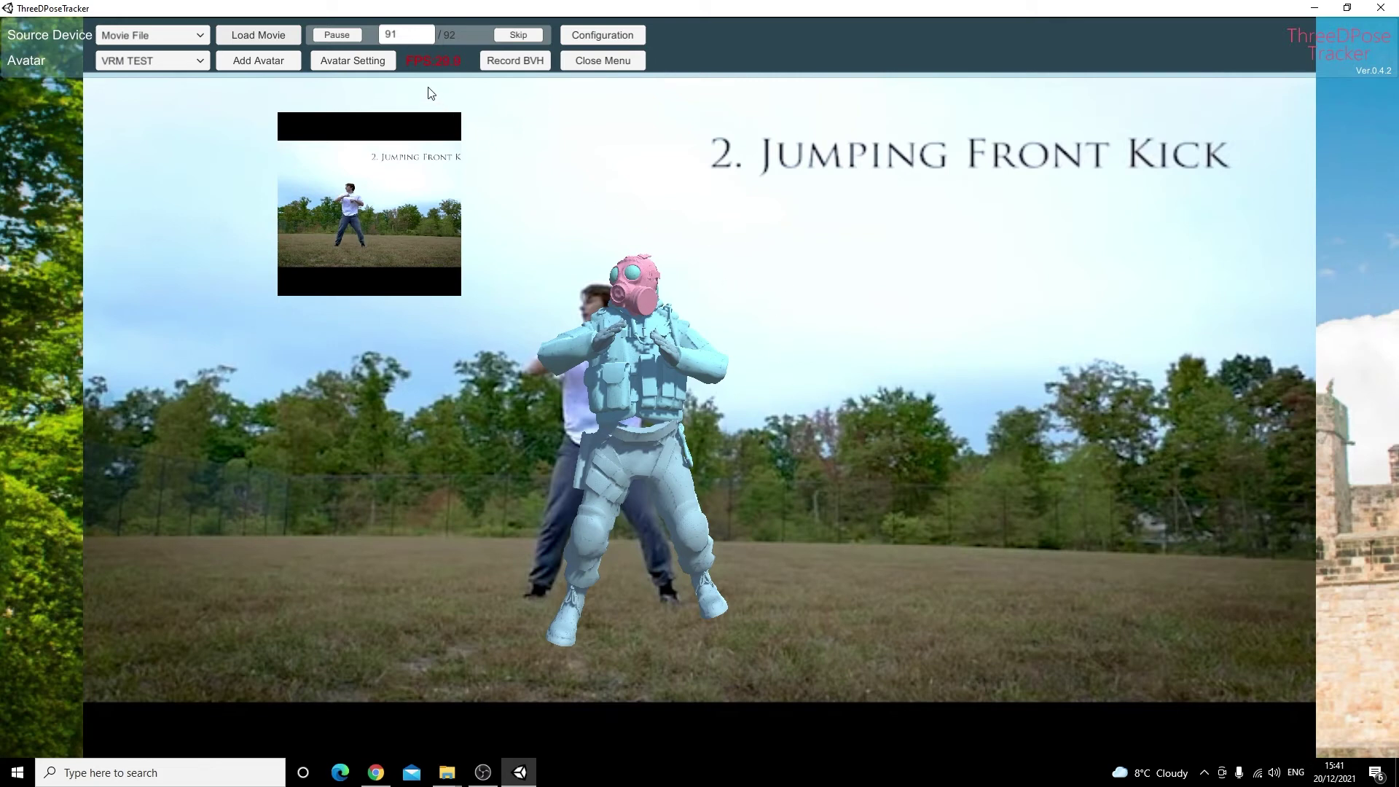
# - Start a BVH recording, reload the Running Jumping Front Kick movie to capture its motion, and stop the recording
pyautogui.click(519, 61)
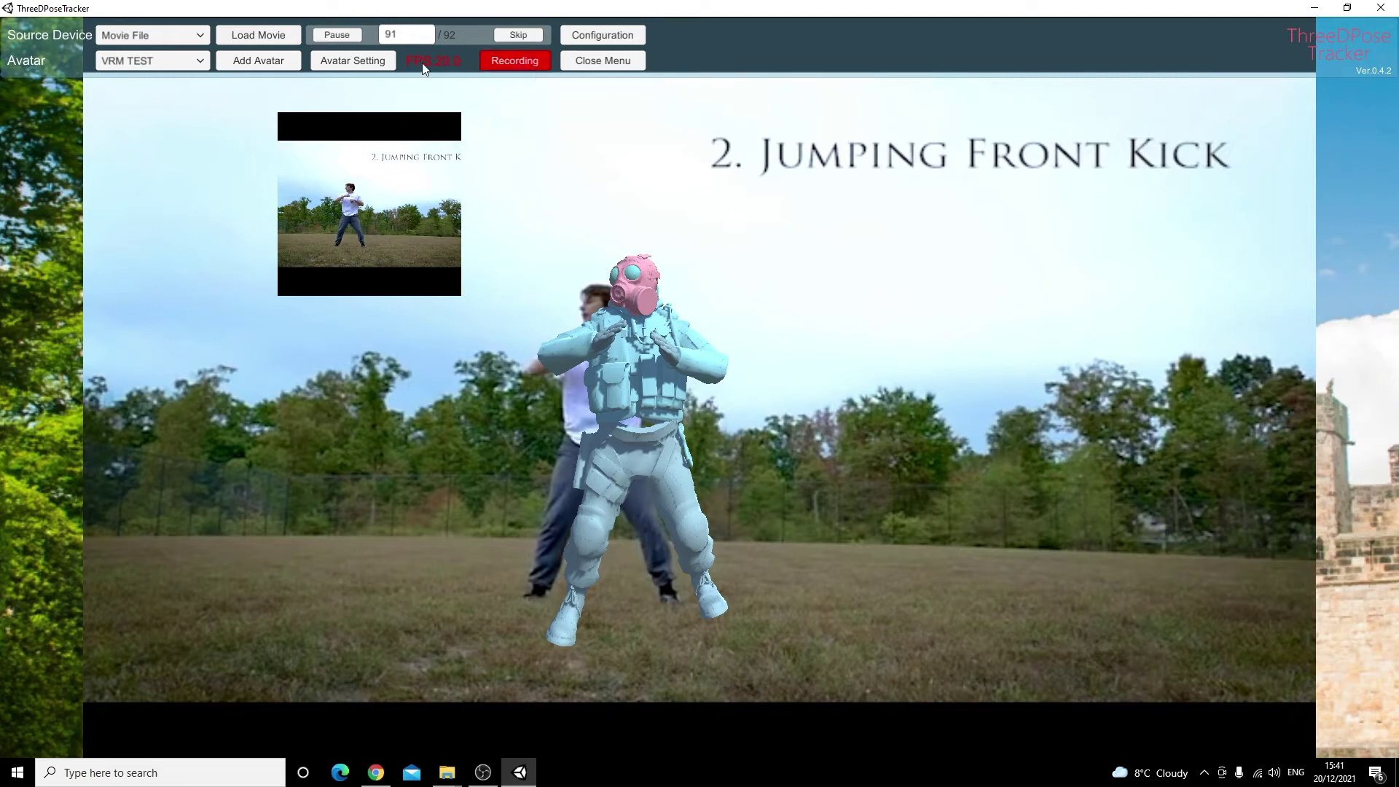
pyautogui.click(419, 39)
pyautogui.click(278, 32)
pyautogui.click(175, 150)
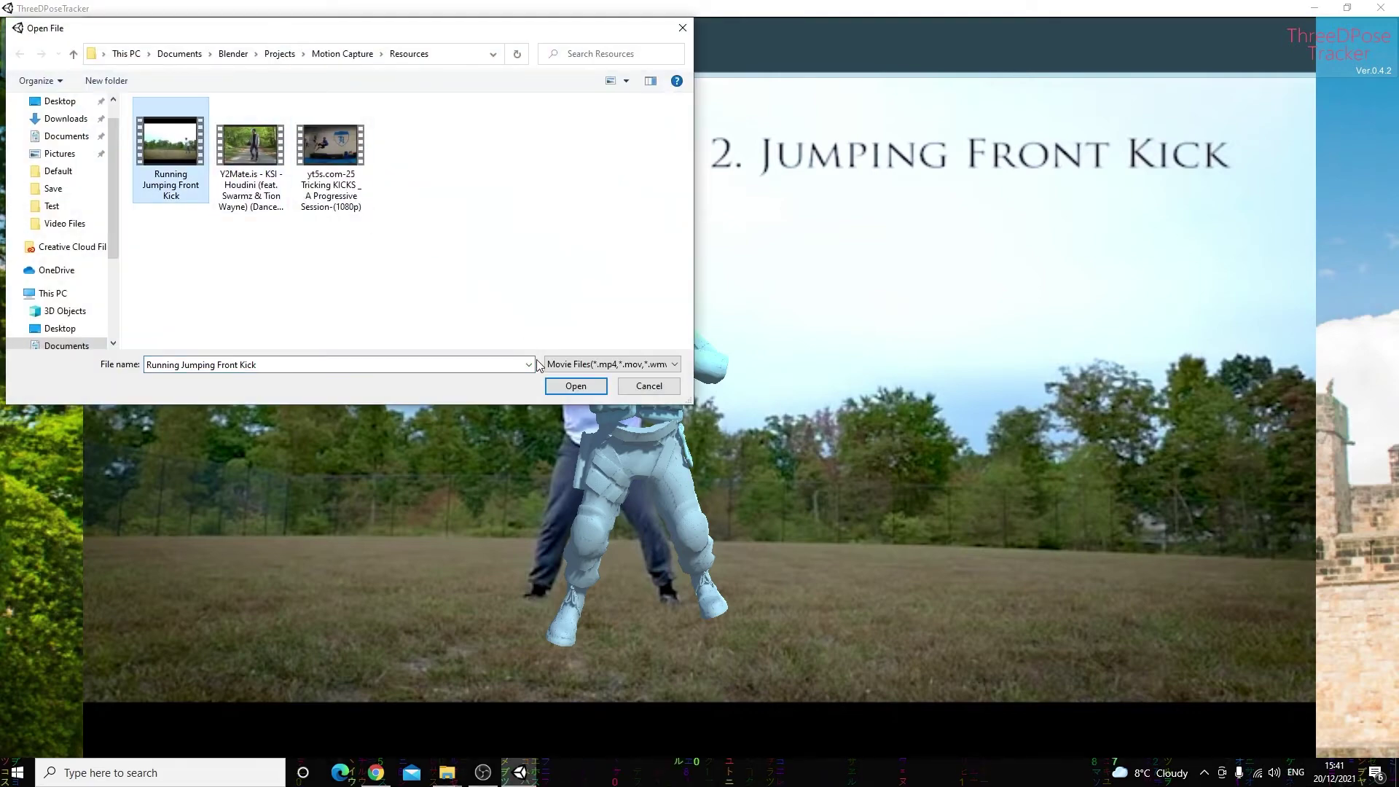
pyautogui.click(583, 387)
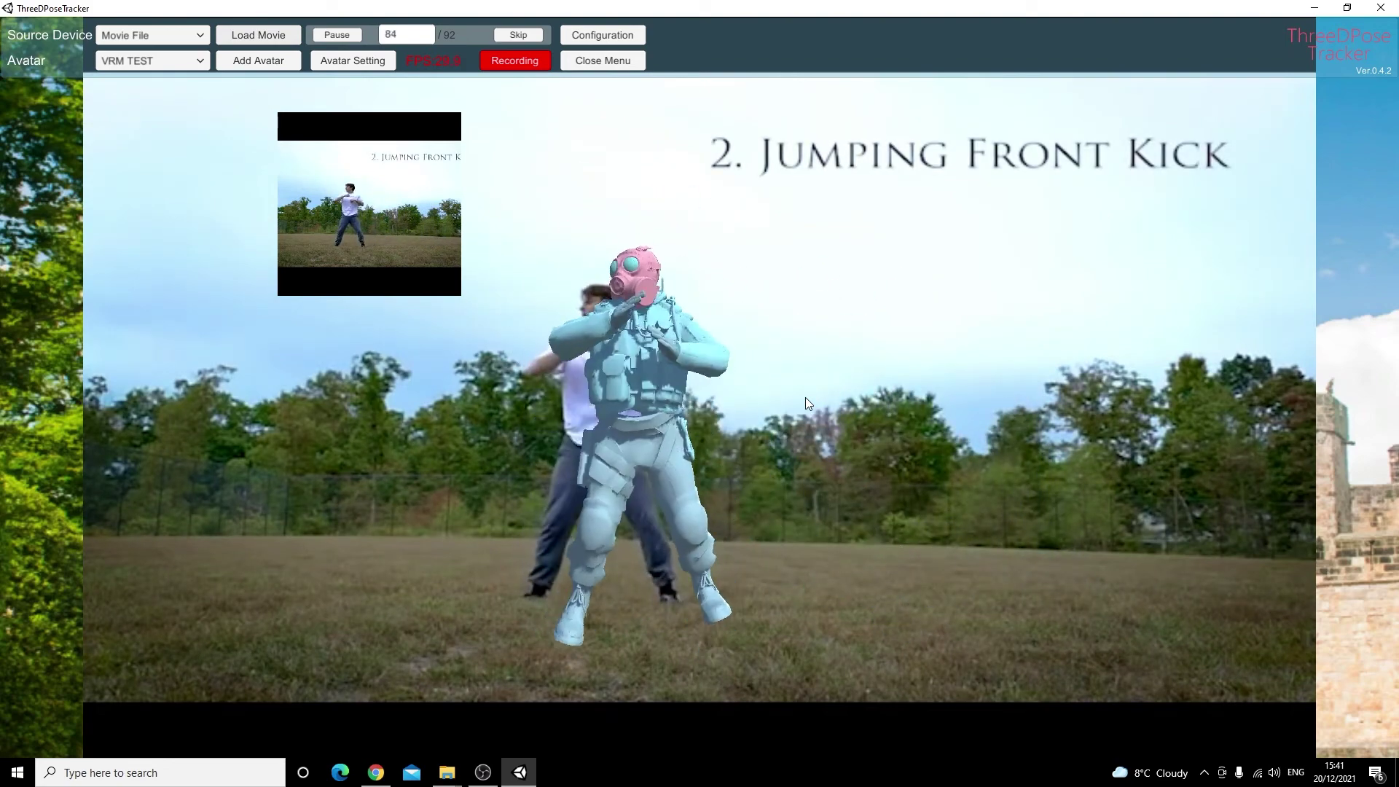
pyautogui.click(518, 59)
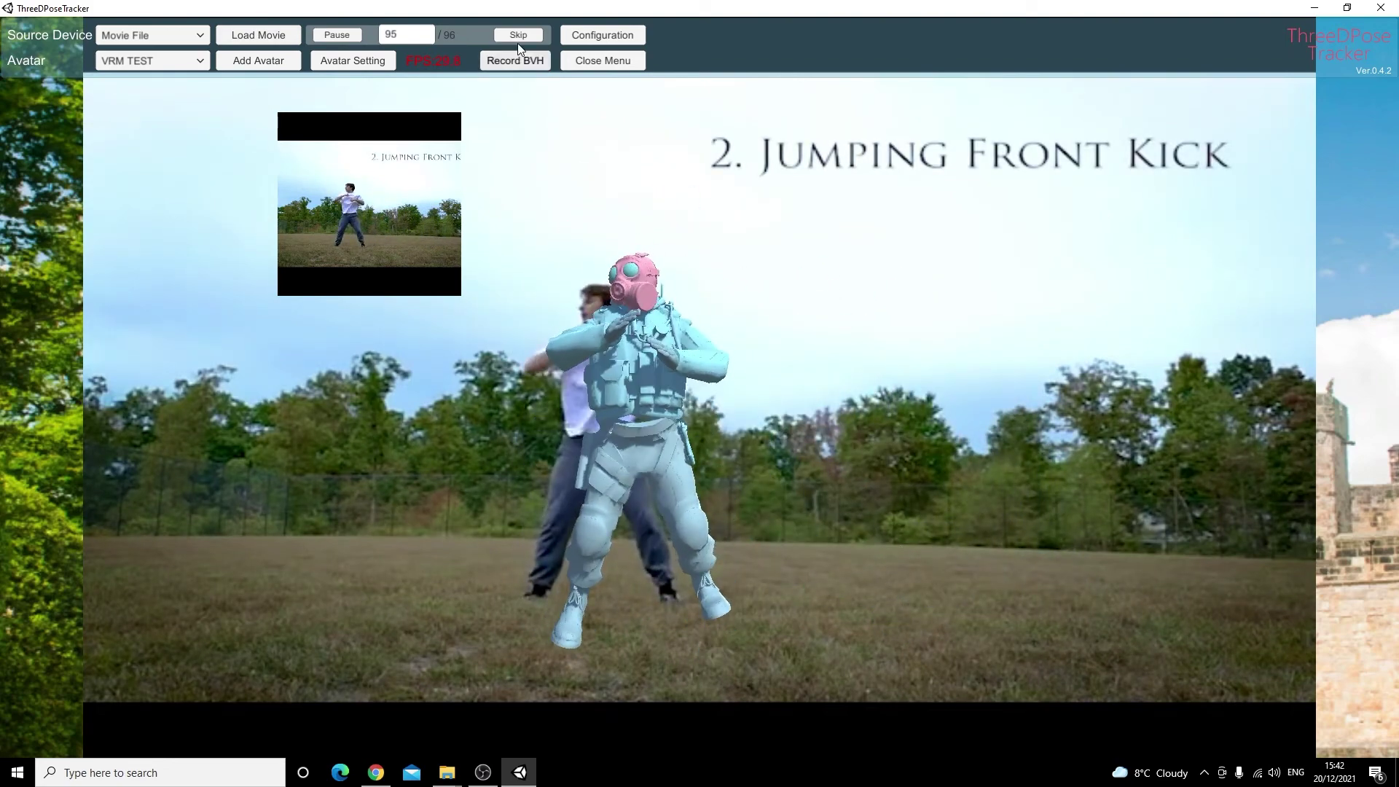
# - Start the BVH recording of the avatar again and stop it to open the file saving dialog
pyautogui.click(334, 37)
pyautogui.click(509, 64)
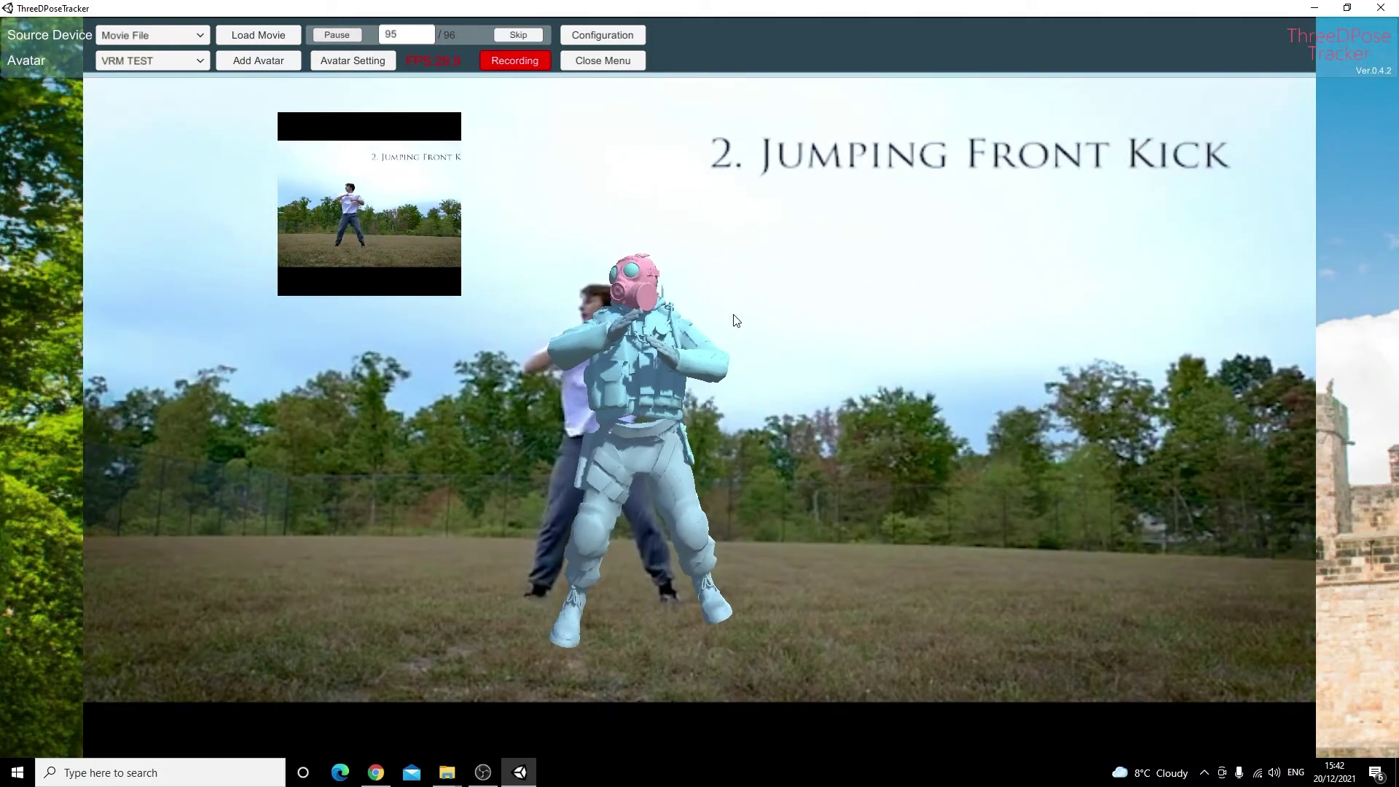
pyautogui.click(512, 64)
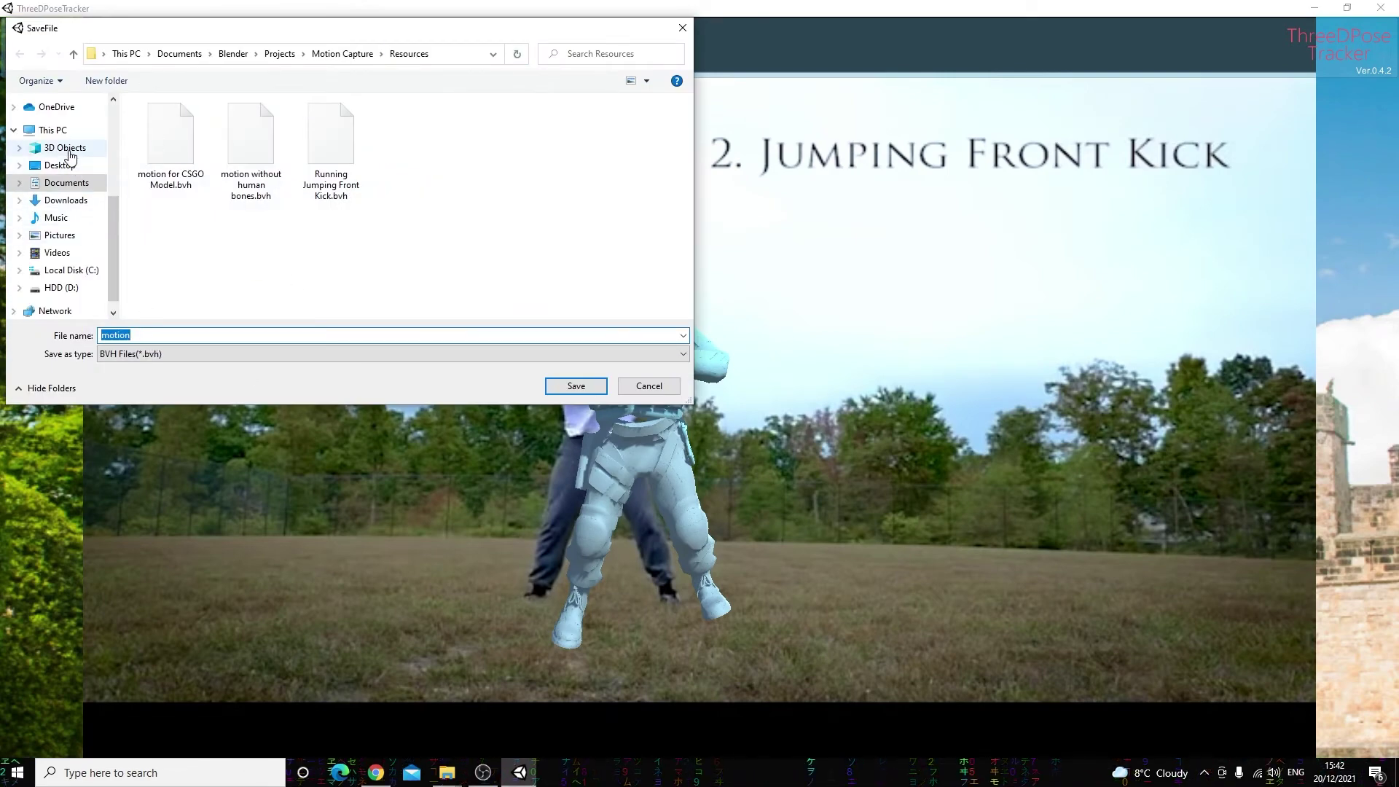
# - Save the recorded motion as a BVH file in Desktop\Test, adding "capture" to the suggested name "motion"
pyautogui.click(59, 165)
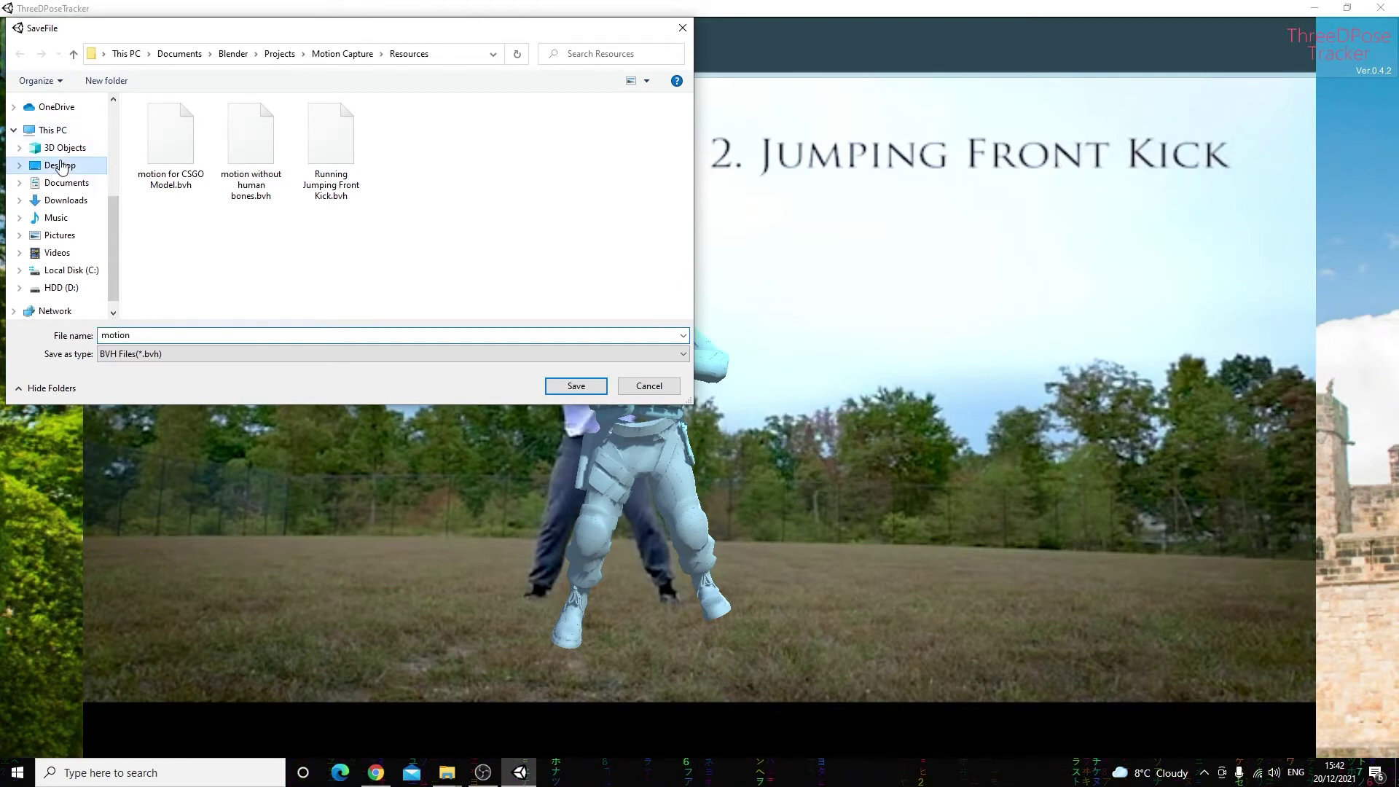
pyautogui.doubleClick(191, 225)
pyautogui.click(169, 337)
pyautogui.doubleClick(169, 337)
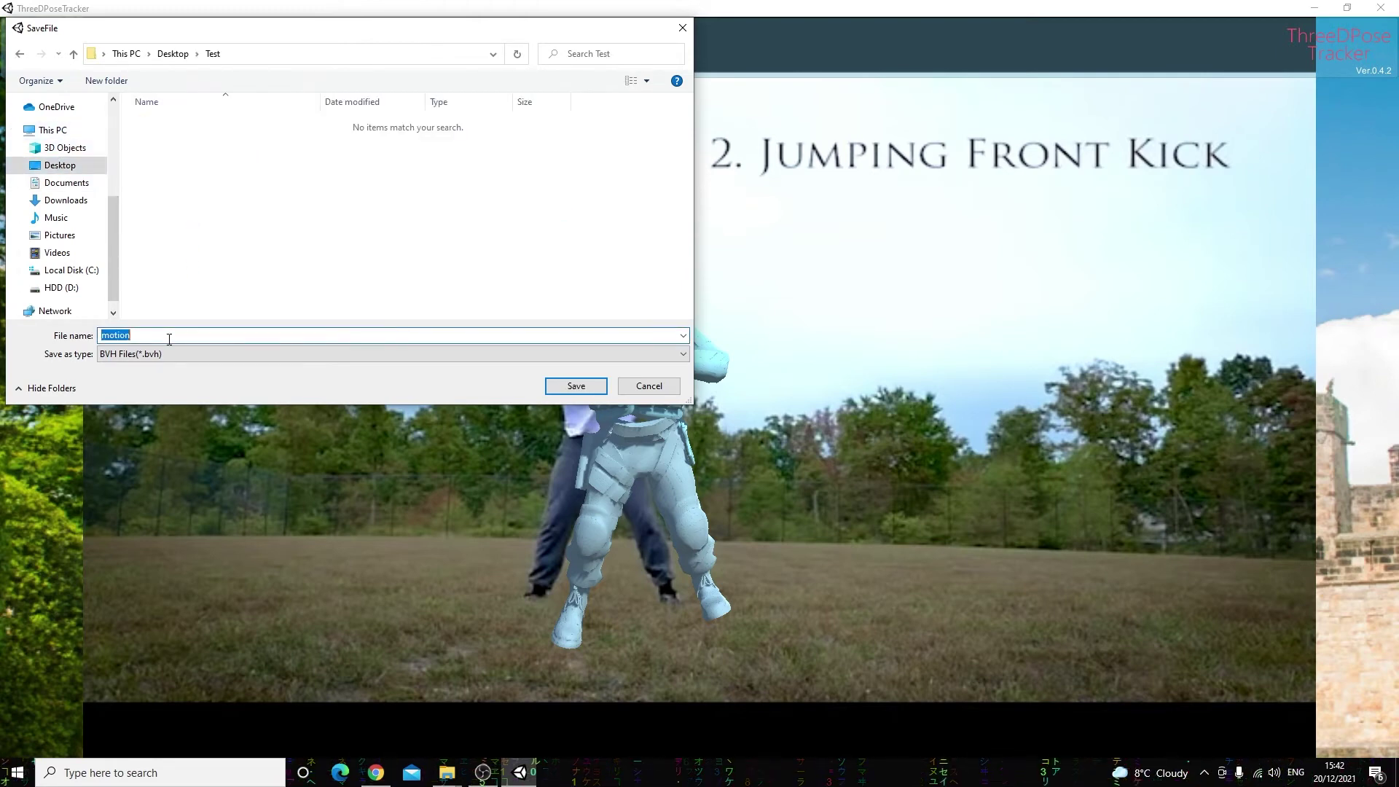
pyautogui.click(166, 334)
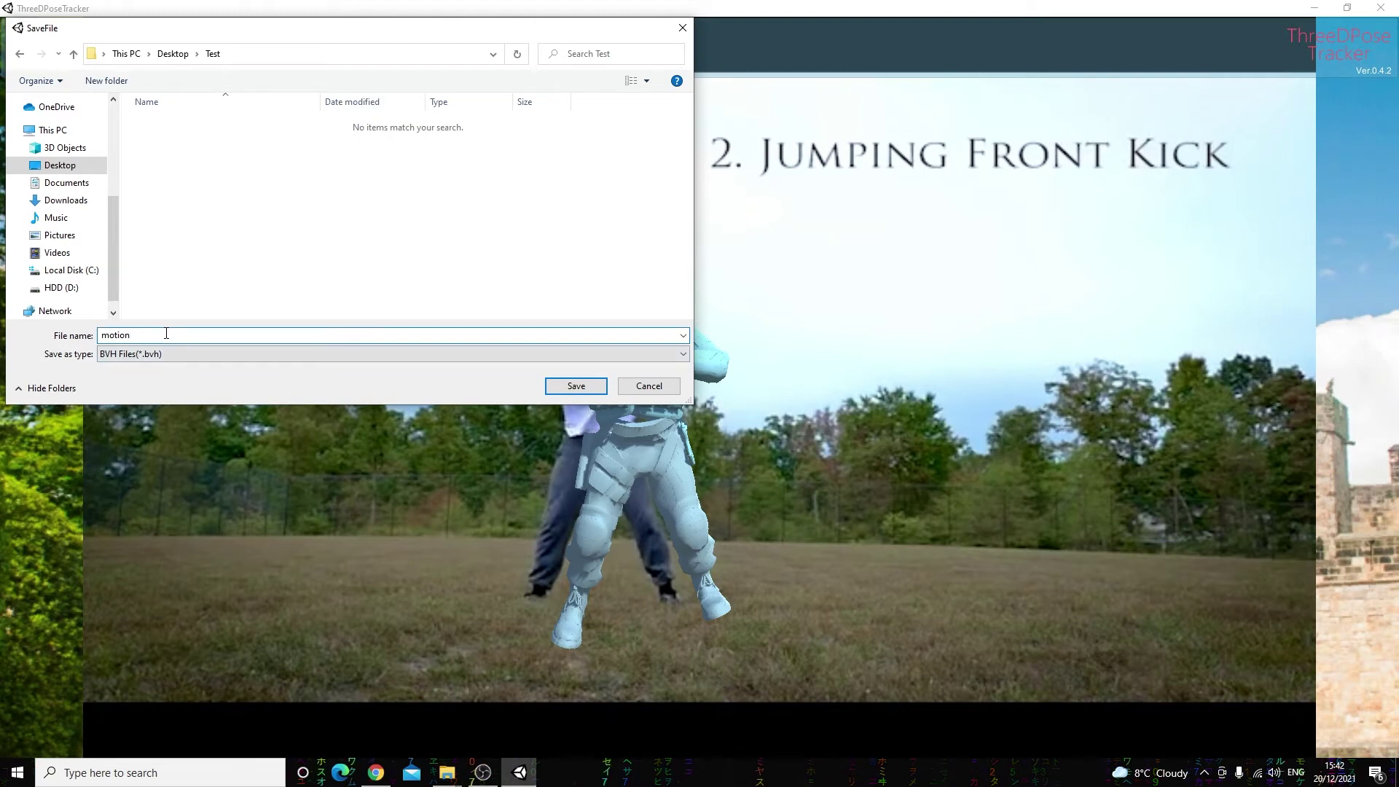
pyautogui.write('capture')
pyautogui.click(569, 389)
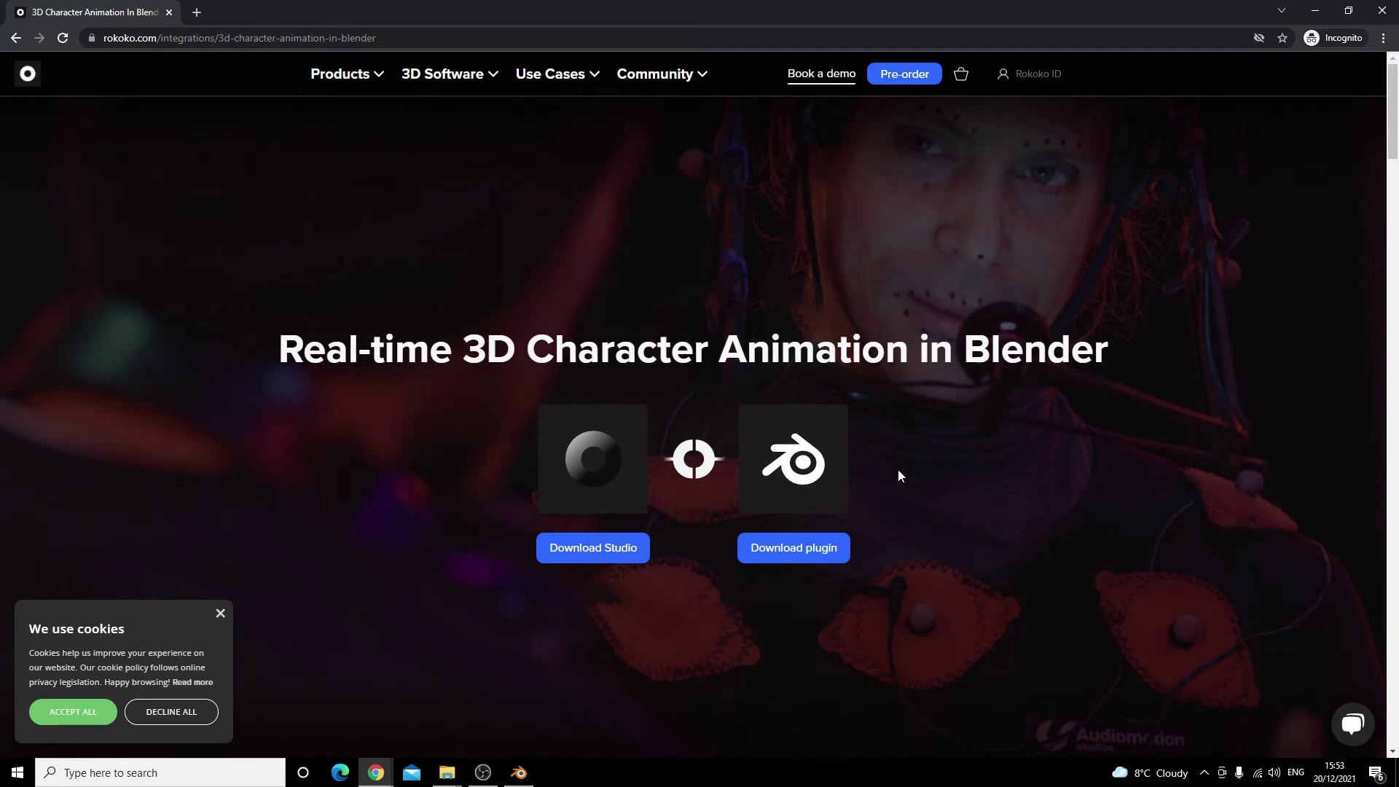
# - In Chrome, download the Rokoko plugin for Blender and the latest VRM_Addon_for_Blender release as a source code zip
pyautogui.click(782, 548)
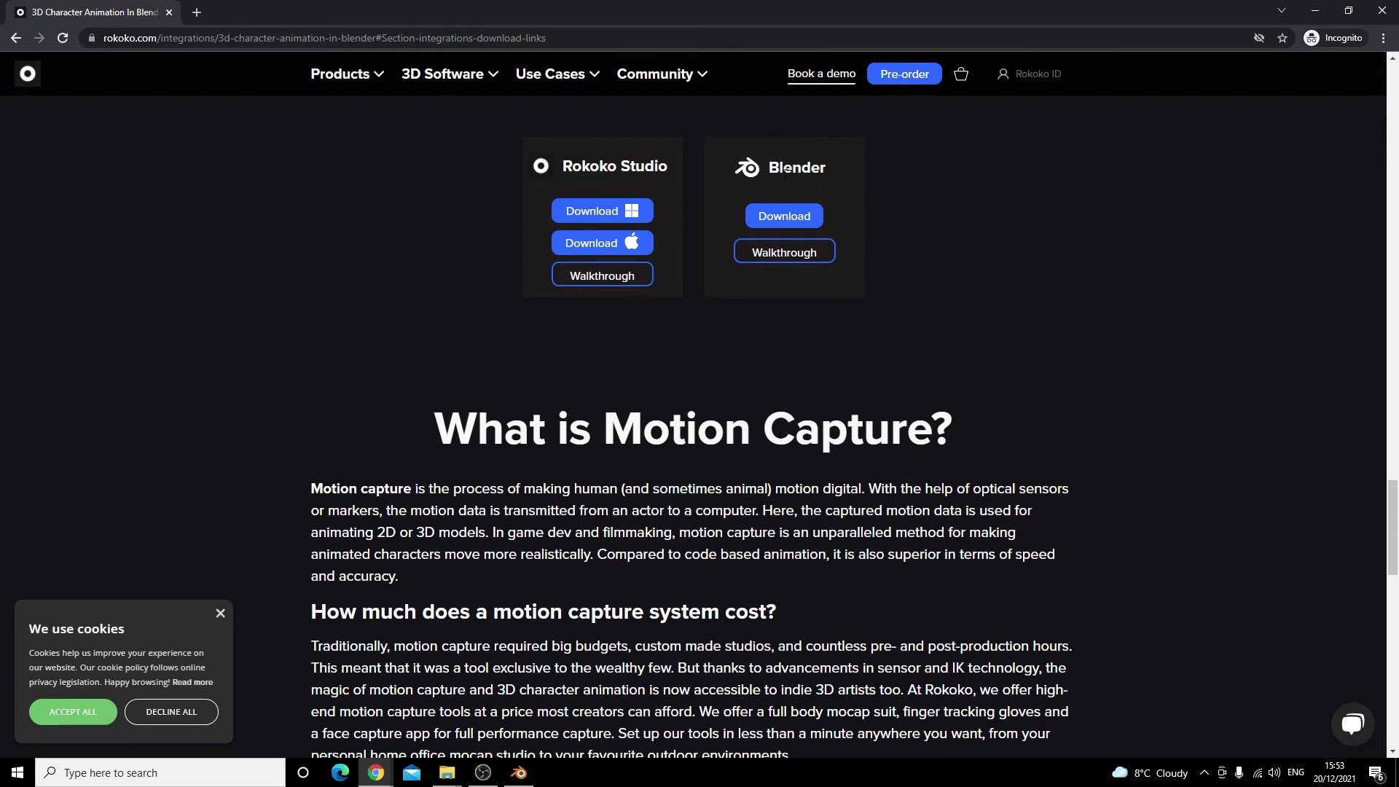
pyautogui.click(772, 221)
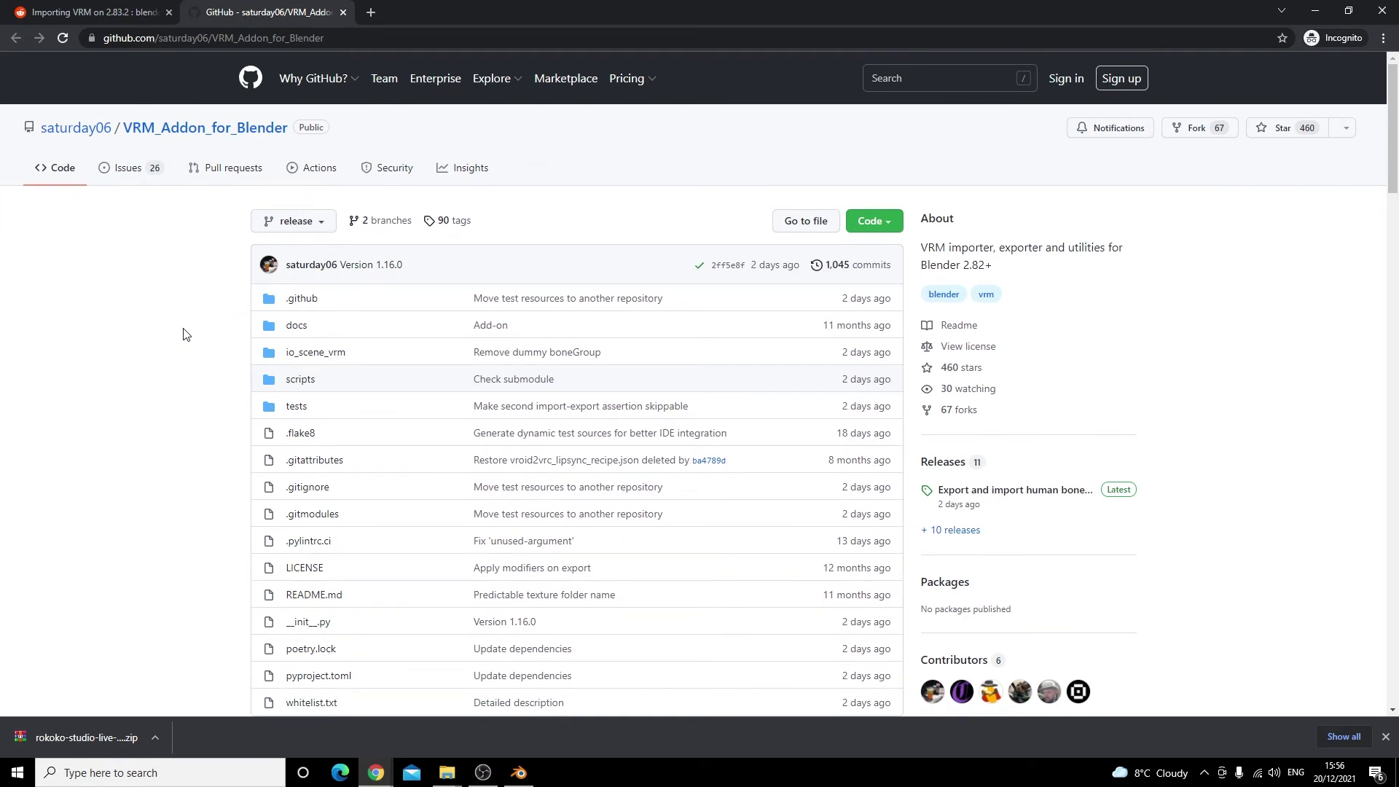
pyautogui.click(958, 463)
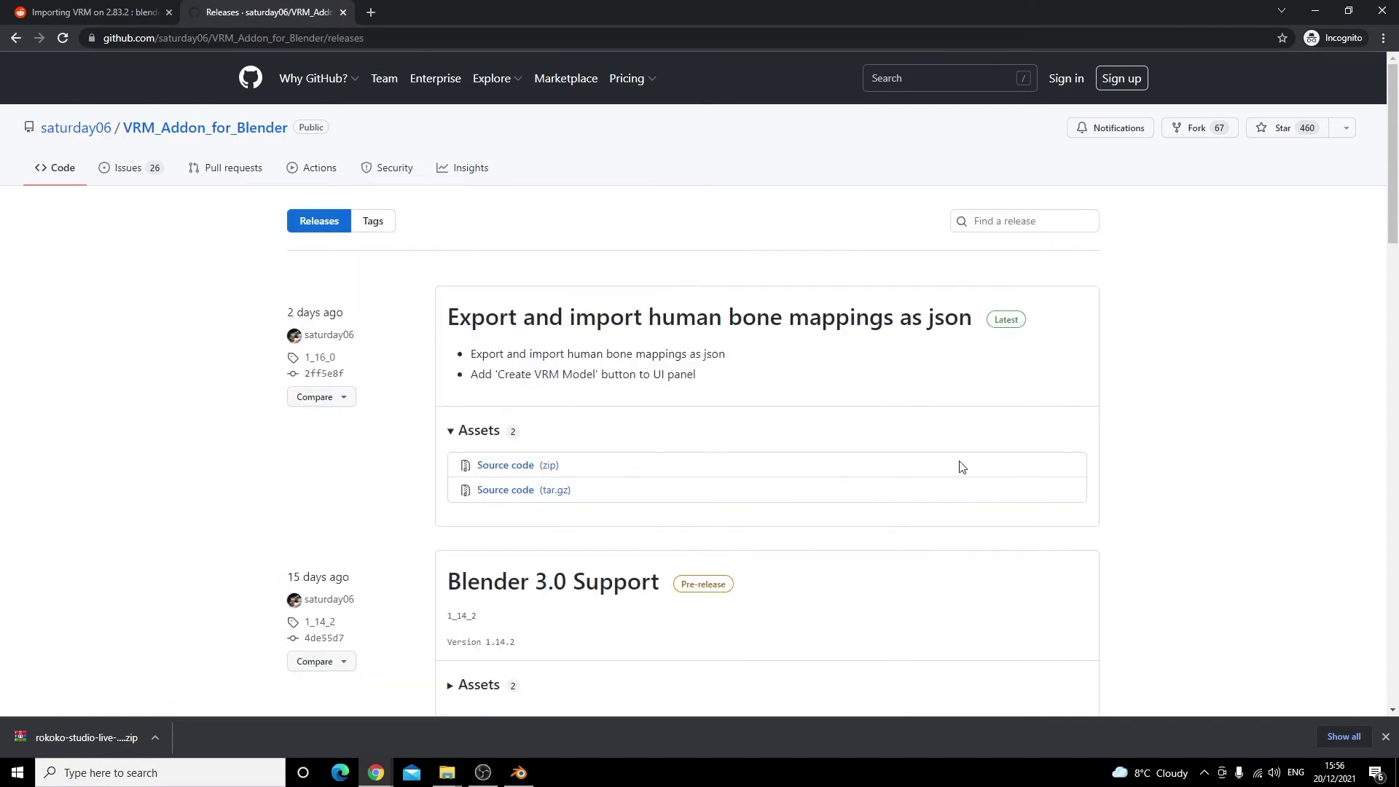
pyautogui.click(551, 470)
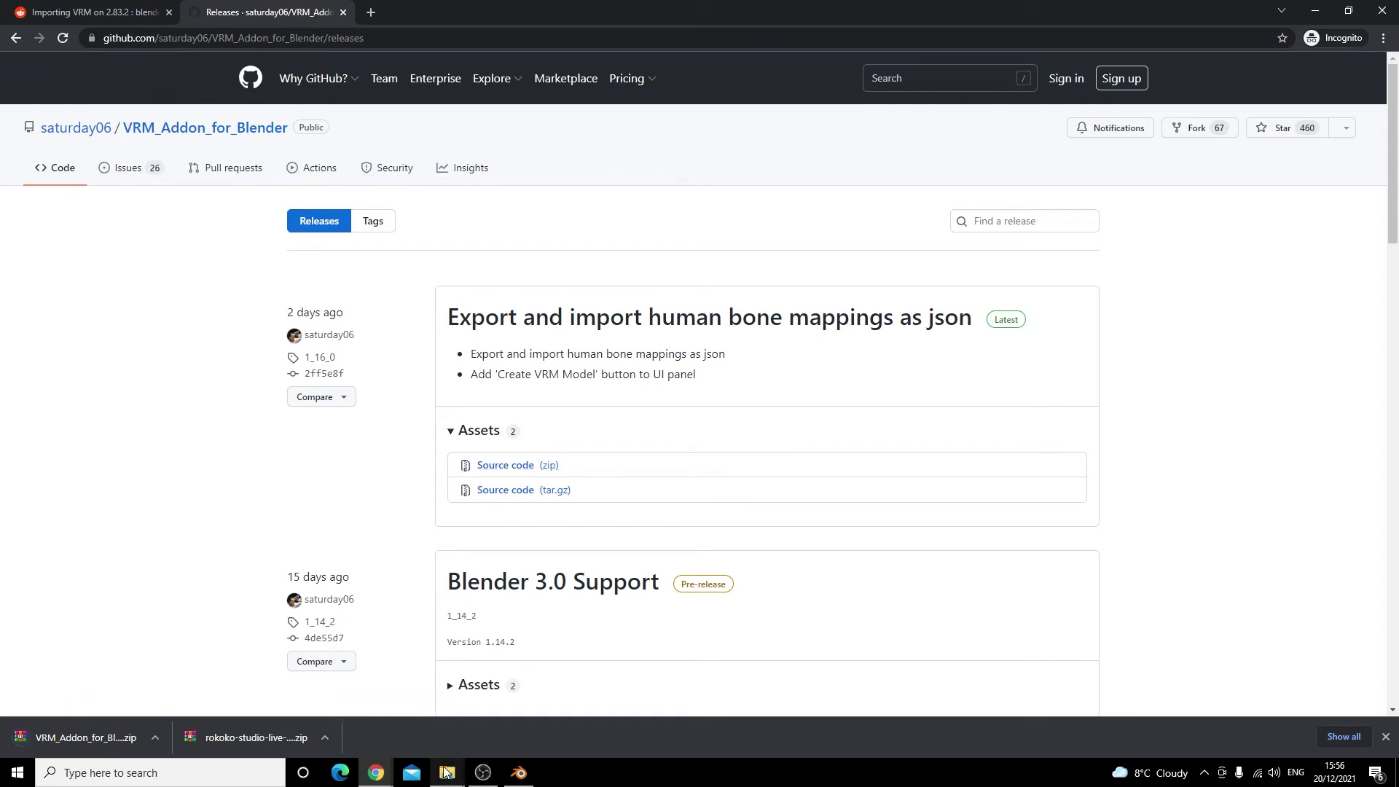
# - In File Explorer, move the downloaded rokoko-studio-live-blender-master and VRM_Addon_for_Blender-1_16_0 archives from Downloads into the Blender Addons folder
pyautogui.moveTo(446, 770)
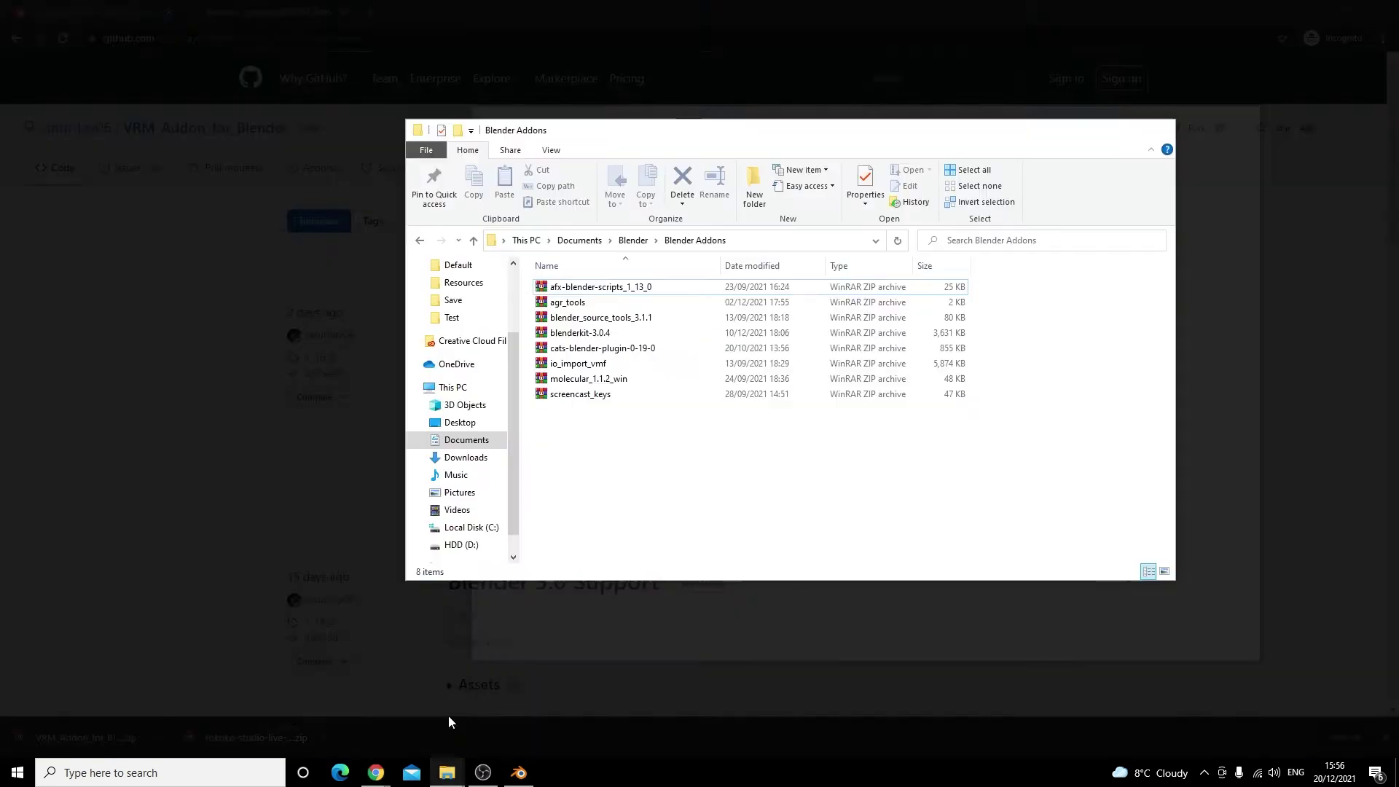
pyautogui.click(448, 715)
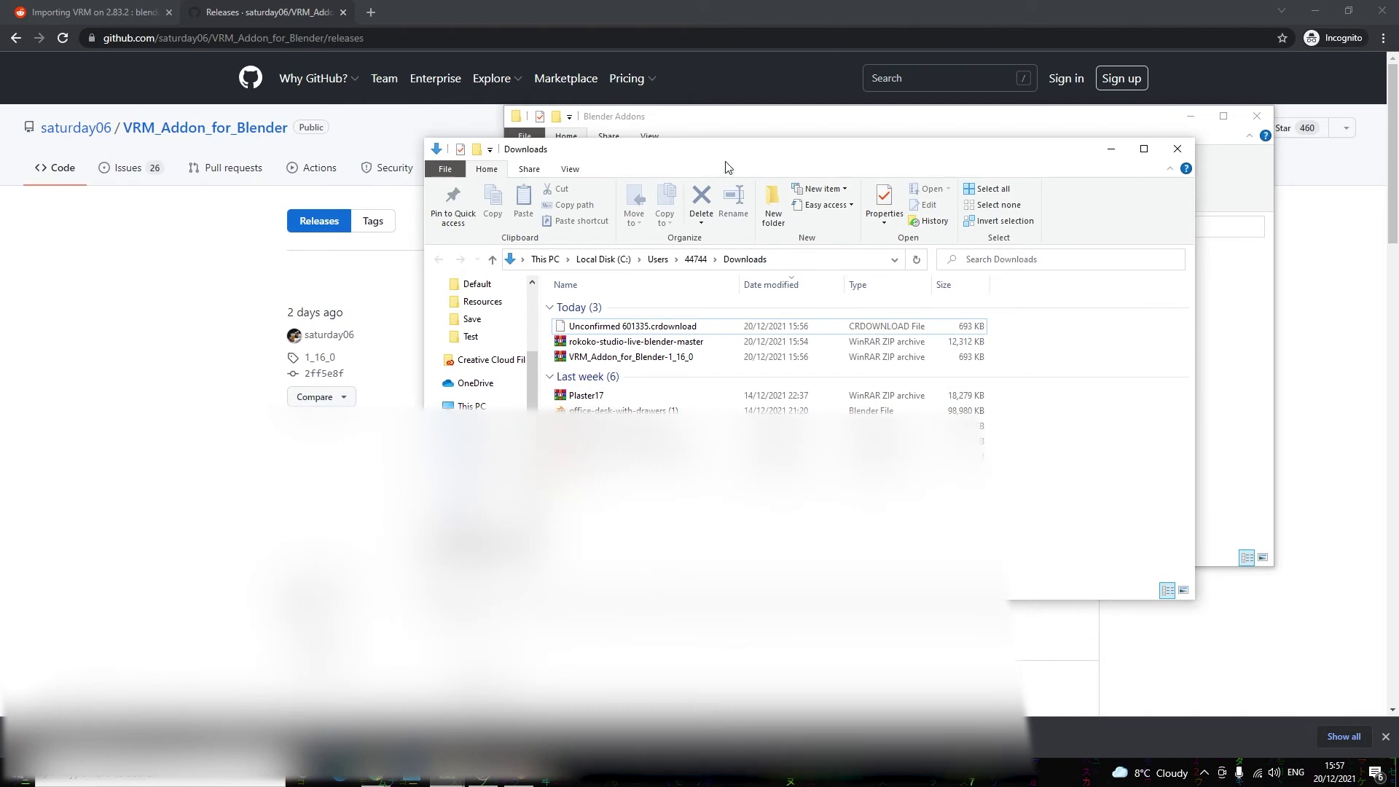
pyautogui.moveTo(726, 160); pyautogui.dragTo(344, 187)
pyautogui.moveTo(638, 387); pyautogui.dragTo(931, 461)
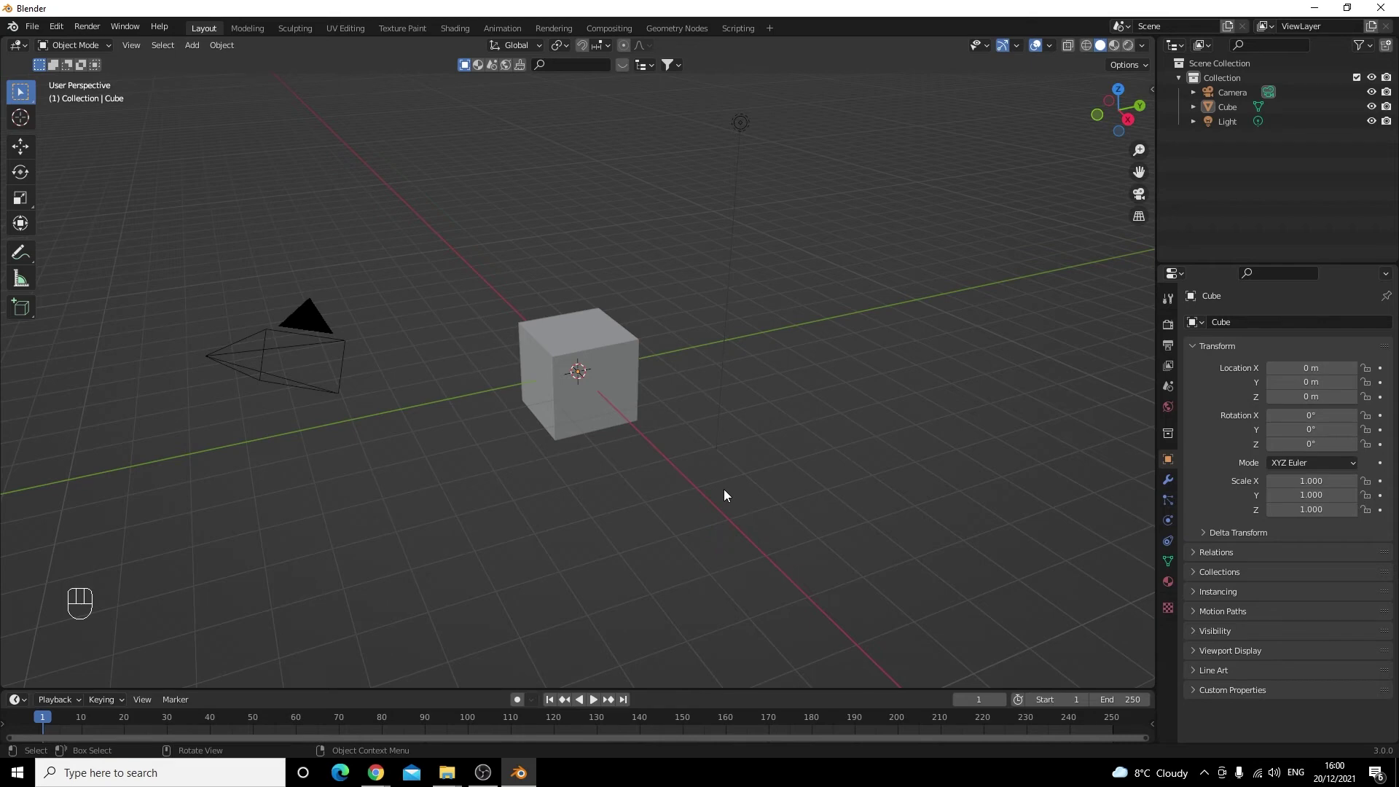
# - In Blender, install the add-on rokoko-studio-live-blender-master.zip from Documents\Blender\Blender Addons
pyautogui.click(56, 27)
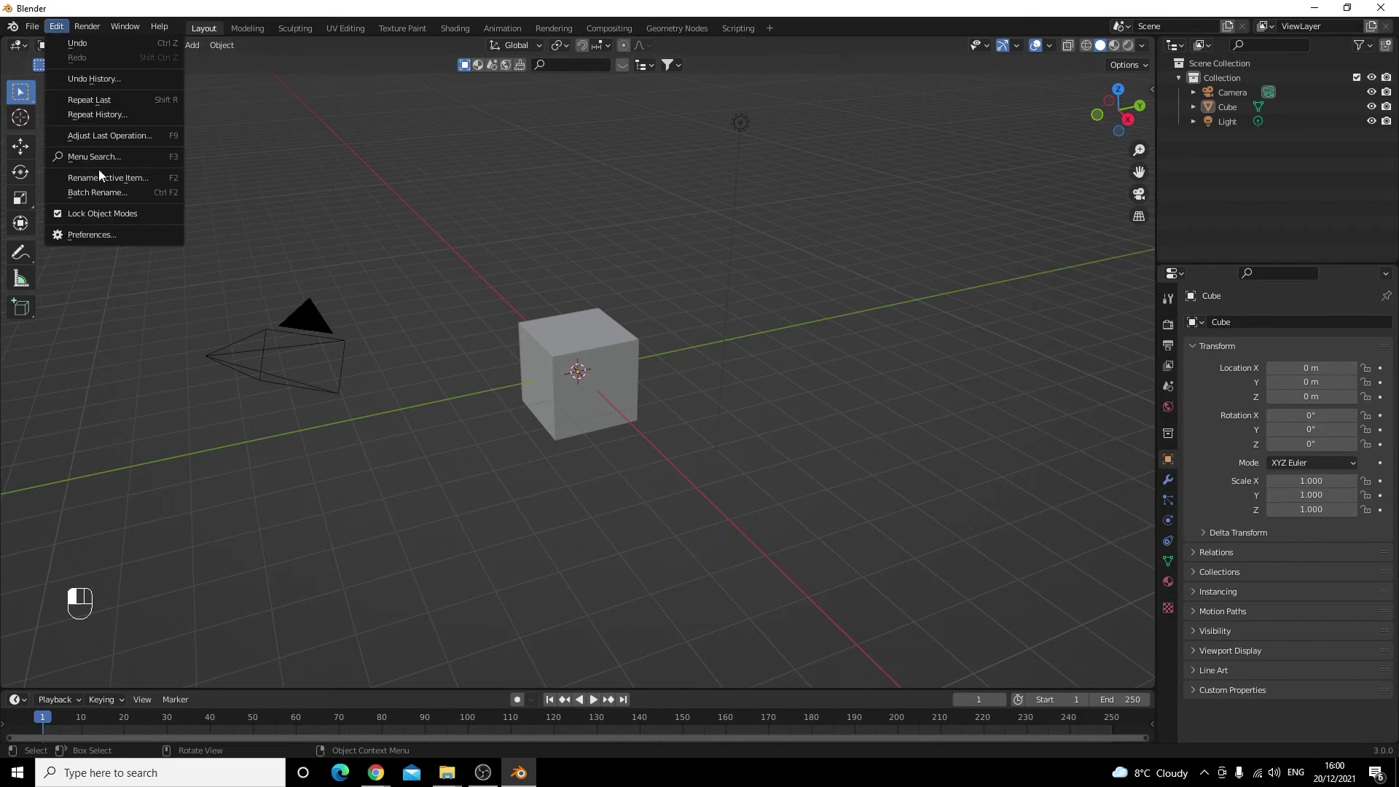
pyautogui.click(109, 237)
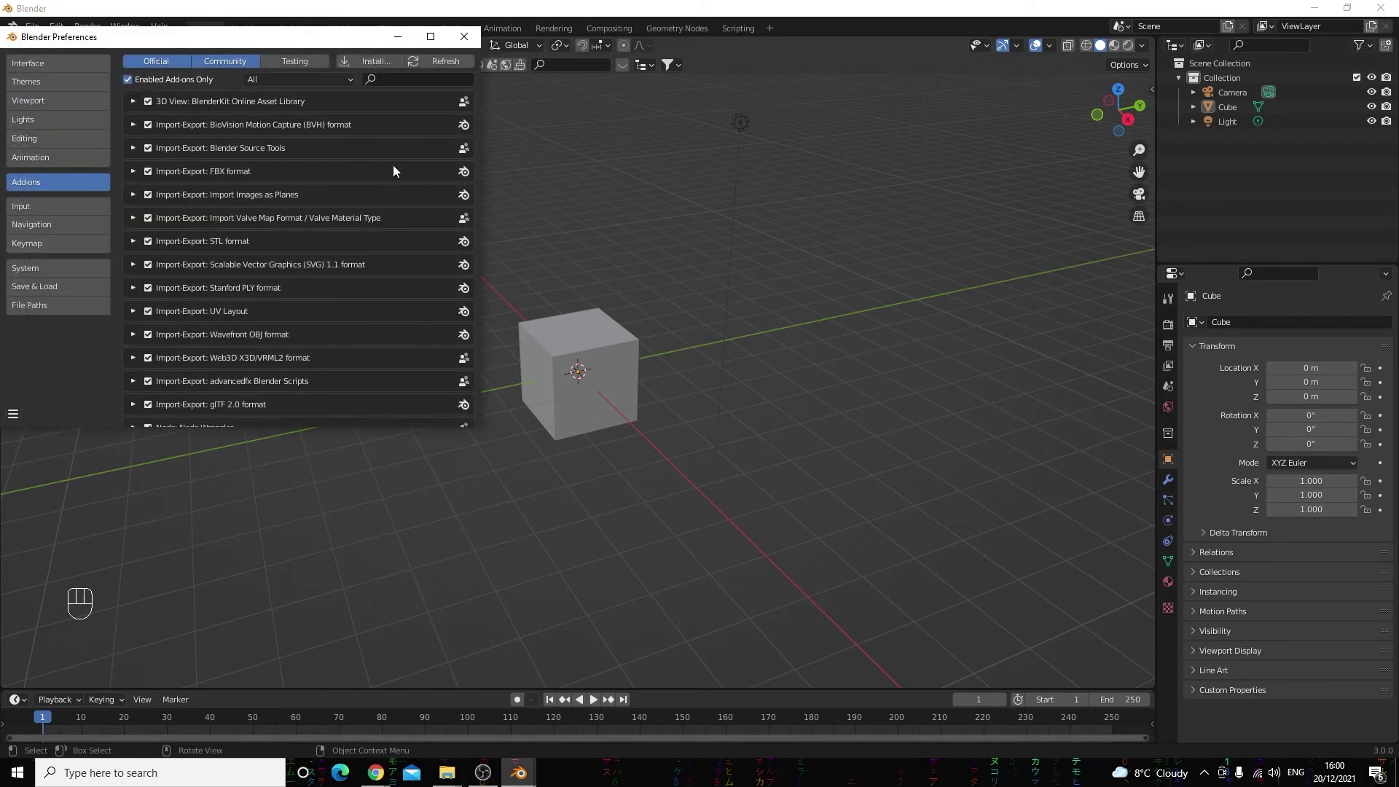
pyautogui.click(356, 61)
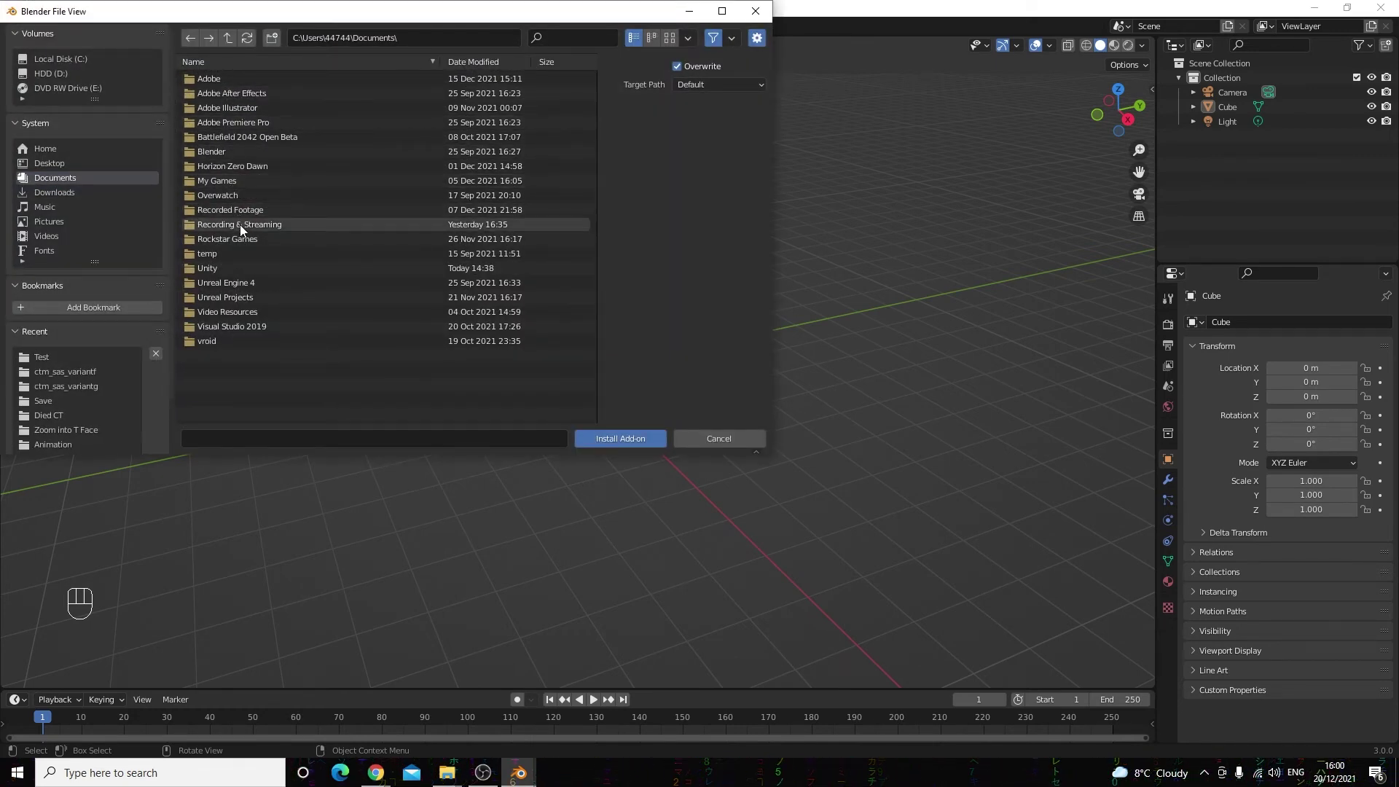
pyautogui.doubleClick(232, 150)
pyautogui.doubleClick(244, 79)
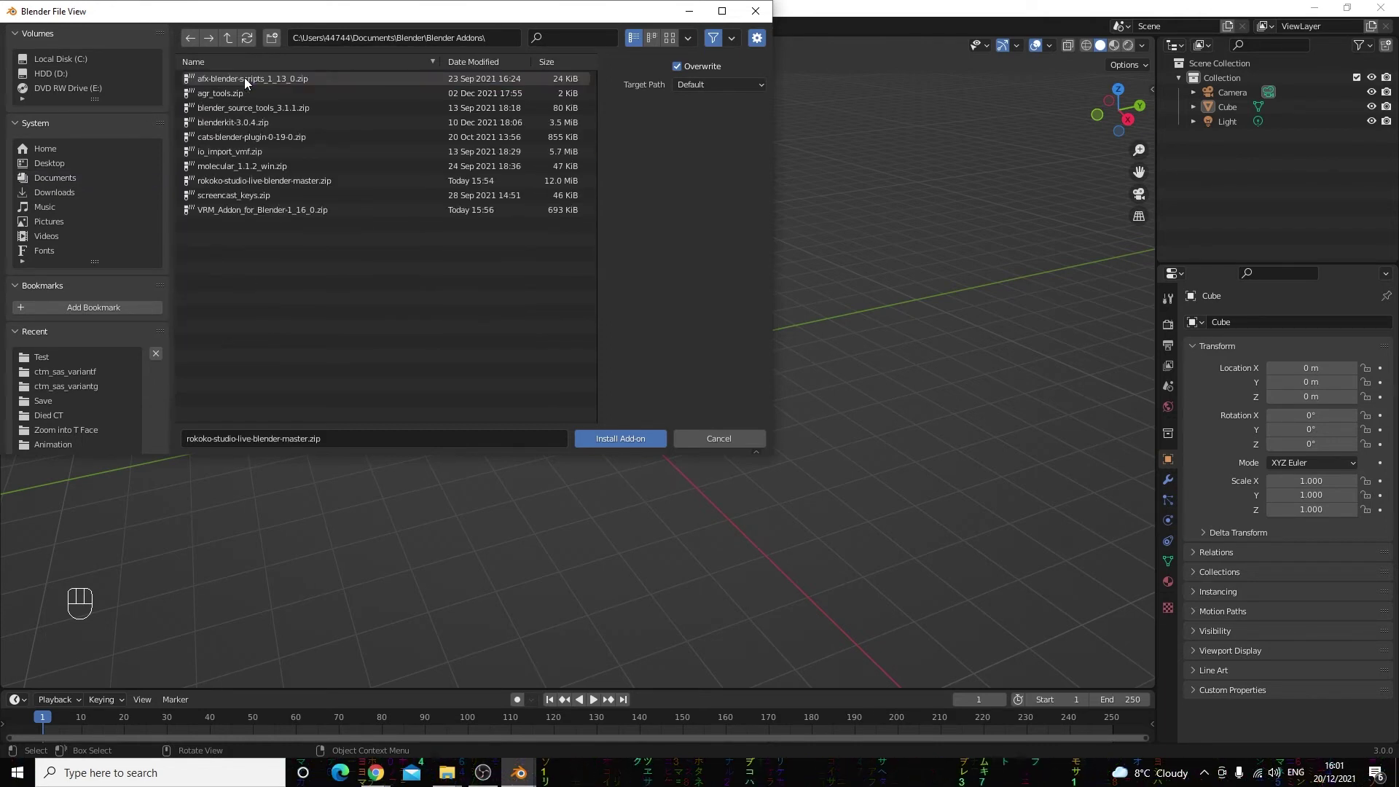
pyautogui.click(286, 172)
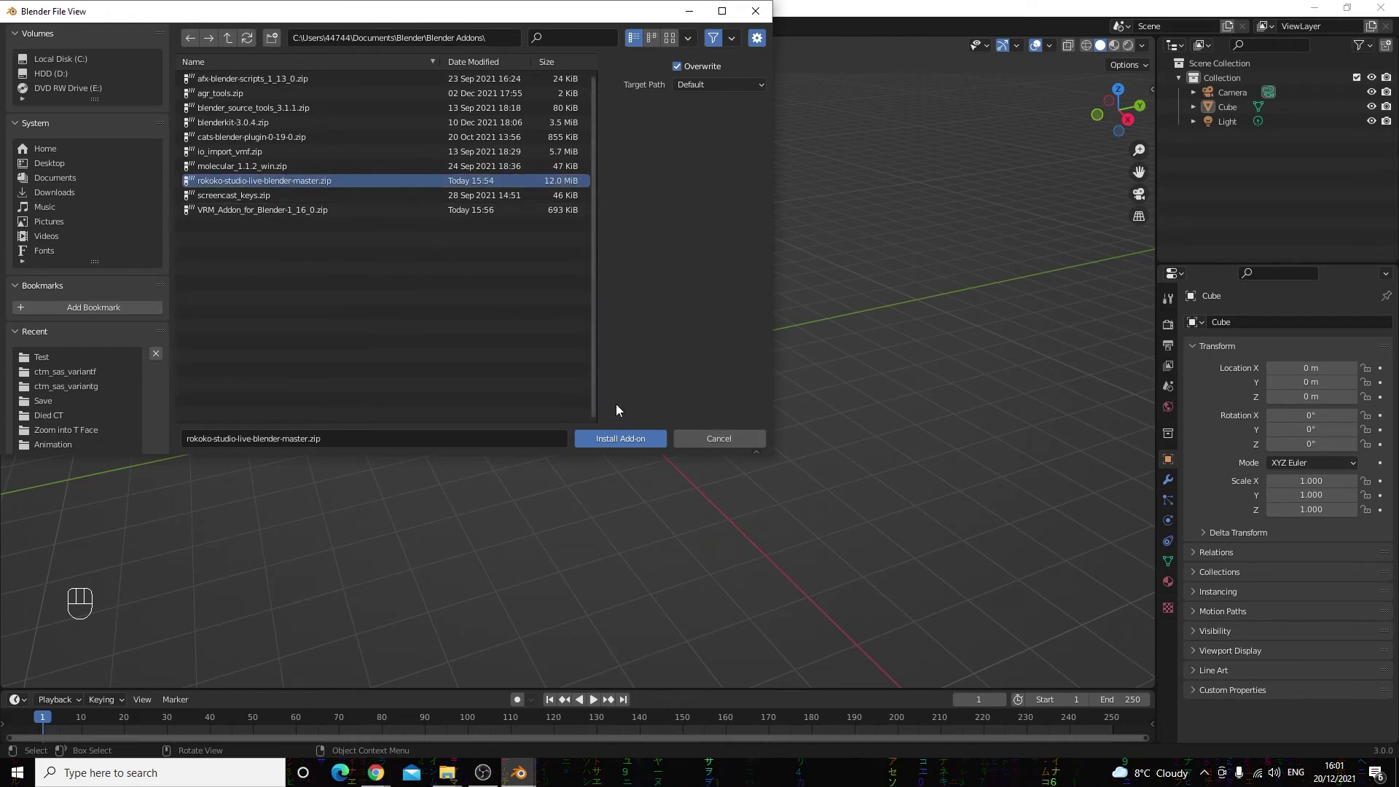
pyautogui.click(623, 442)
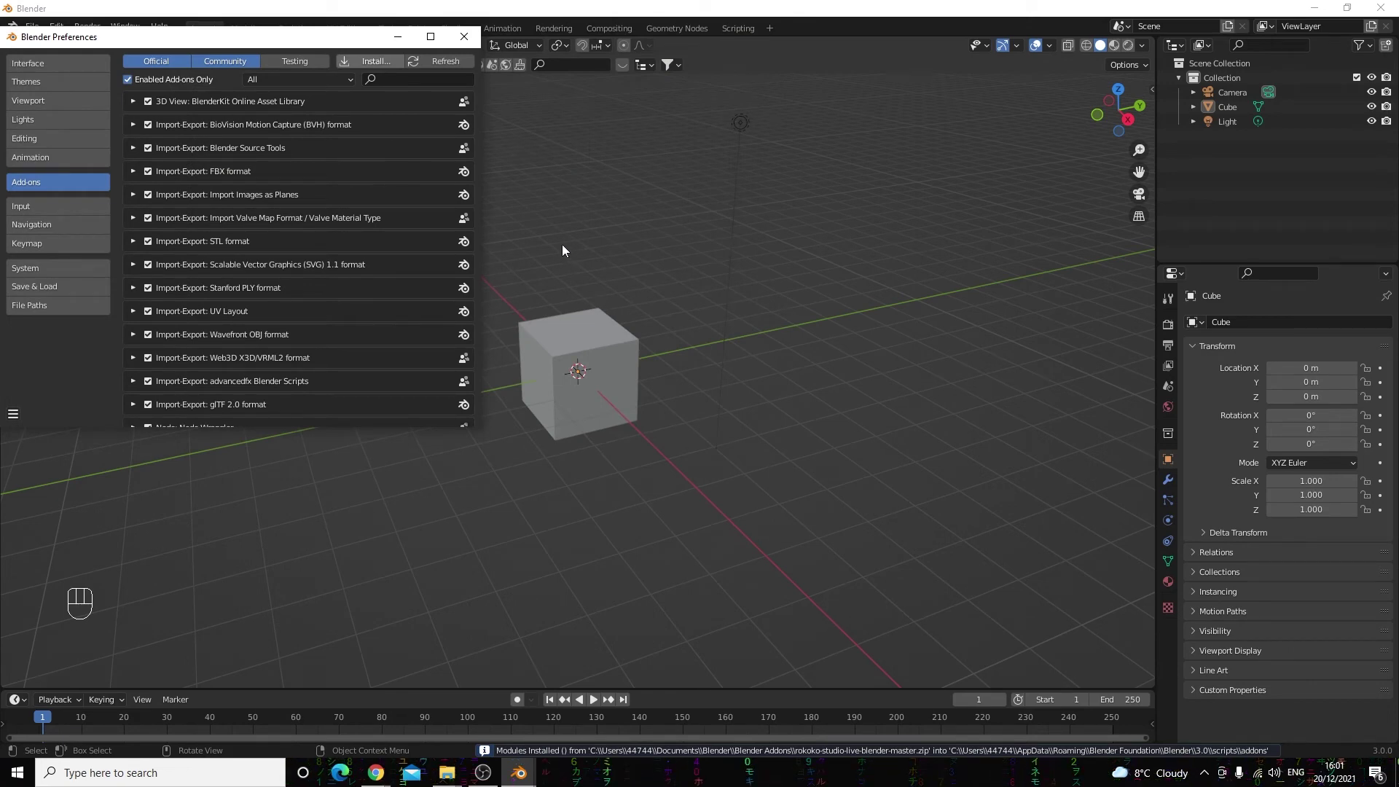
# - Install the add-on VRM_Addon_for_Blender-1_16_0.zip from the Blender Addons folder
pyautogui.click(382, 64)
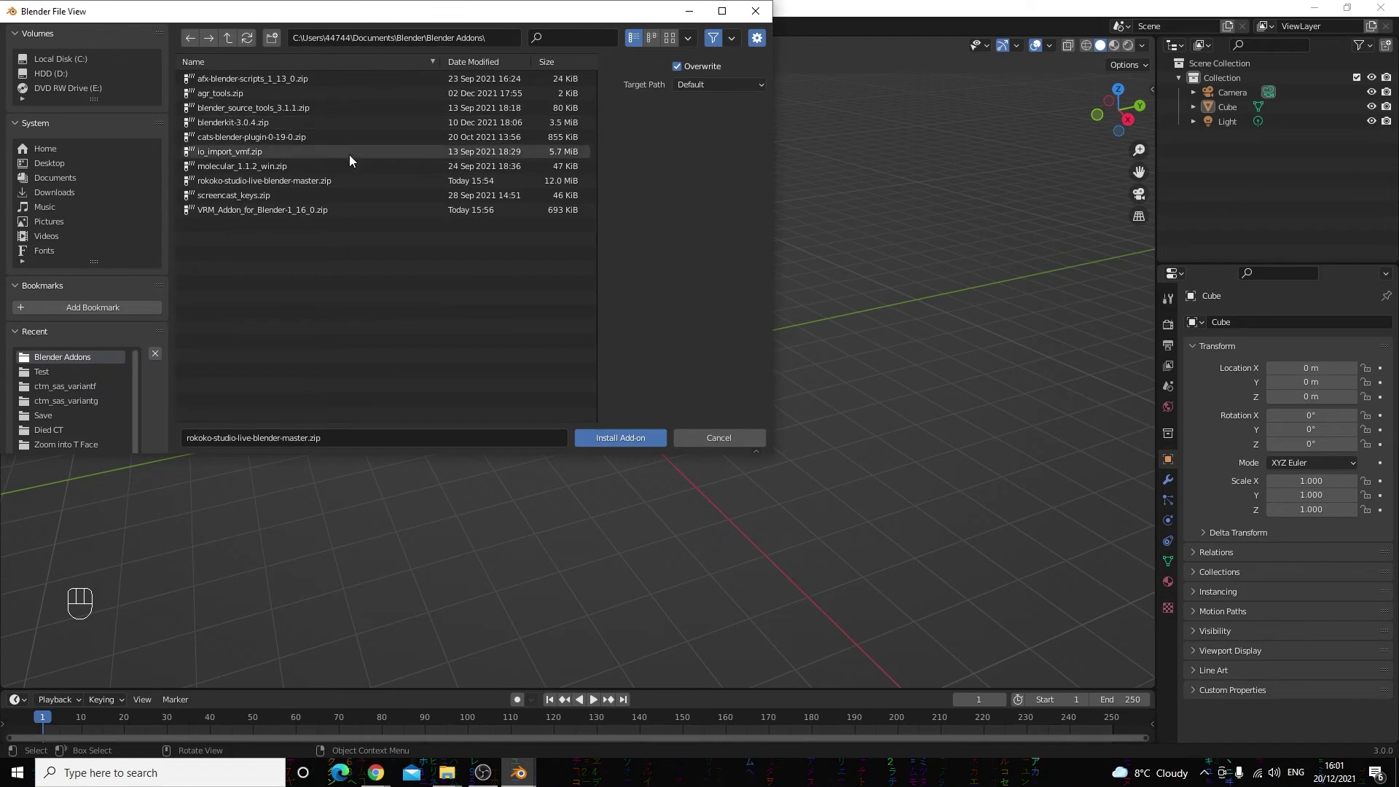
pyautogui.click(246, 215)
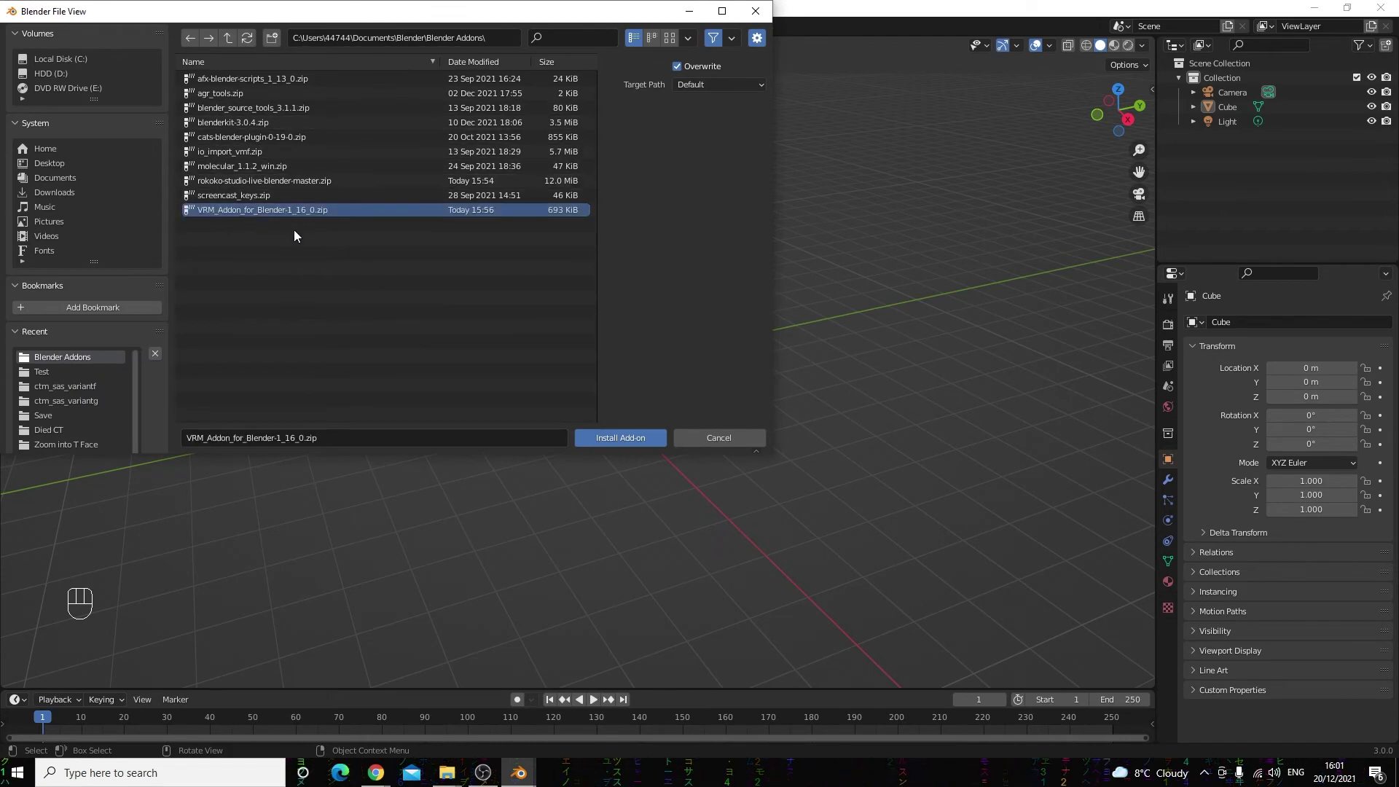
pyautogui.click(632, 439)
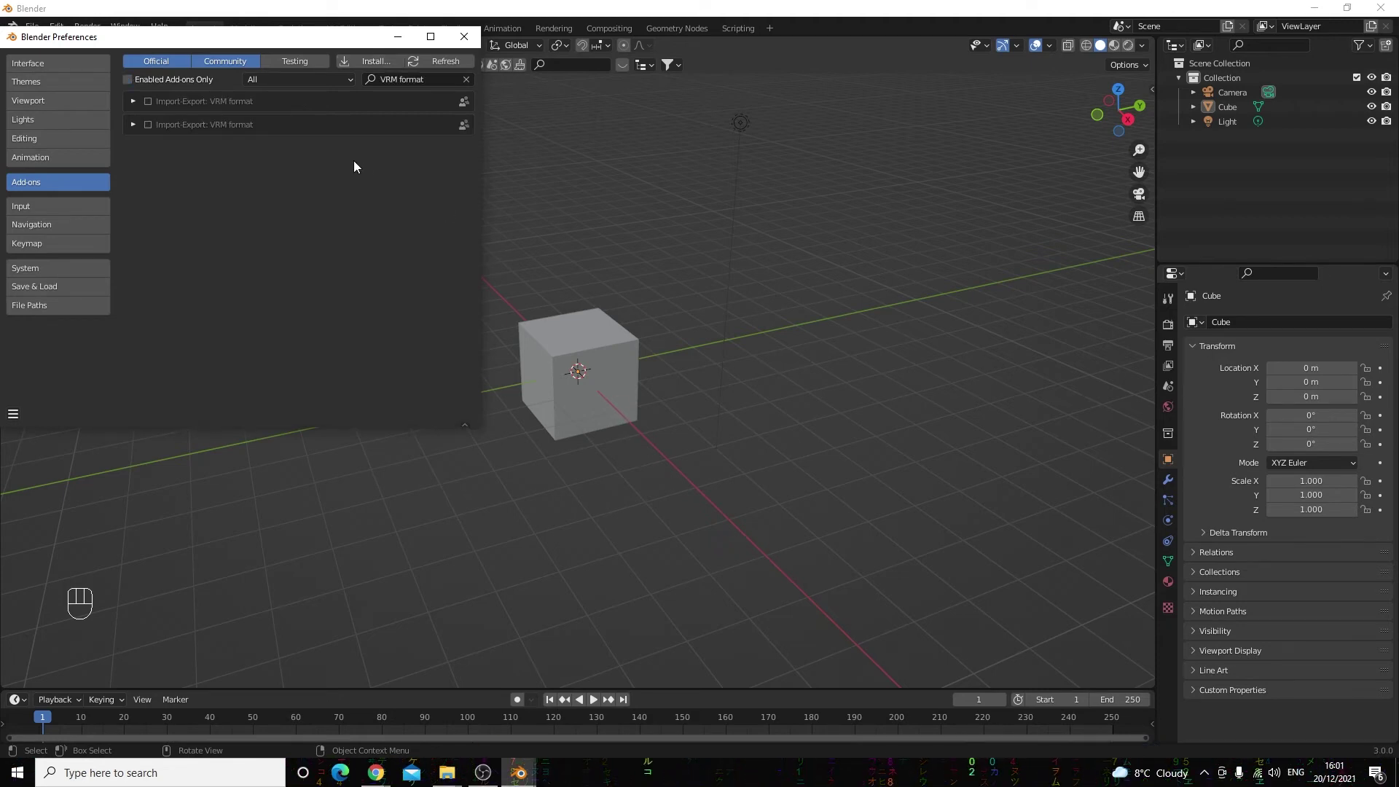
# - Remove the outdated VRM format add-on version 1.13.0 and enable version 1.16.0
pyautogui.click(137, 102)
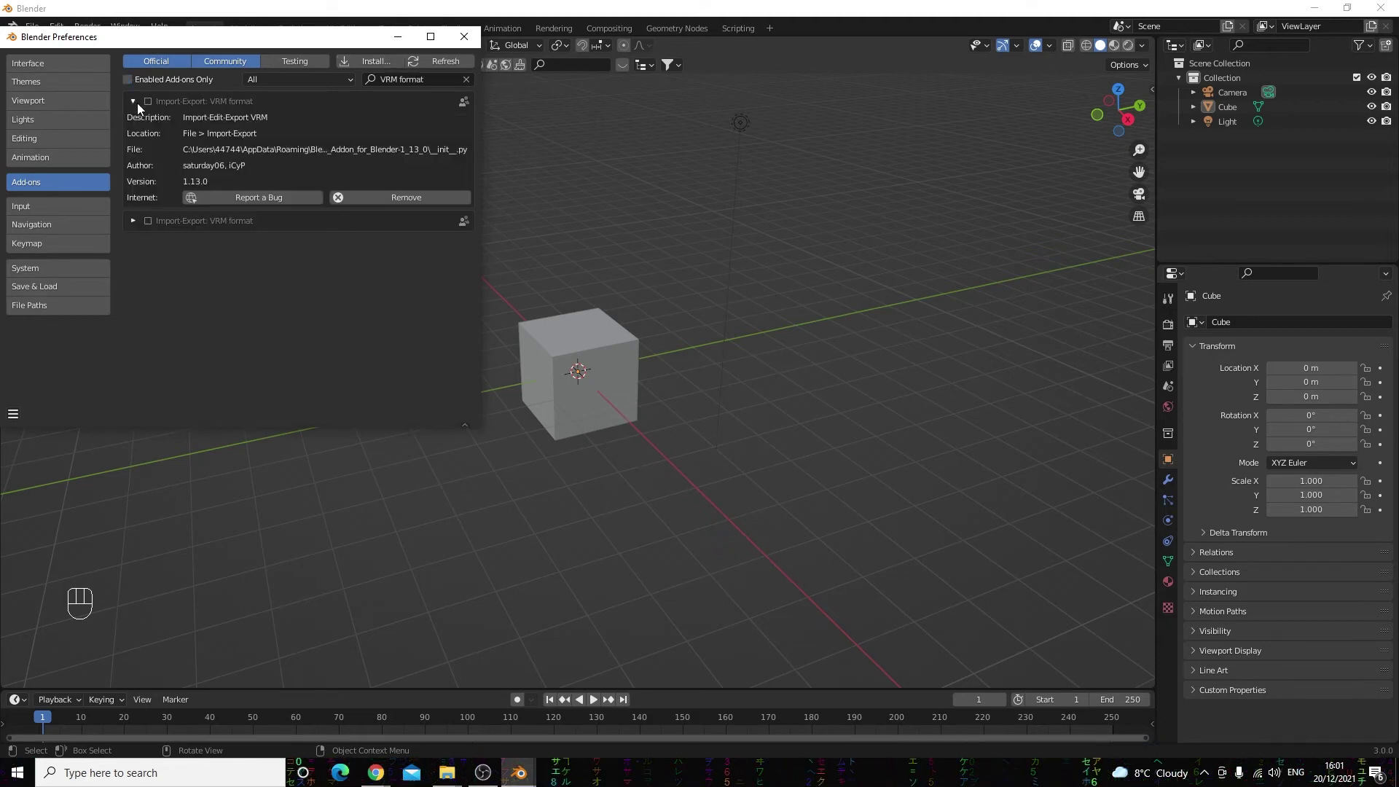
pyautogui.click(133, 220)
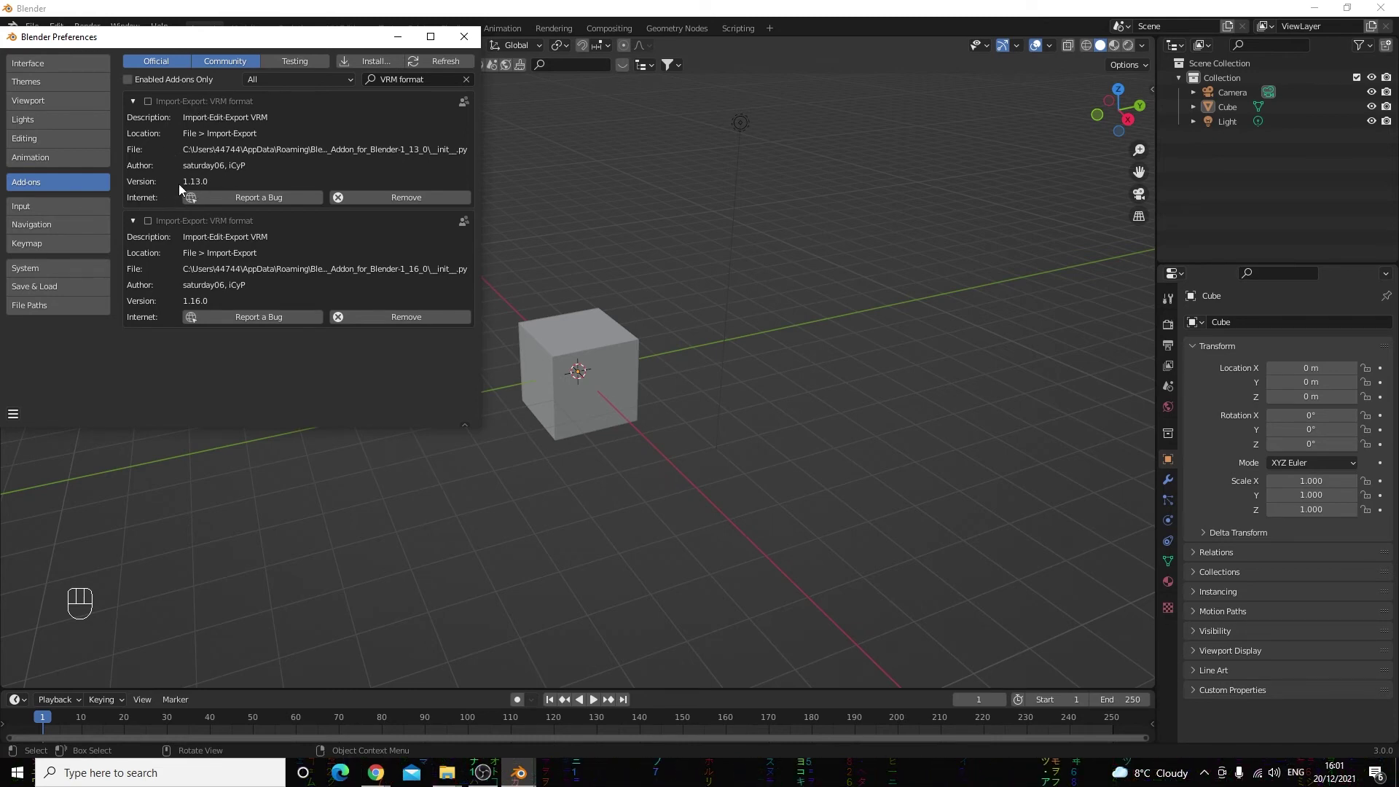
pyautogui.click(396, 198)
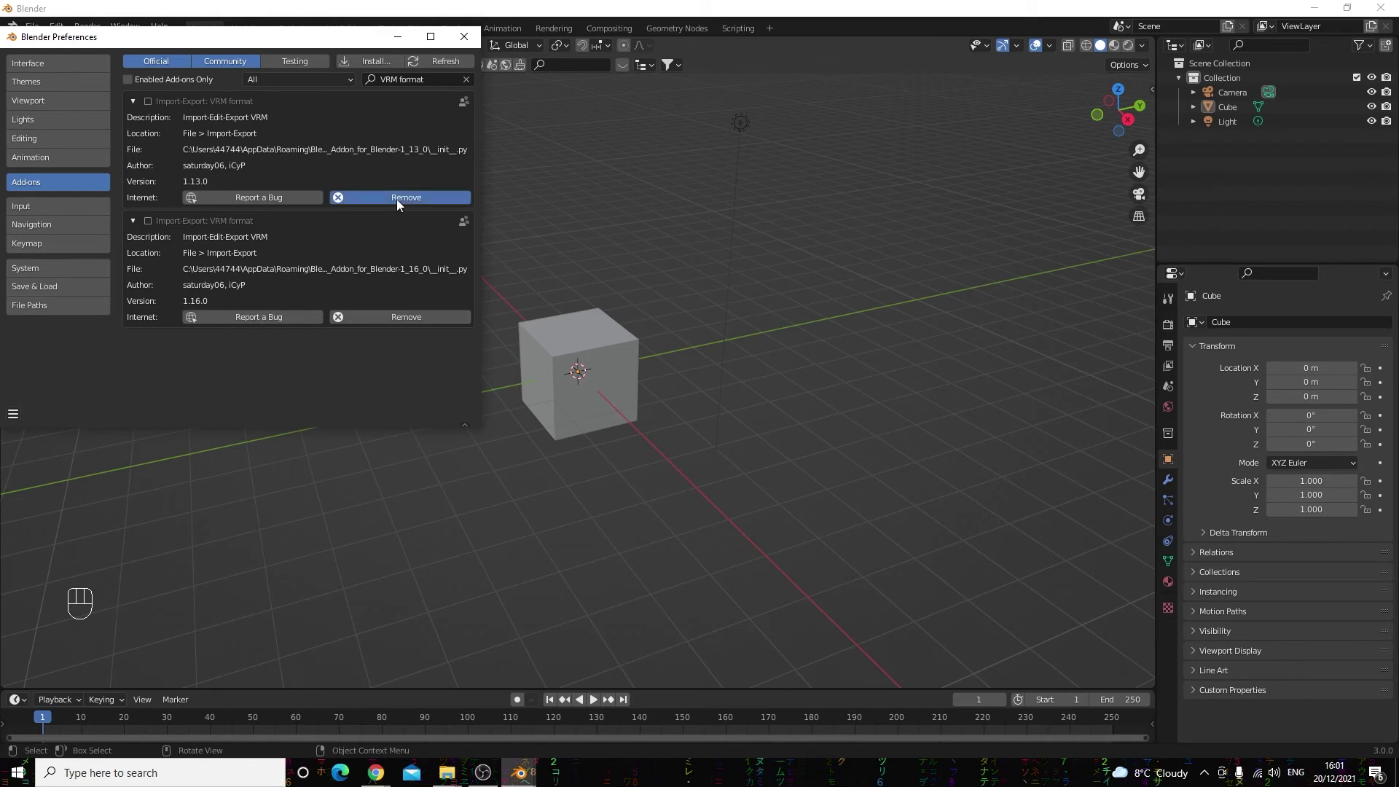
pyautogui.click(275, 260)
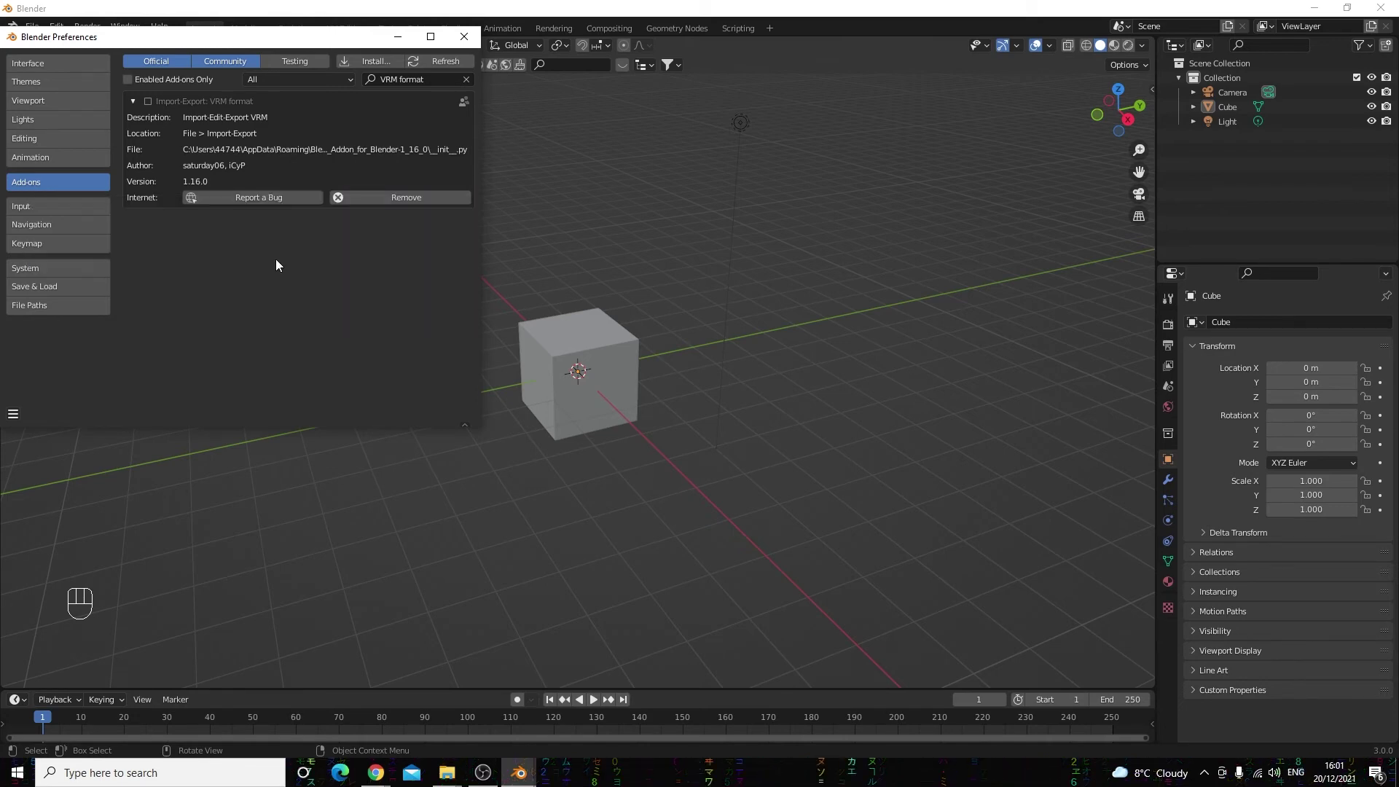
pyautogui.click(148, 101)
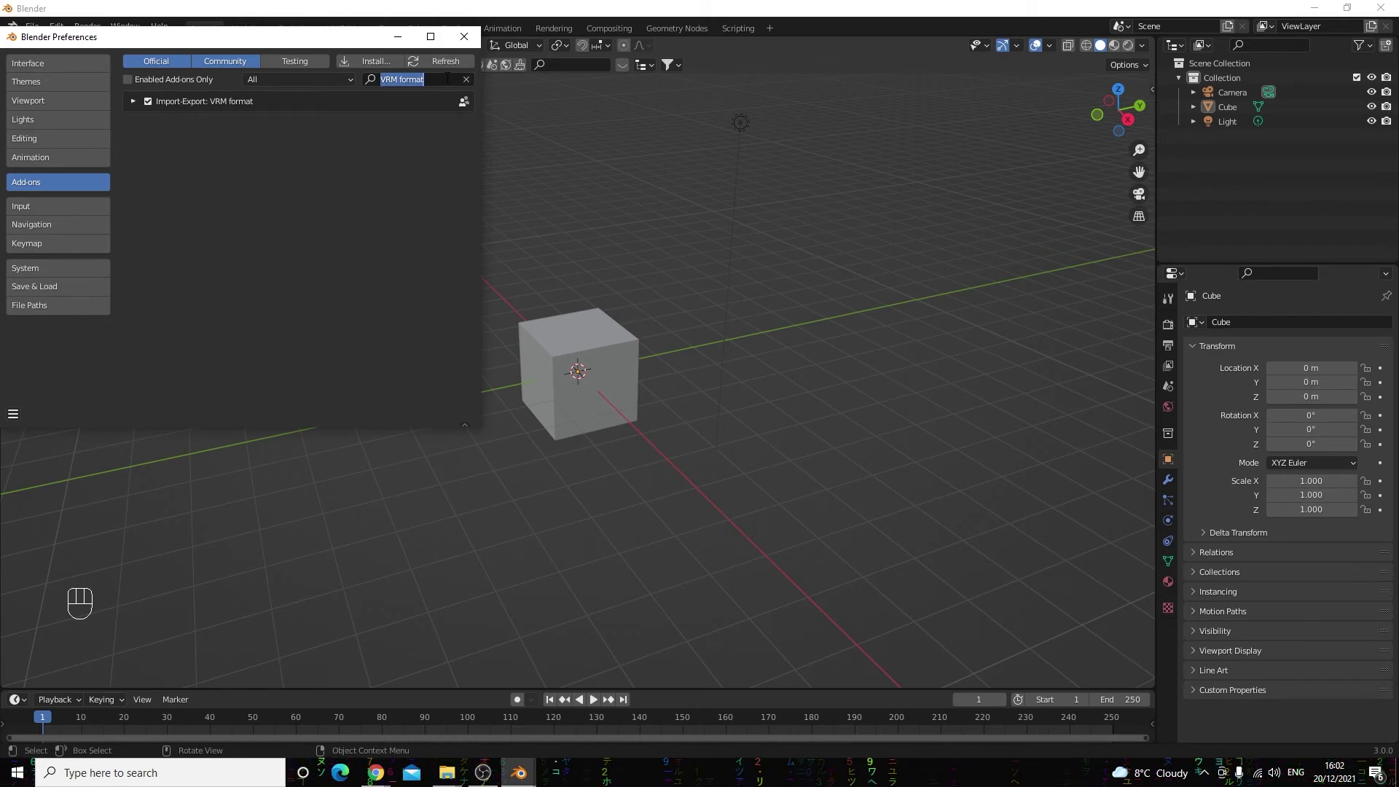
# - Search the add-ons for "rok" and enable Rokoko Studio Live for Blender
pyautogui.press('BackSpace')
pyautogui.write('rok')
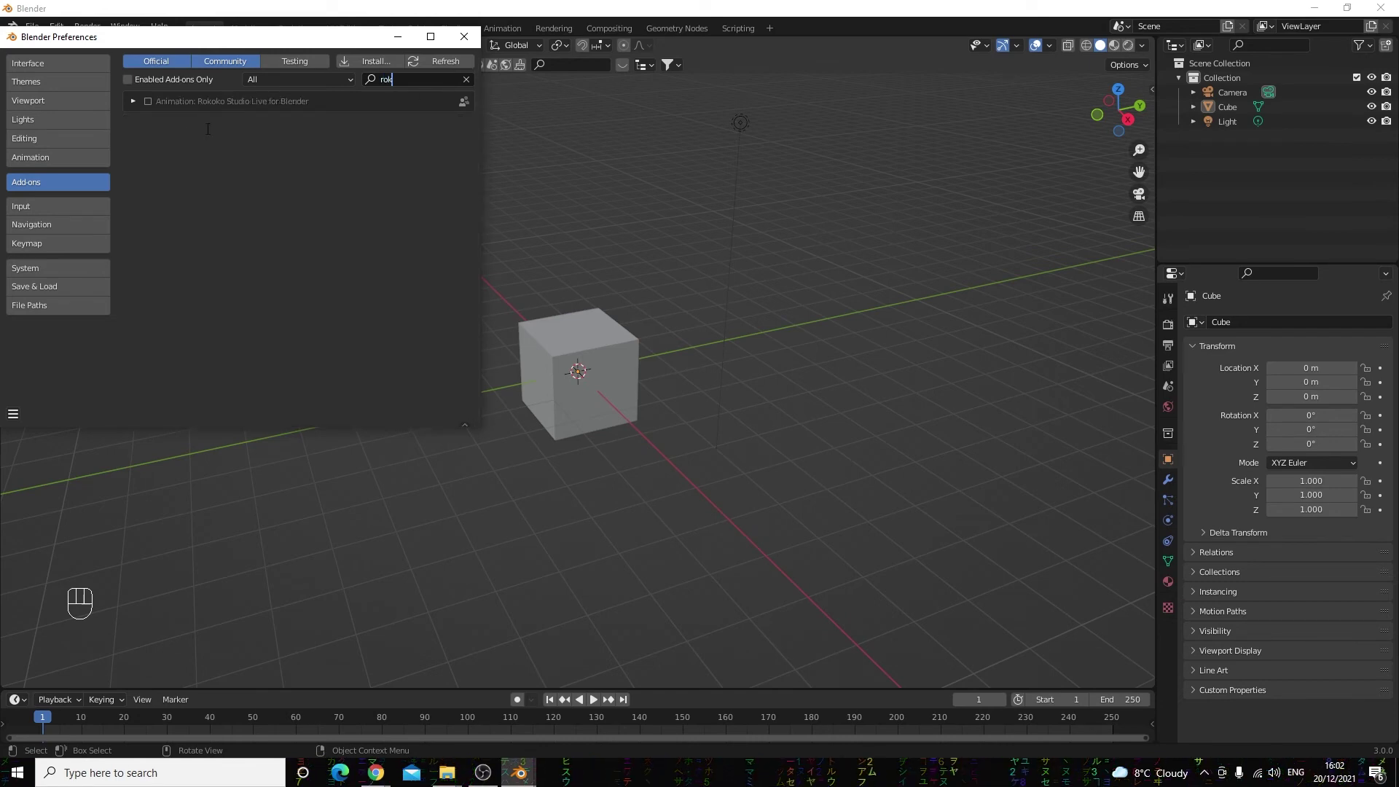
pyautogui.click(149, 103)
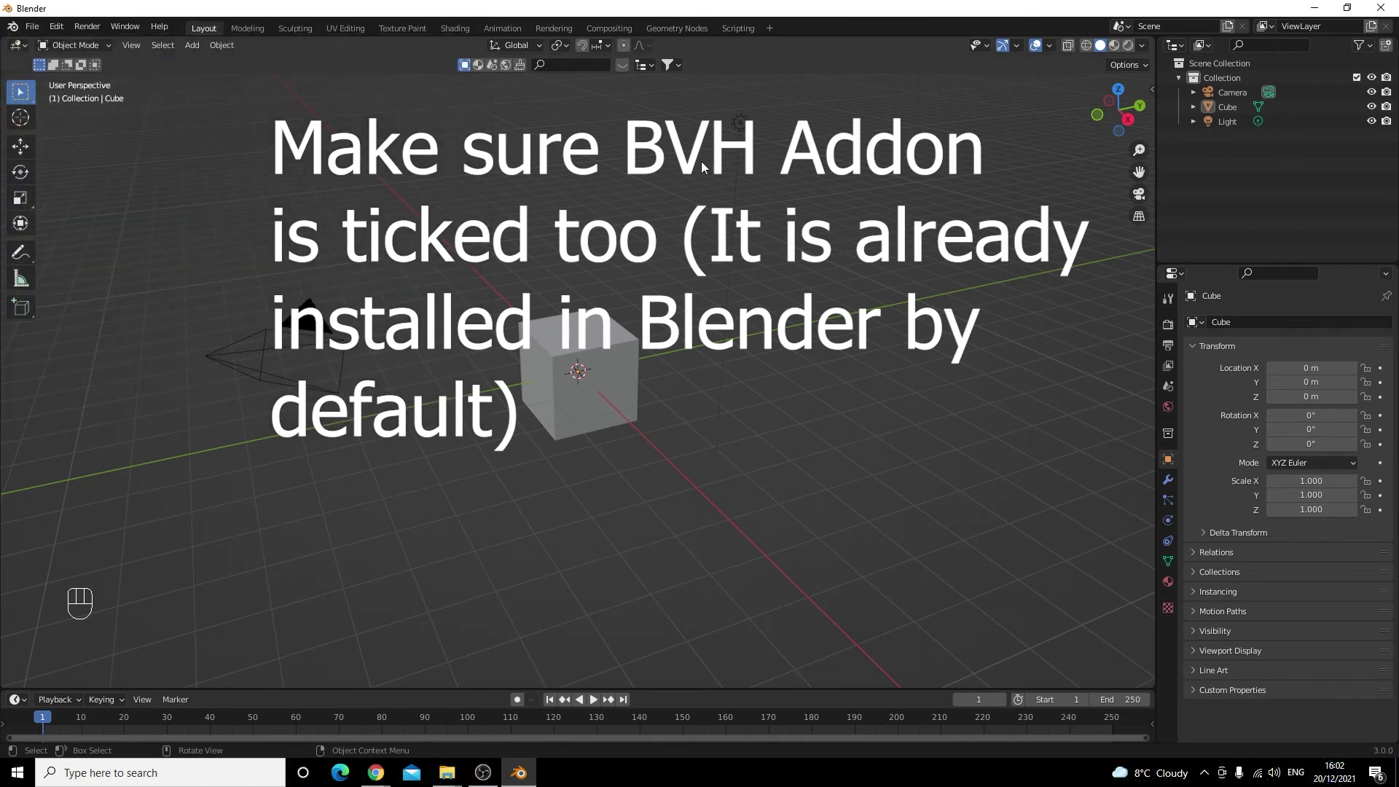
# - Check the VRM and Rokoko tools in the 3D viewport and the VRM (.vrm) import and export options
pyautogui.press('n')
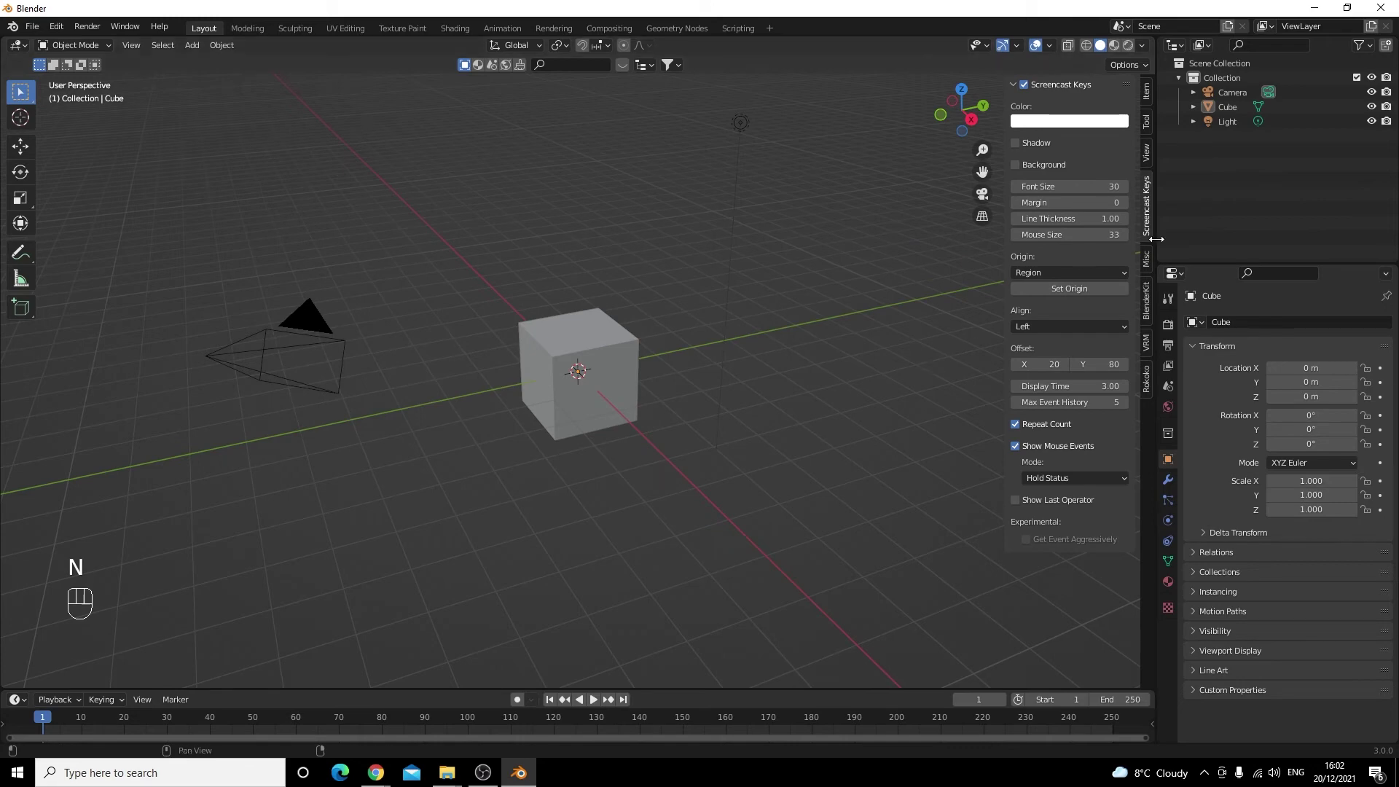
pyautogui.click(1144, 348)
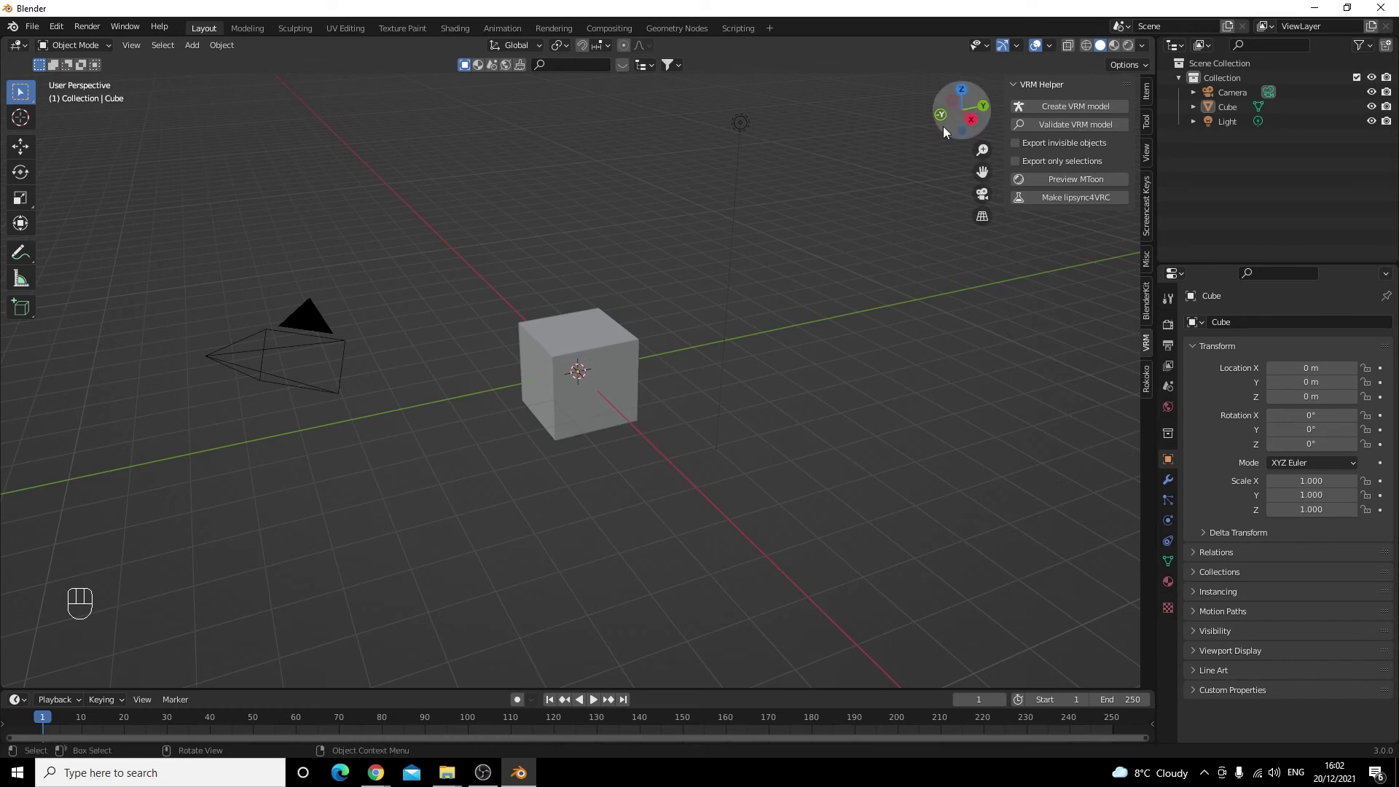
pyautogui.click(32, 27)
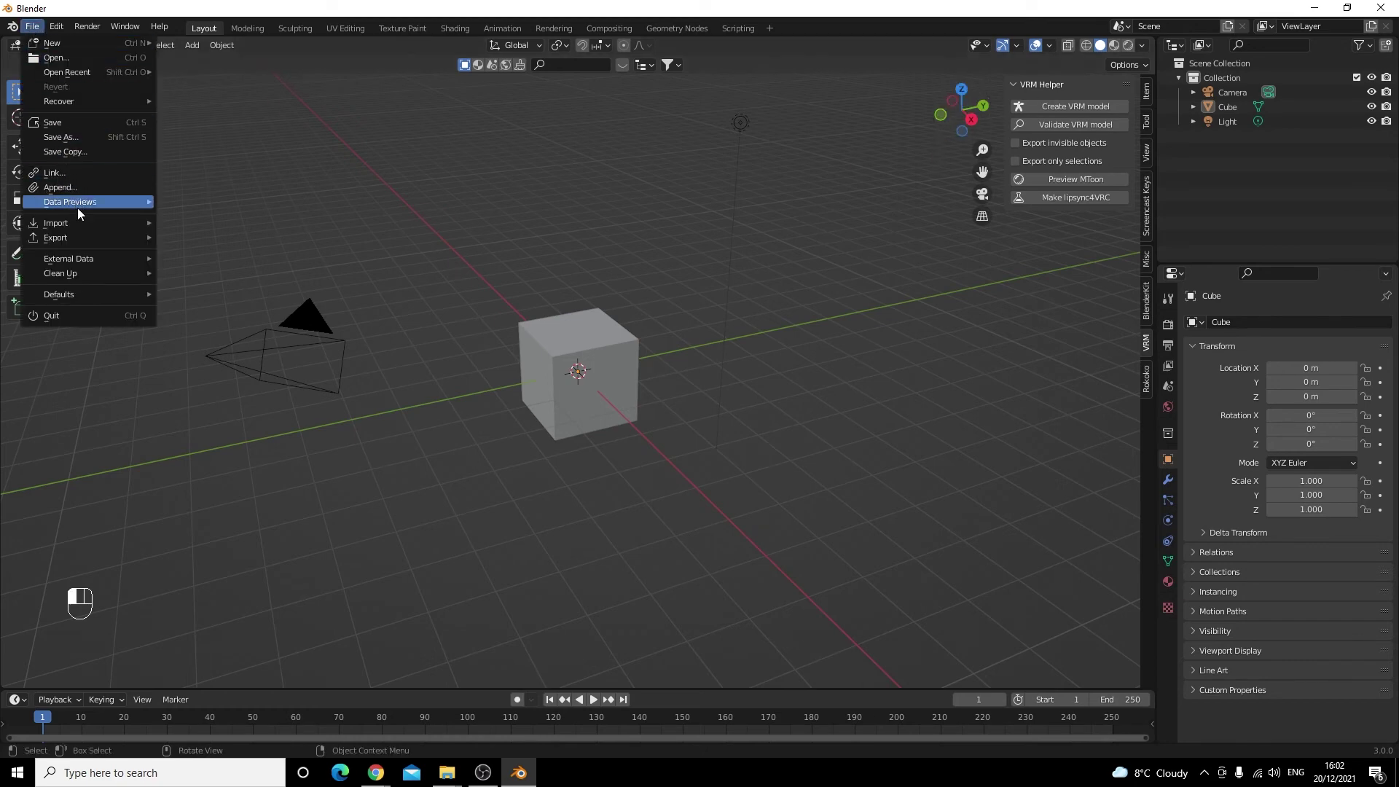
pyautogui.moveTo(81, 221)
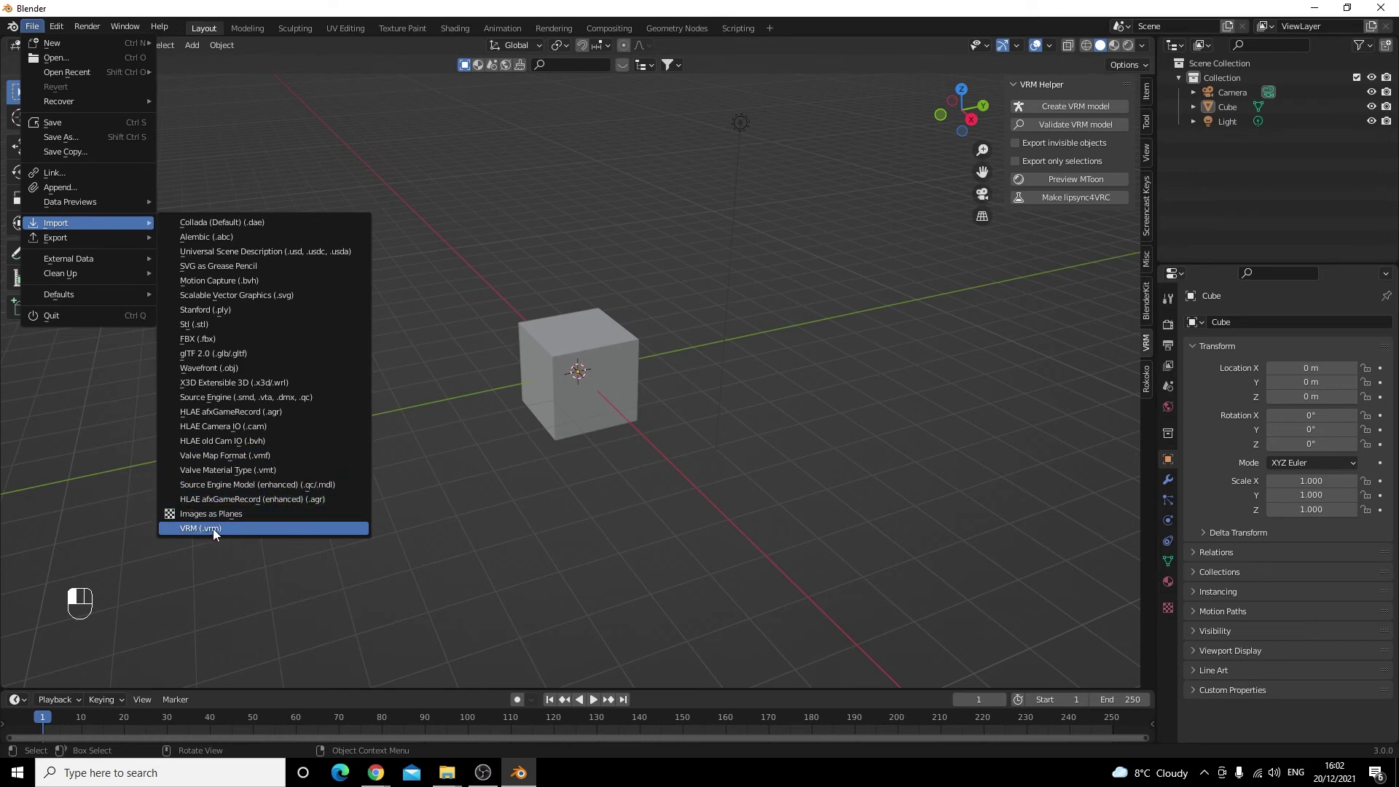
pyautogui.moveTo(109, 239)
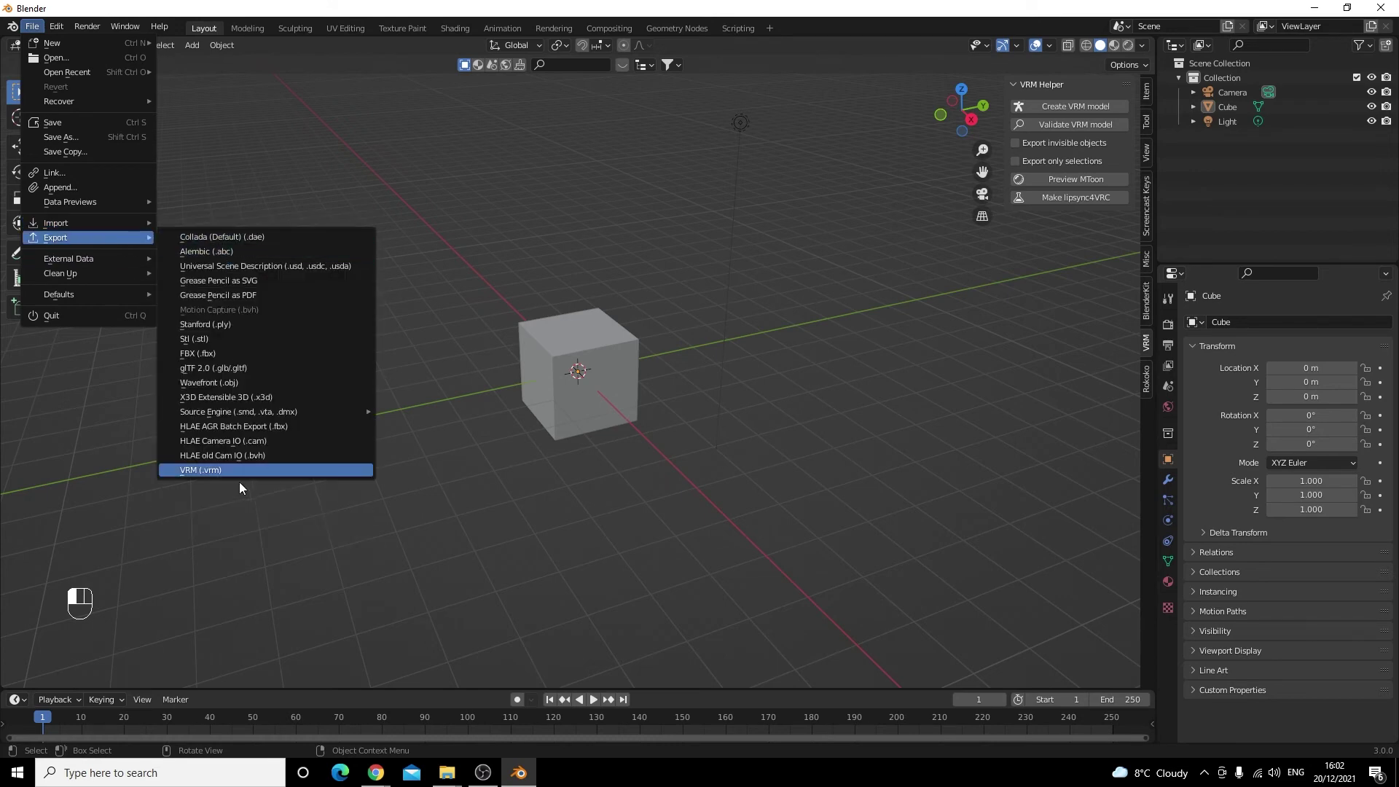
pyautogui.click(1145, 379)
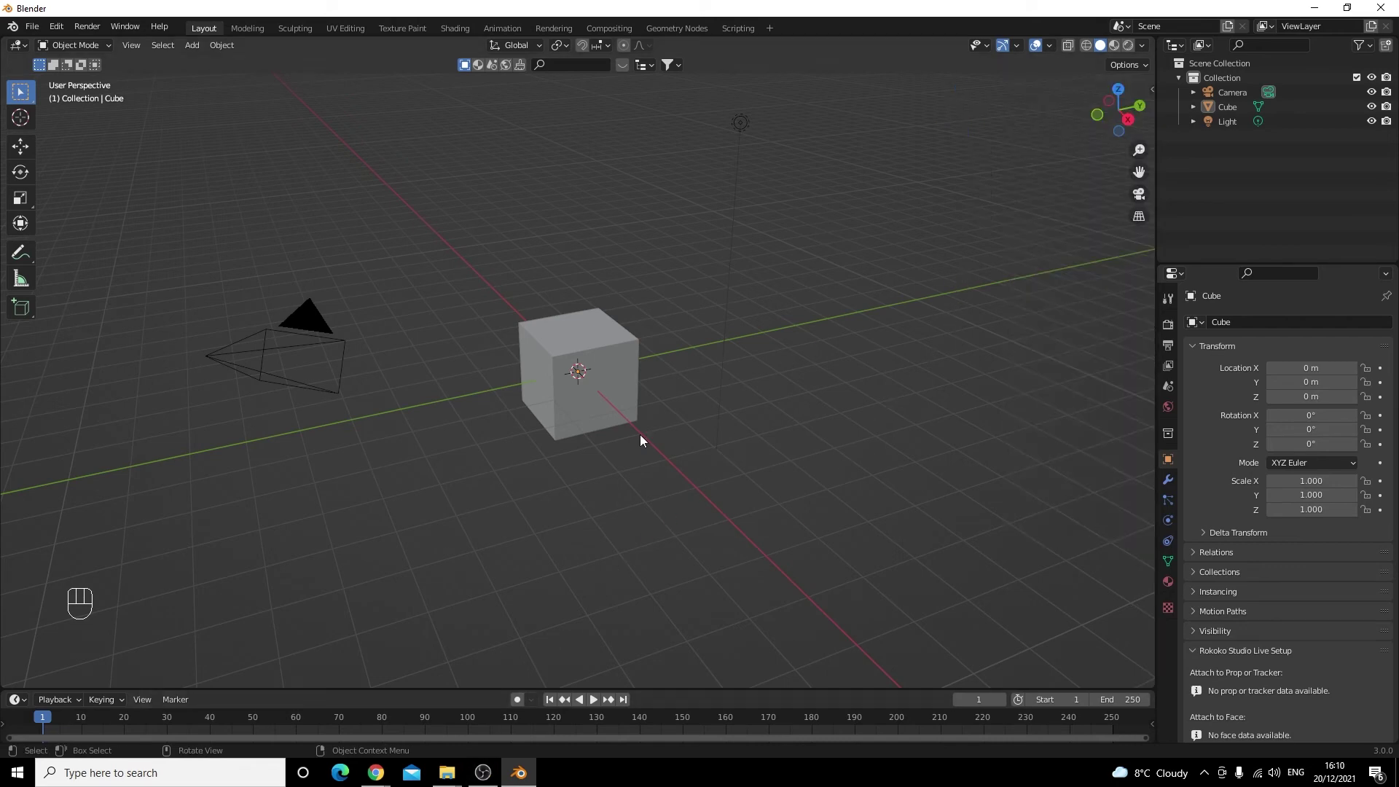
# - Delete the default camera, cube and light from the scene
pyautogui.press('a')
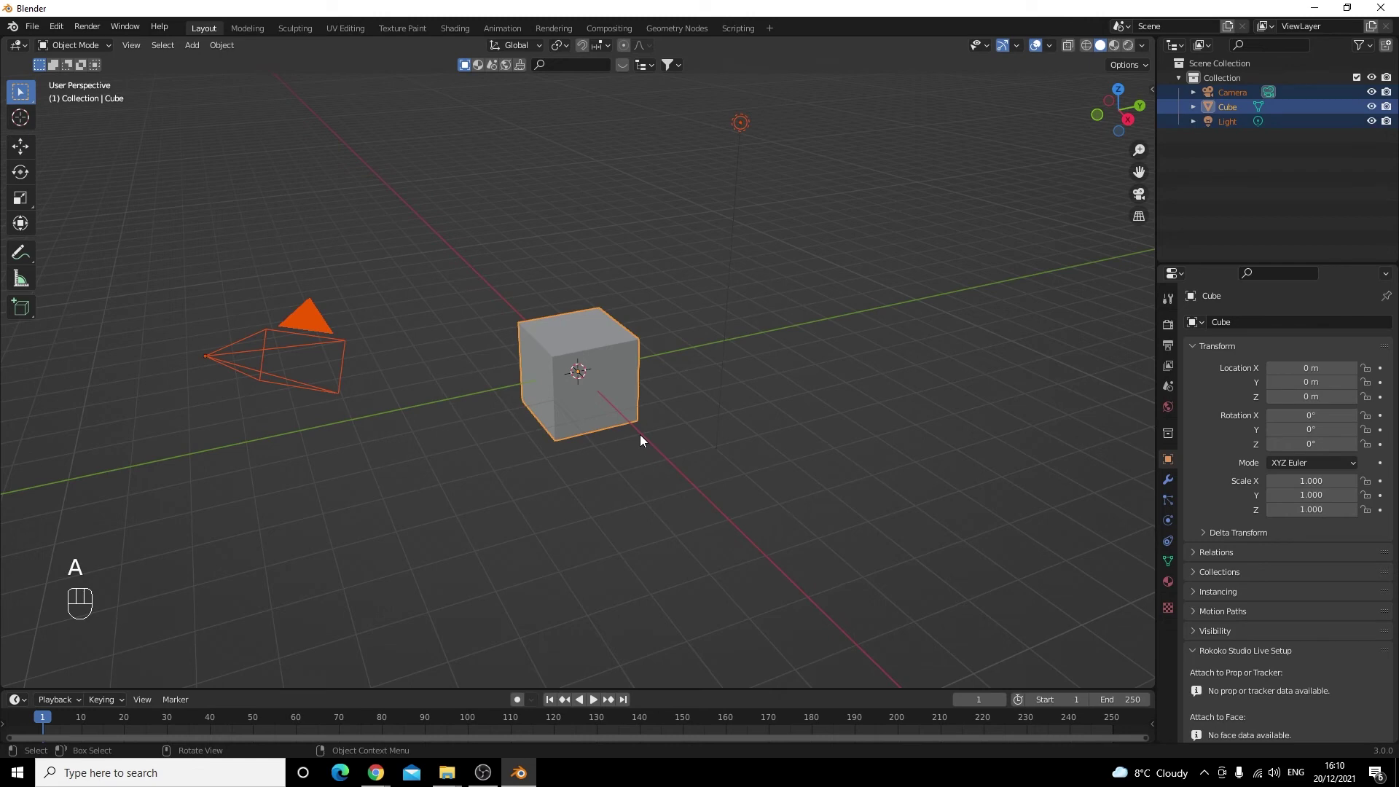
pyautogui.press('Delete')
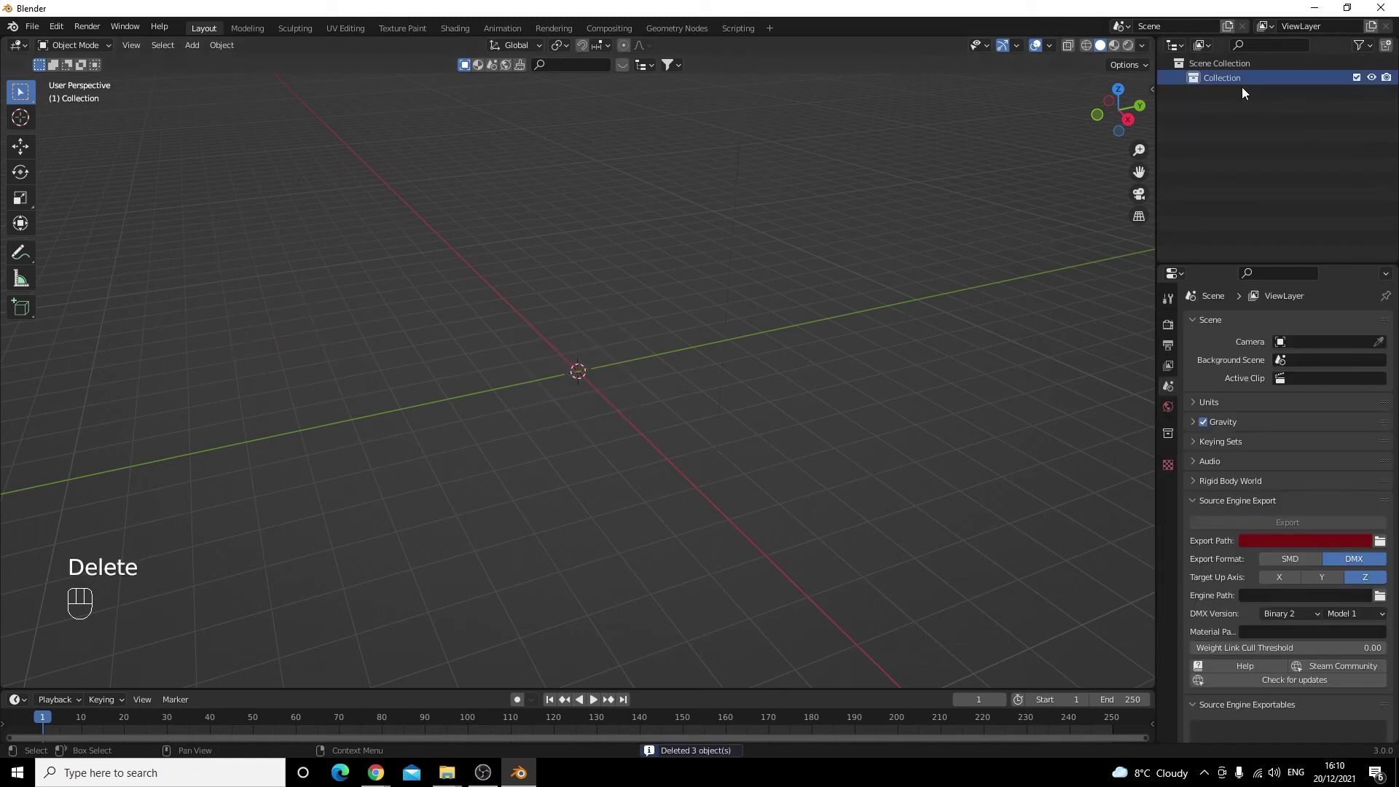
# - Delete the empty default collection and import the character VRM TEST.vrm from the Test folder on the Desktop
pyautogui.press('Delete')
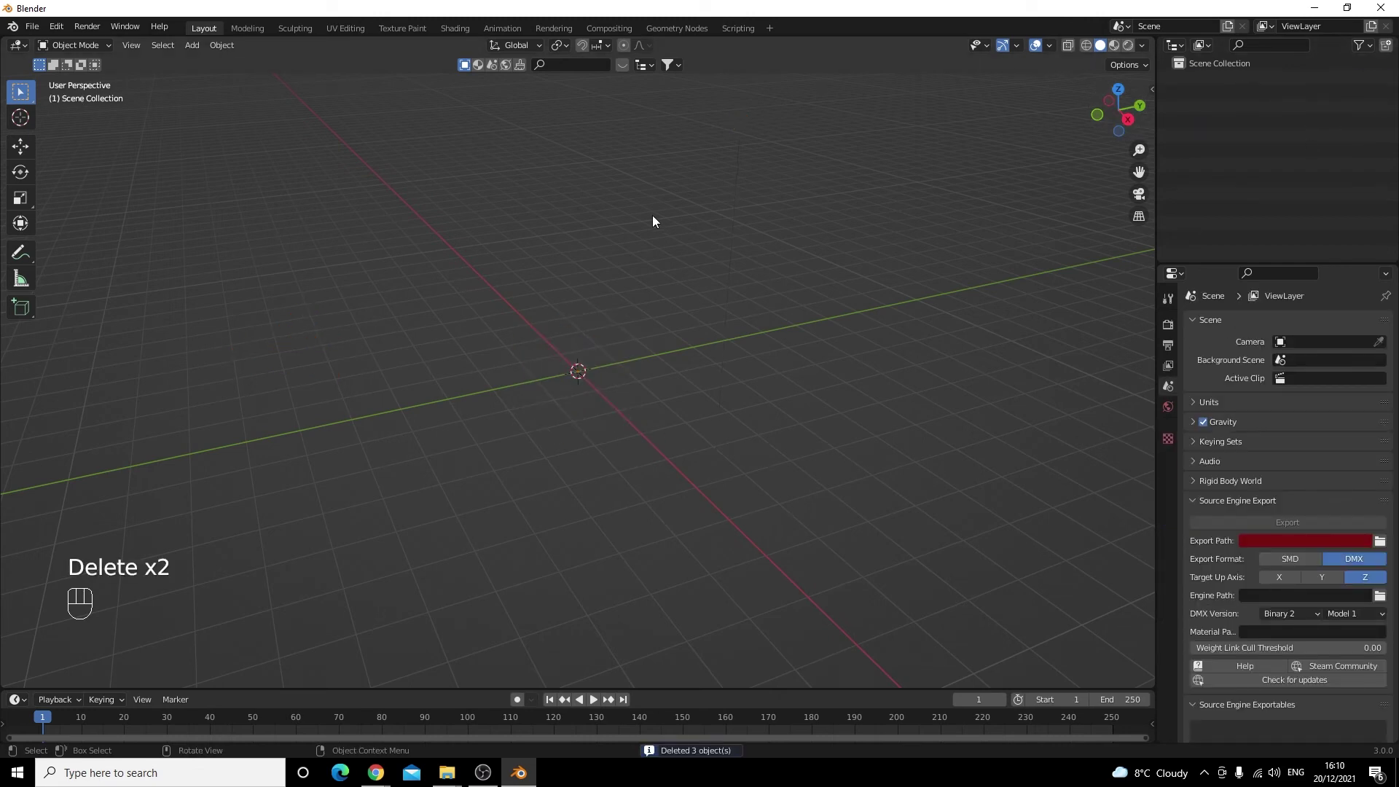
pyautogui.click(34, 26)
pyautogui.moveTo(86, 224)
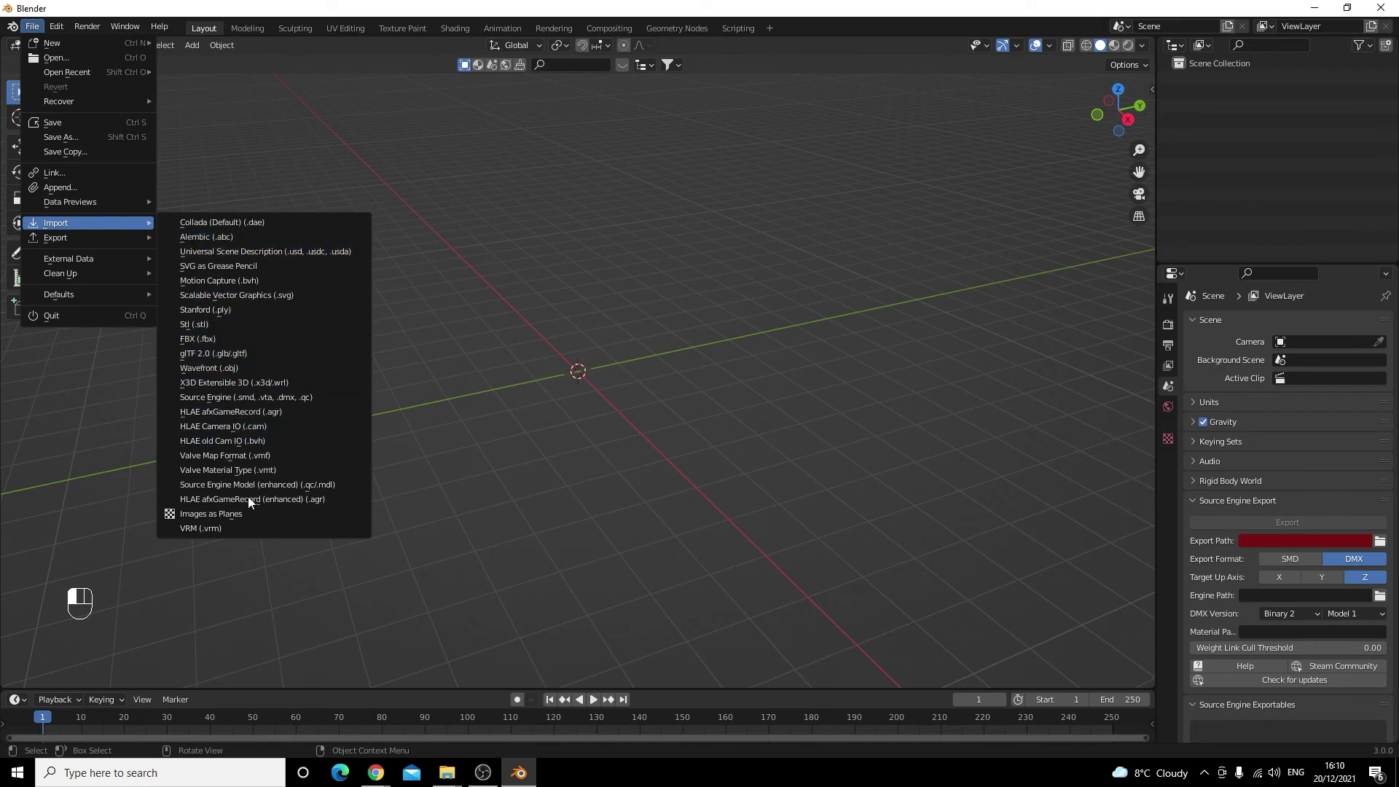
pyautogui.click(231, 528)
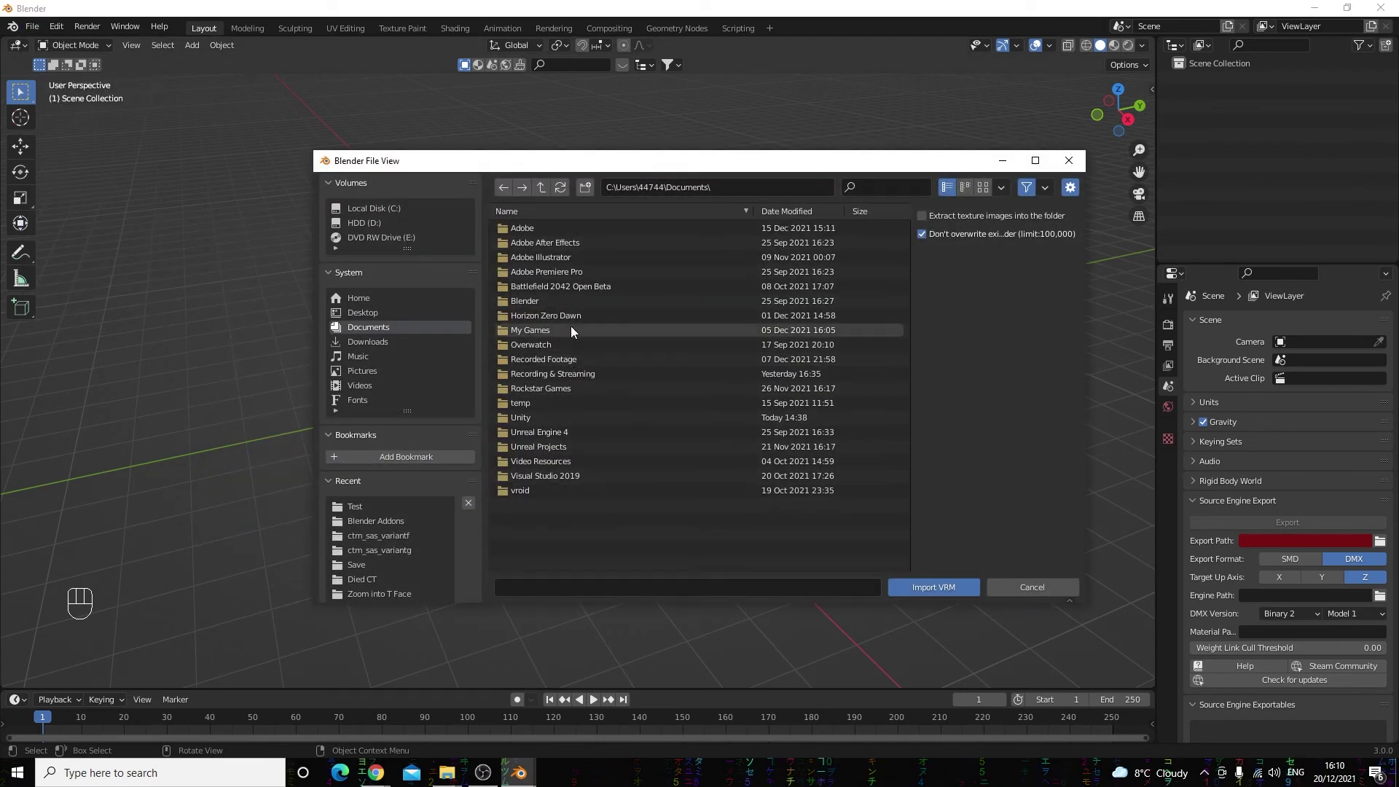
pyautogui.click(393, 309)
pyautogui.doubleClick(540, 326)
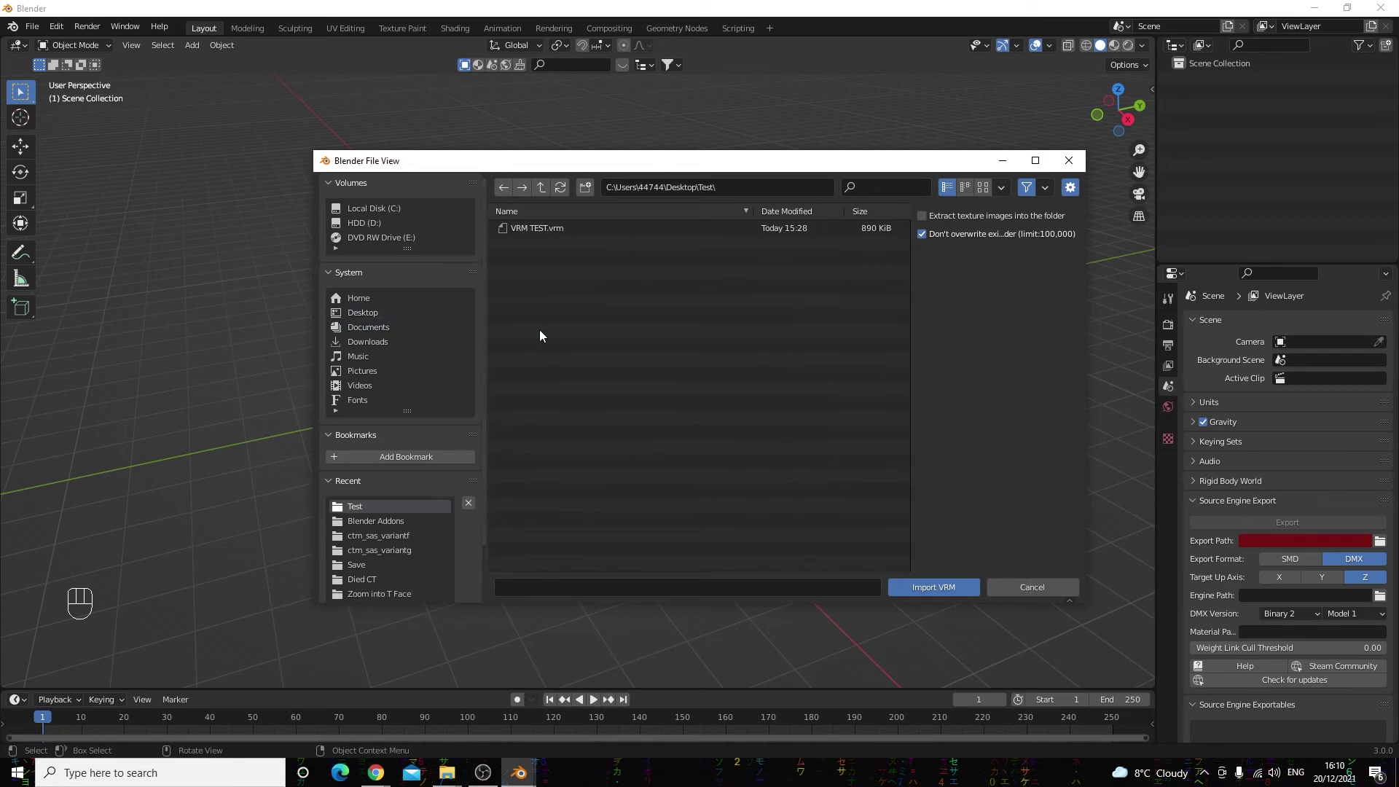
pyautogui.click(559, 234)
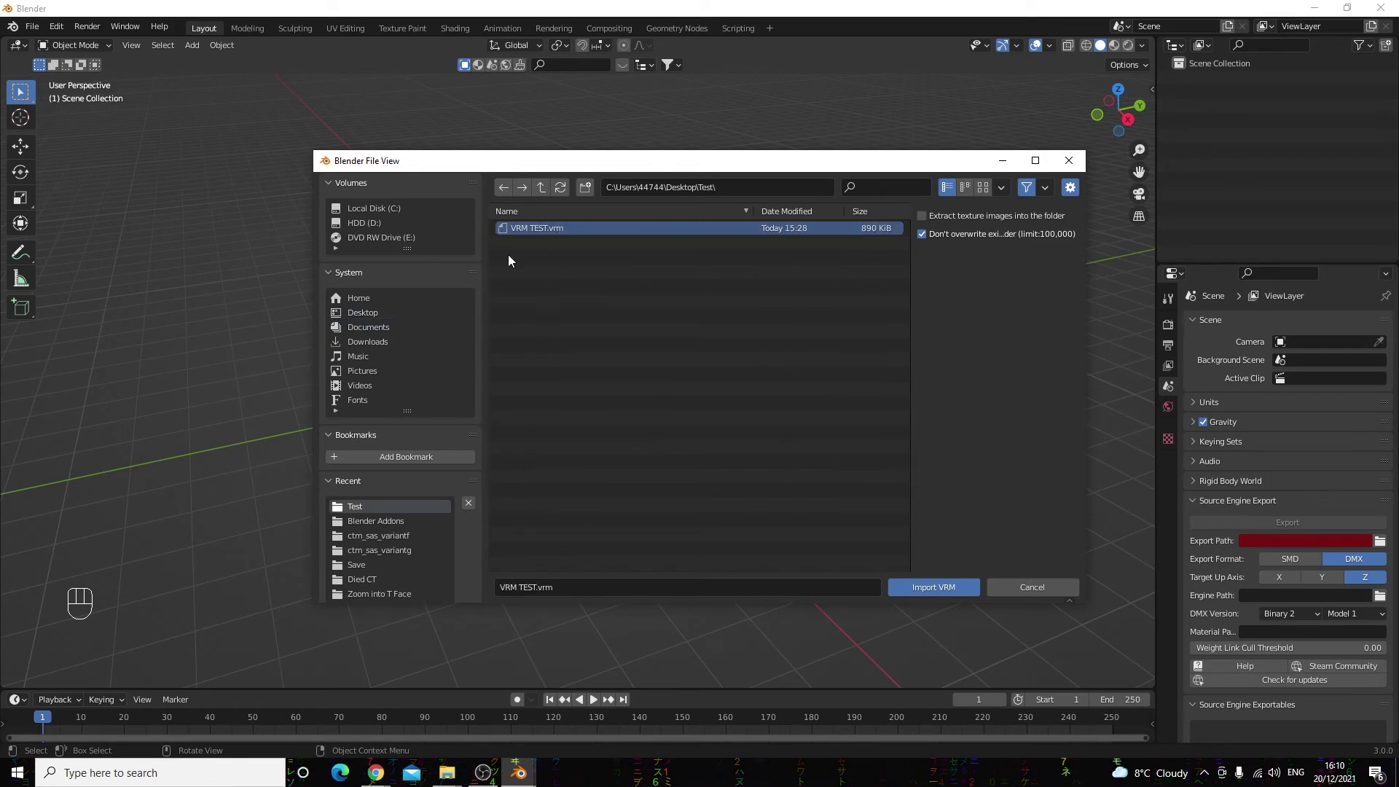
pyautogui.click(928, 587)
pyautogui.scroll(-6, 827, 414)
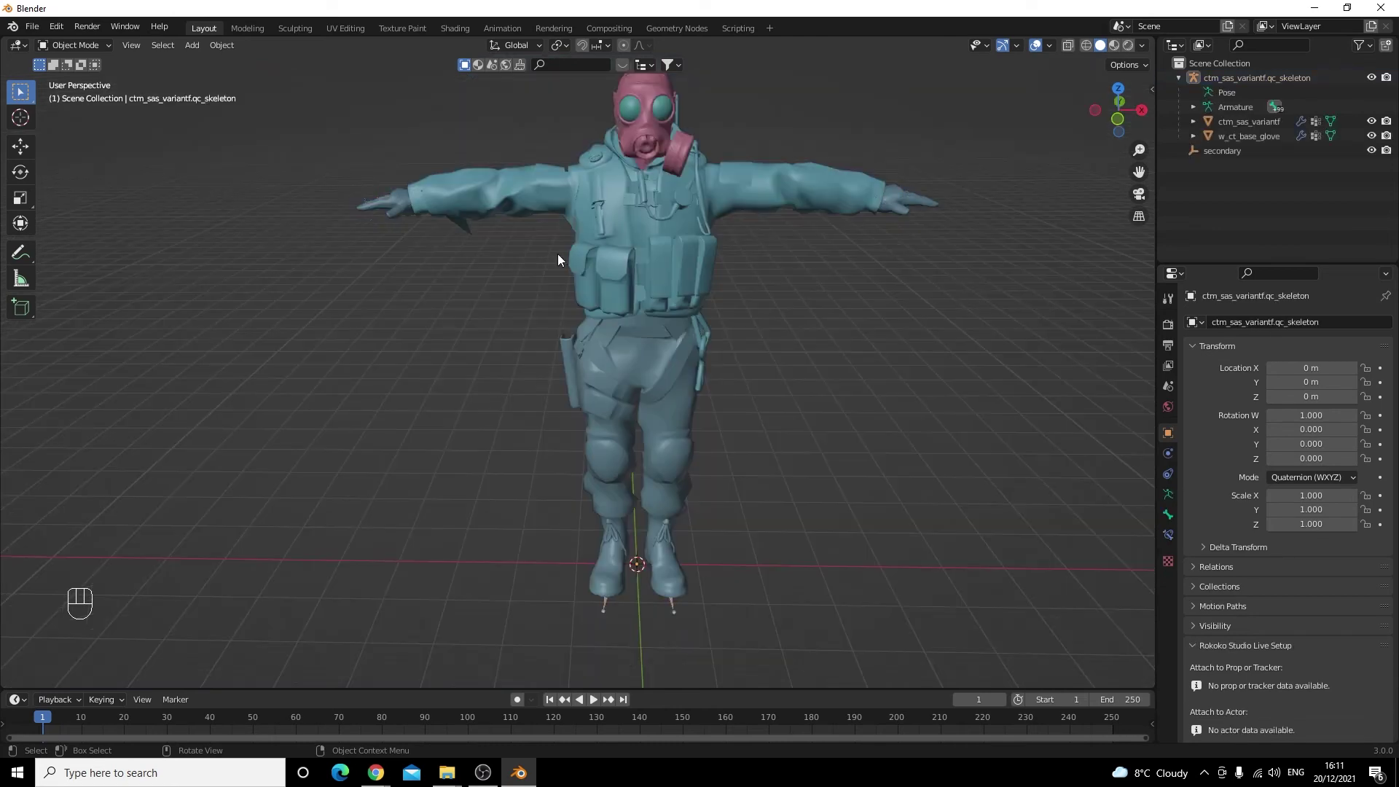
# - Move the stray vertex hanging below the character's sleeve back up into the arm of the ctm_sas_variantf mesh
pyautogui.click(569, 181)
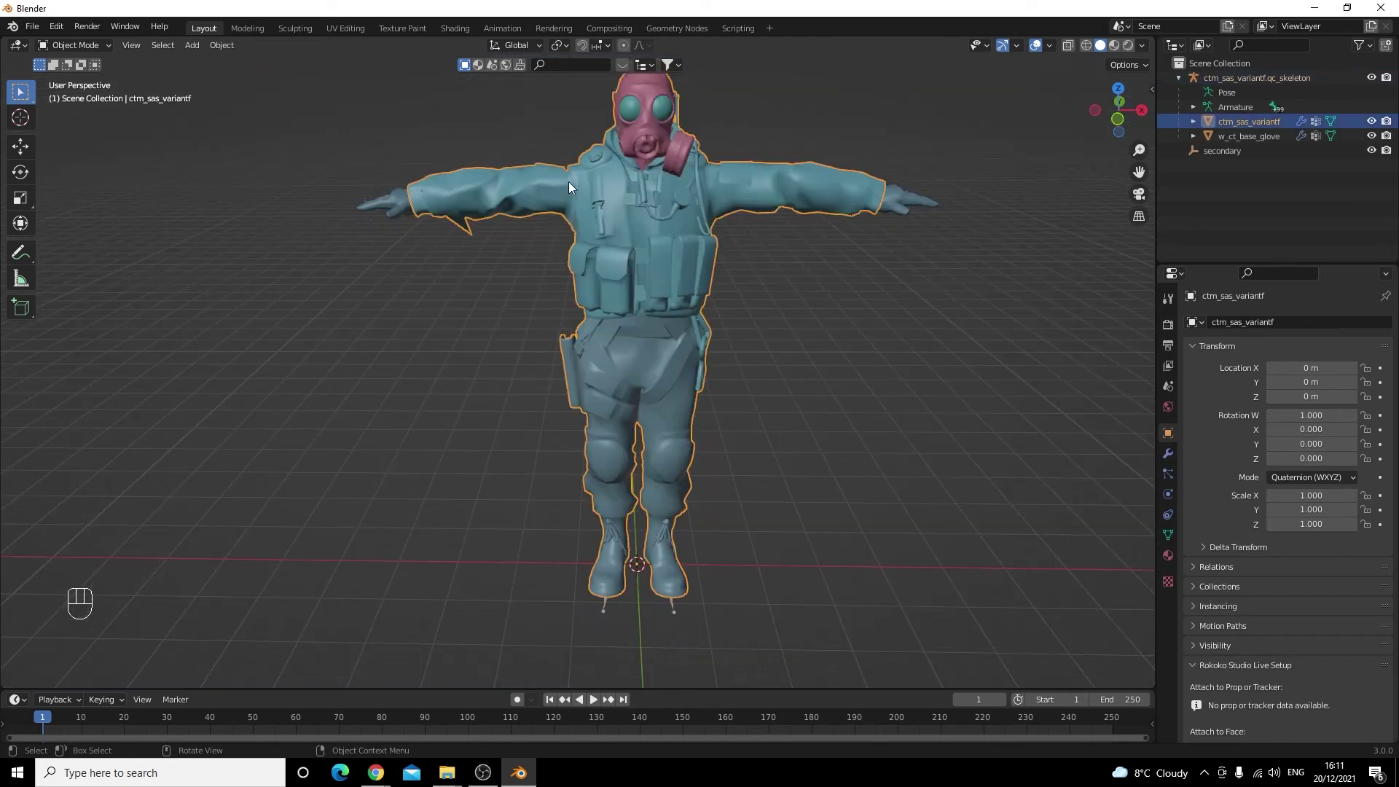
pyautogui.press('Tab')
pyautogui.click(481, 238)
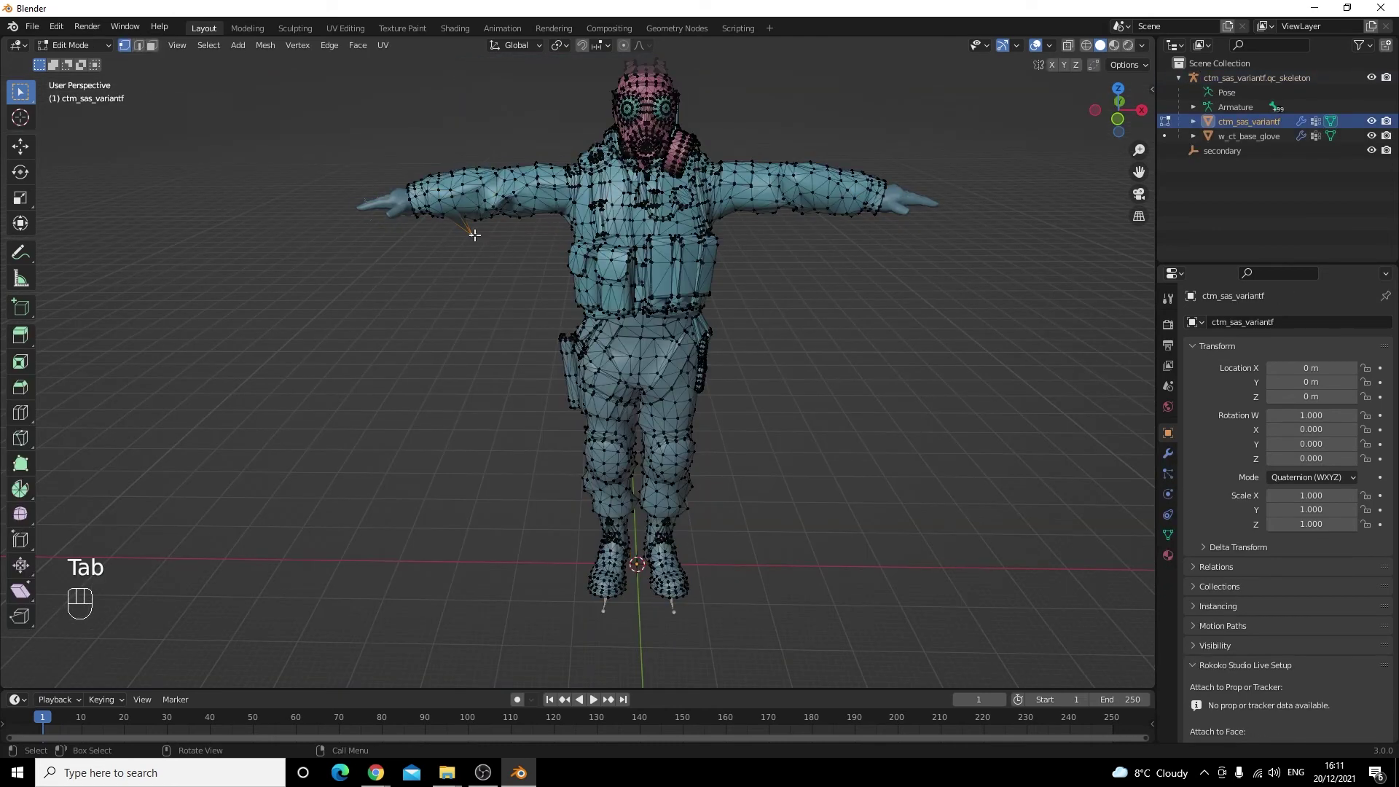
pyautogui.press('g')
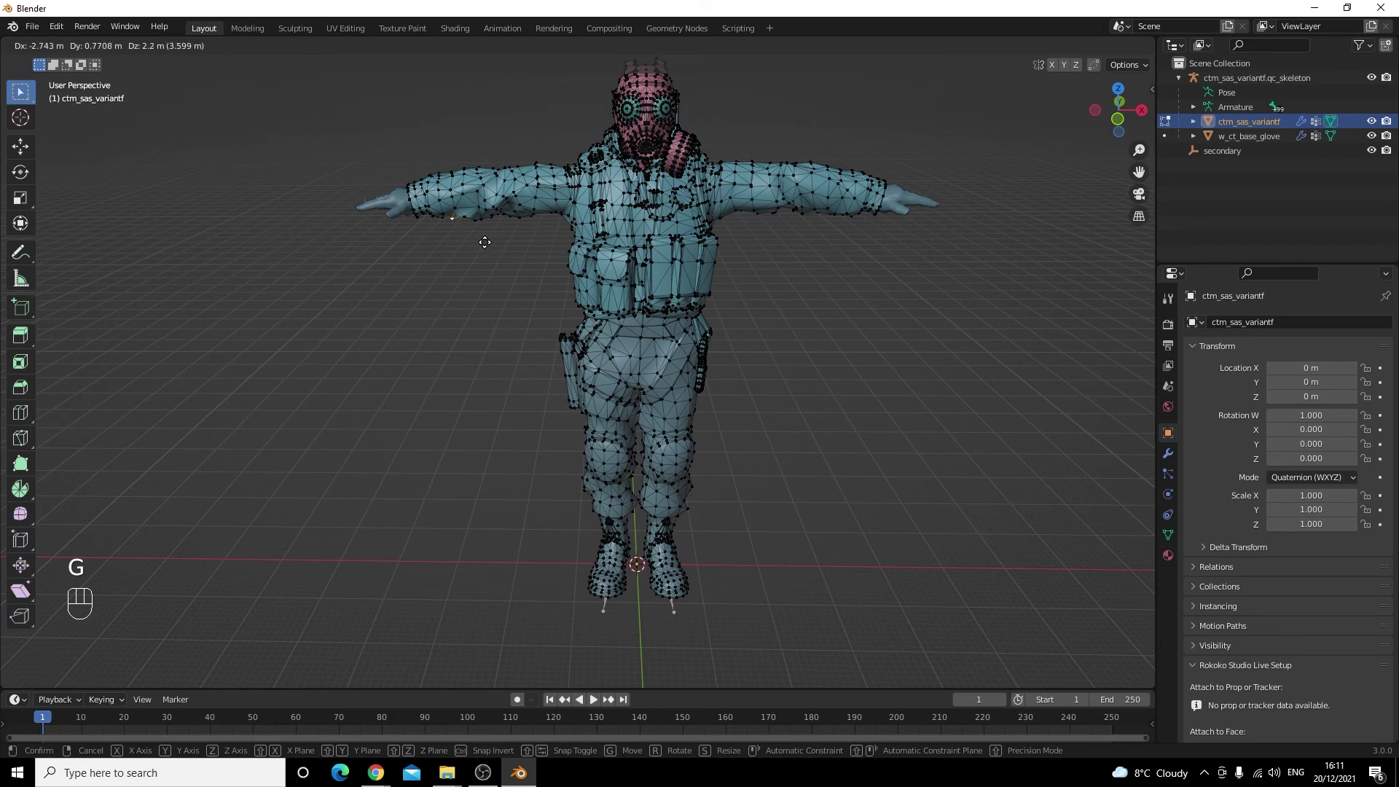
pyautogui.click(484, 242)
pyautogui.press('Tab')
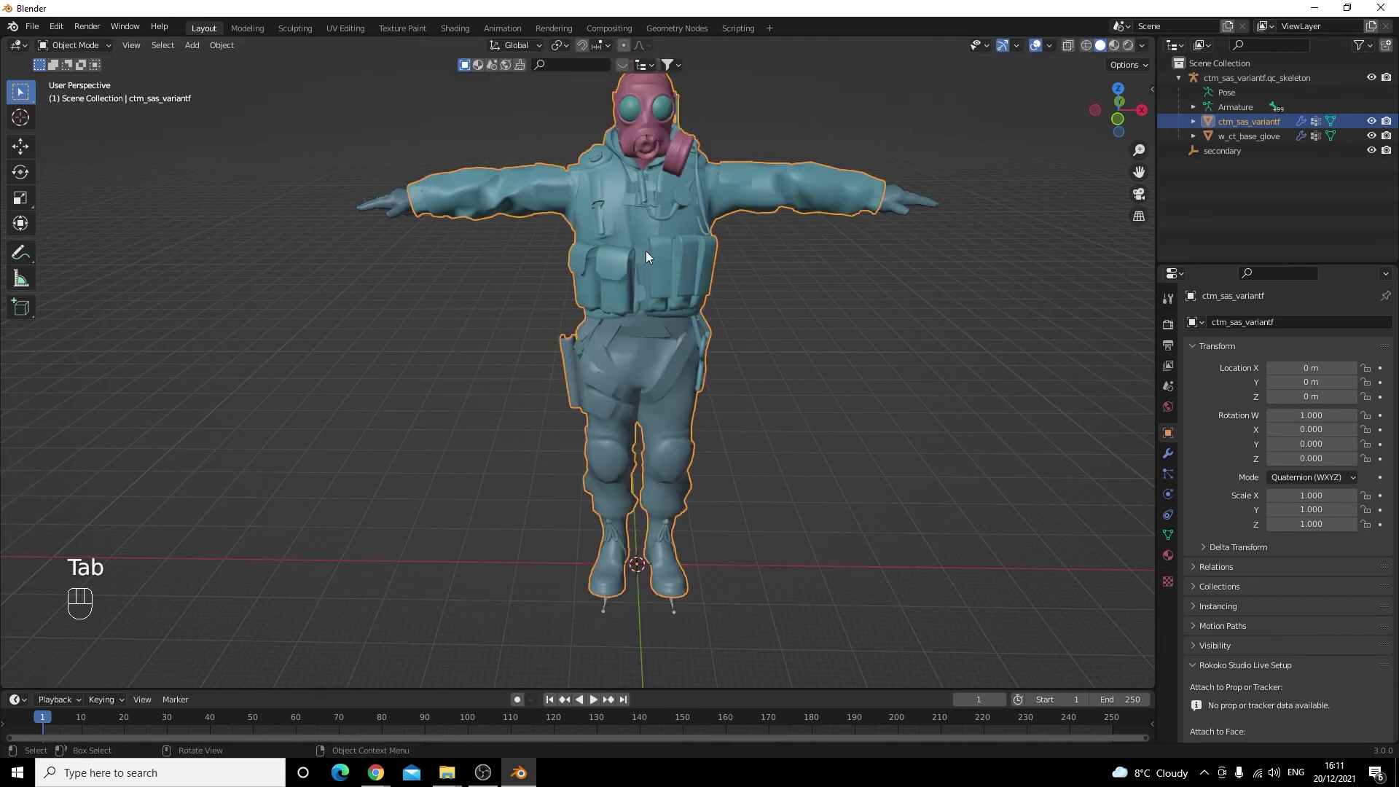
# - Join the ctm_sas_variantf body mesh into the w_ct_base_glove mesh as a single object and leave it in place
pyautogui.keyDown('shift'); pyautogui.click(907, 193); pyautogui.keyUp('shift')
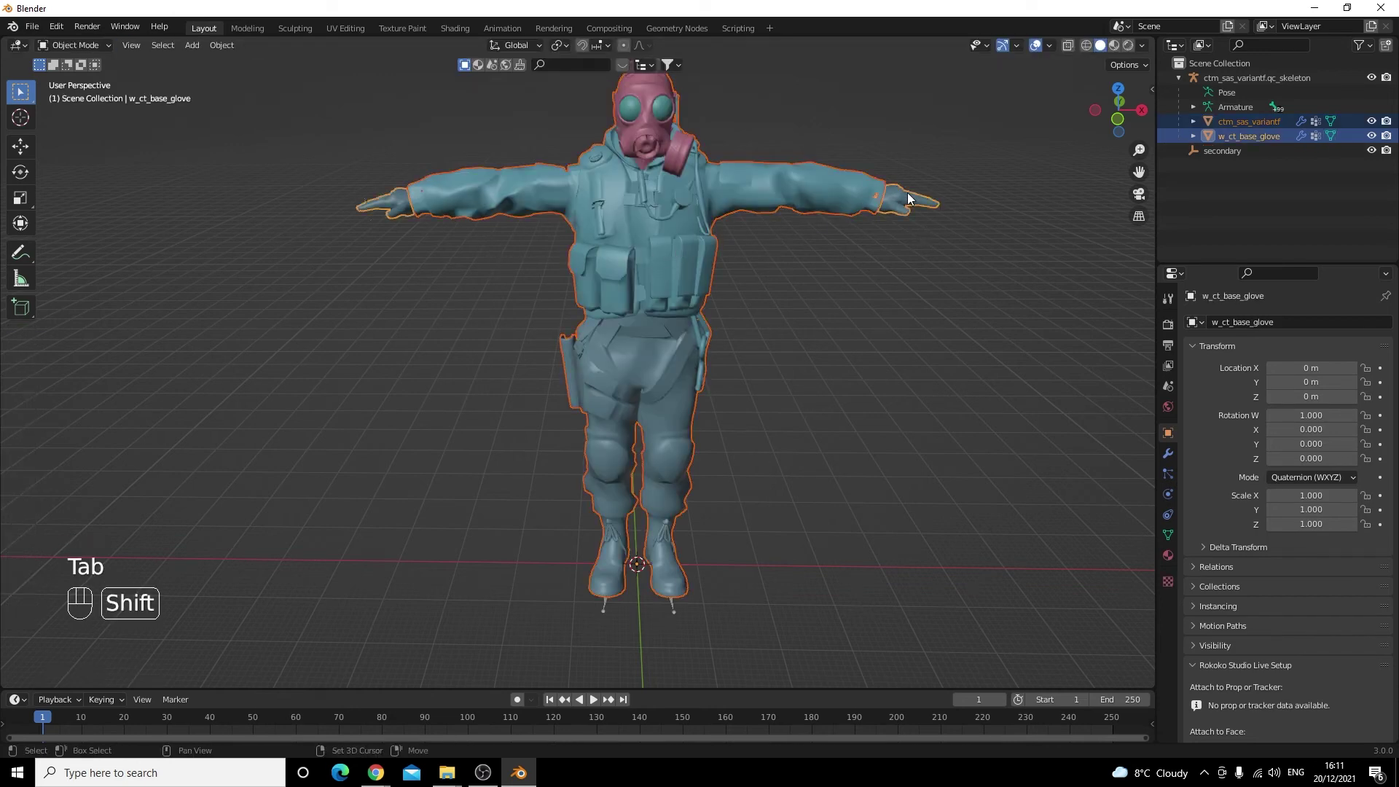
pyautogui.press('ctrl')
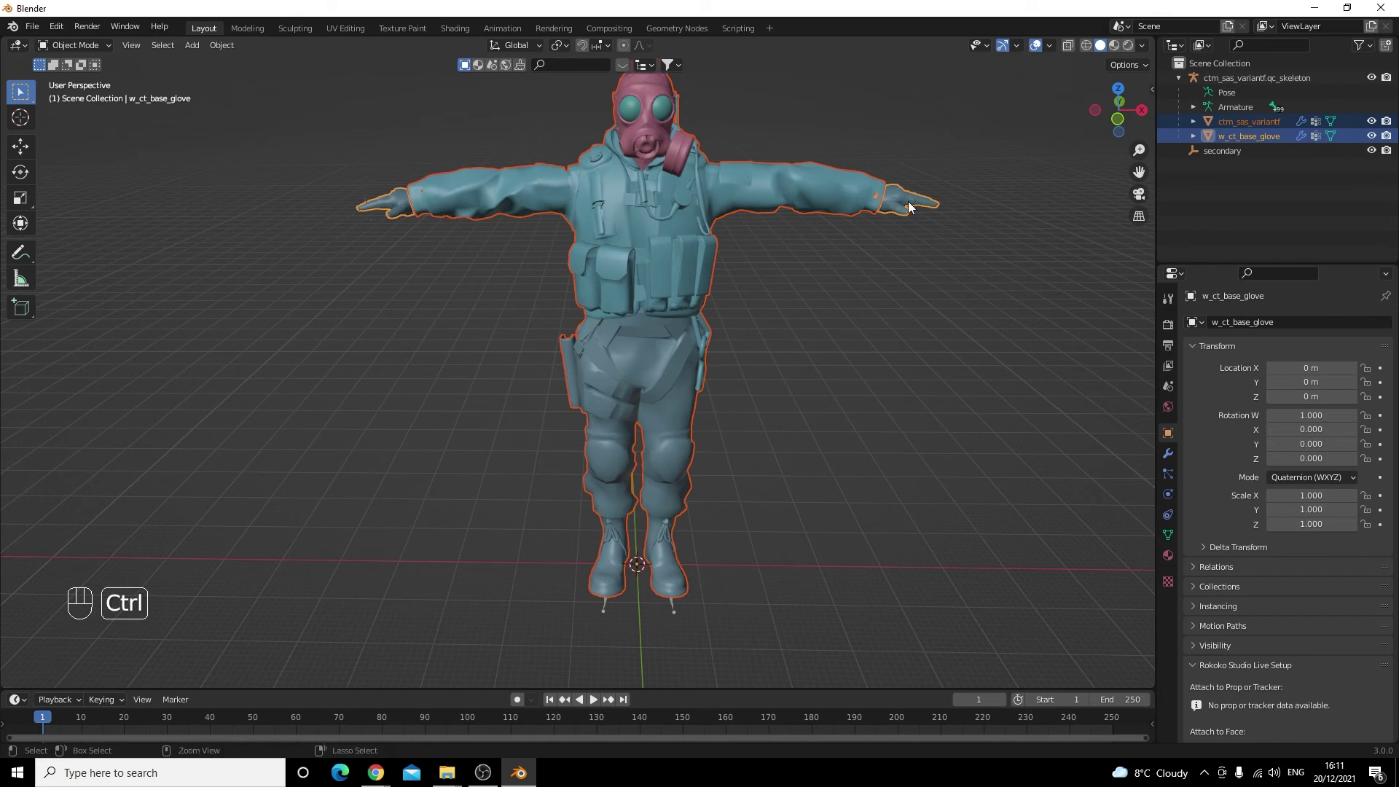
pyautogui.hotkey('ctrl', 'j')
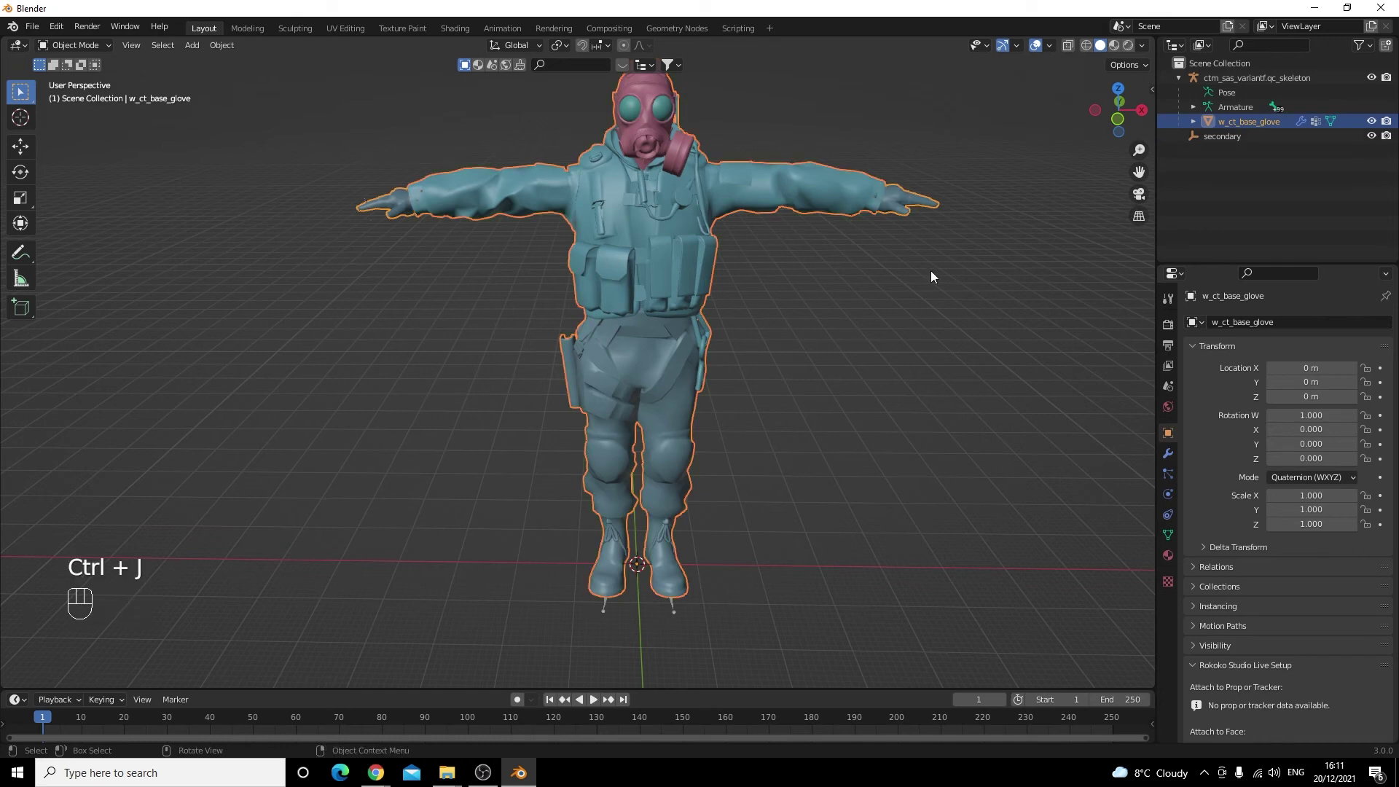
pyautogui.press('g')
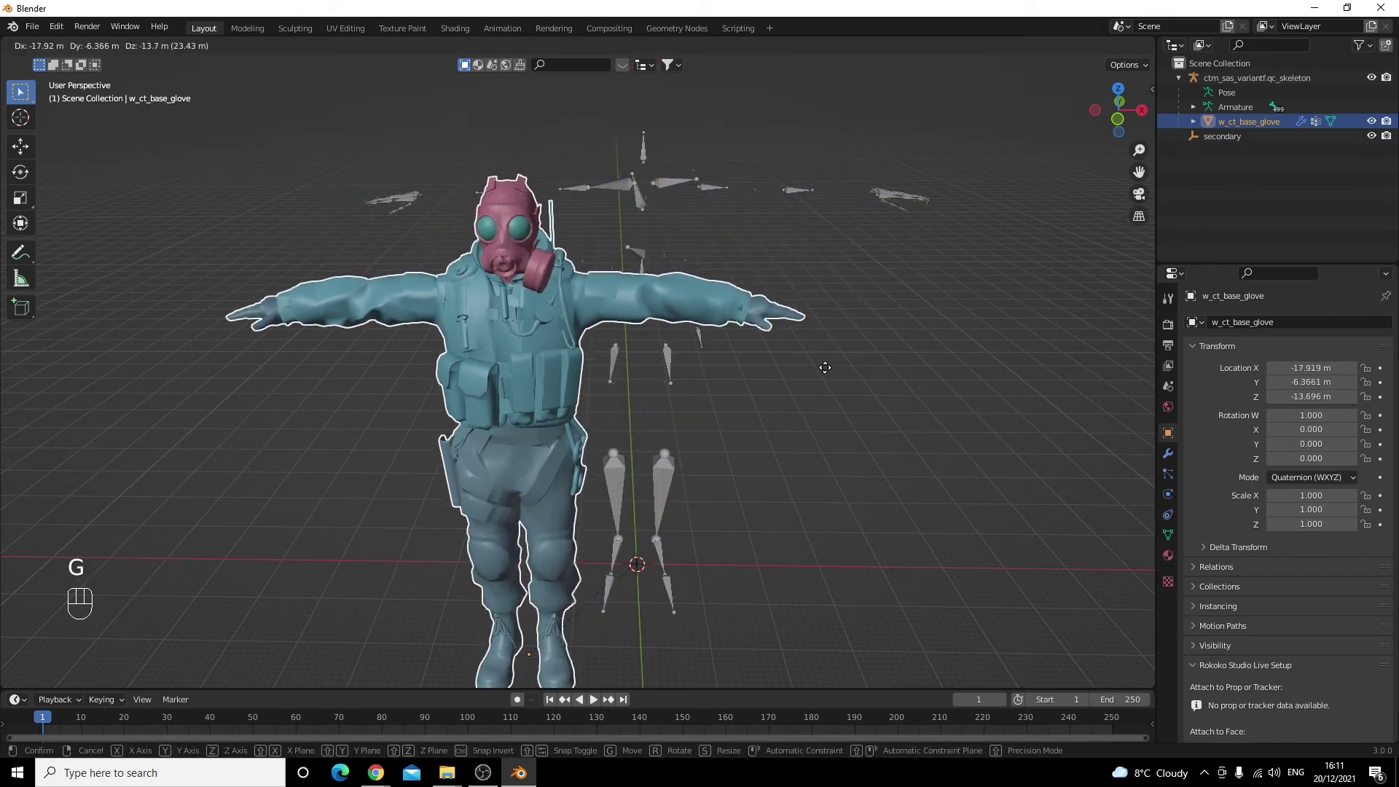
pyautogui.rightClick(952, 310)
pyautogui.click(953, 314)
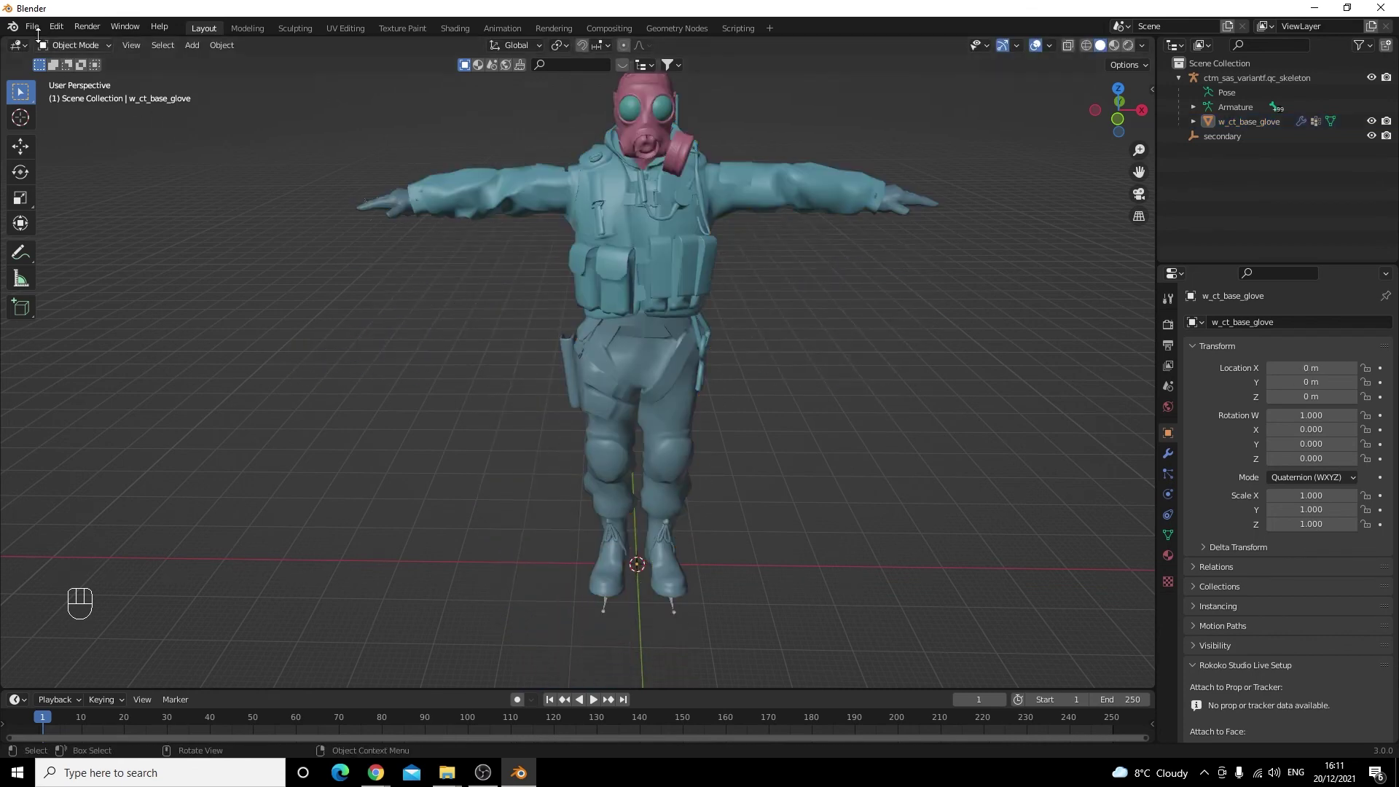
# - Start a Motion Capture (.bvh) import and choose motion capture.bvh in the Test folder on the Desktop
pyautogui.click(32, 26)
pyautogui.moveTo(89, 222)
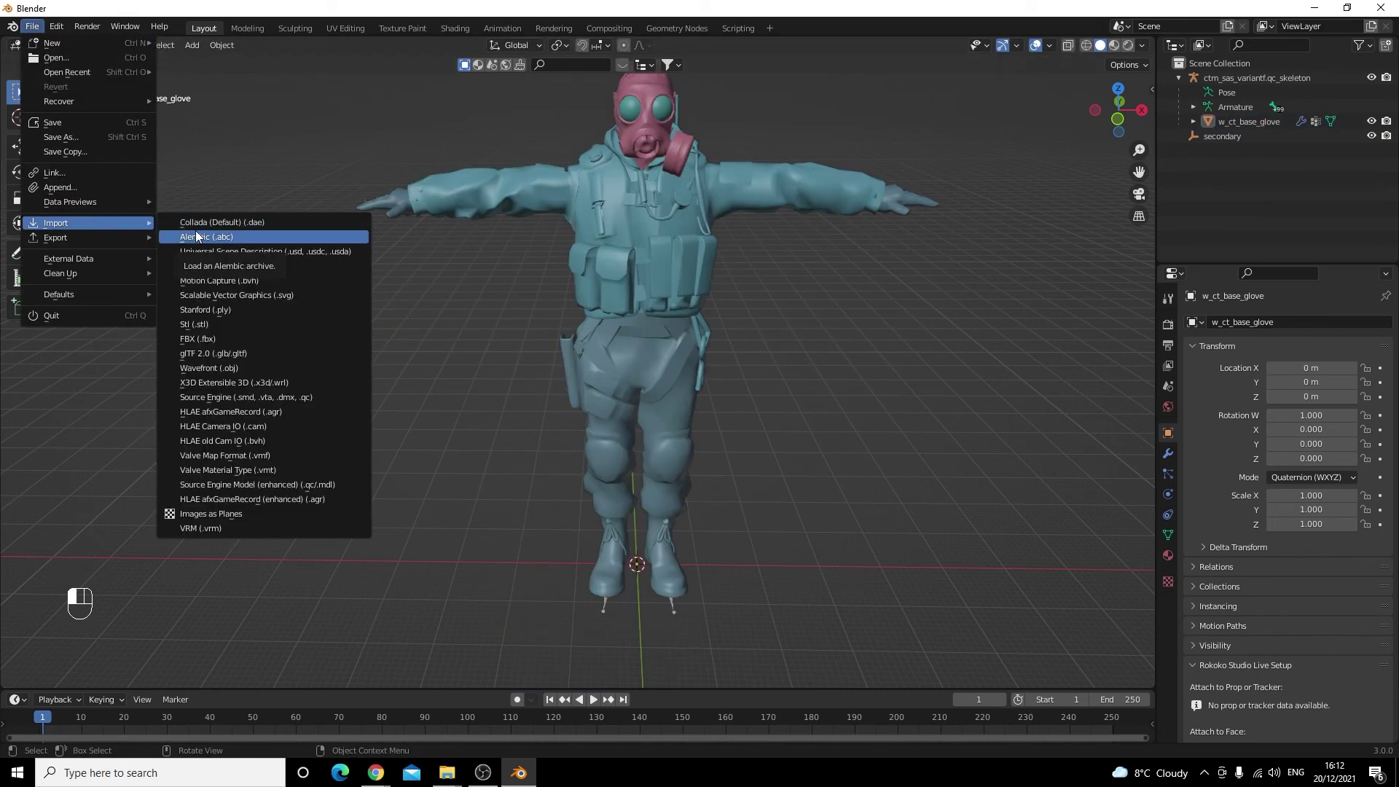
pyautogui.click(240, 283)
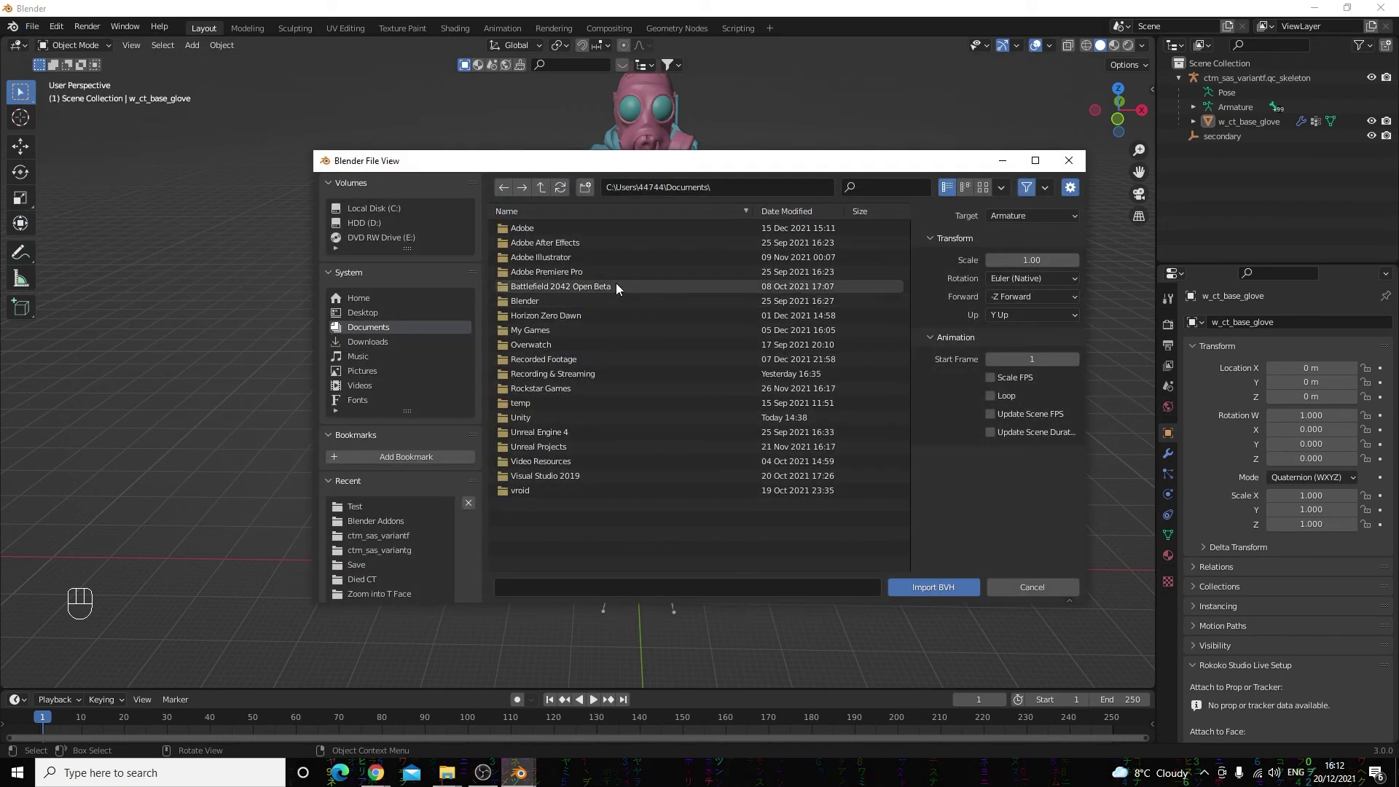
pyautogui.doubleClick(578, 300)
pyautogui.click(556, 230)
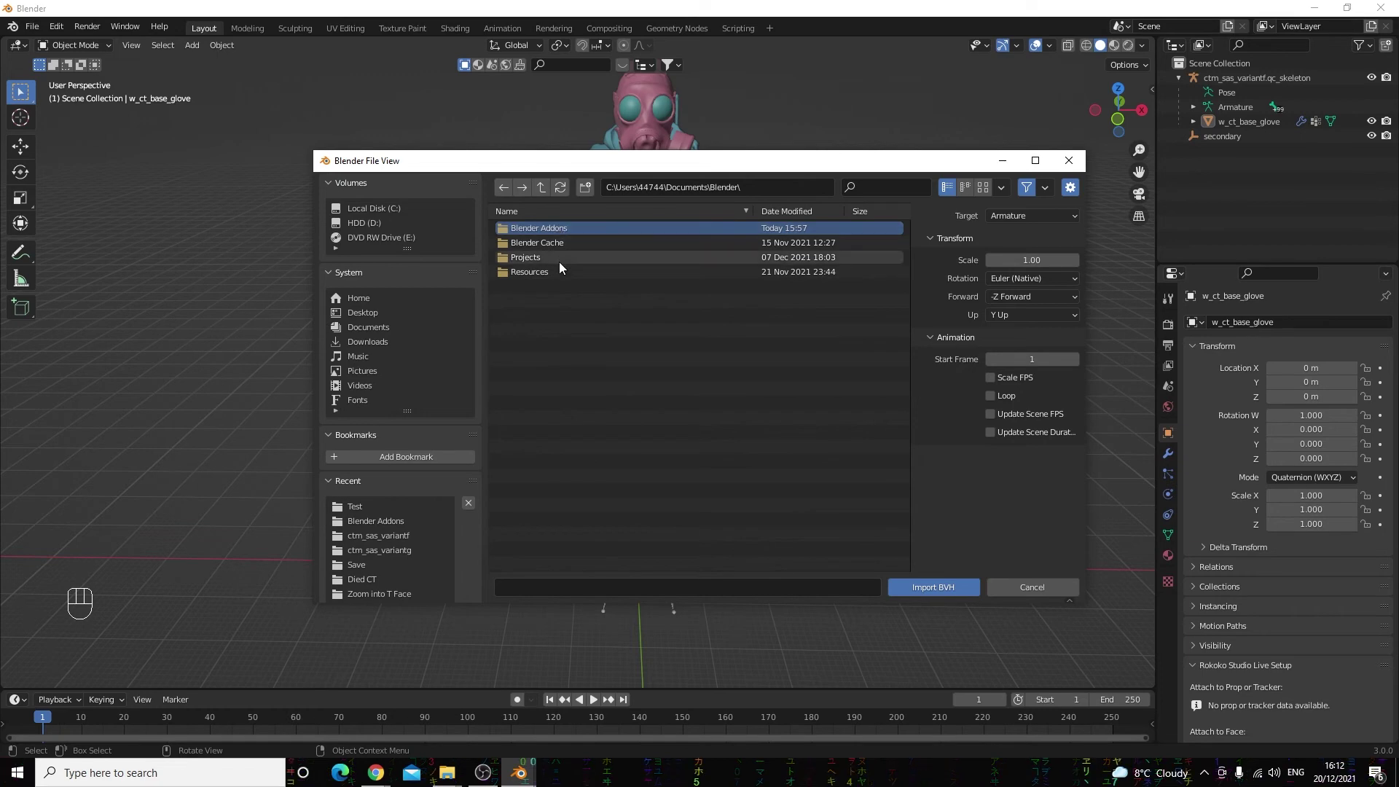
pyautogui.click(540, 188)
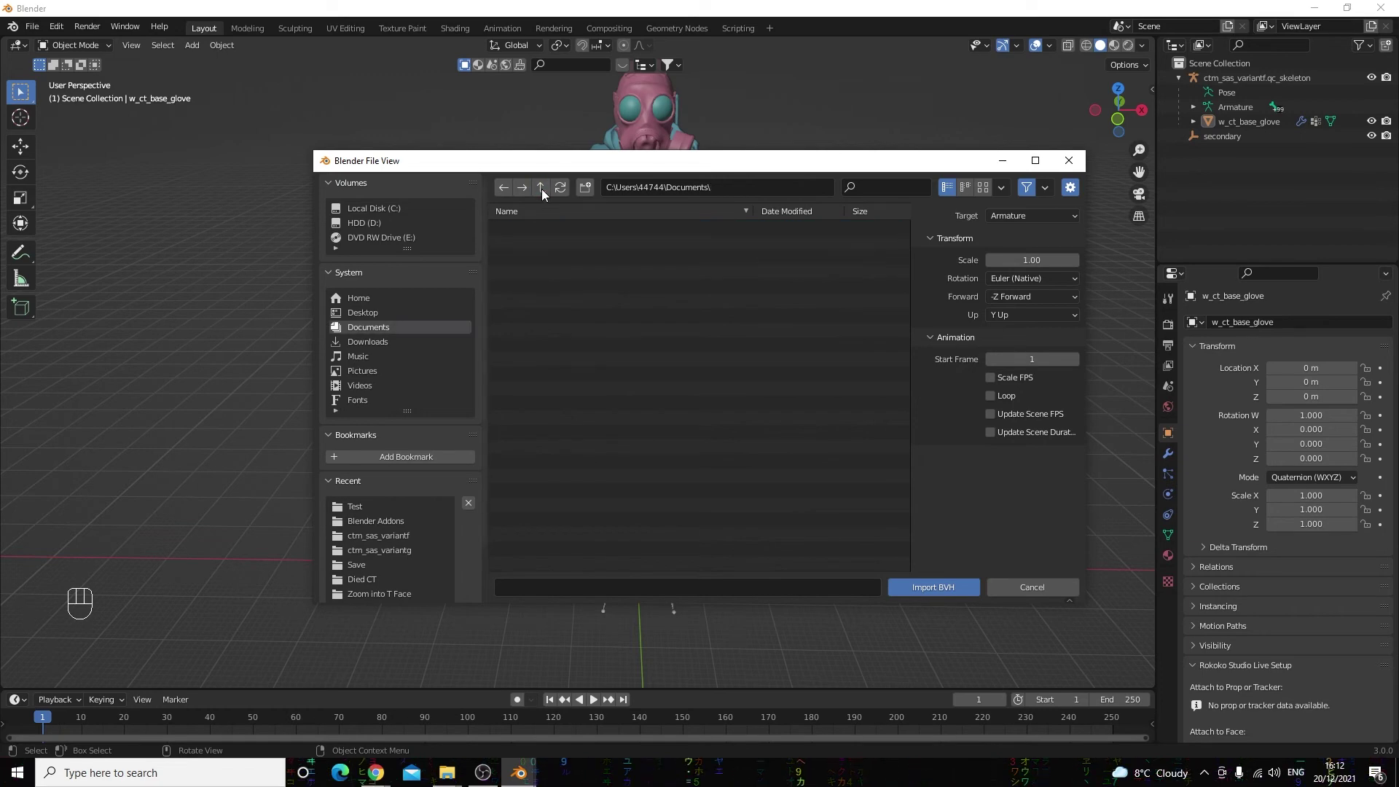
pyautogui.click(340, 310)
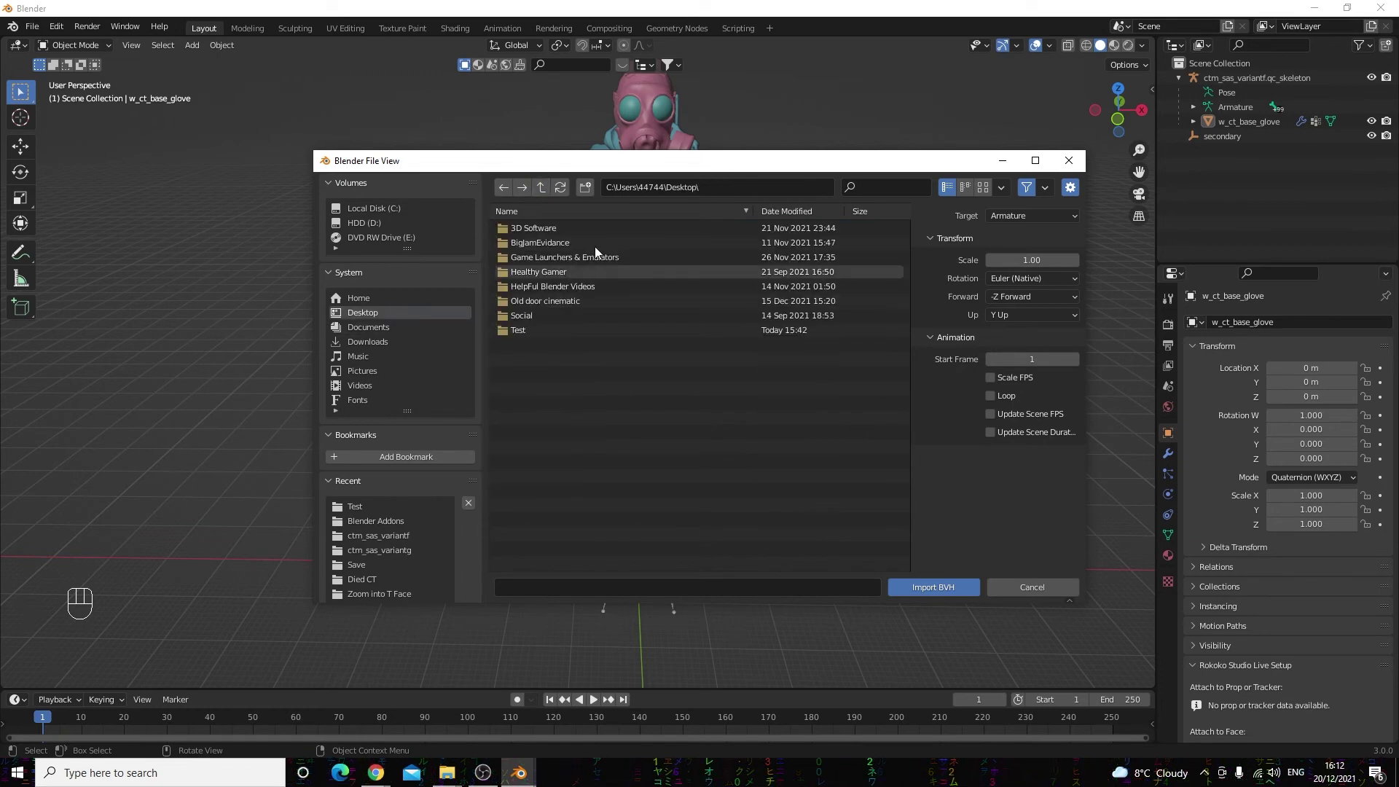
pyautogui.doubleClick(571, 328)
pyautogui.click(559, 229)
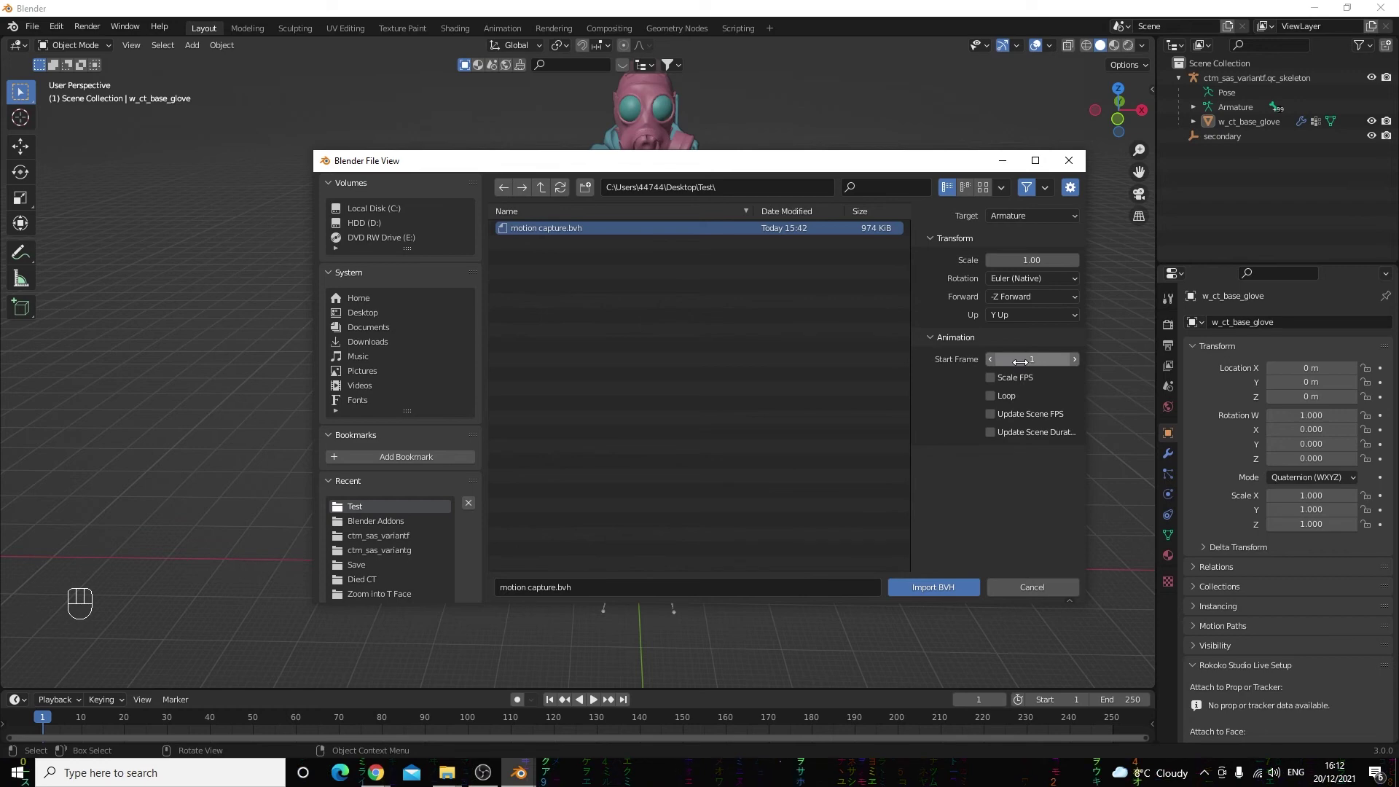
# - Set the scene's output frame rate to 30 fps and import the chosen motion capture file
pyautogui.click(1167, 346)
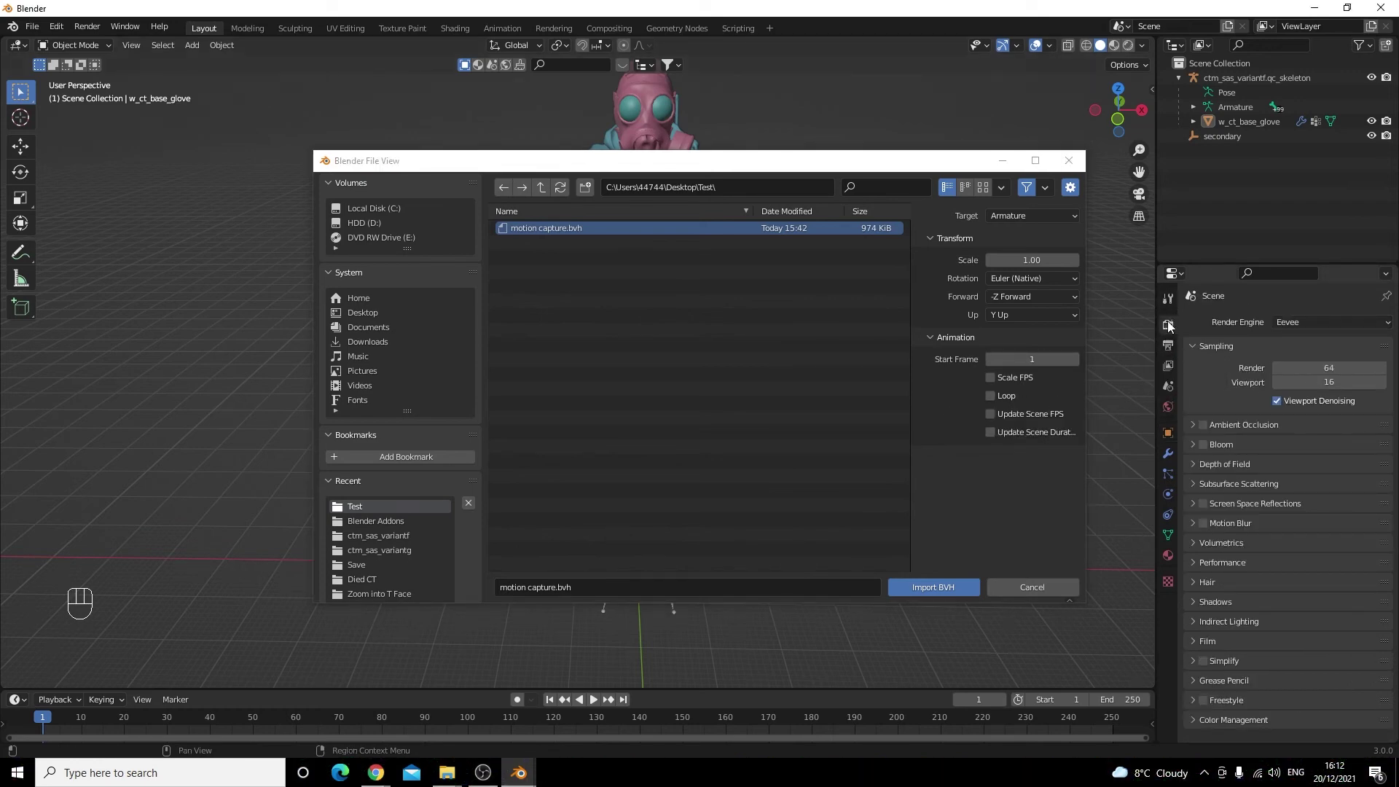
pyautogui.click(1167, 345)
pyautogui.click(1310, 456)
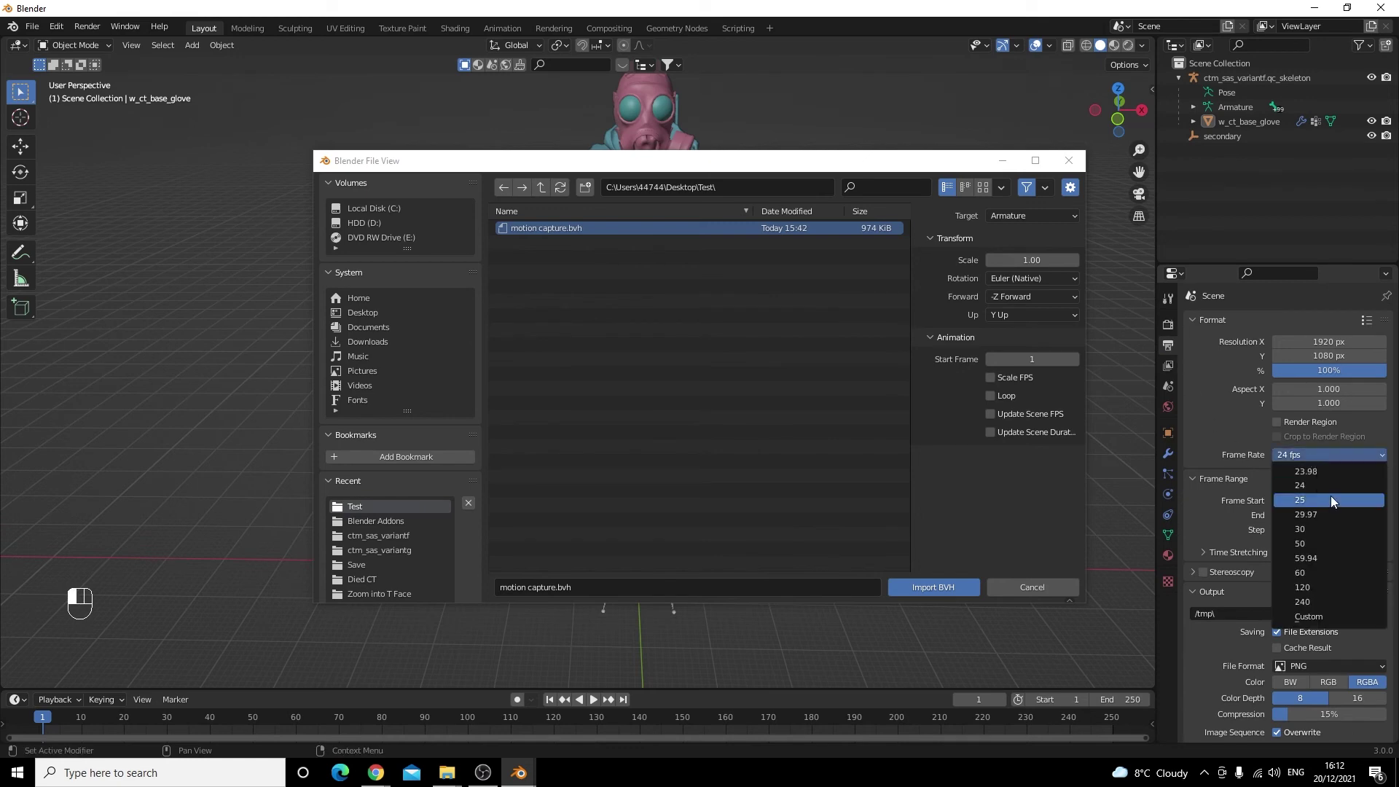
pyautogui.click(1328, 530)
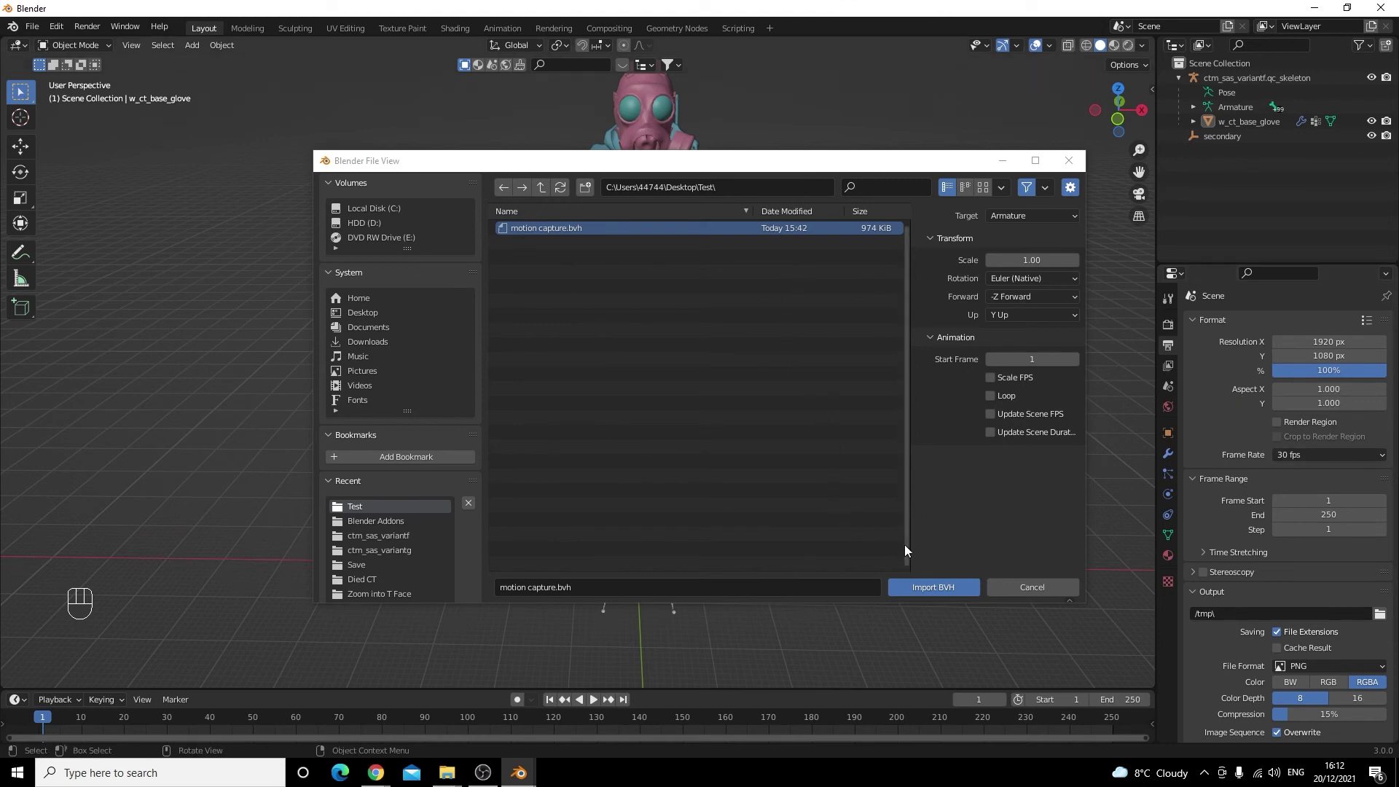
pyautogui.click(929, 582)
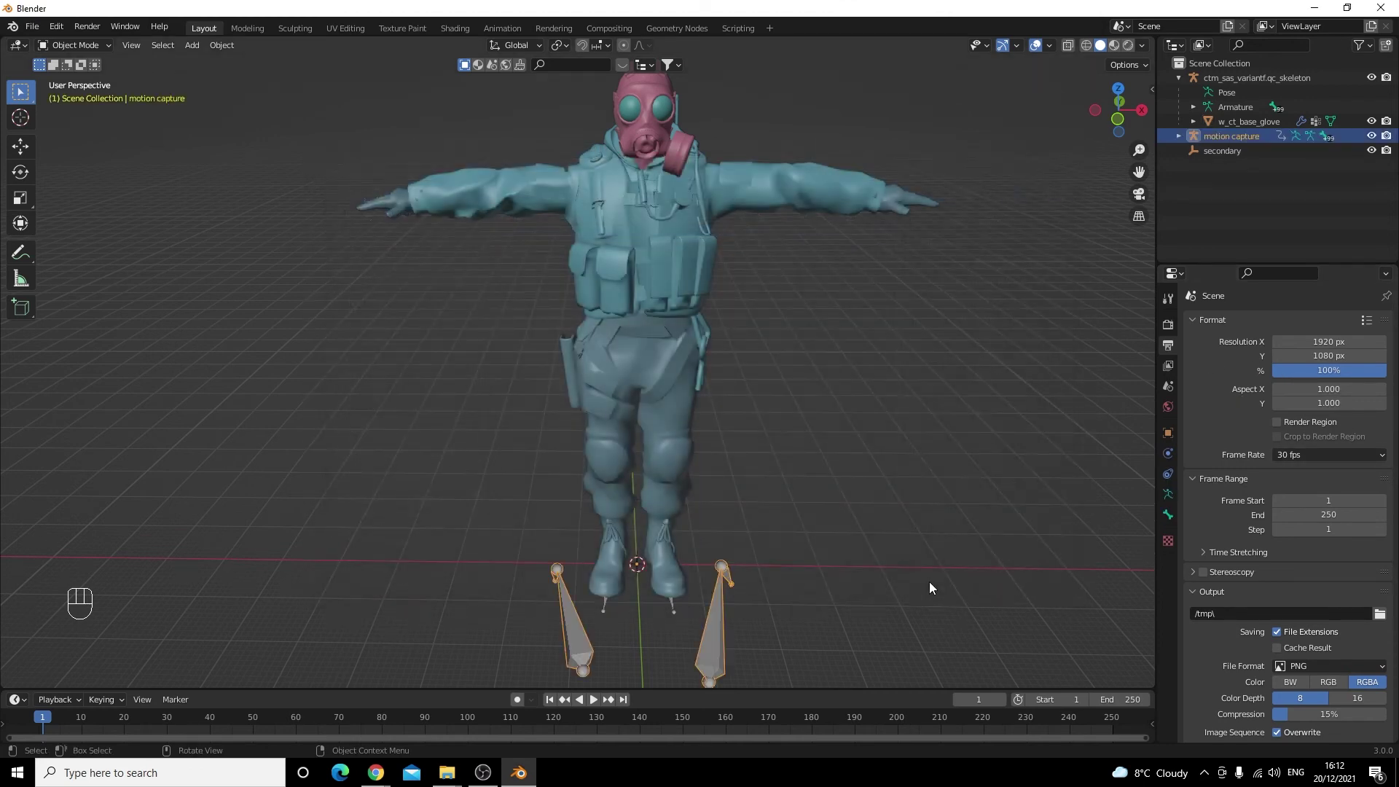
# - Rotate the imported motion capture armature by -90° about the global X axis so it stands upright
pyautogui.scroll(-4, 881, 554)
pyautogui.moveTo(881, 554); pyautogui.dragTo(596, 527, button='middle')
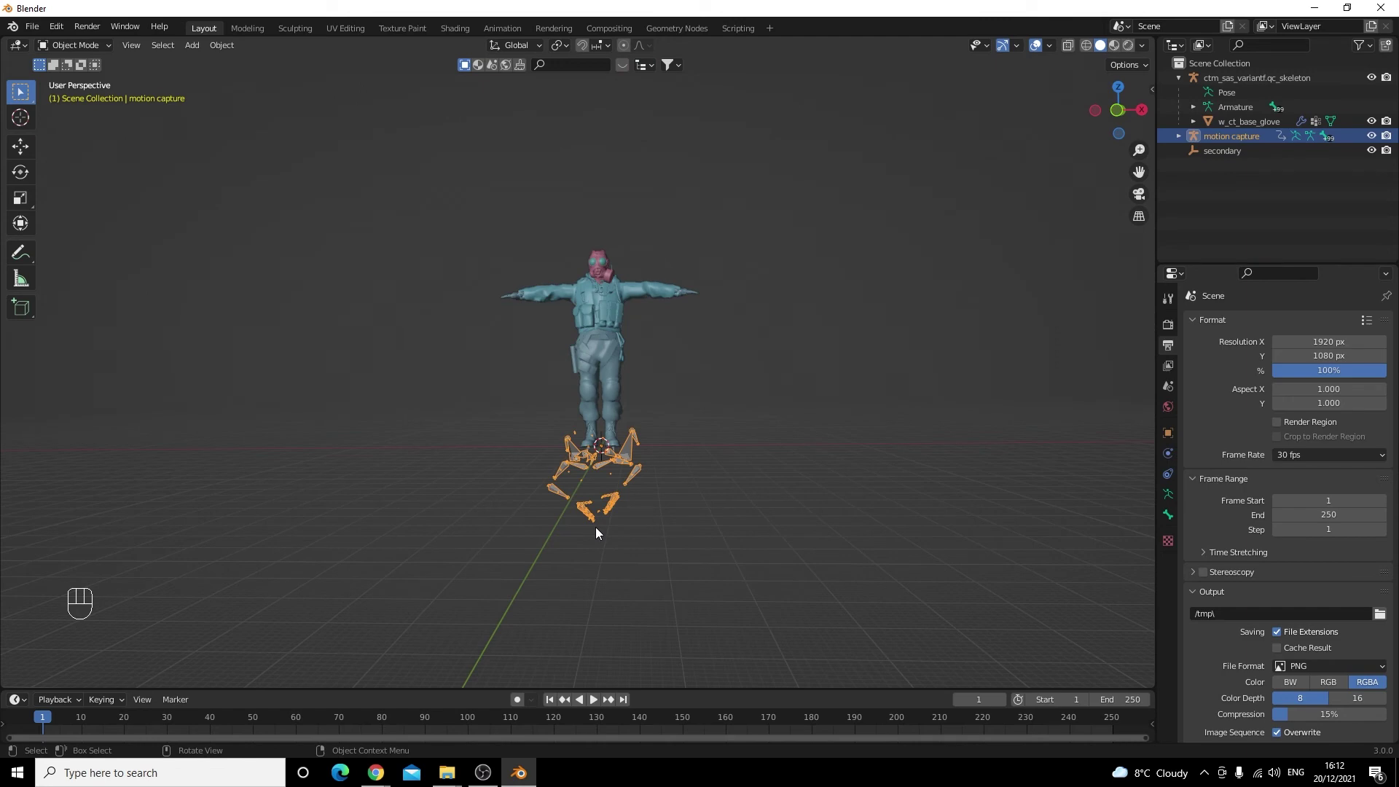
pyautogui.press('r')
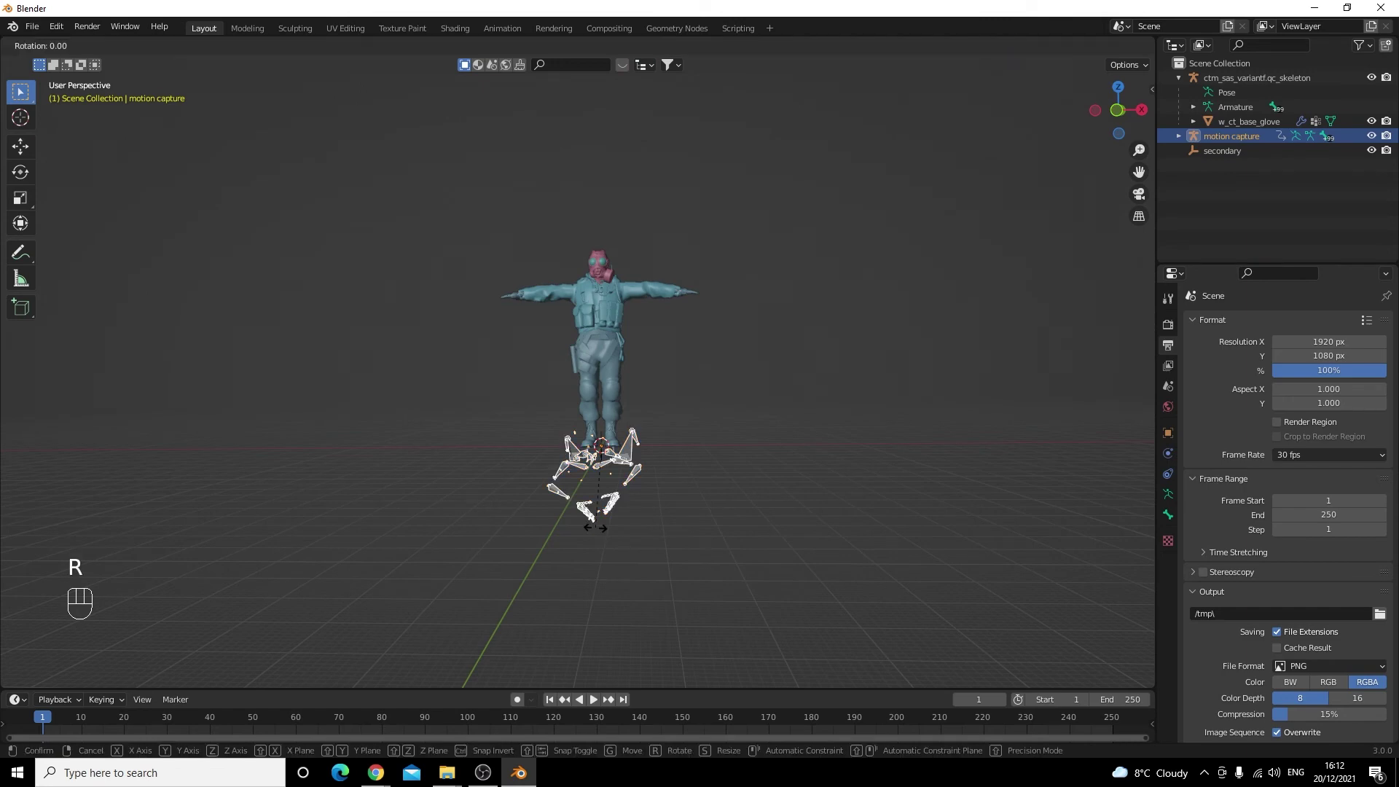
pyautogui.write('x90')
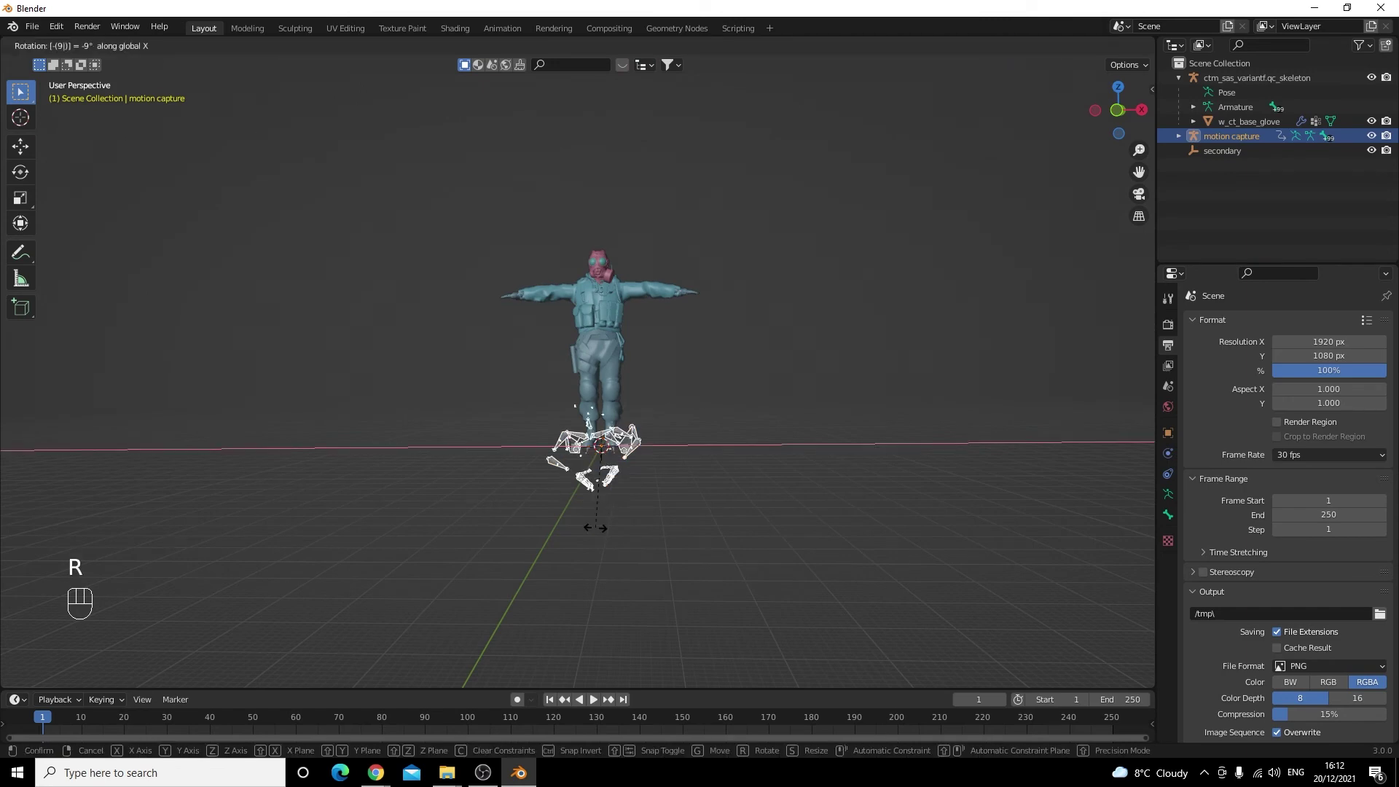
pyautogui.press('Return')
# - Hide the w_ct_base_glove mesh and the ctm_sas_variantf.qc_skeleton armature to isolate the motion capture armature
pyautogui.scroll(4, 527, 303)
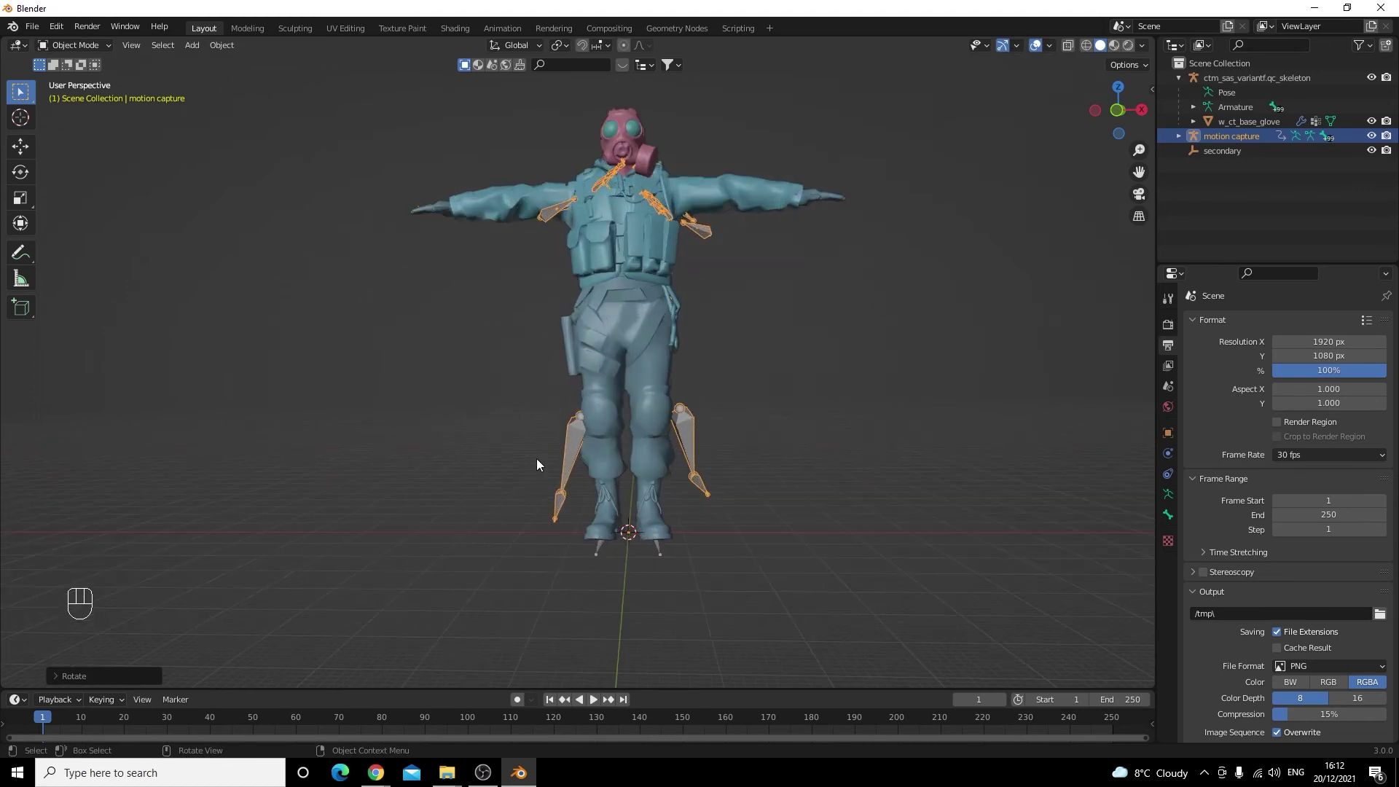
pyautogui.click(480, 201)
pyautogui.keyDown('shift'); pyautogui.click(623, 252); pyautogui.keyUp('shift')
pyautogui.click(779, 204)
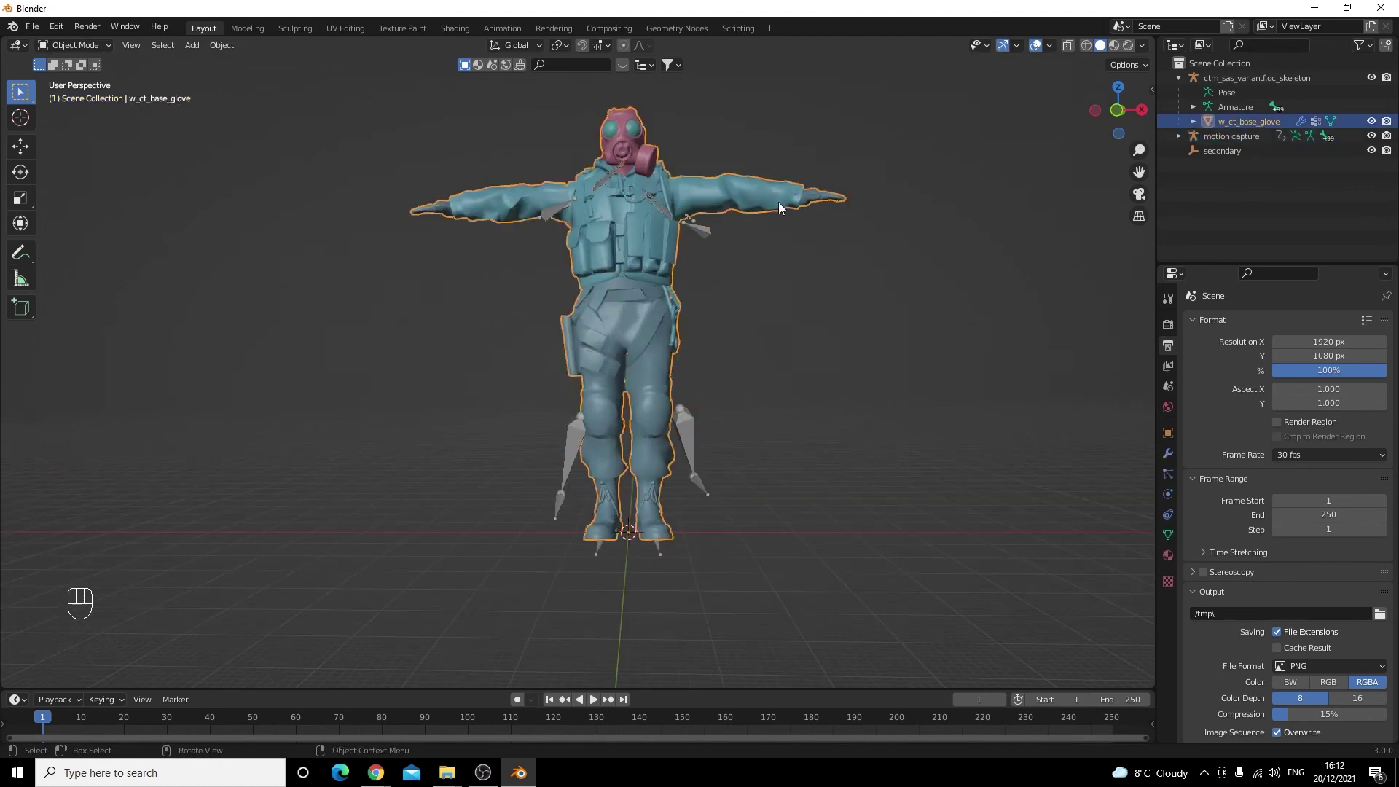
pyautogui.keyDown('shift'); pyautogui.click(624, 281); pyautogui.keyUp('shift')
pyautogui.moveTo(637, 248); pyautogui.dragTo(705, 296, button='middle')
pyautogui.click(670, 181)
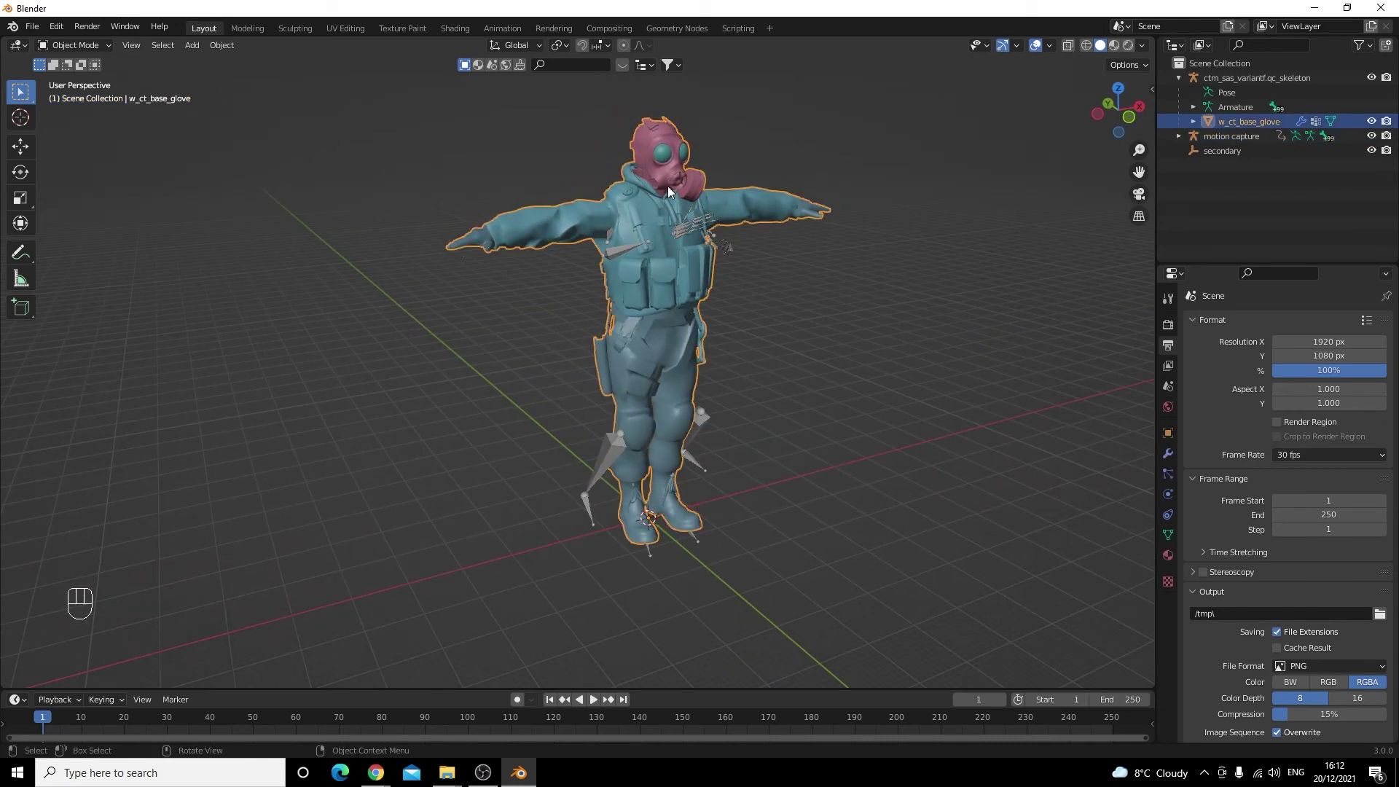
pyautogui.press('h')
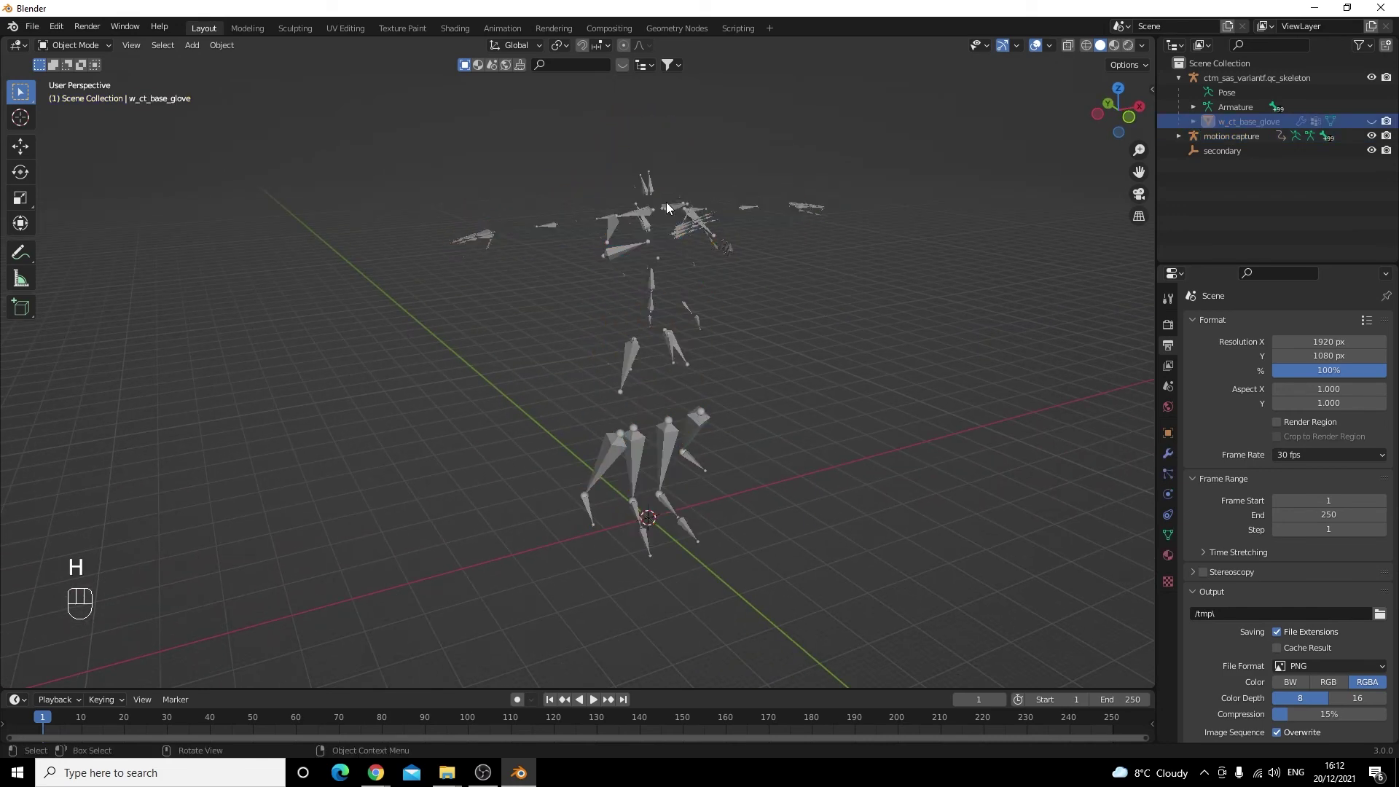
pyautogui.click(538, 224)
pyautogui.press('h')
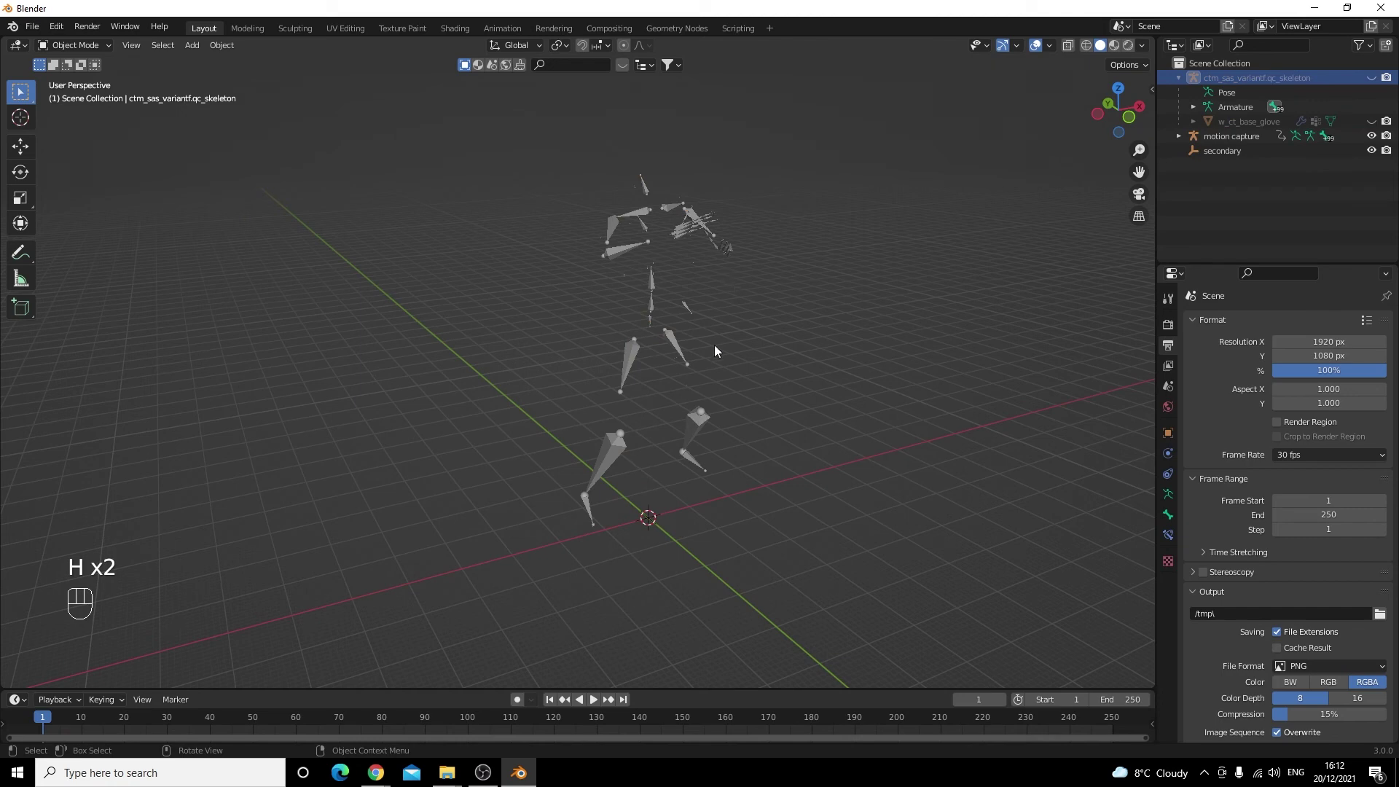
# - Play the motion capture armature's animation, stop it, and unhide the character mesh and its skeleton
pyautogui.press('space')
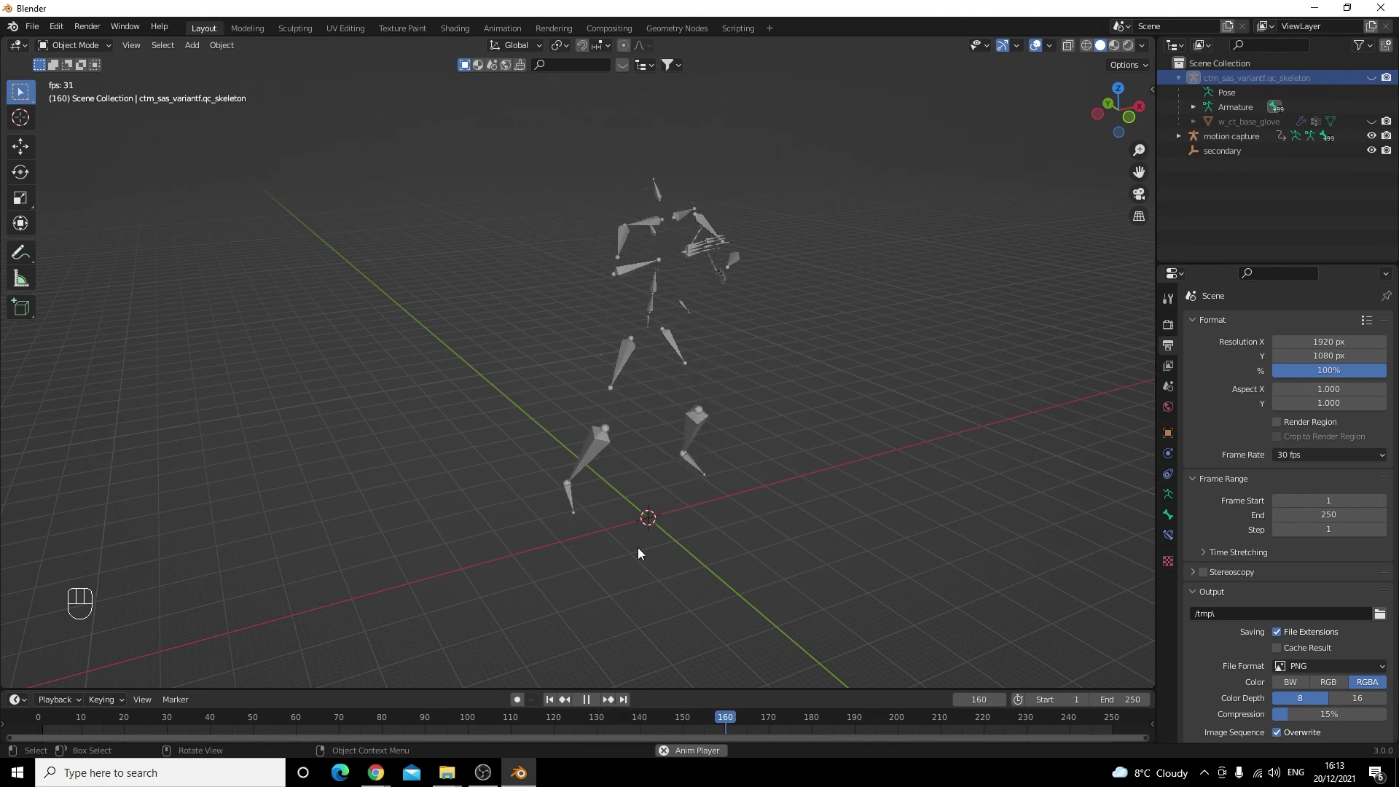
pyautogui.press('space')
pyautogui.press('alt')
pyautogui.hotkey('alt', 'h')
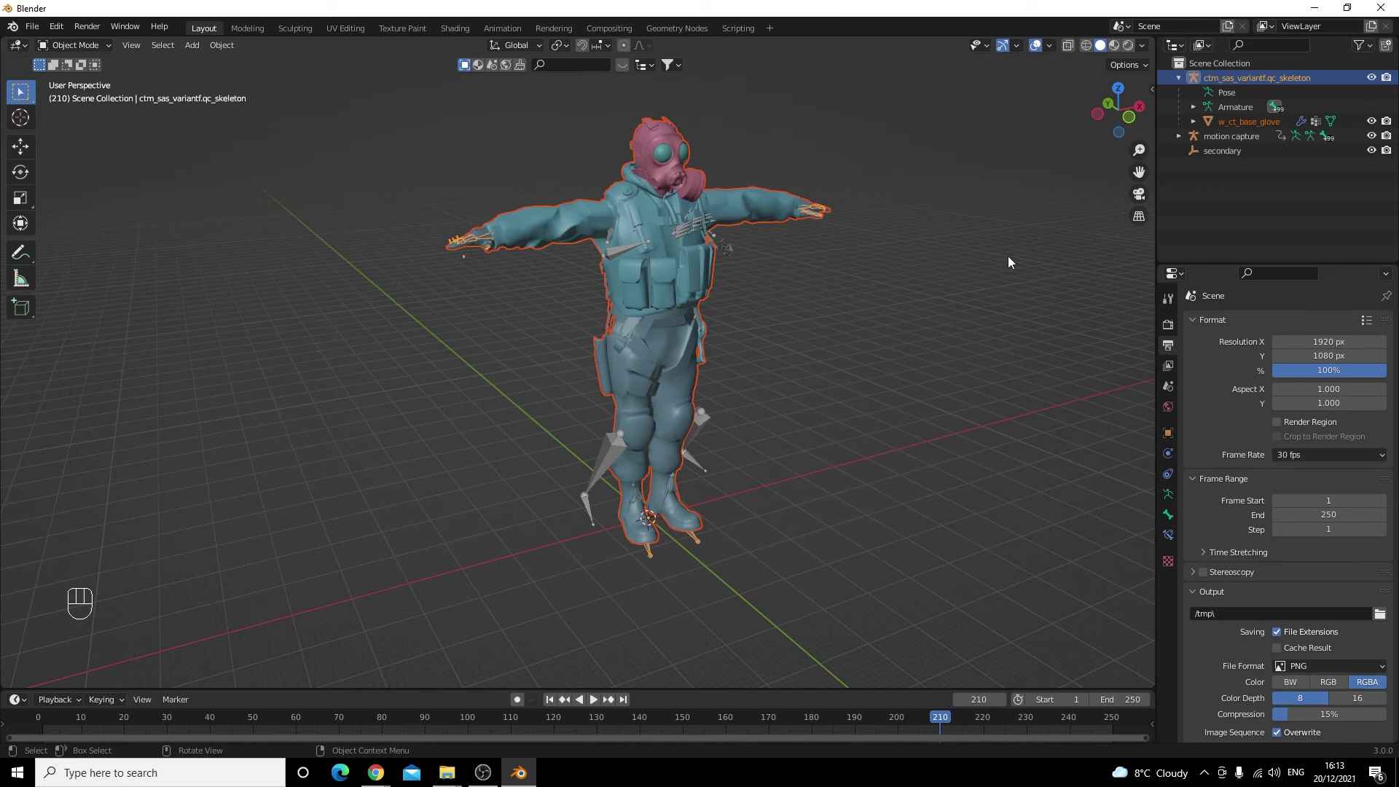
# - In the Rokoko retargeting settings, set motion capture as the source armature and ctm_sas_variantf.qc_skeleton as the target armature
pyautogui.press('n')
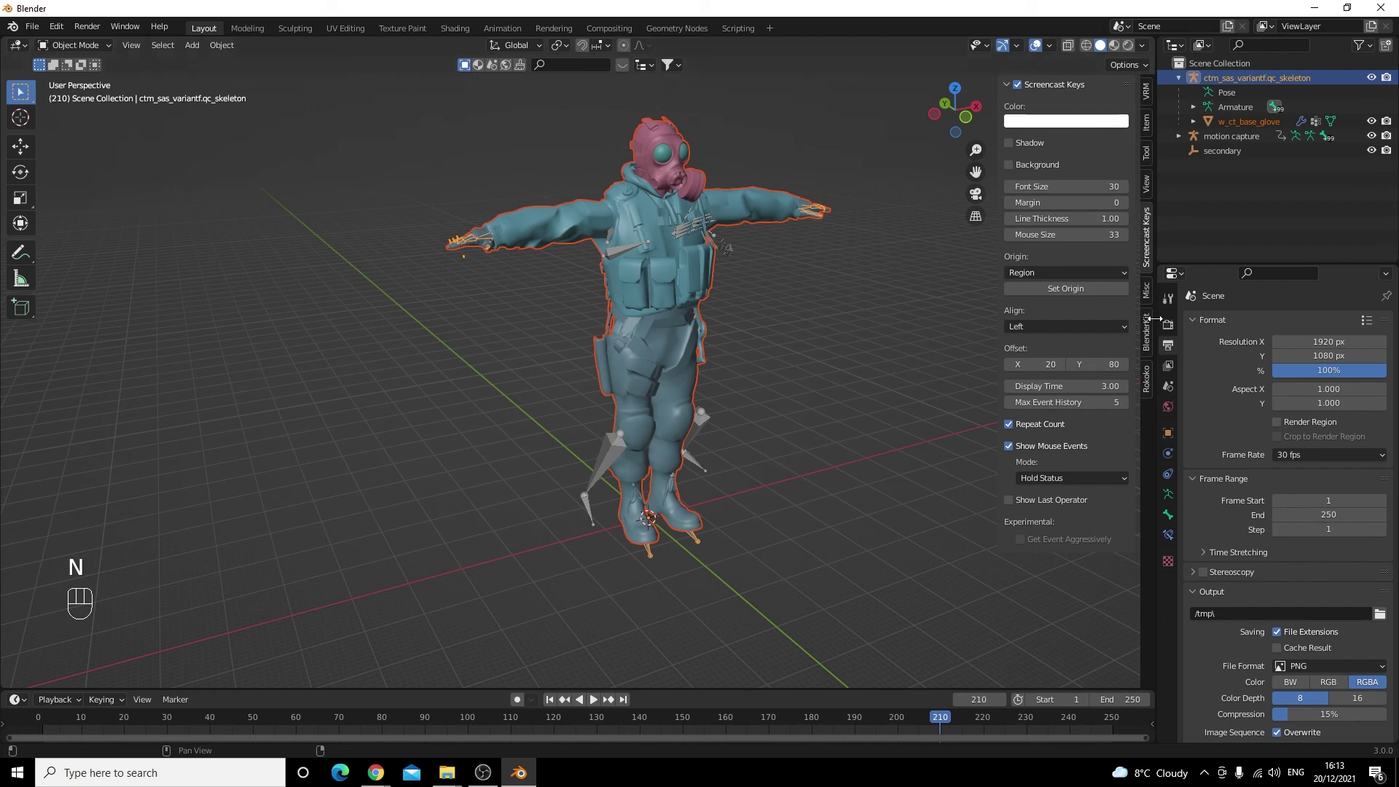
pyautogui.click(1147, 377)
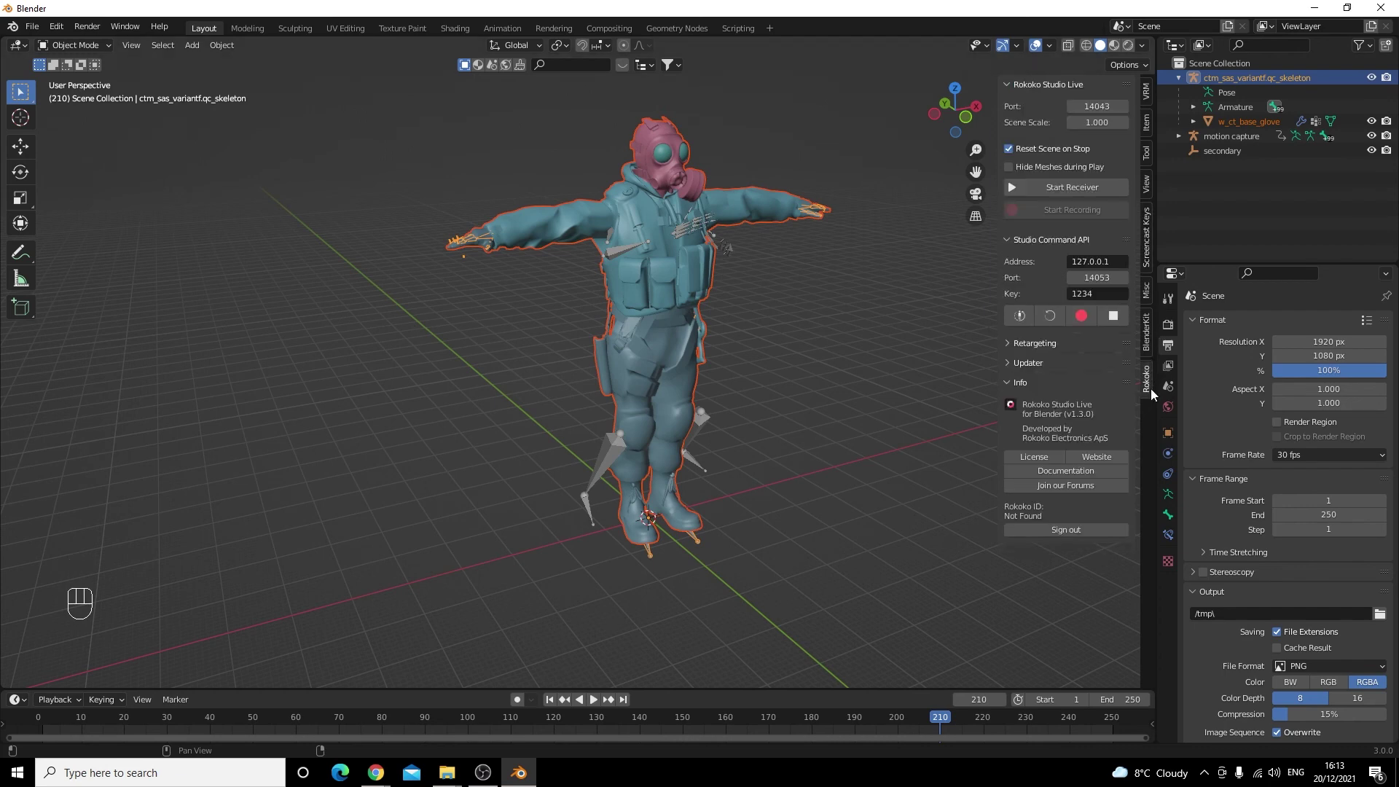
pyautogui.moveTo(933, 317); pyautogui.dragTo(729, 363, button='middle')
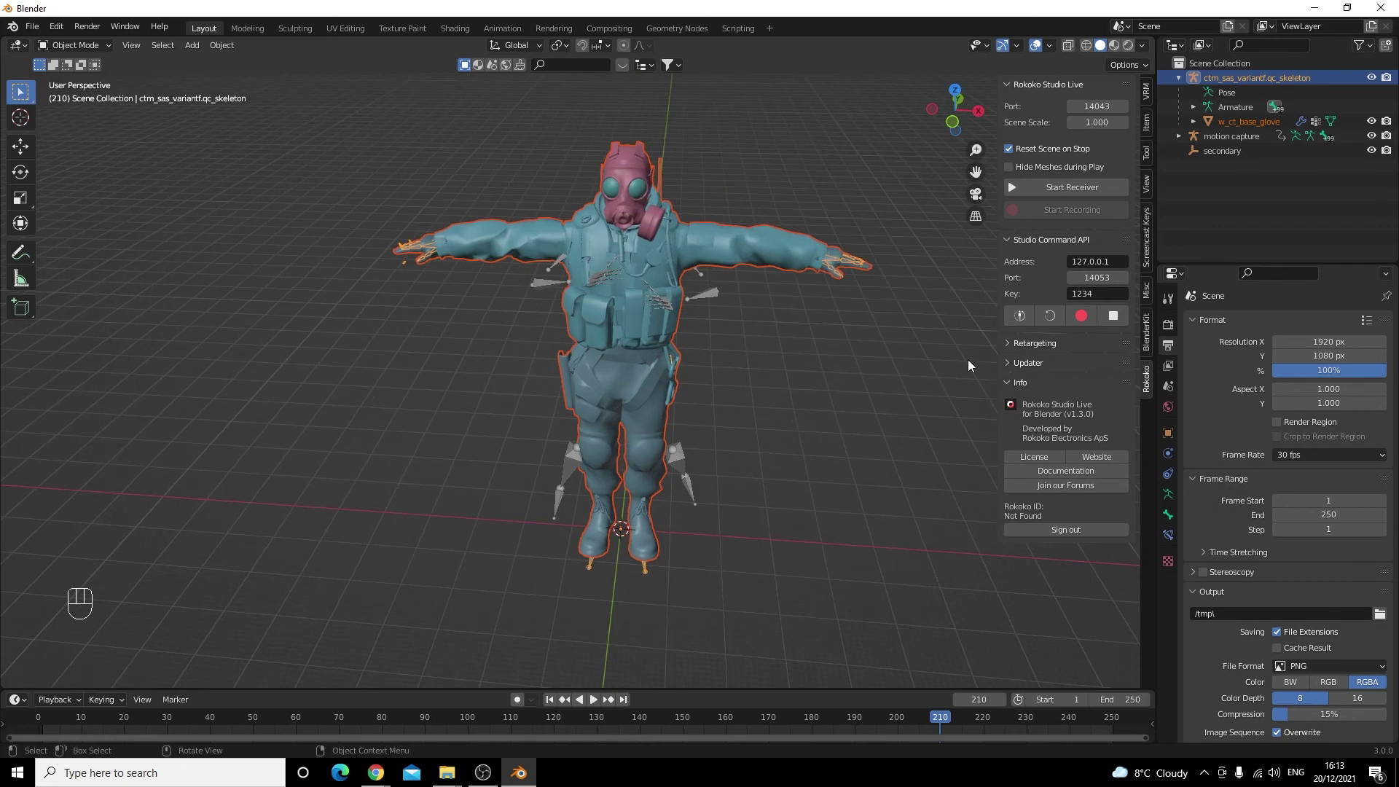
pyautogui.click(1009, 344)
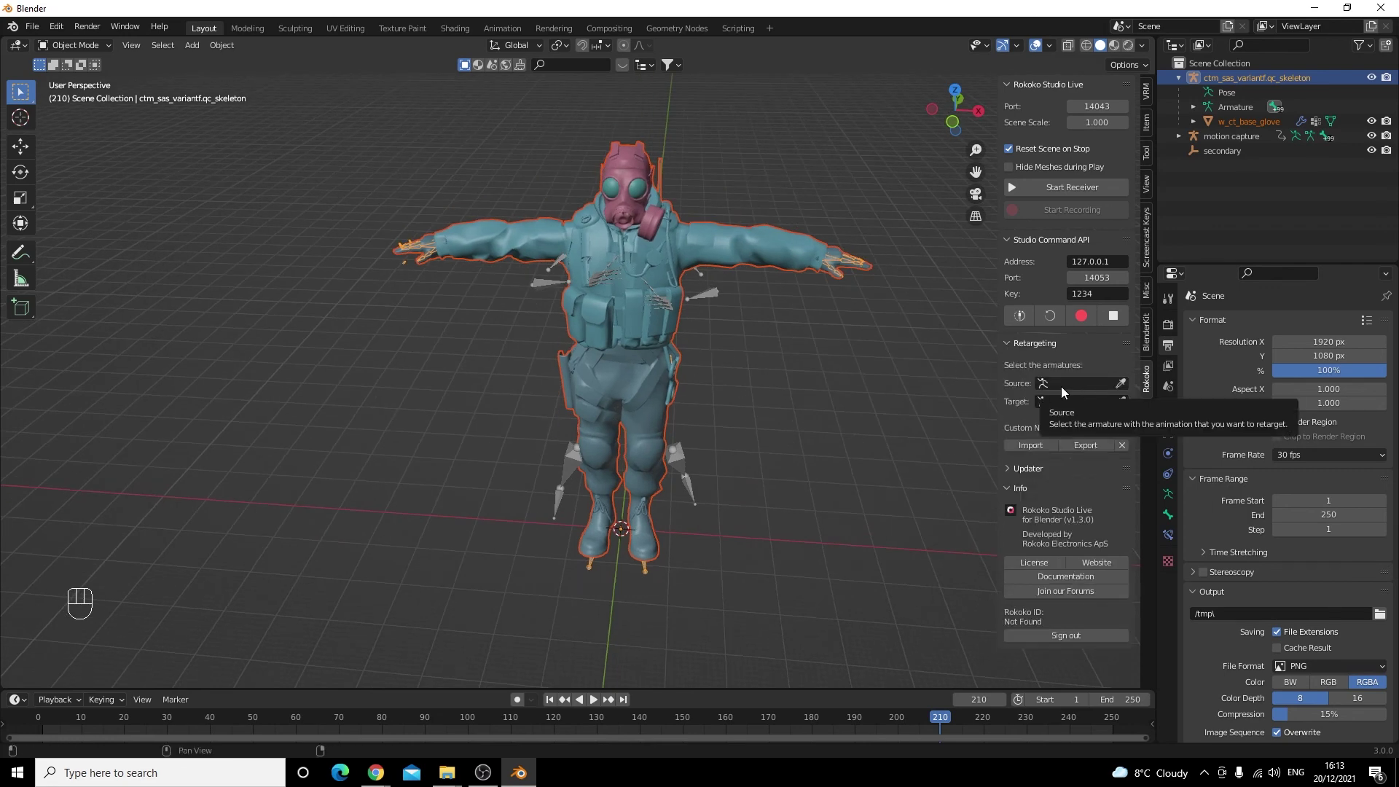
pyautogui.click(871, 373)
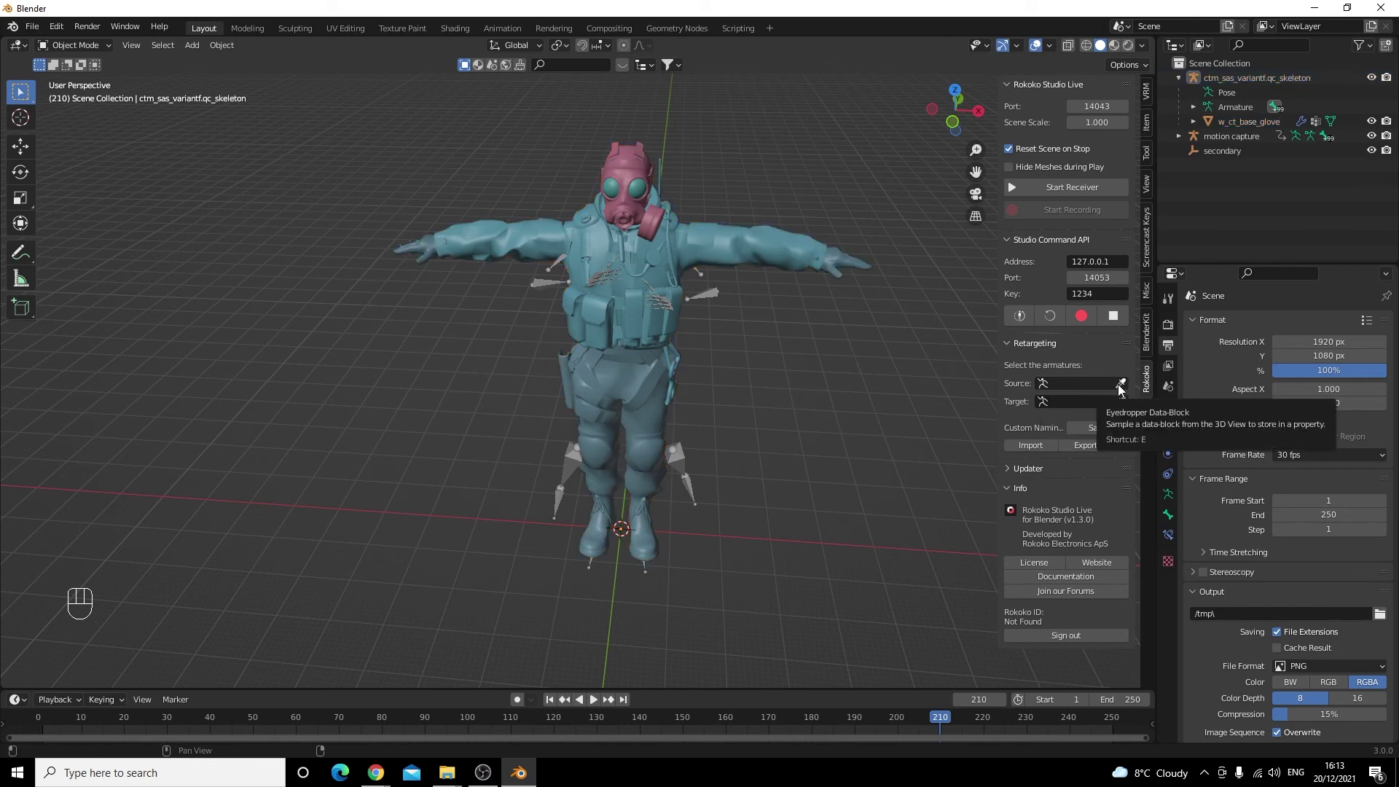
pyautogui.click(1120, 384)
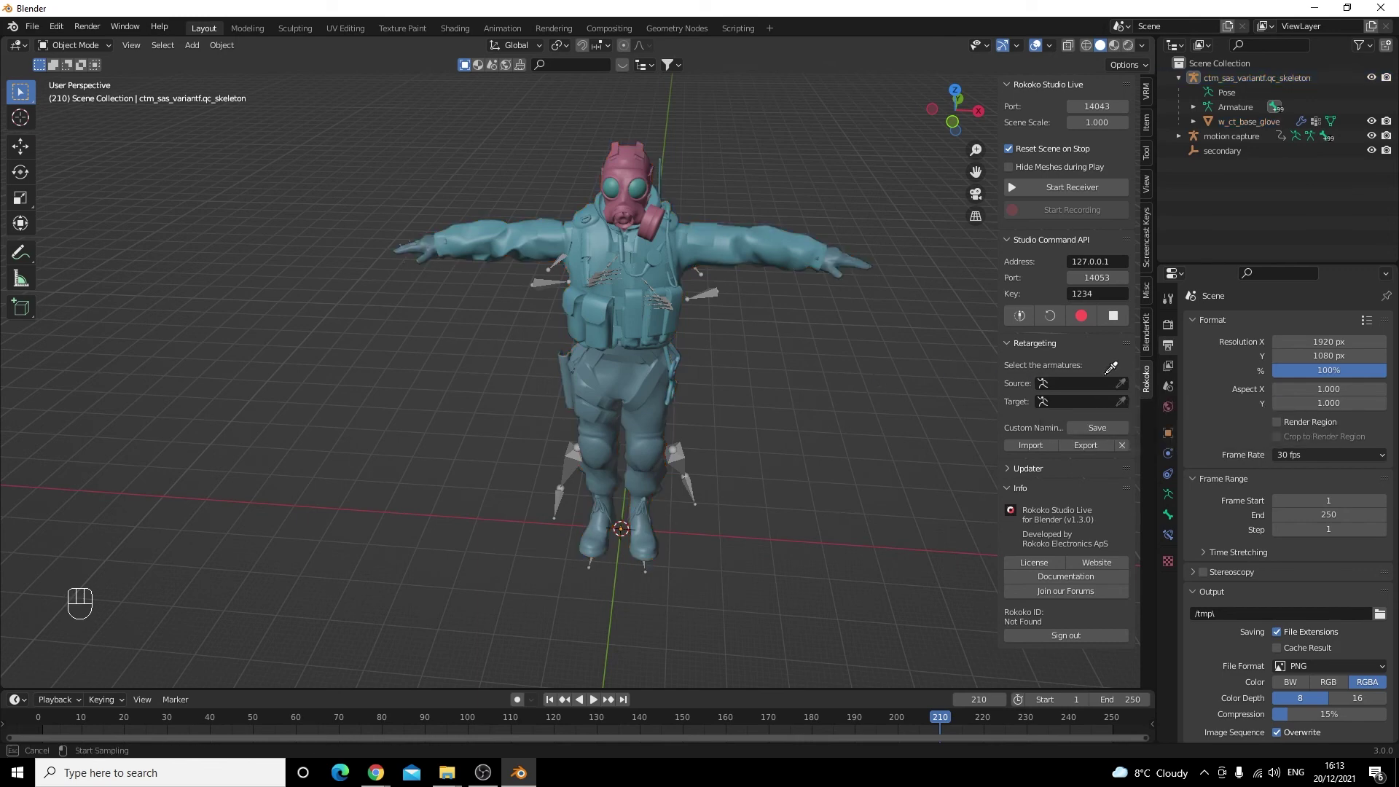
pyautogui.click(710, 292)
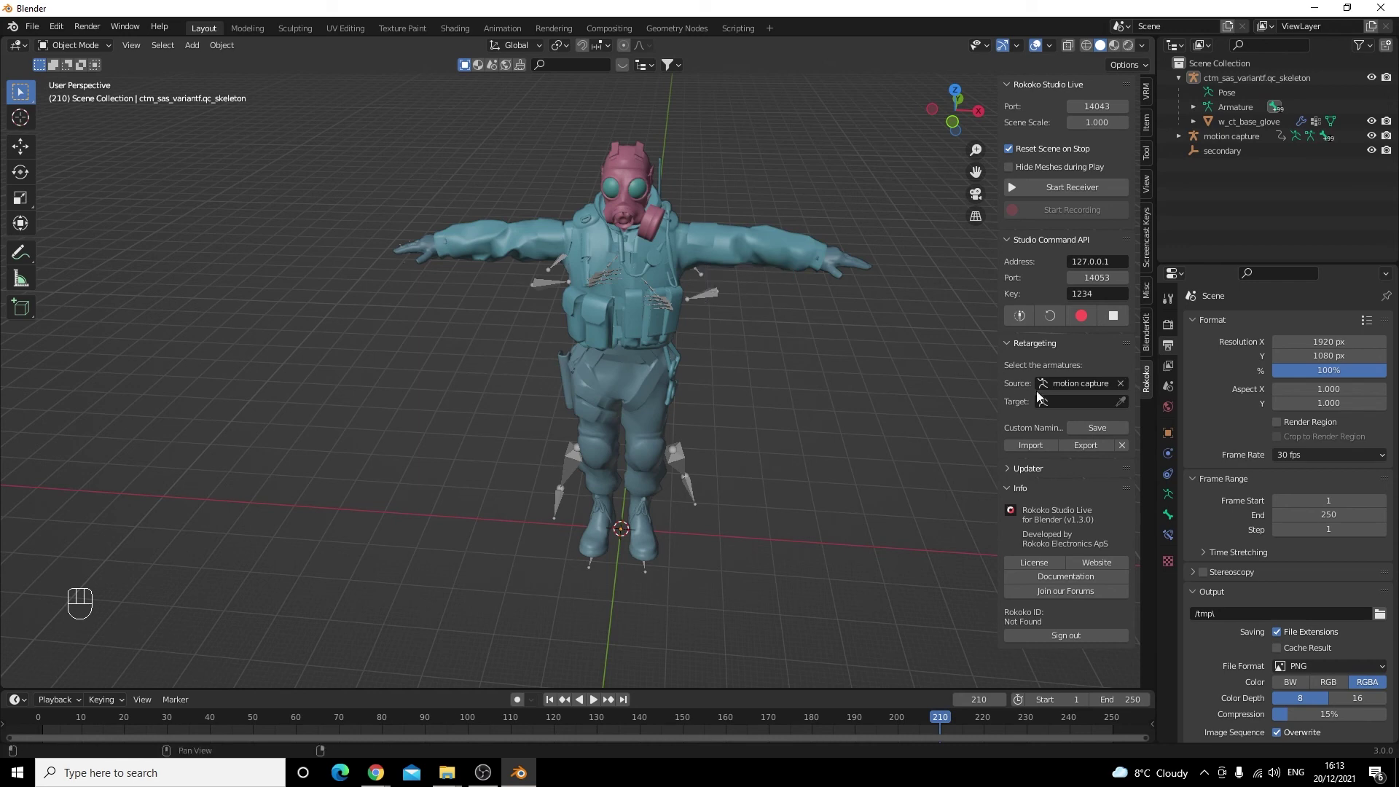
pyautogui.click(1120, 402)
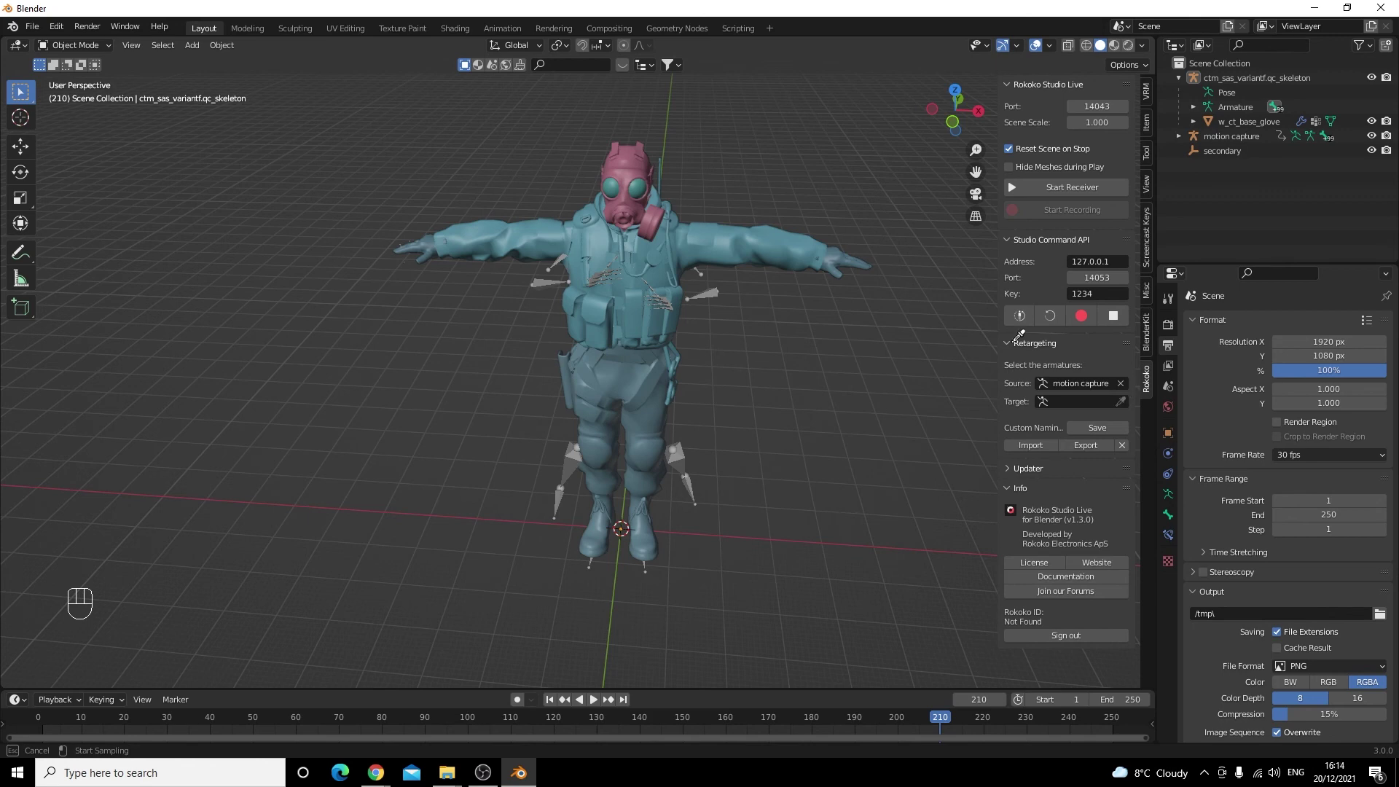
pyautogui.click(654, 561)
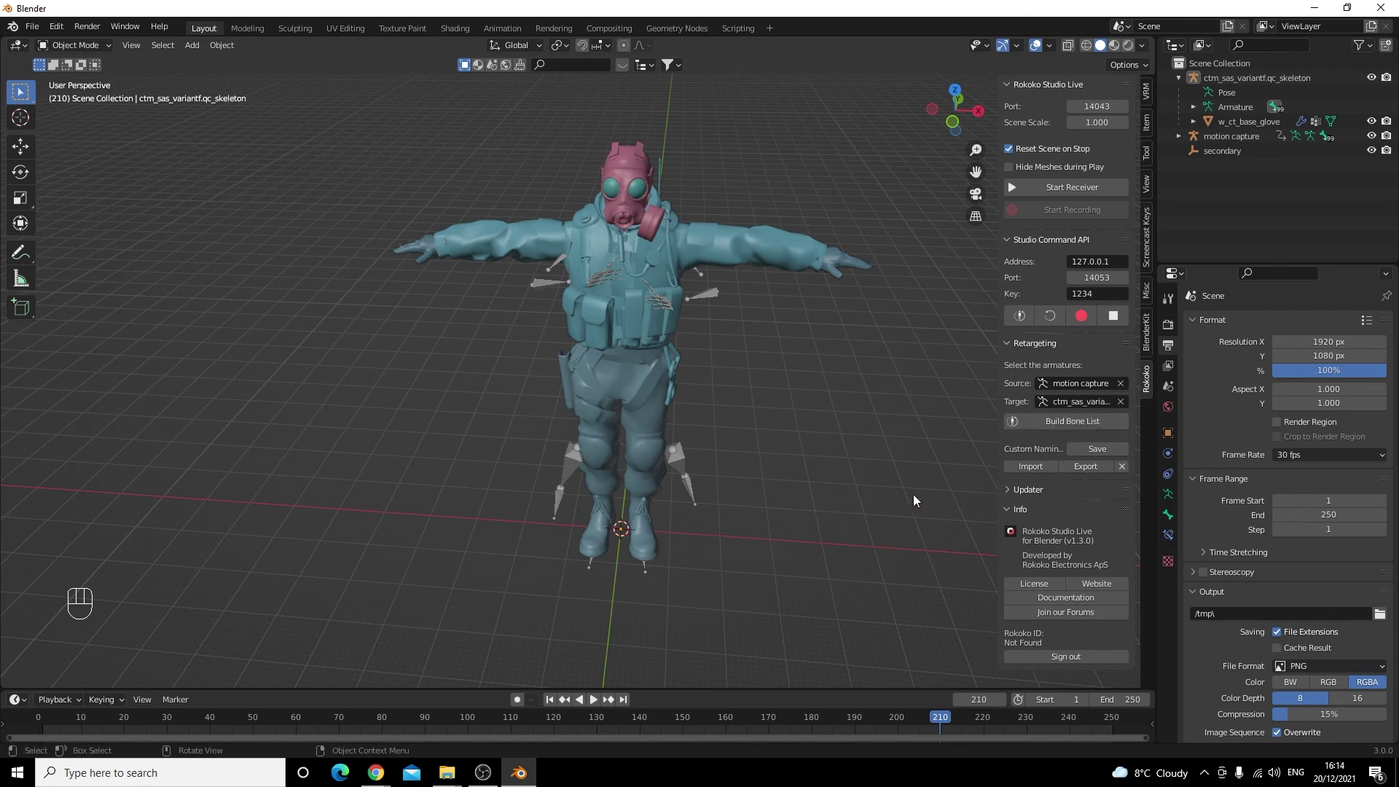
# - Build the retargeting bone list and widen the sidebar to review the source and target bone pairs
pyautogui.click(1053, 422)
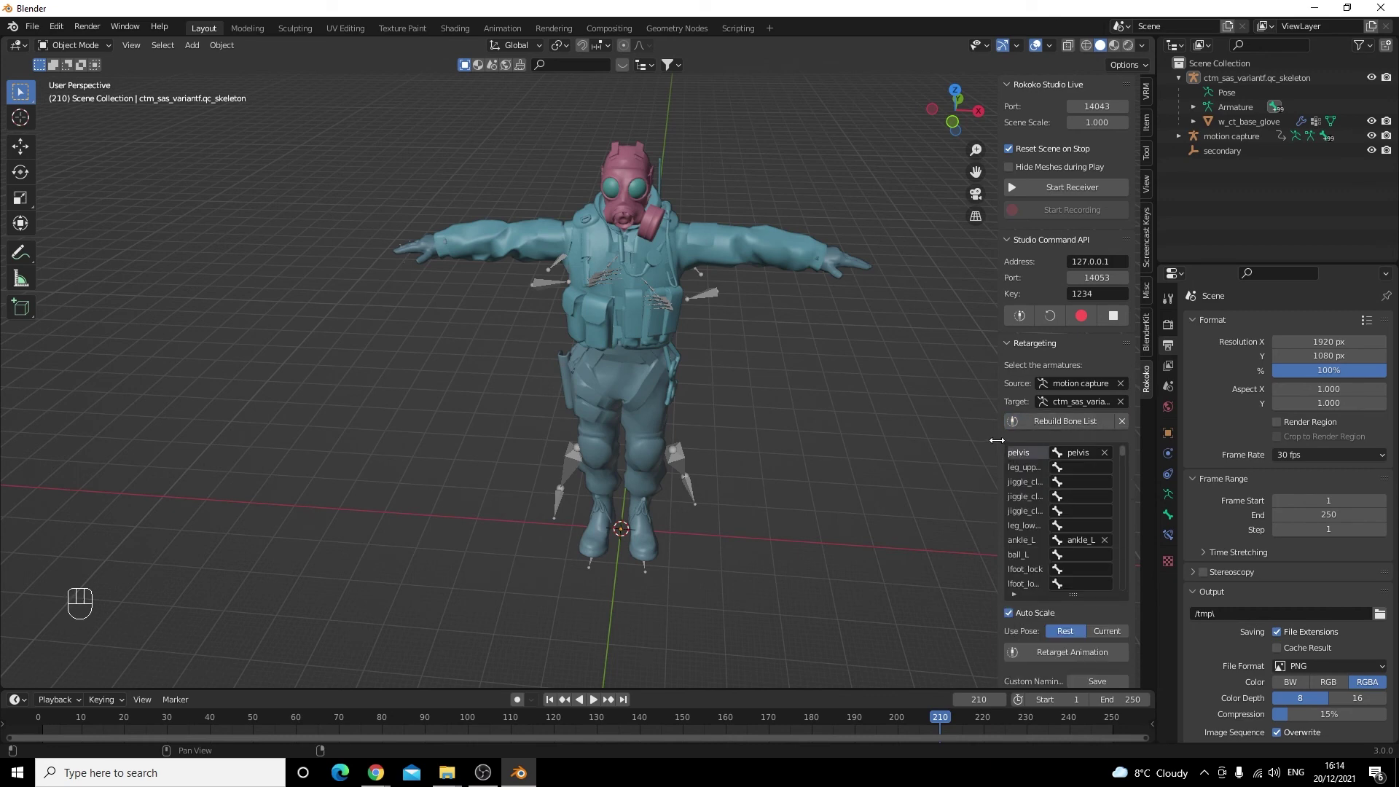
pyautogui.moveTo(1000, 440); pyautogui.dragTo(765, 416)
pyautogui.scroll(-9, 852, 515)
pyautogui.scroll(-6, 851, 514)
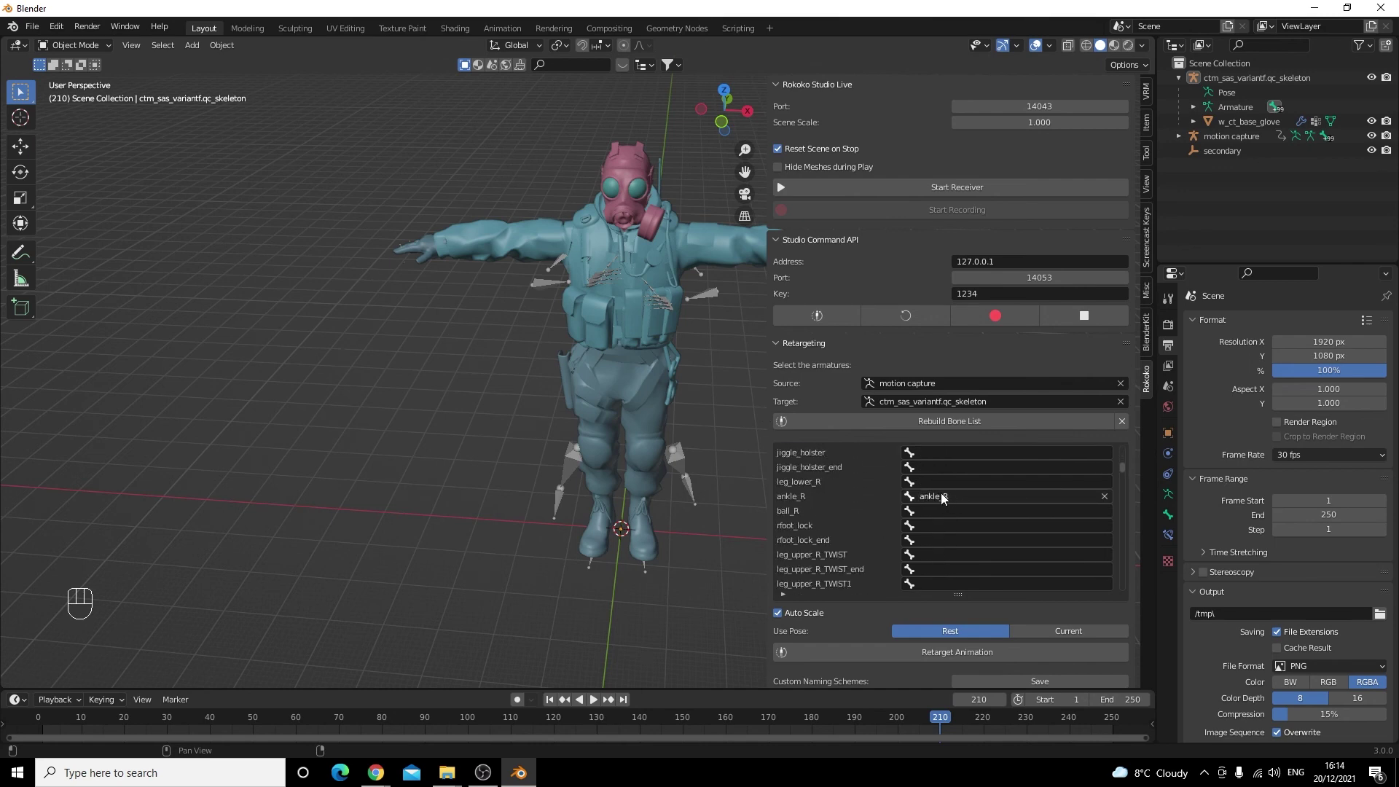
pyautogui.scroll(-8, 854, 513)
pyautogui.scroll(-10, 854, 510)
pyautogui.scroll(-15, 854, 509)
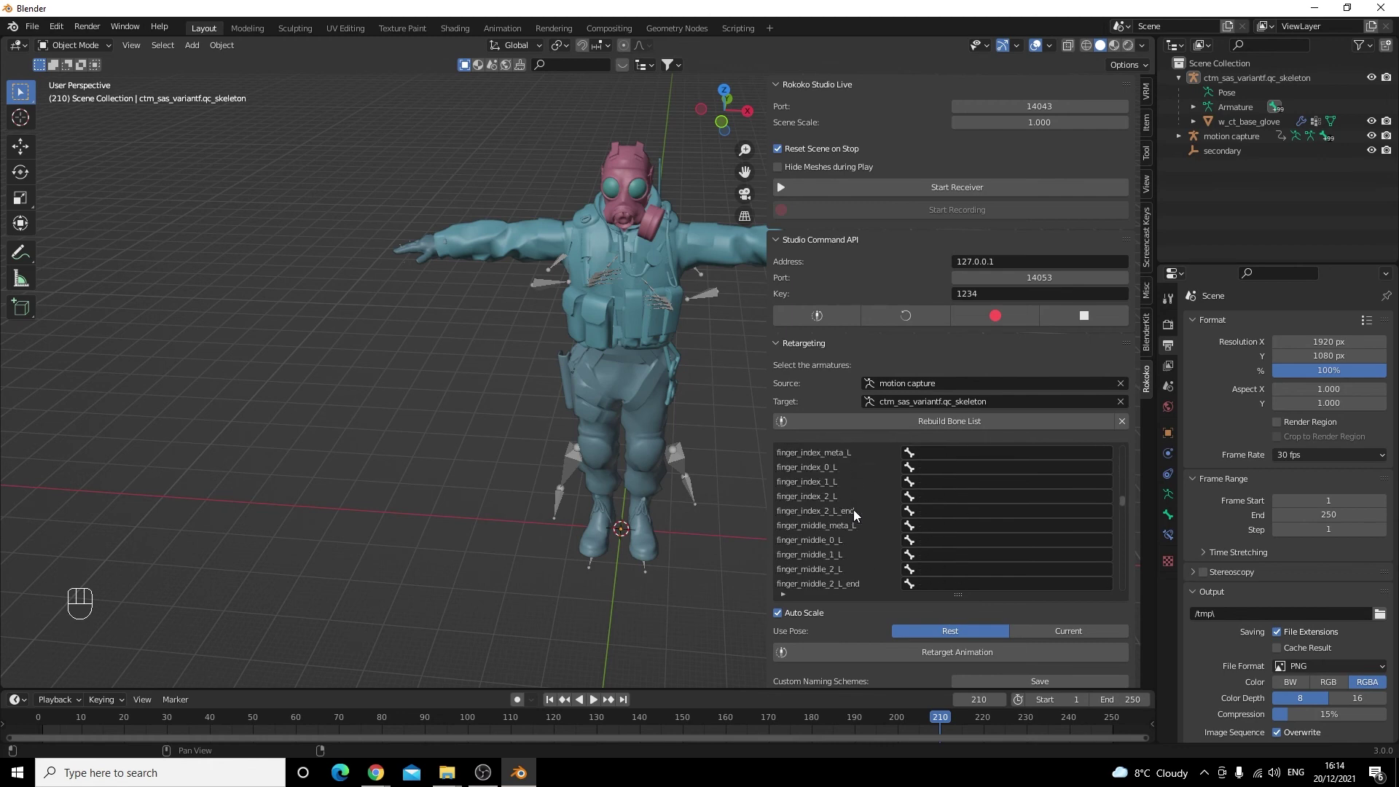
pyautogui.scroll(-15, 854, 510)
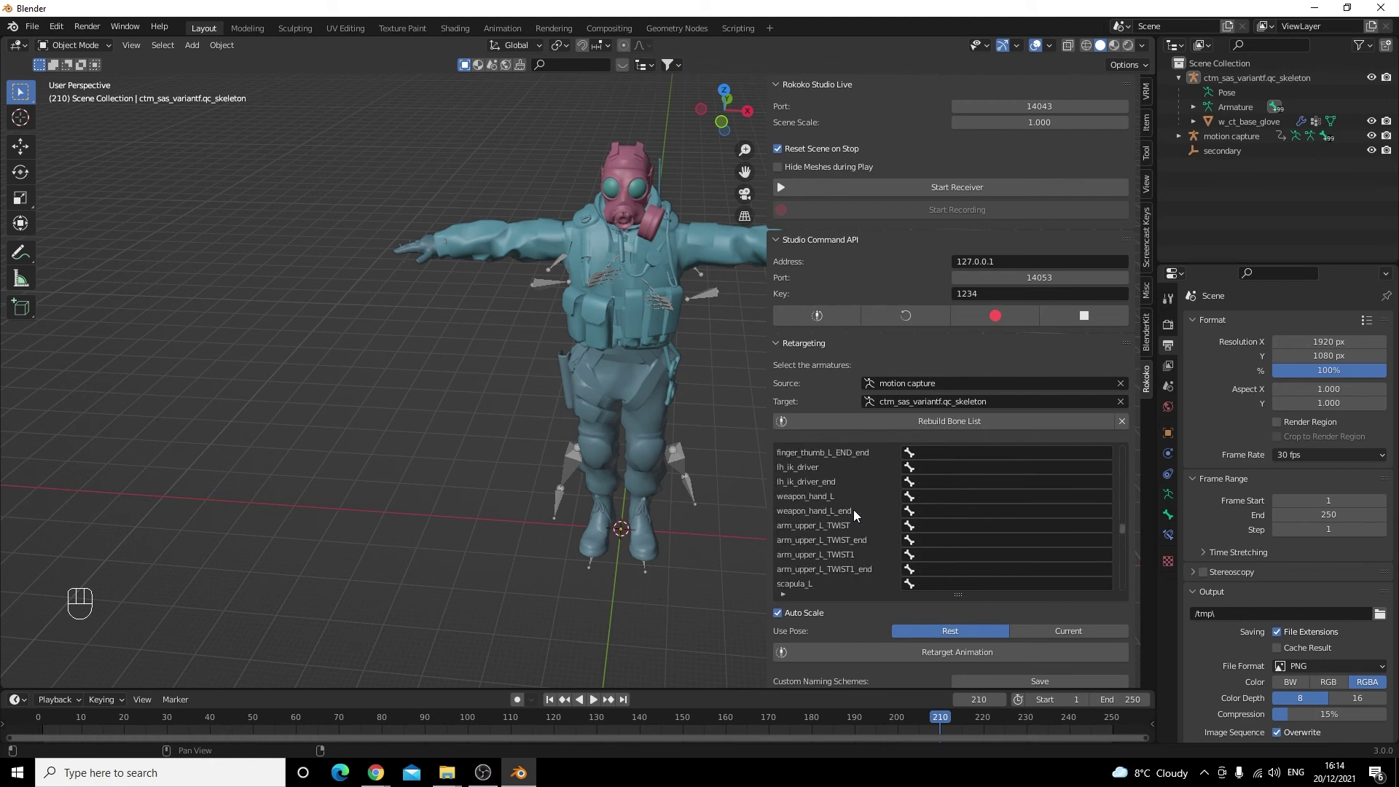
pyautogui.moveTo(1122, 551); pyautogui.dragTo(1105, 435)
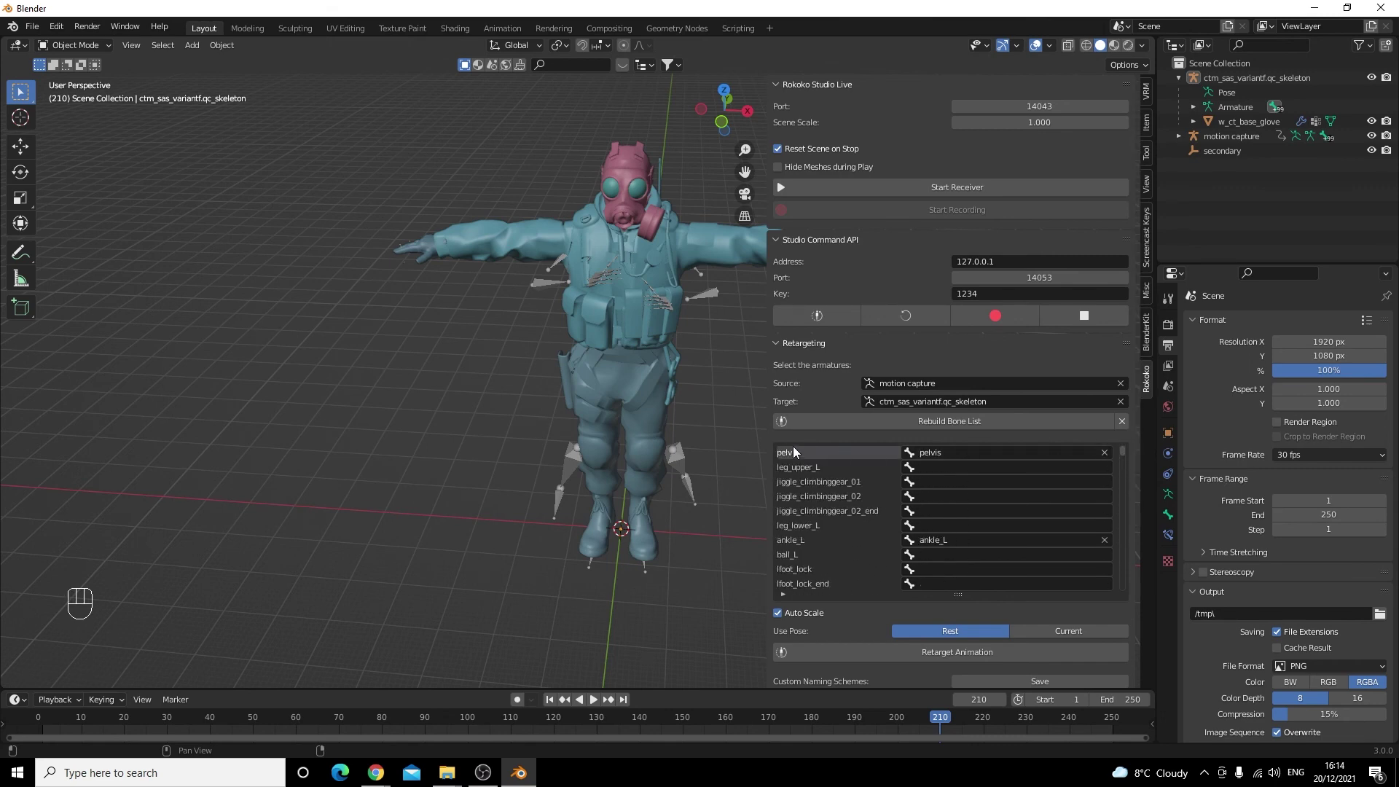
# - Map the source bones leg_upper_L and jiggle_climbinggear_01 to the target bones of the same names
pyautogui.click(919, 467)
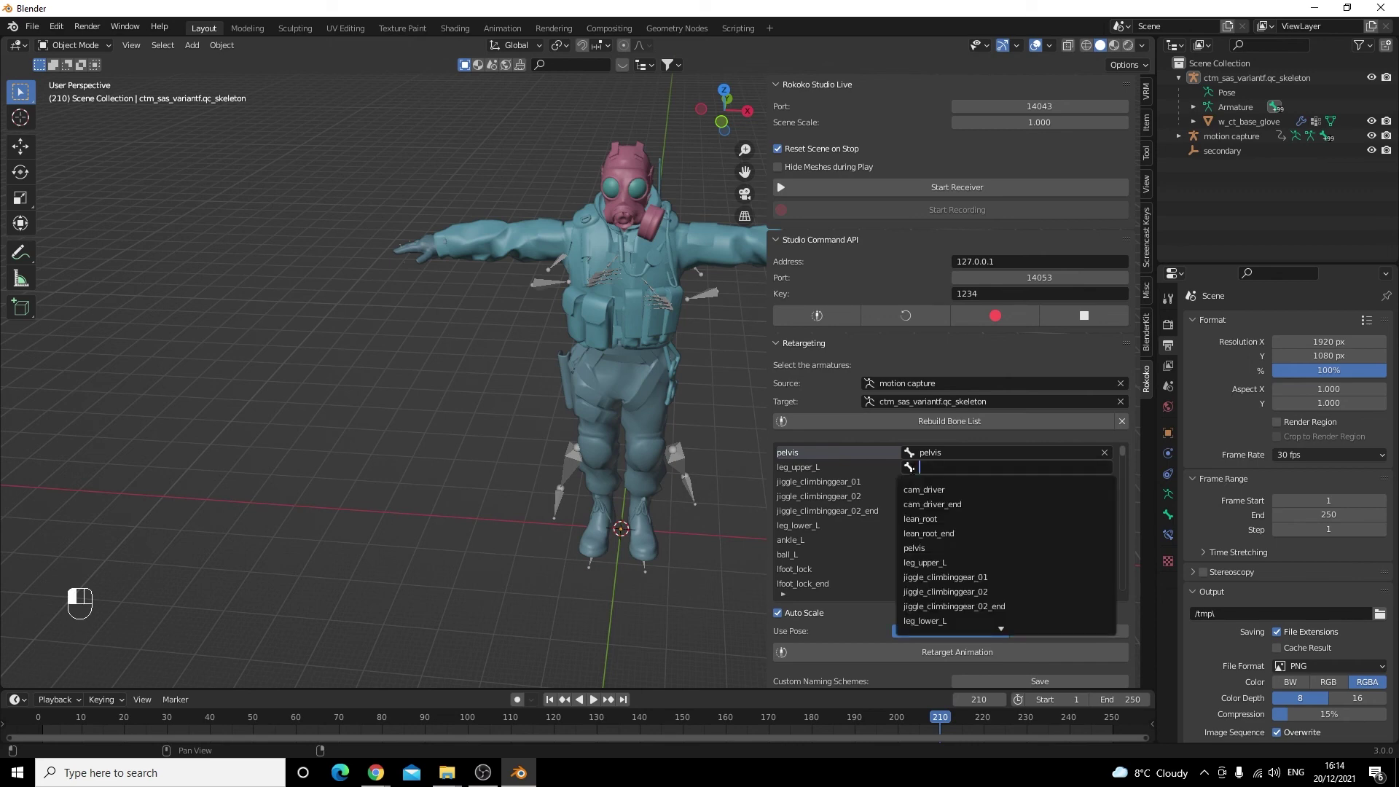
pyautogui.write('leg')
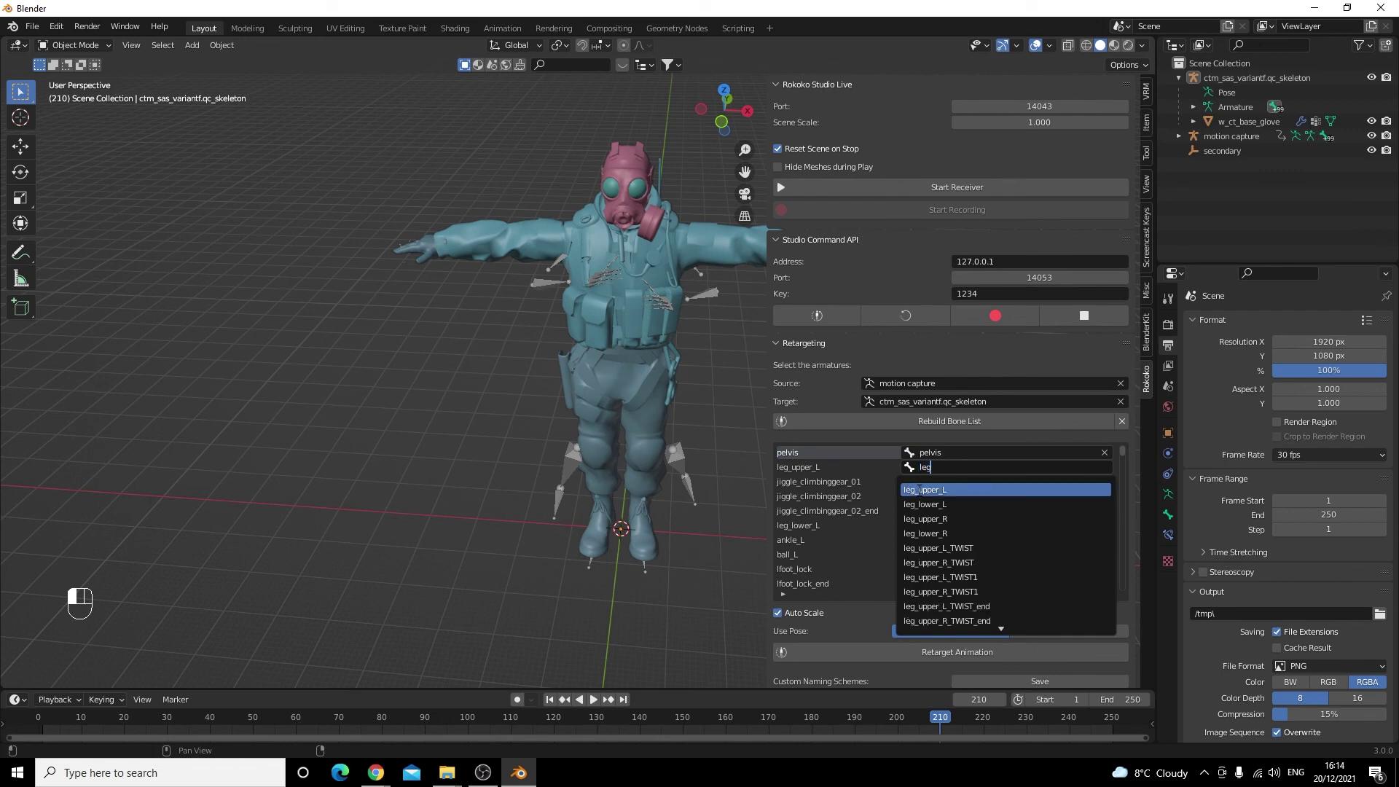
pyautogui.click(957, 490)
pyautogui.click(929, 481)
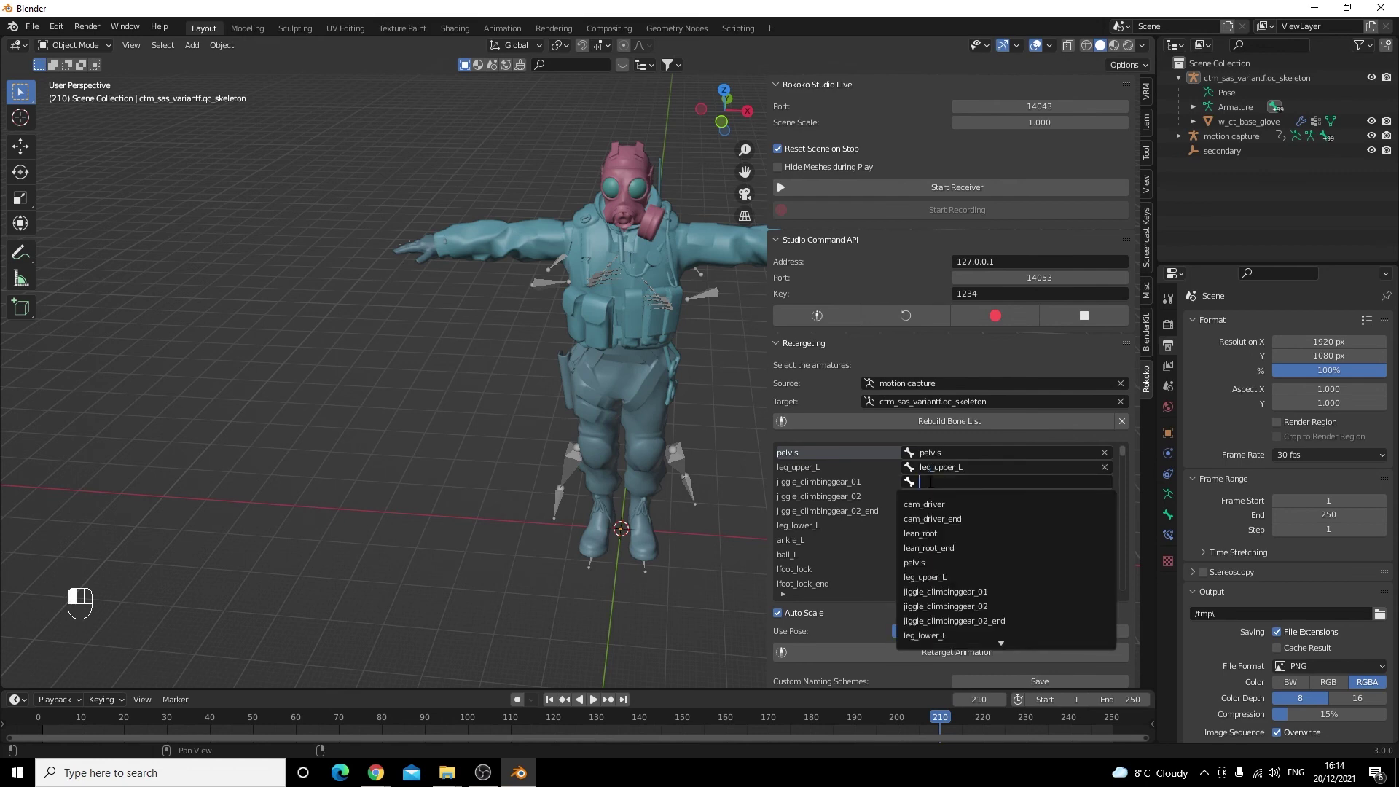
pyautogui.write('ji')
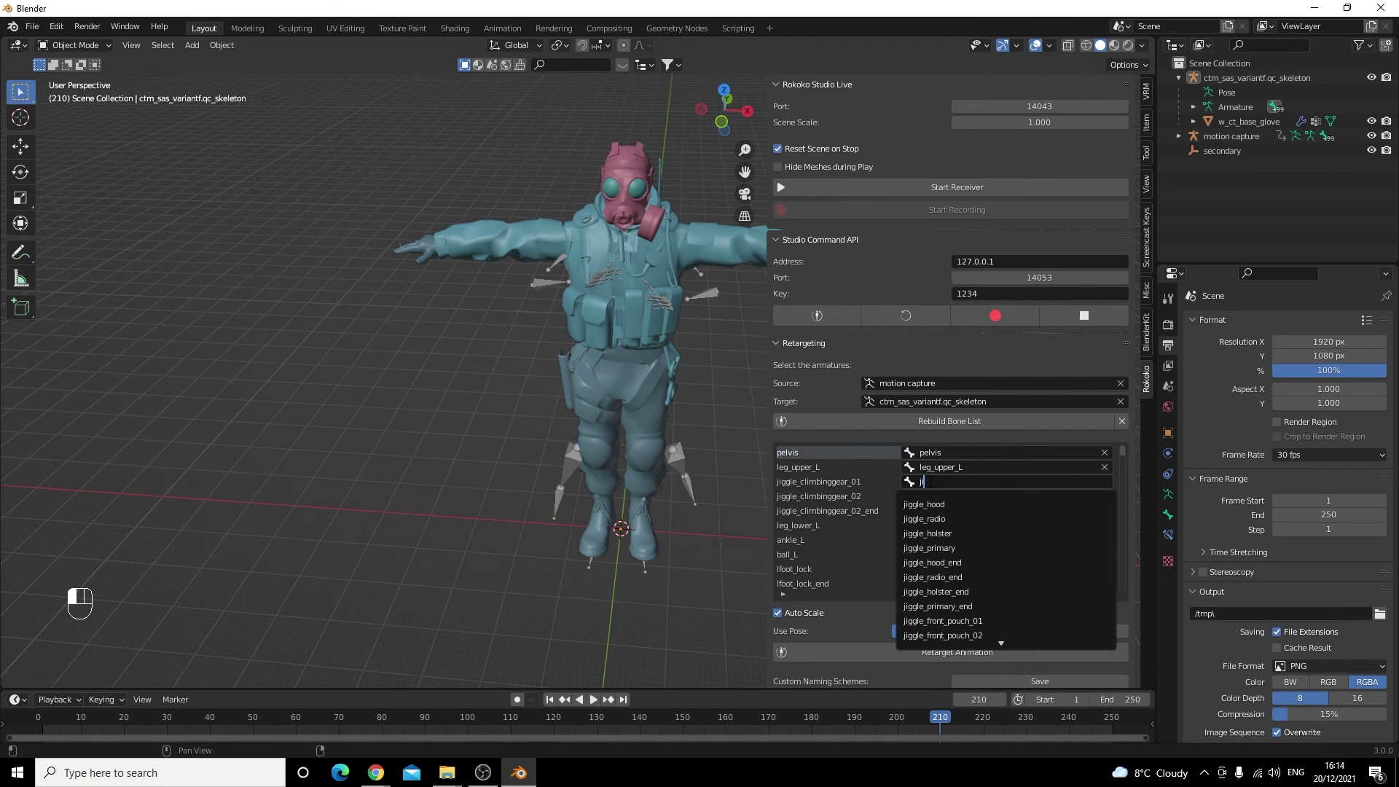
pyautogui.write('ggle_')
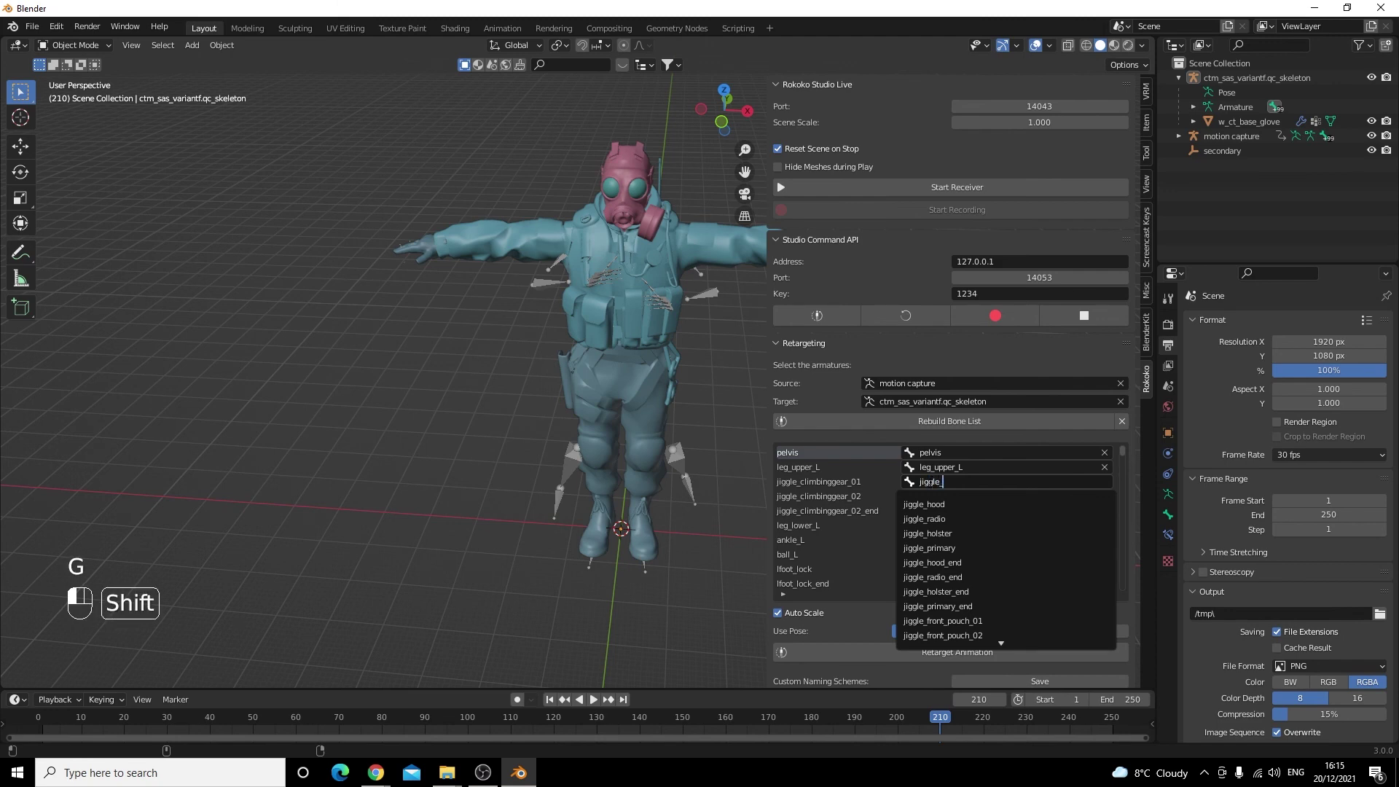
pyautogui.write('cli')
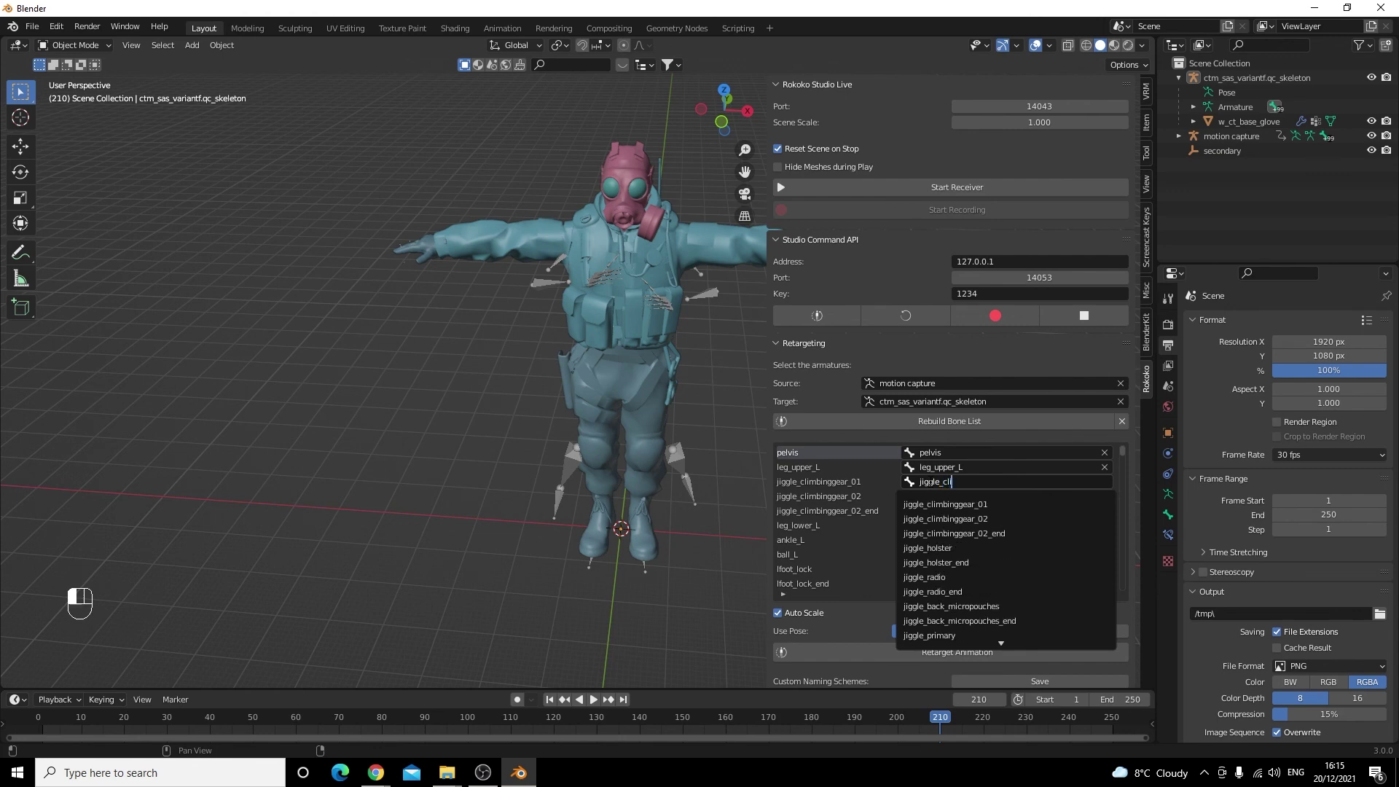
pyautogui.click(940, 503)
# - Map the remaining source bones, from jiggle_climbinggear_02 through jiggle_hood_end, to the target bones of the same names
pyautogui.click(938, 496)
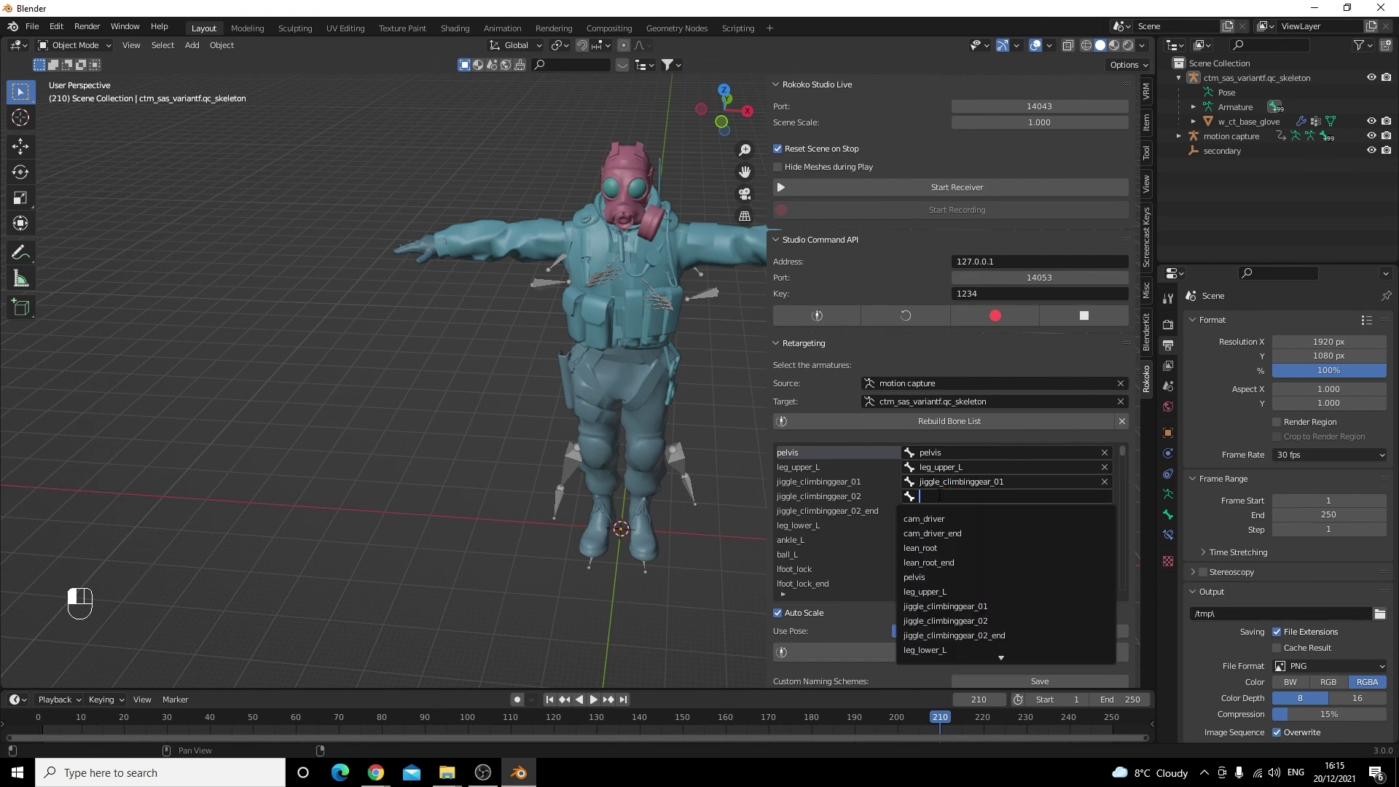
pyautogui.write('j')
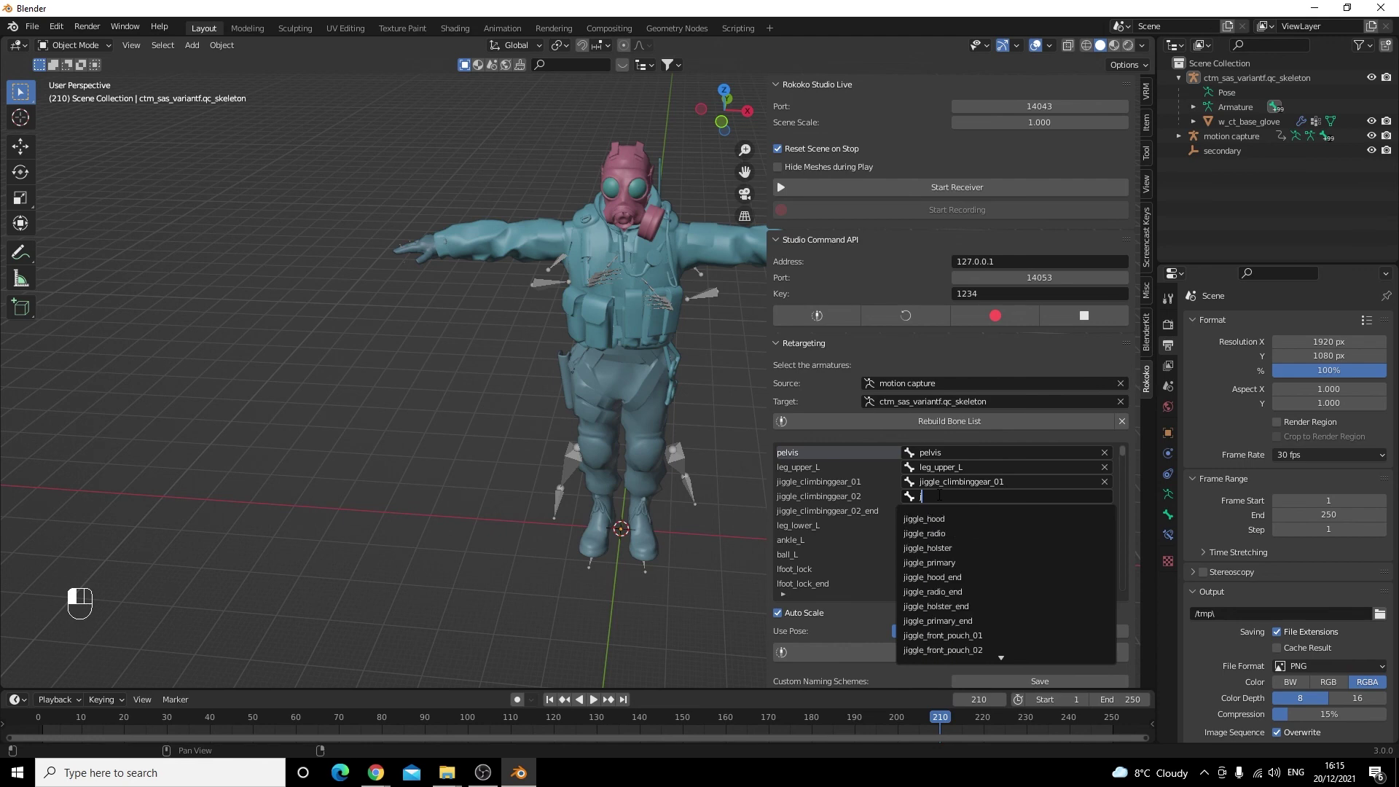
pyautogui.write('iggle_')
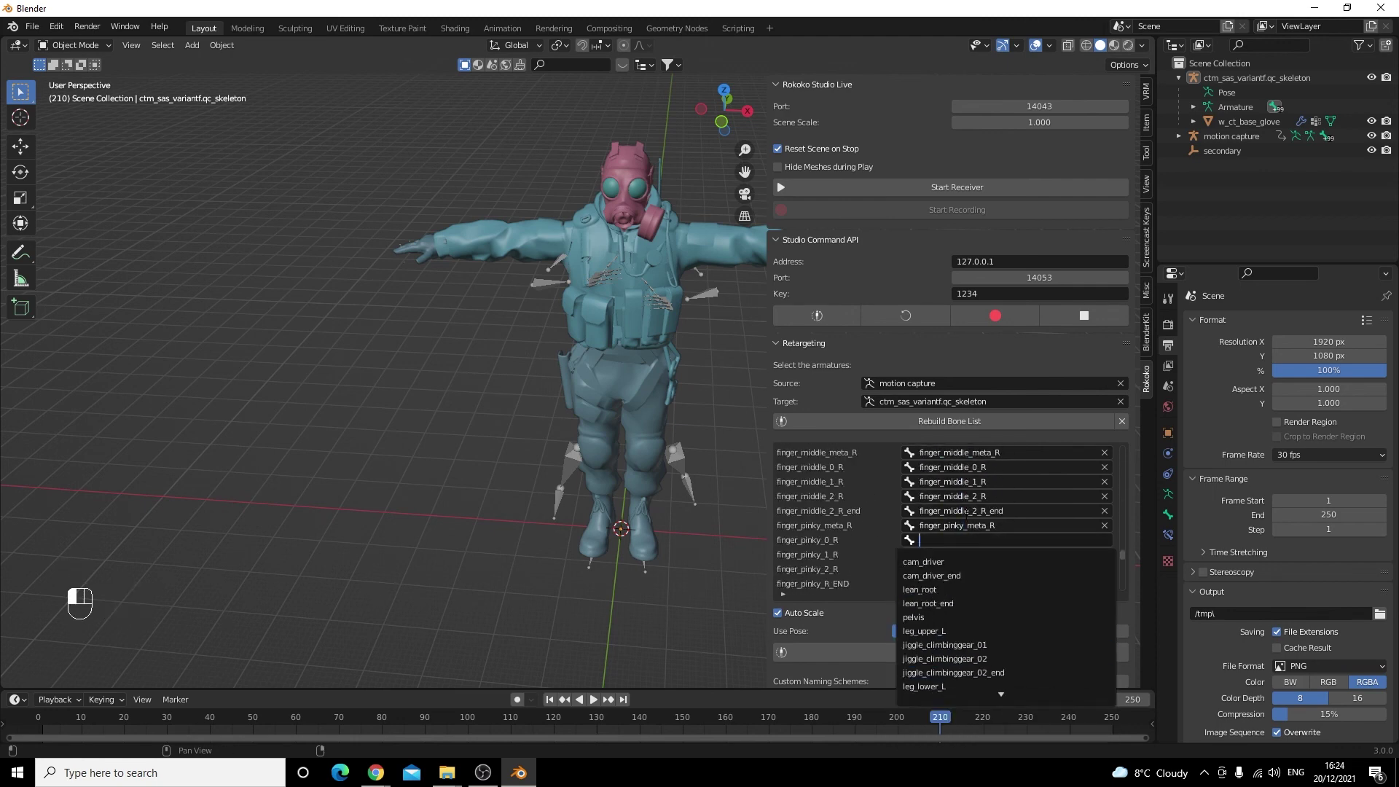
pyautogui.click(940, 671)
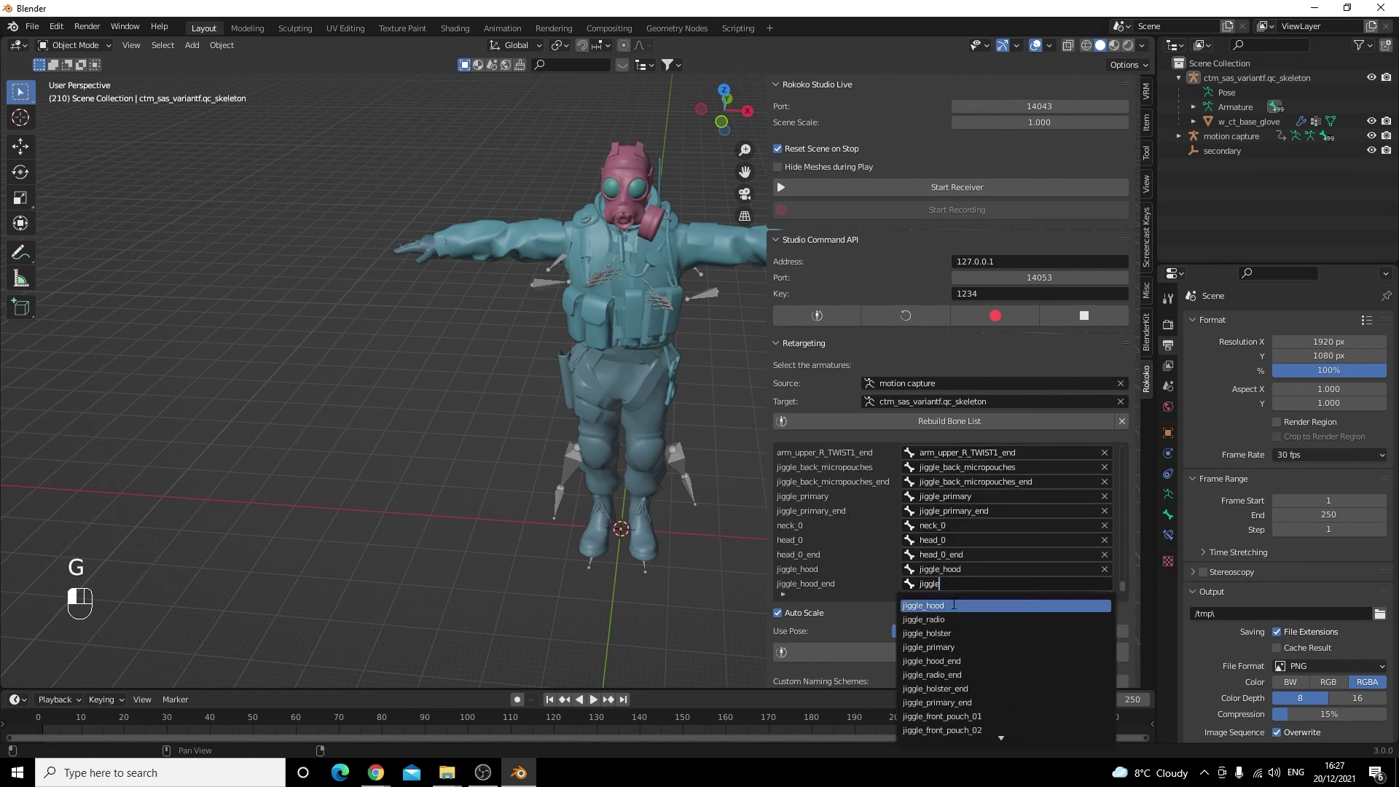
pyautogui.click(953, 604)
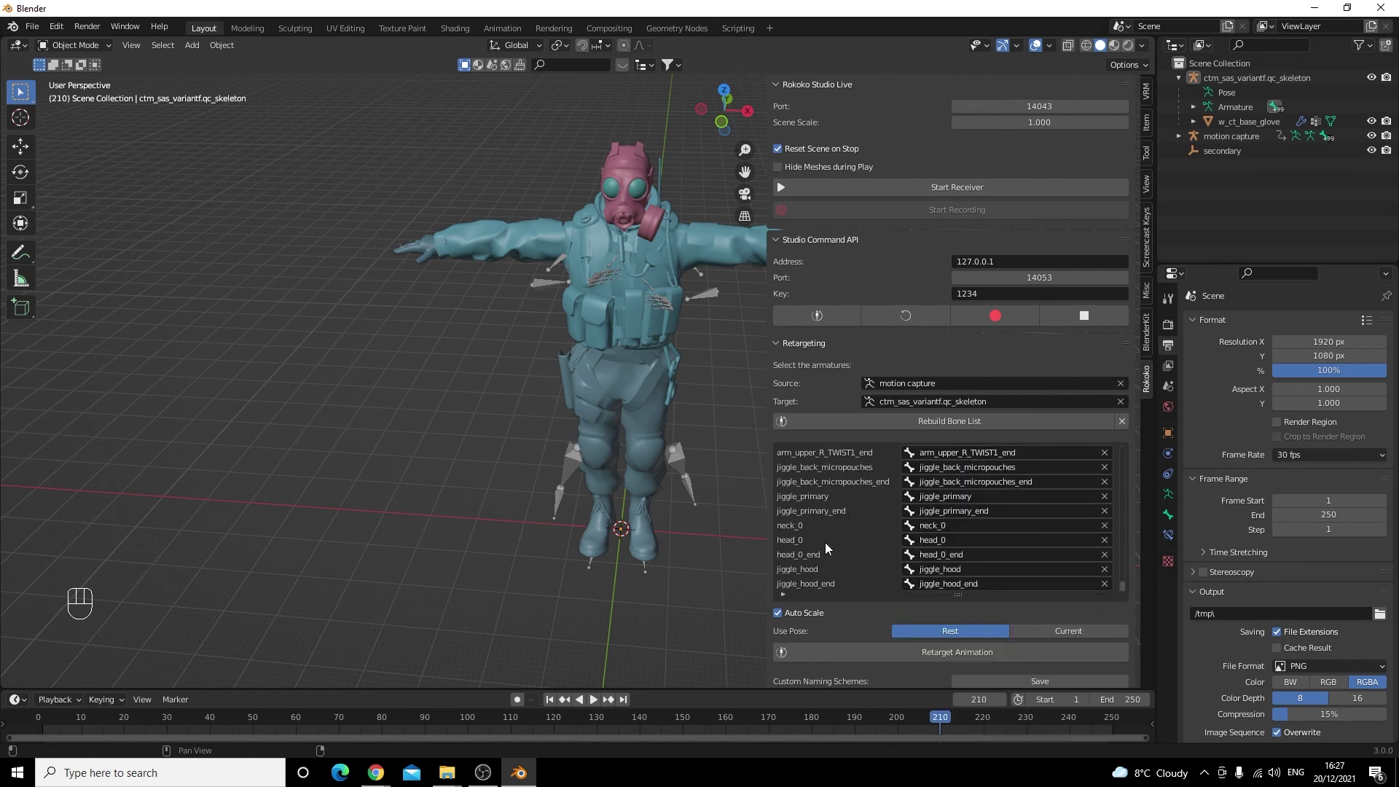
# - Retarget the animation to the character using the rest pose, and check the process in the Blender console window
pyautogui.scroll(1, 1023, 518)
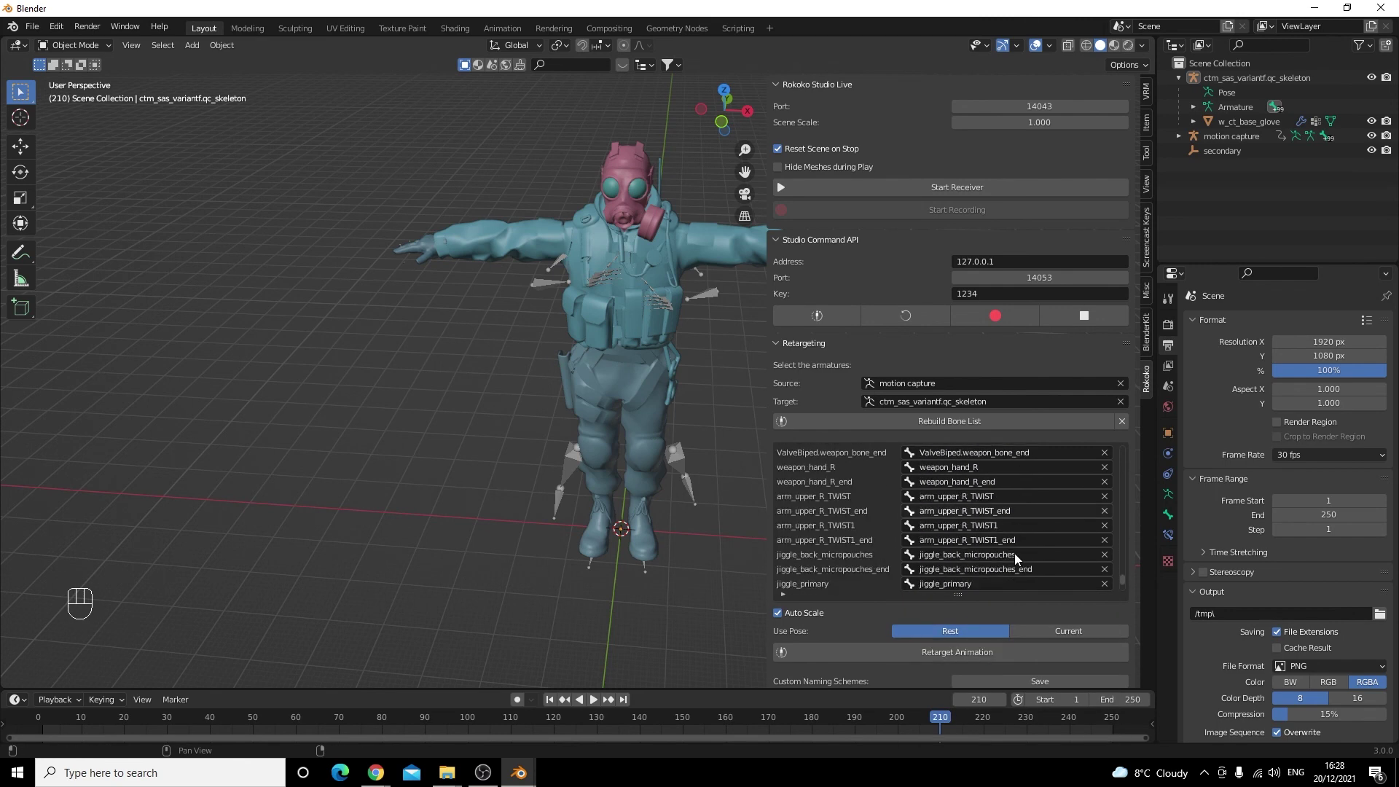
pyautogui.click(990, 651)
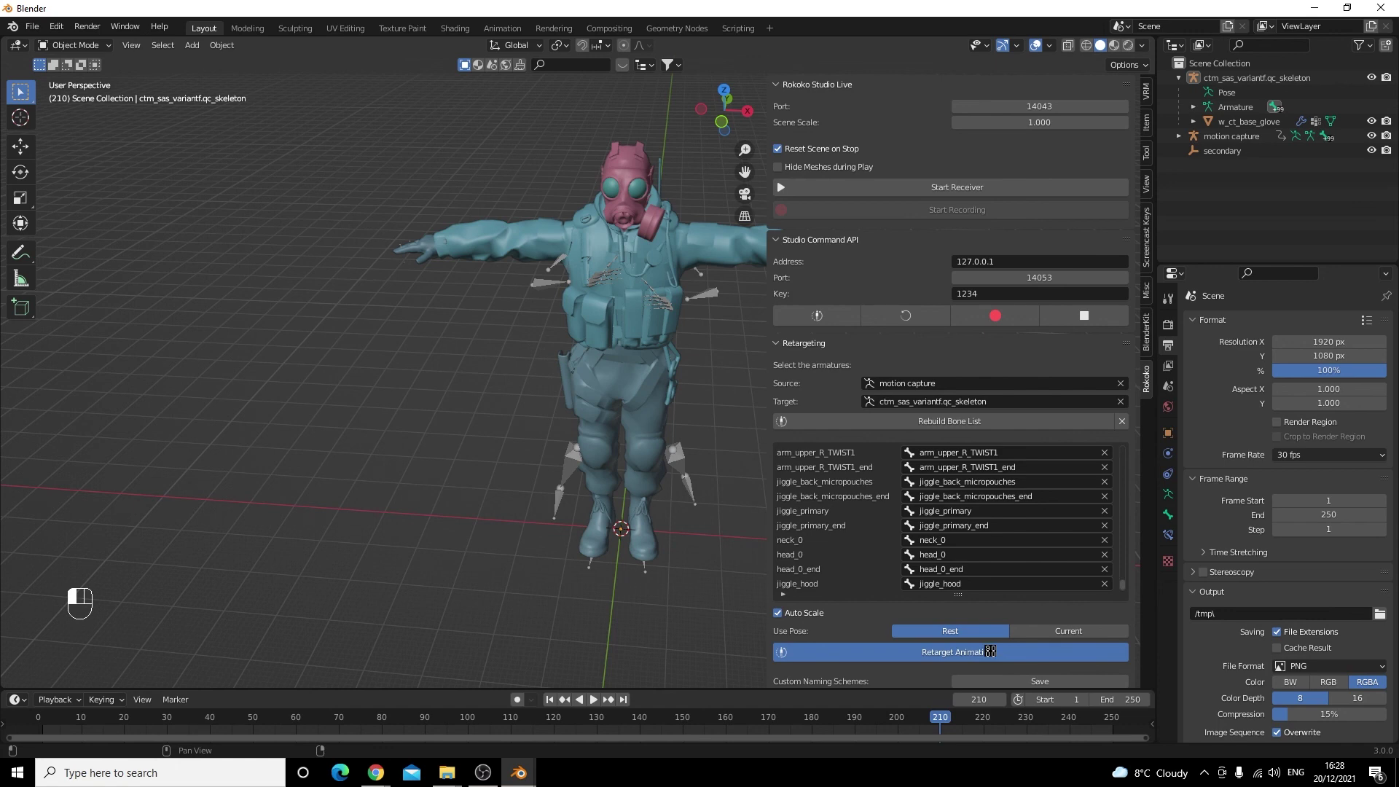
pyautogui.moveTo(519, 772)
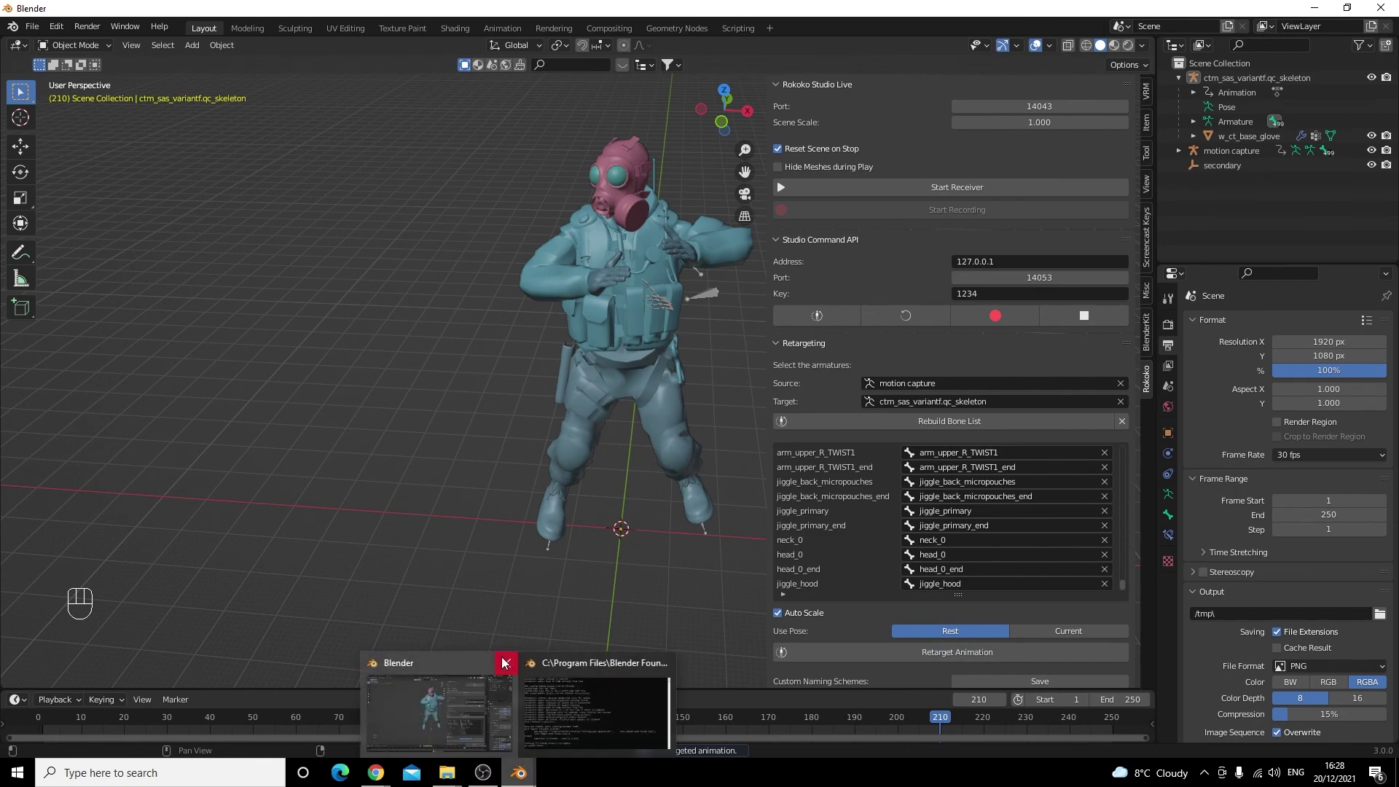
pyautogui.click(555, 740)
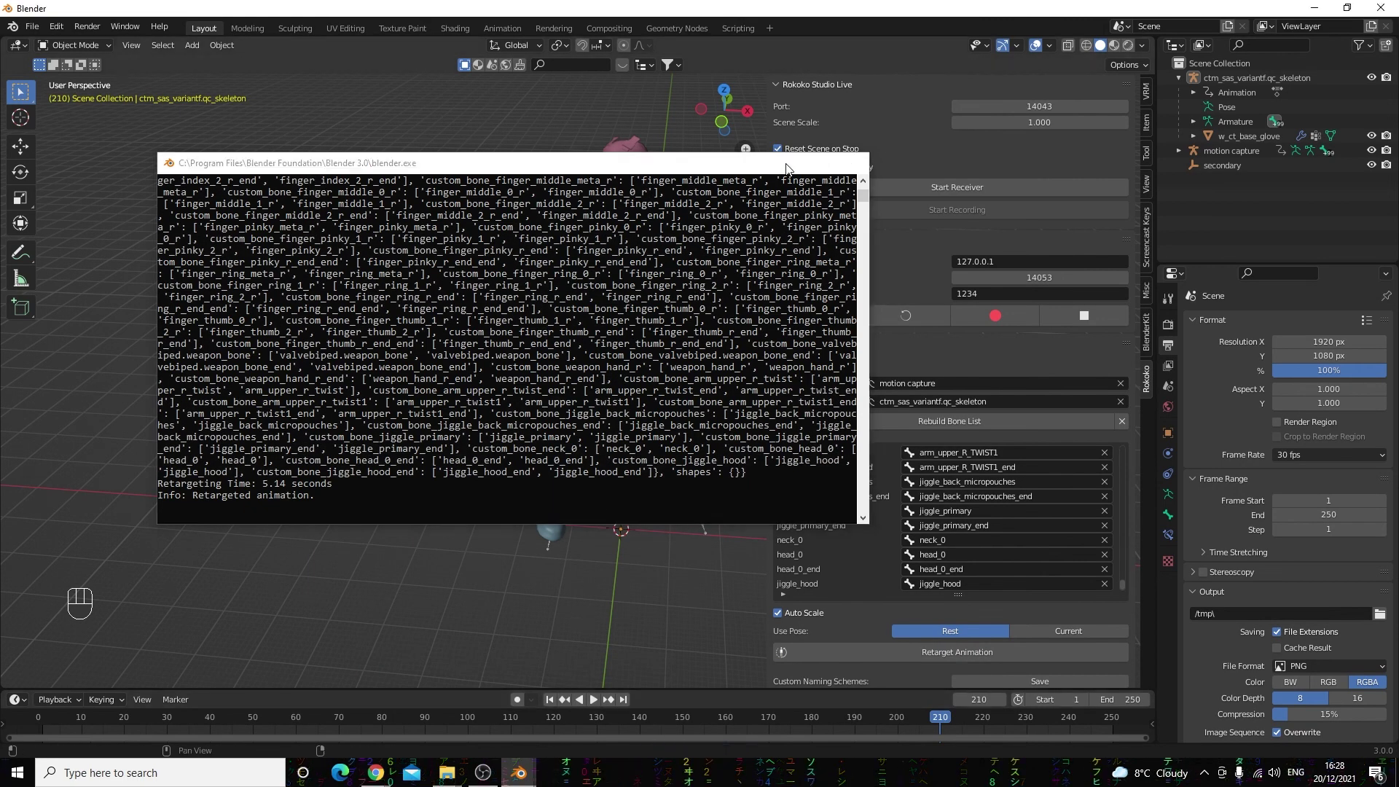
pyautogui.click(787, 169)
# - Play the retargeted animation from frame 1 with the sidebar hidden, and scrub to frame 124 to inspect the pose
pyautogui.scroll(-2, 716, 473)
pyautogui.moveTo(715, 454); pyautogui.dragTo(715, 414, button='middle')
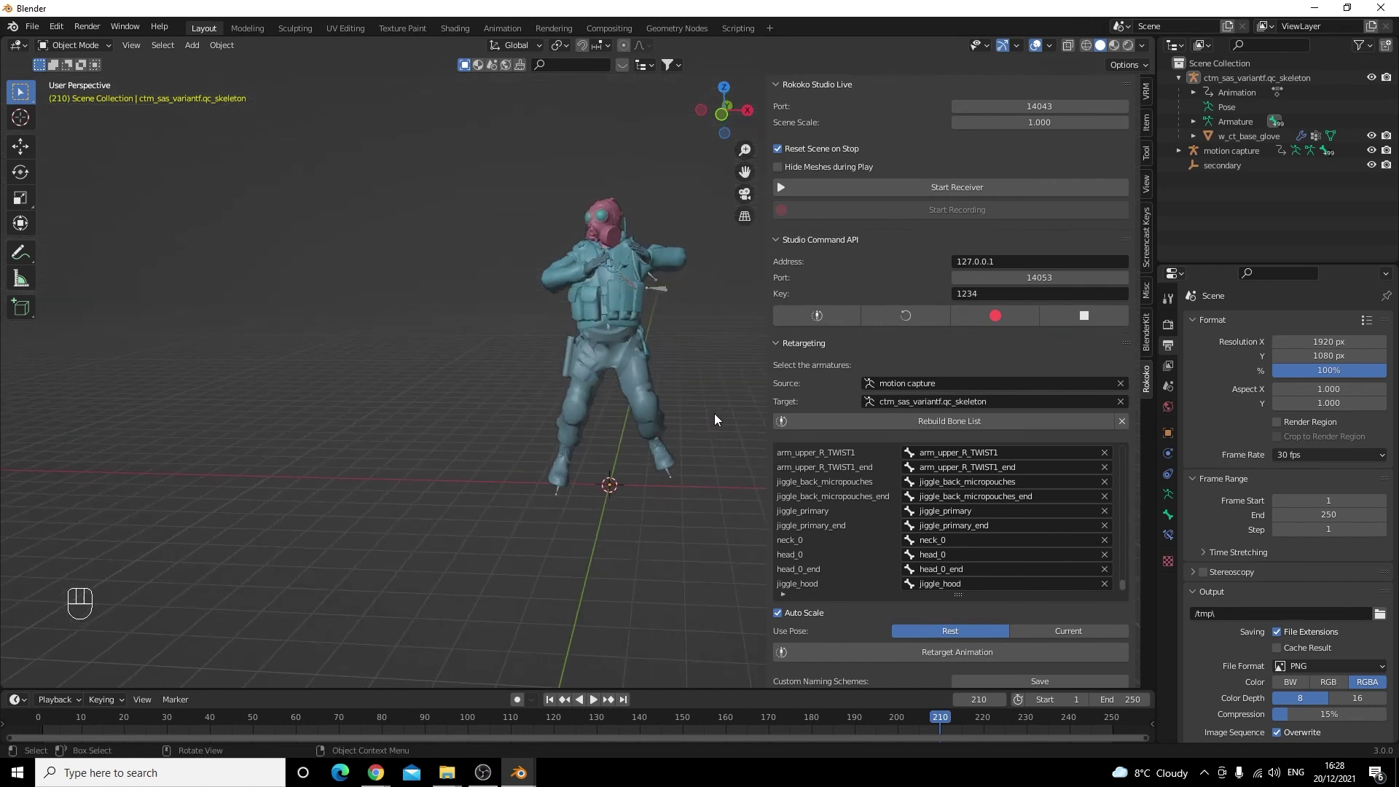
pyautogui.click(593, 700)
pyautogui.moveTo(160, 720); pyautogui.dragTo(46, 722)
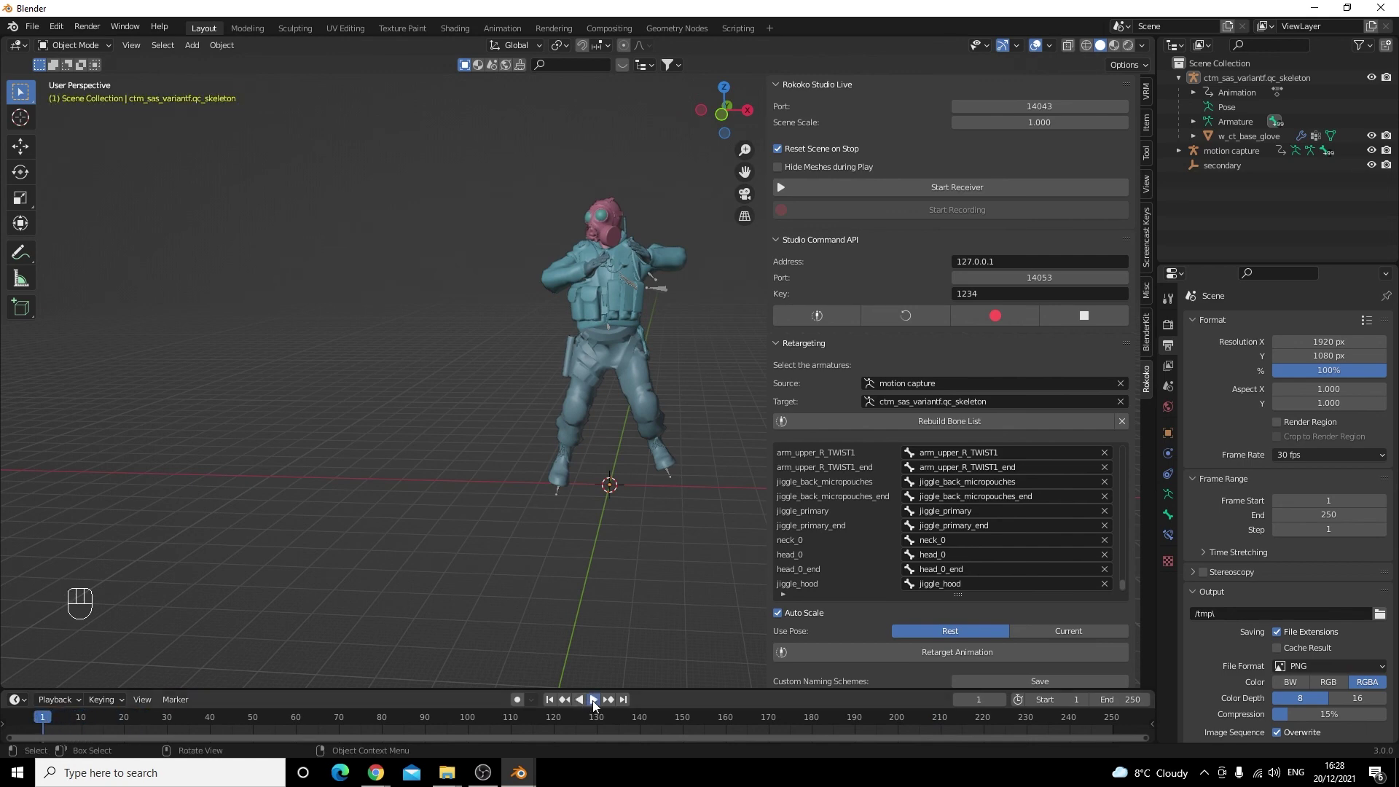
pyautogui.click(589, 700)
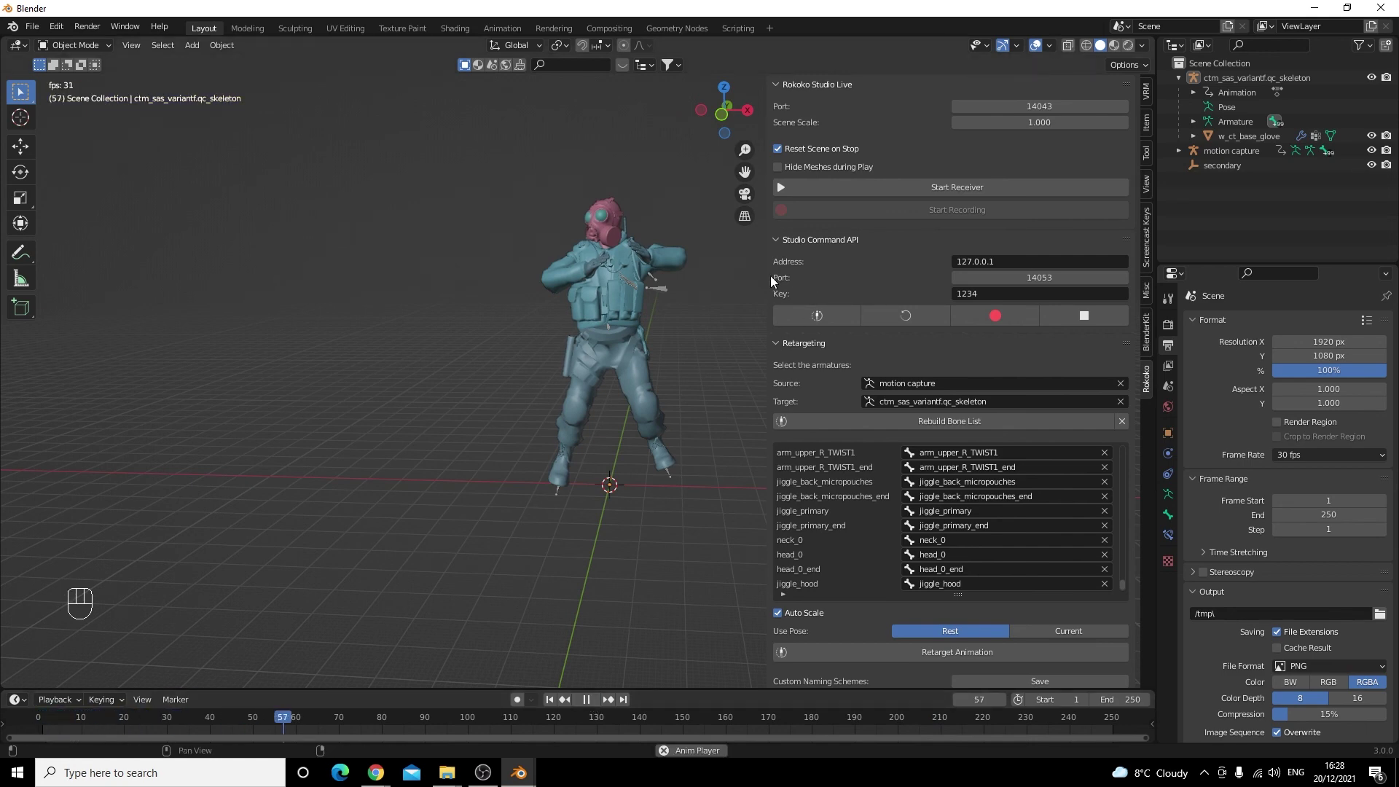
pyautogui.press('n')
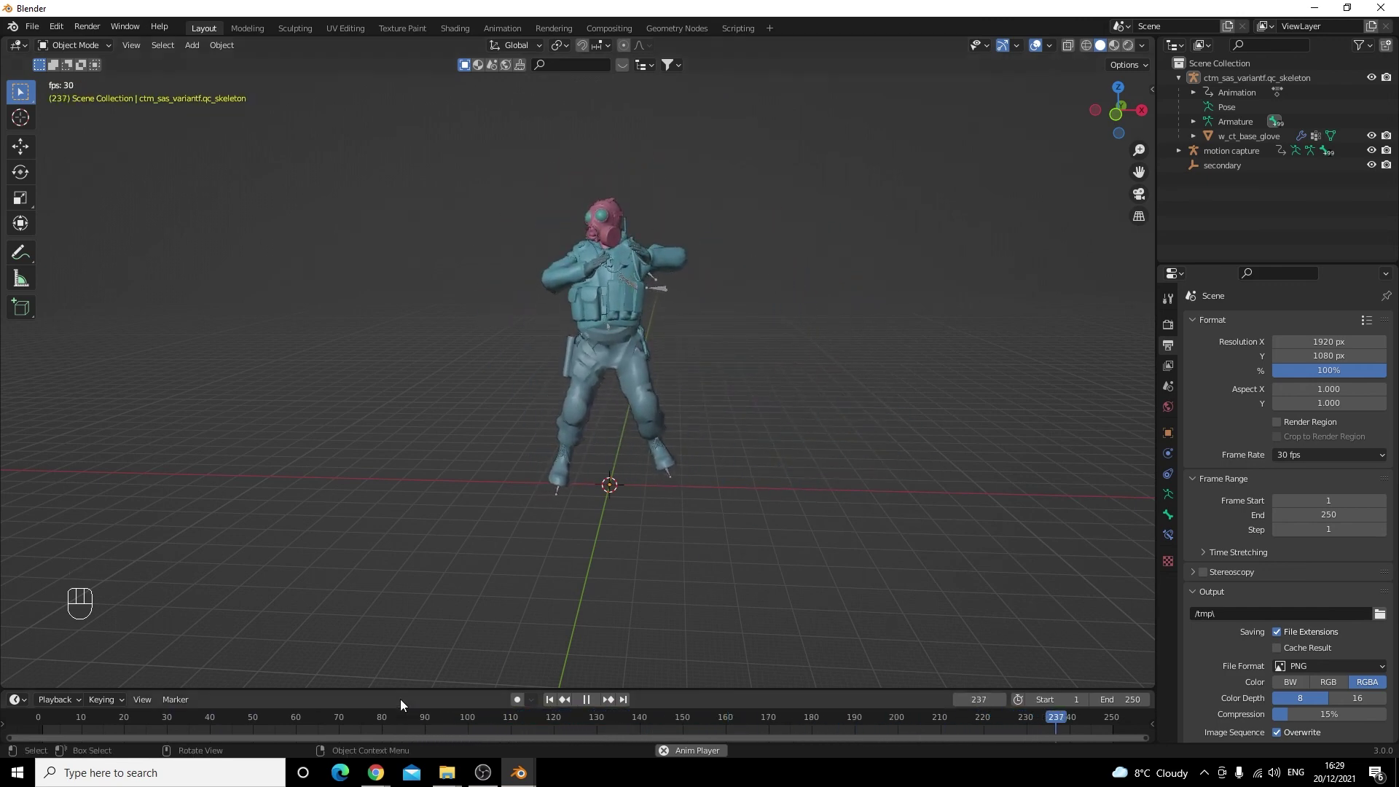
pyautogui.moveTo(317, 718); pyautogui.dragTo(571, 720)
pyautogui.moveTo(640, 352)
pyautogui.mouseDown(button='middle')
pyautogui.moveTo(689, 330)
pyautogui.moveTo(887, 364)
pyautogui.moveTo(853, 395)
pyautogui.moveTo(633, 378)
pyautogui.moveTo(663, 359)
pyautogui.mouseUp(button='middle')
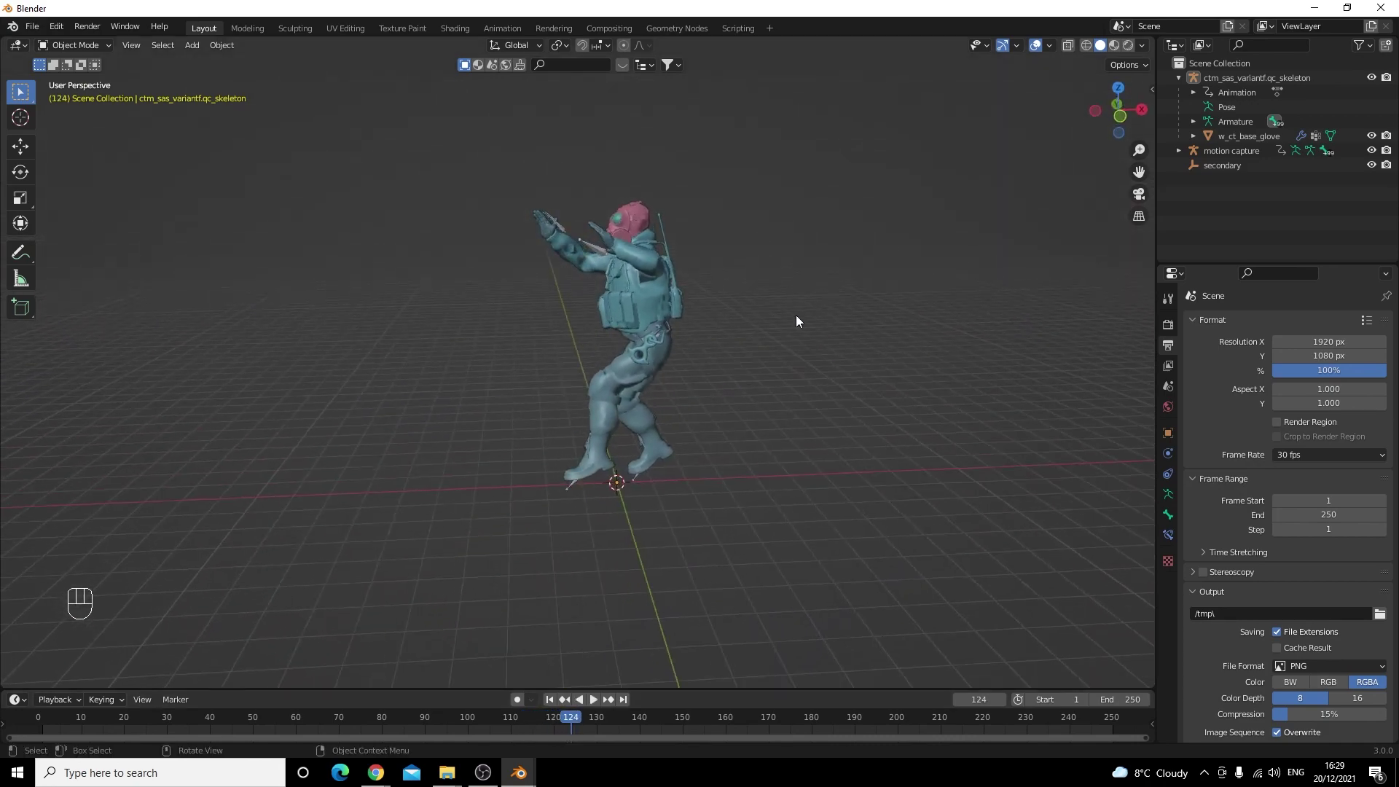
# - Delete the motion capture armature from the scene
pyautogui.click(591, 250)
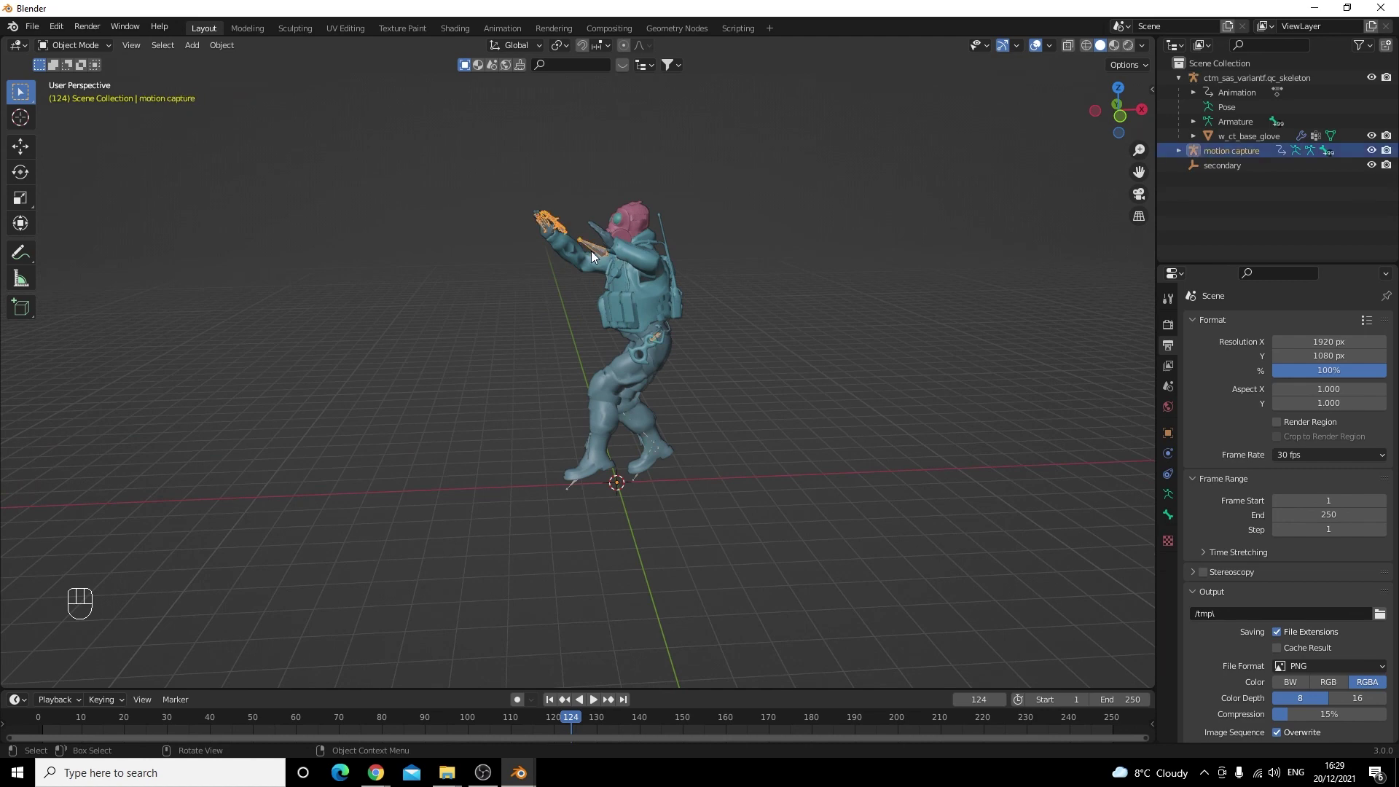
pyautogui.moveTo(720, 265); pyautogui.dragTo(710, 294, button='middle')
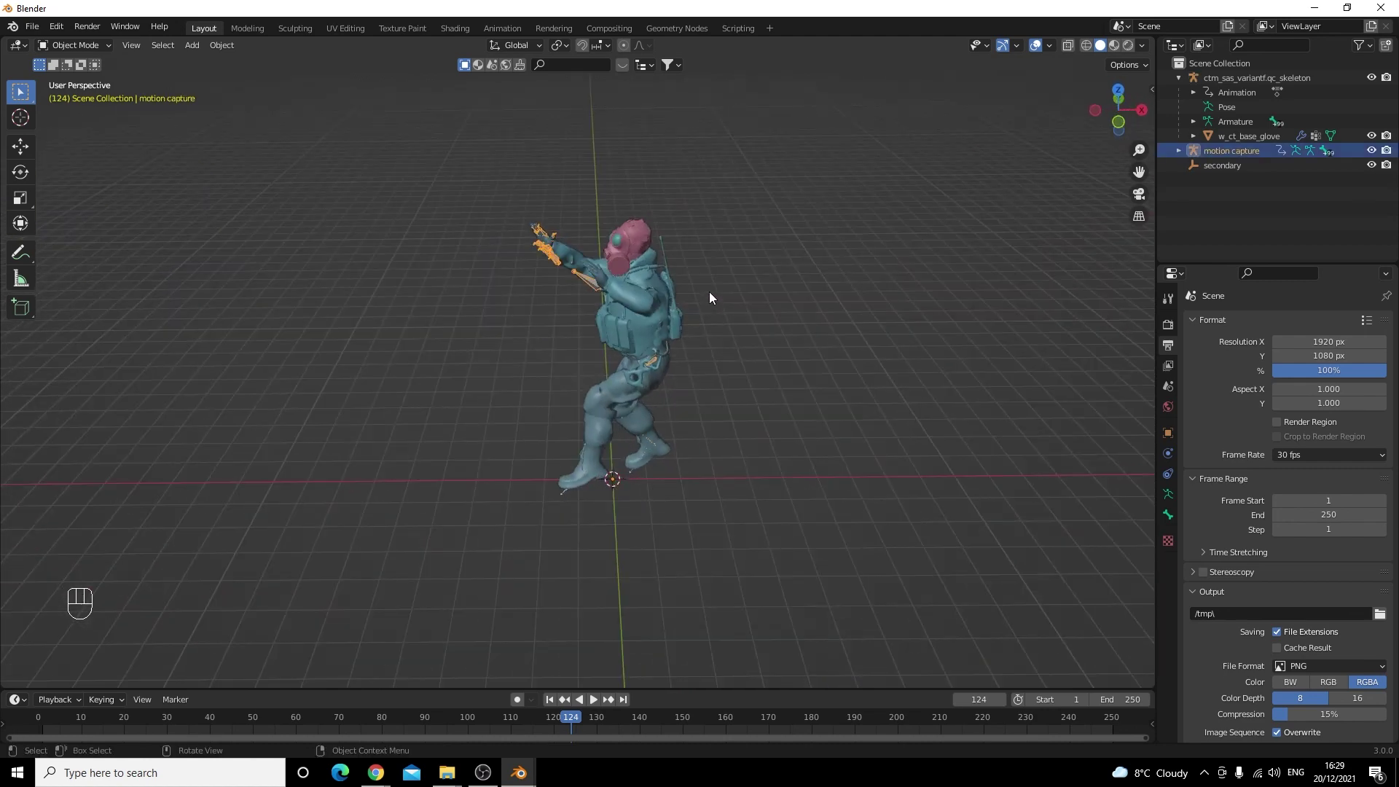
pyautogui.press('Delete')
# - Play the character's animation from frame 3 and enlarge the timeline area
pyautogui.moveTo(571, 717); pyautogui.dragTo(55, 718)
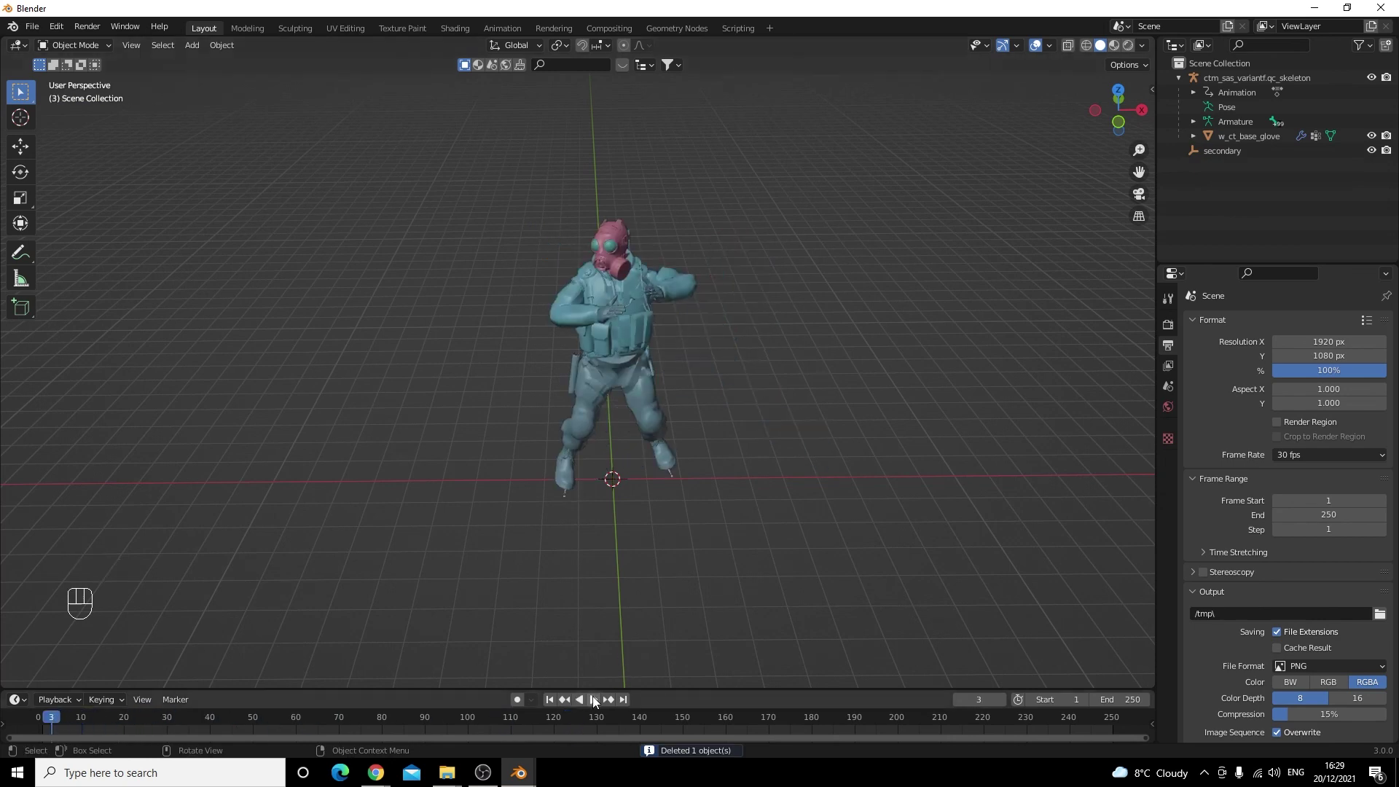
pyautogui.click(594, 699)
pyautogui.moveTo(605, 690); pyautogui.dragTo(605, 563)
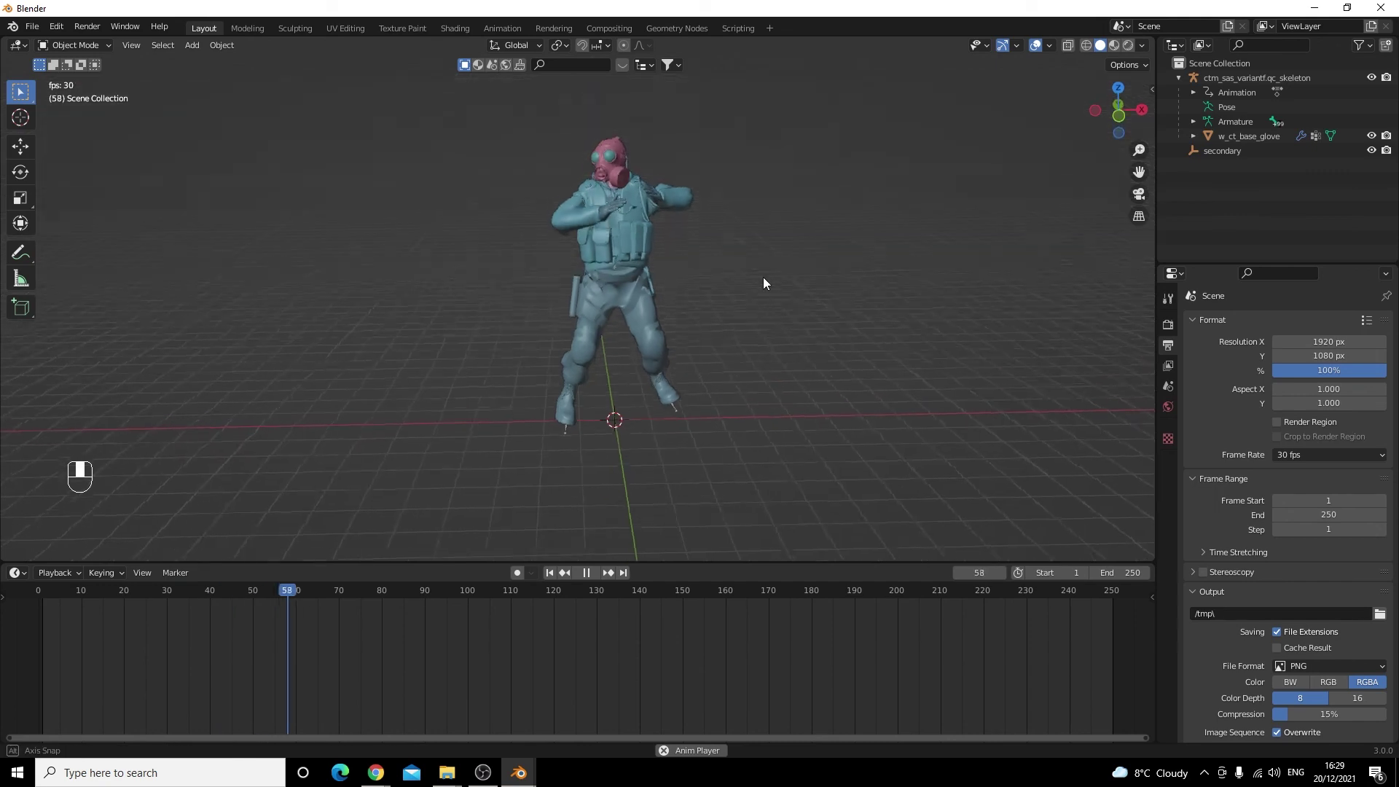